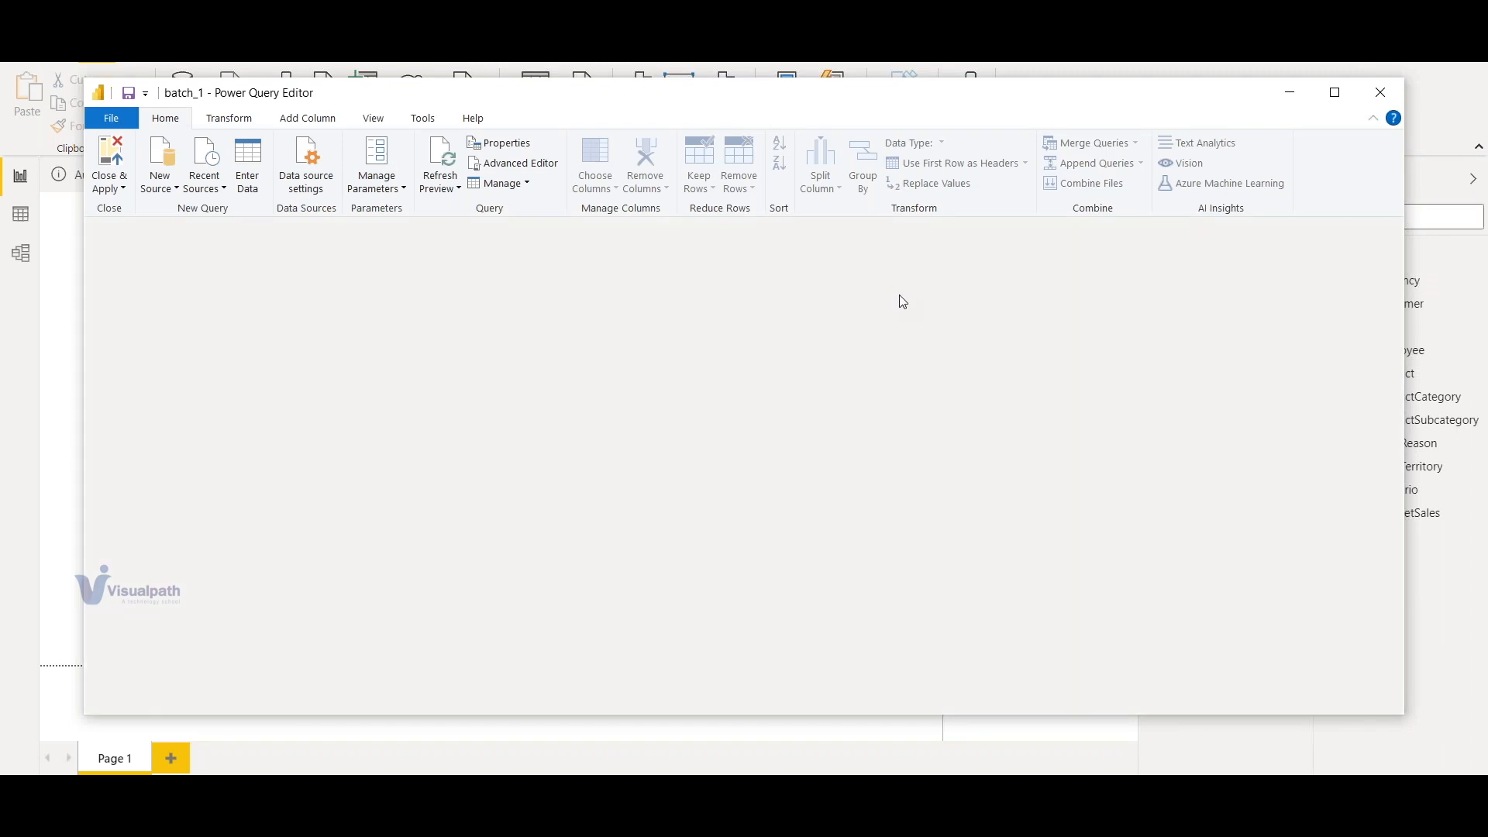
Maximize the query editor window and display the data of the DimCustomer query
click(1335, 93)
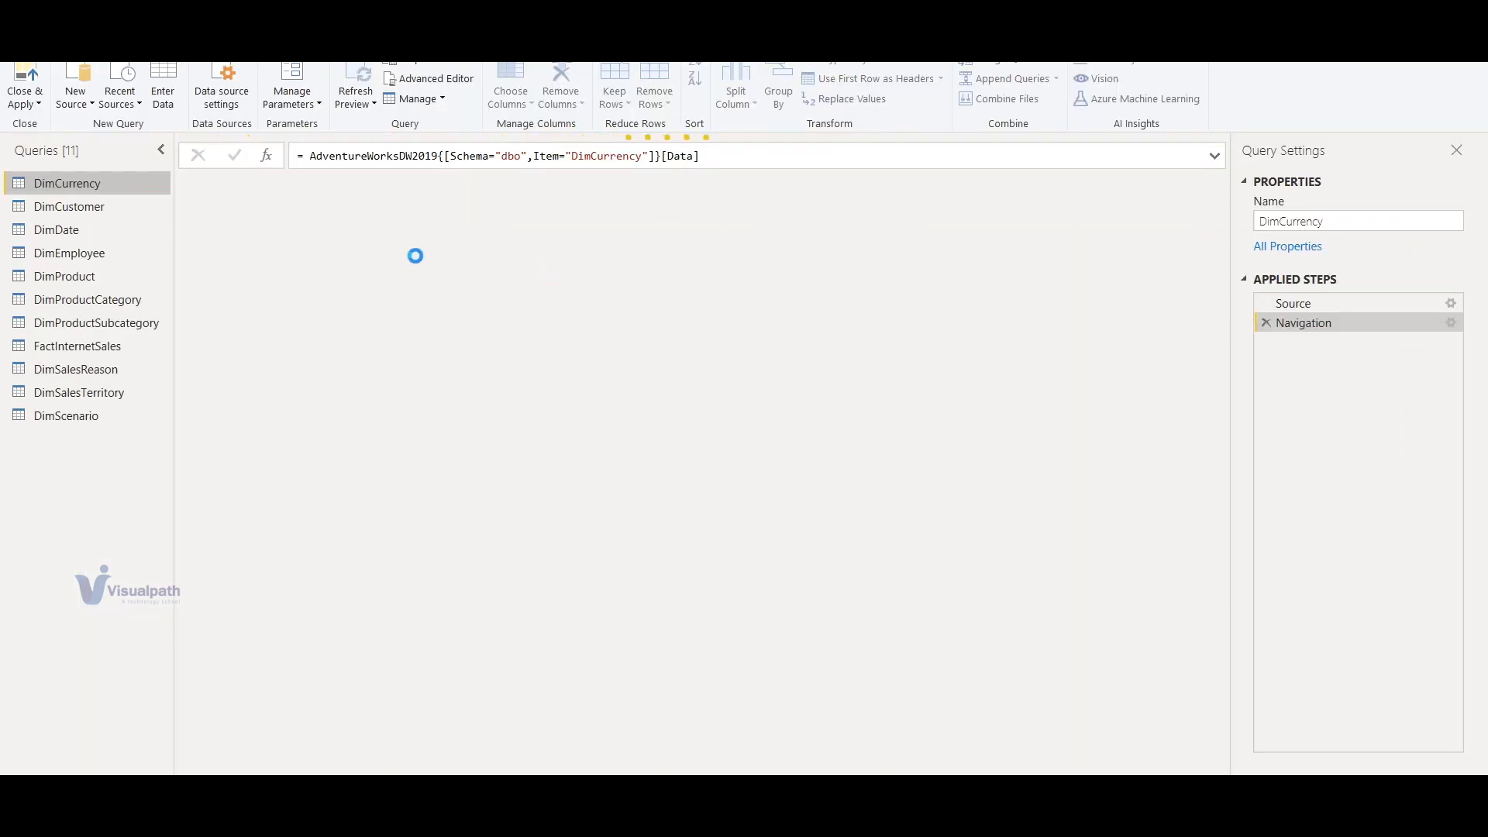
click(51, 207)
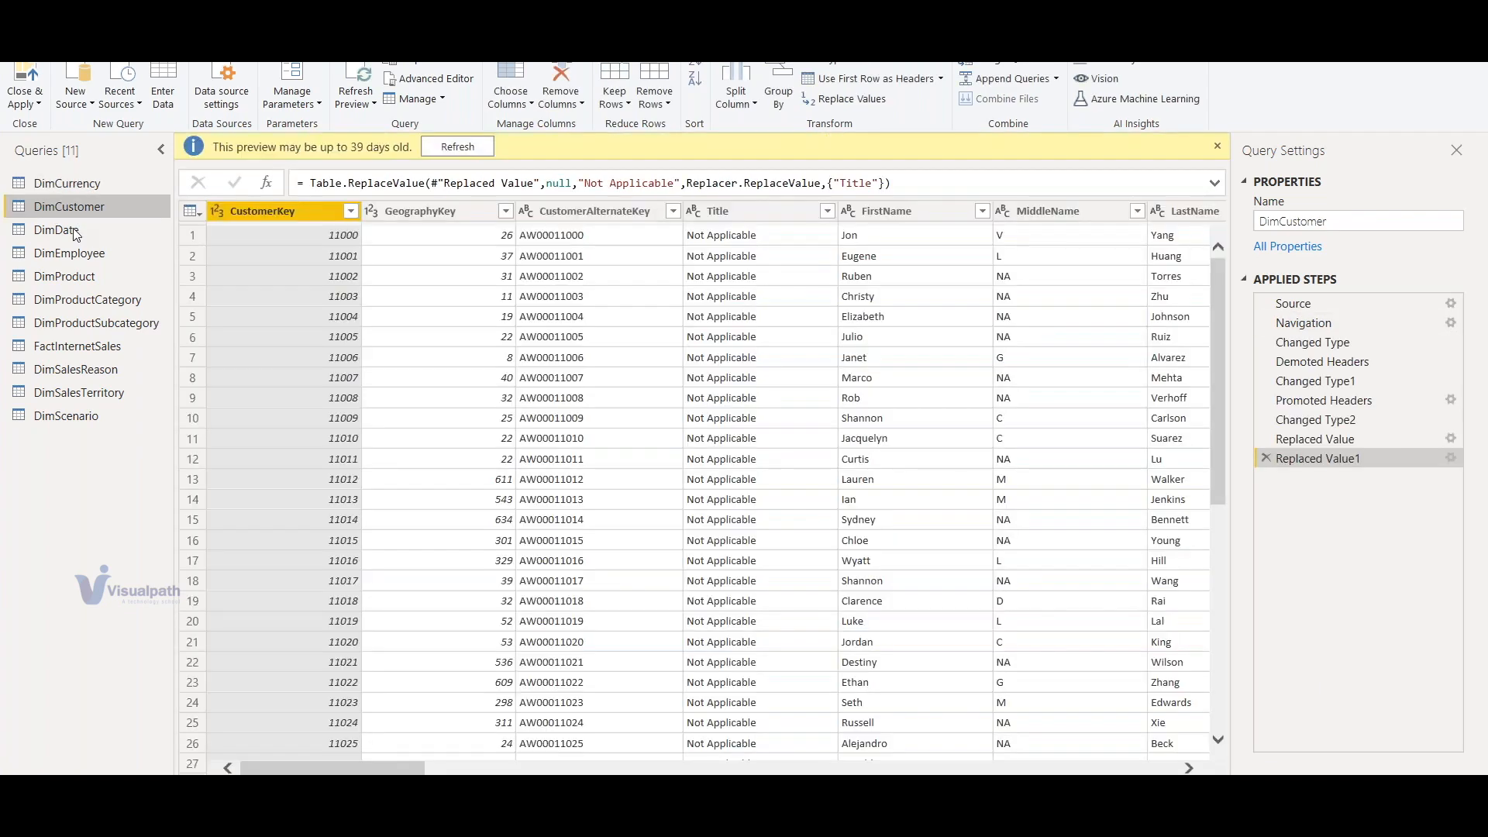
click(56, 231)
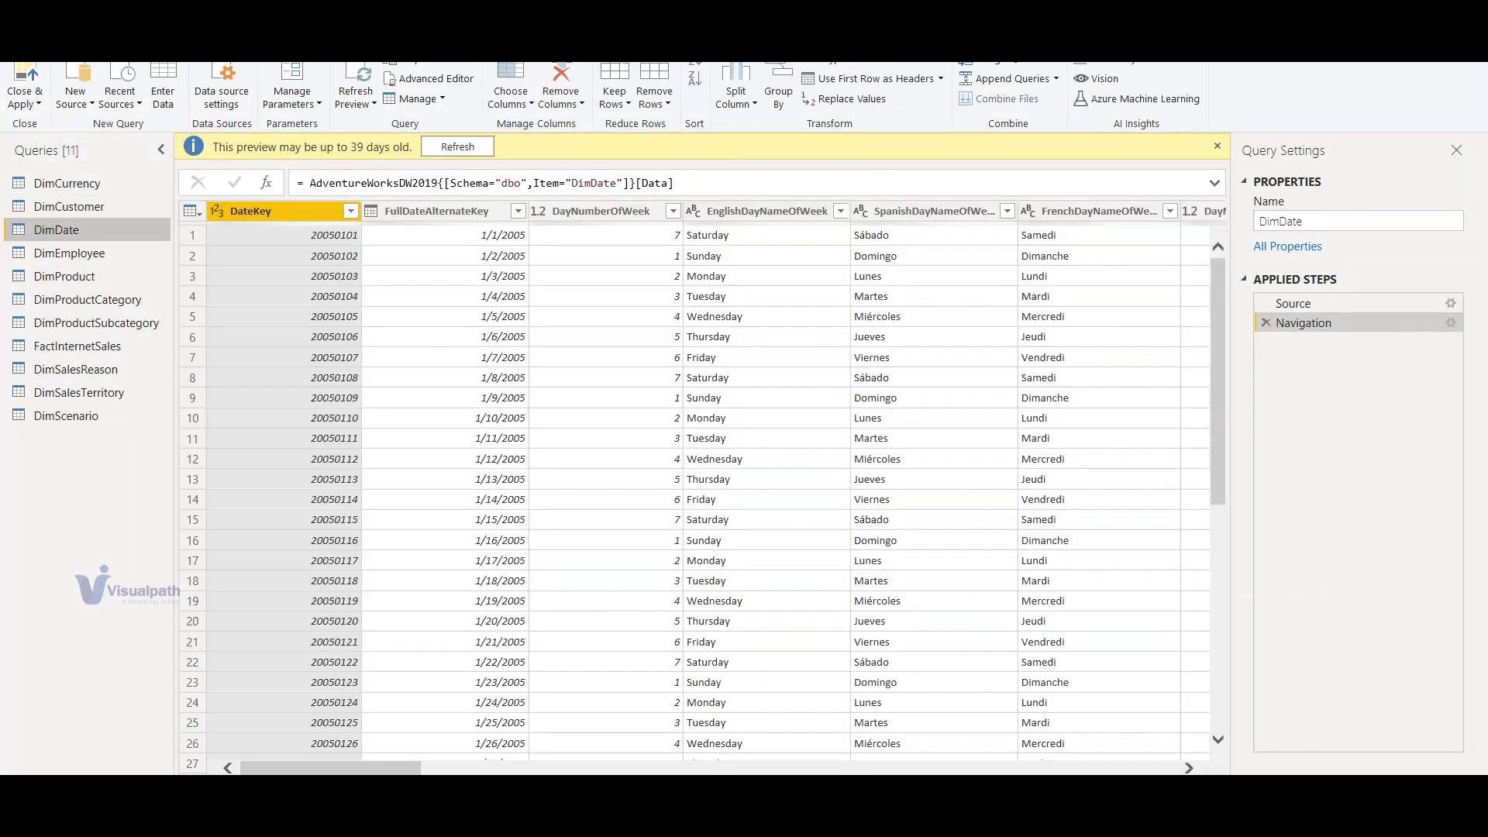
click(93, 206)
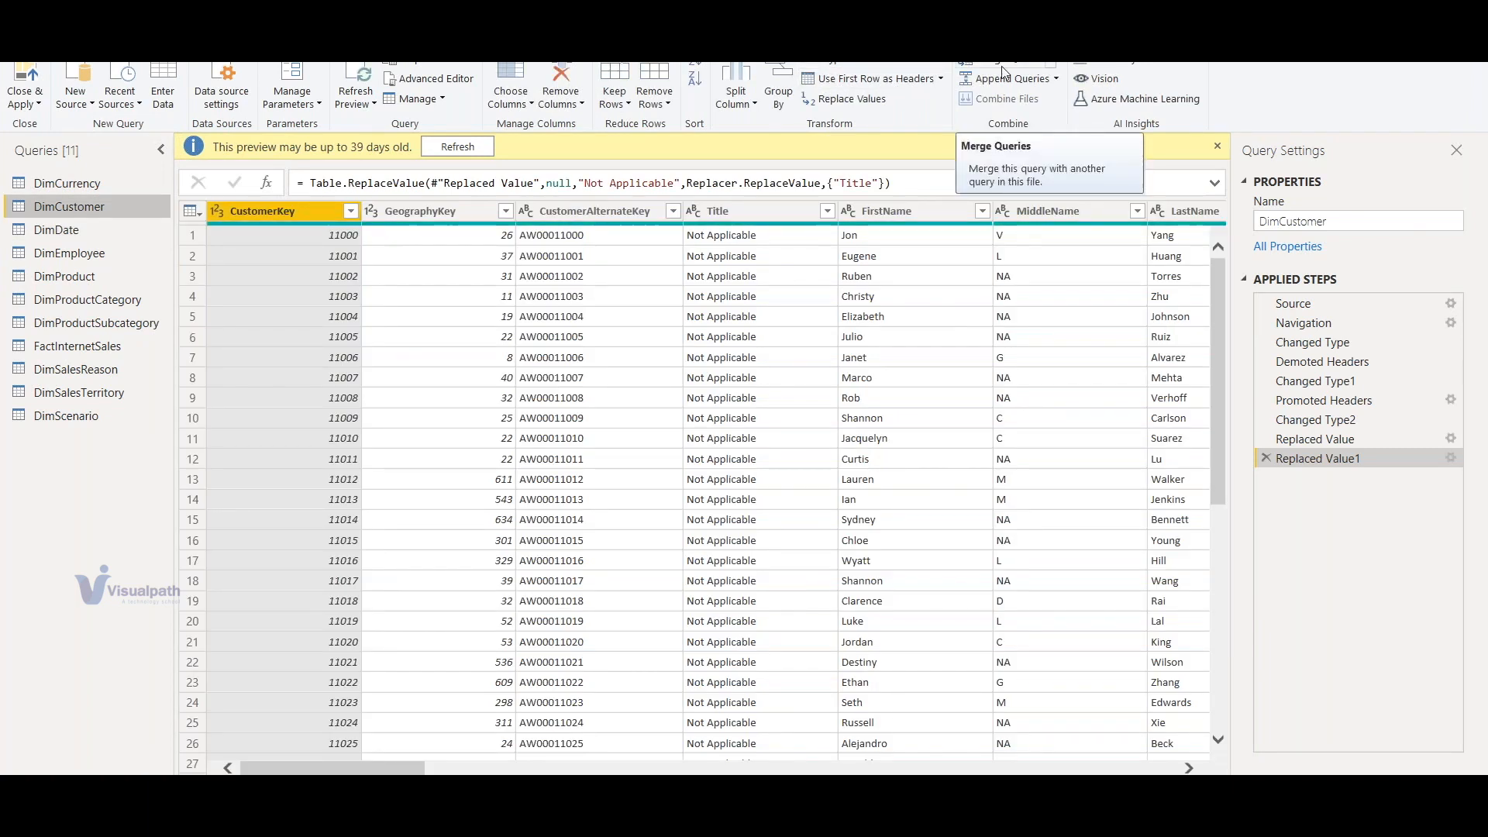
Look over the available transformation commands for DimCustomer and dismiss its preview age notice
click(116, 37)
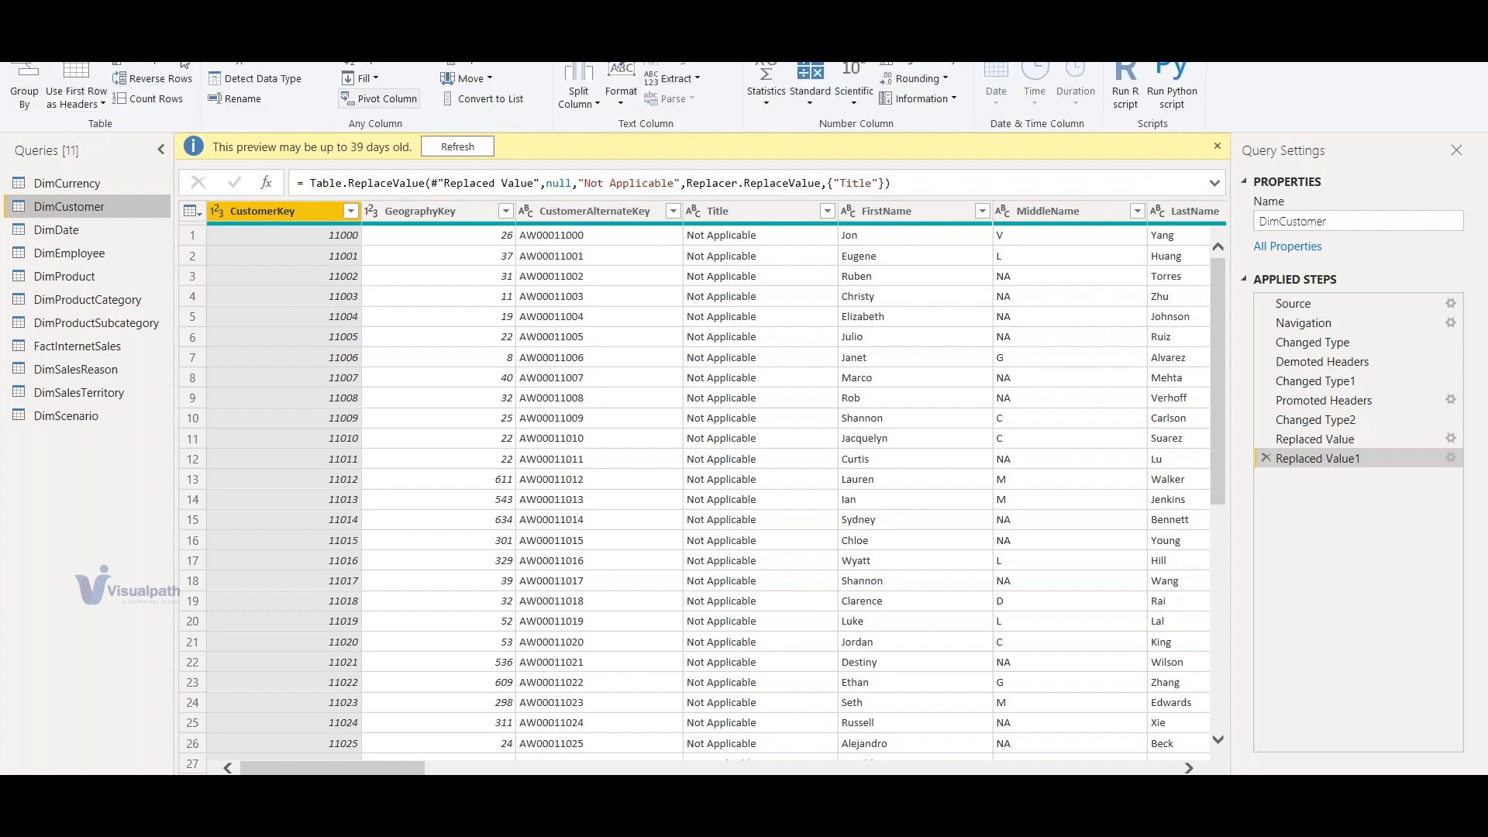
click(58, 37)
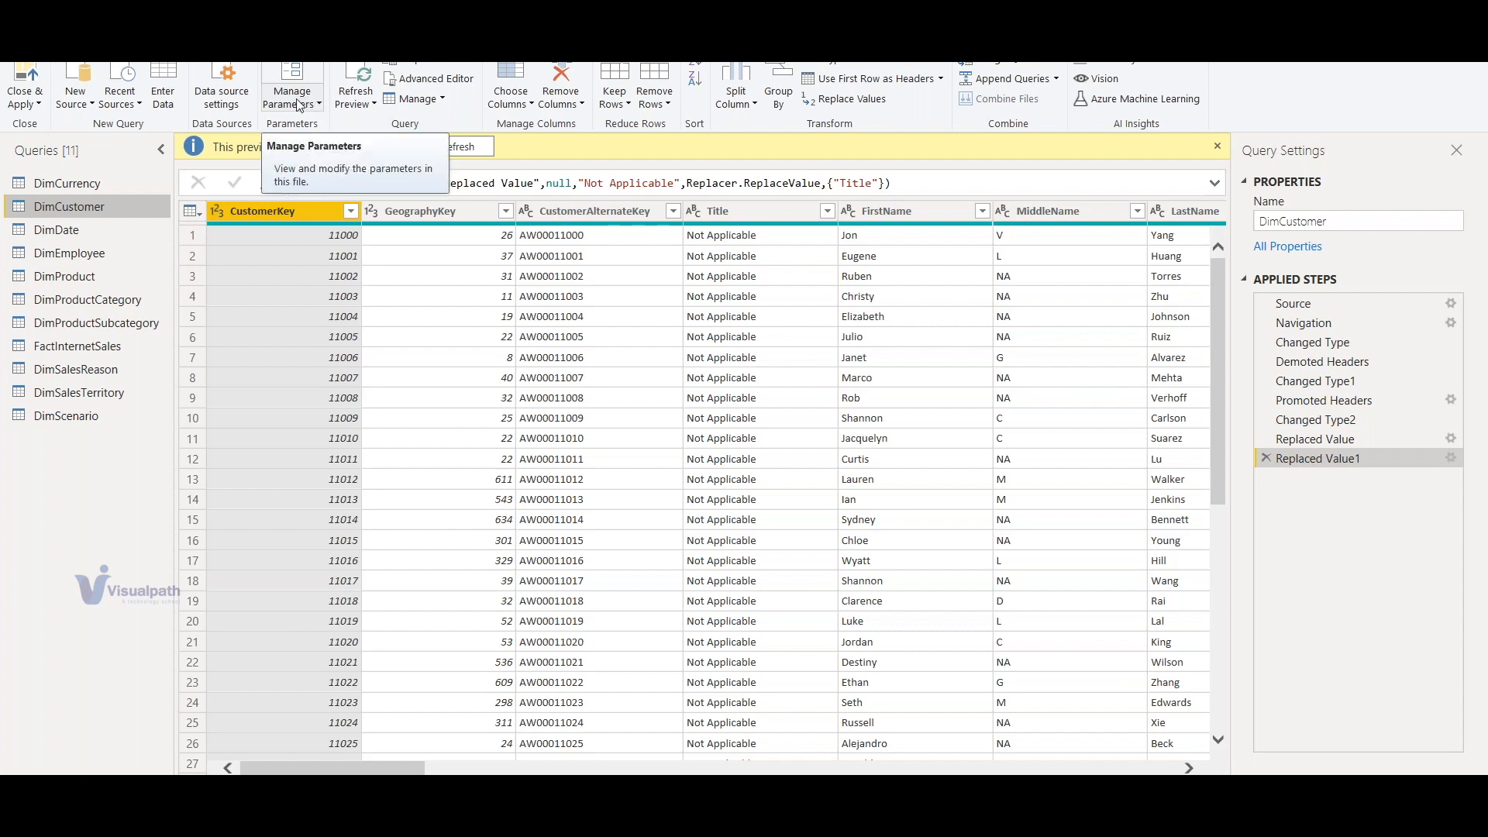
click(1217, 147)
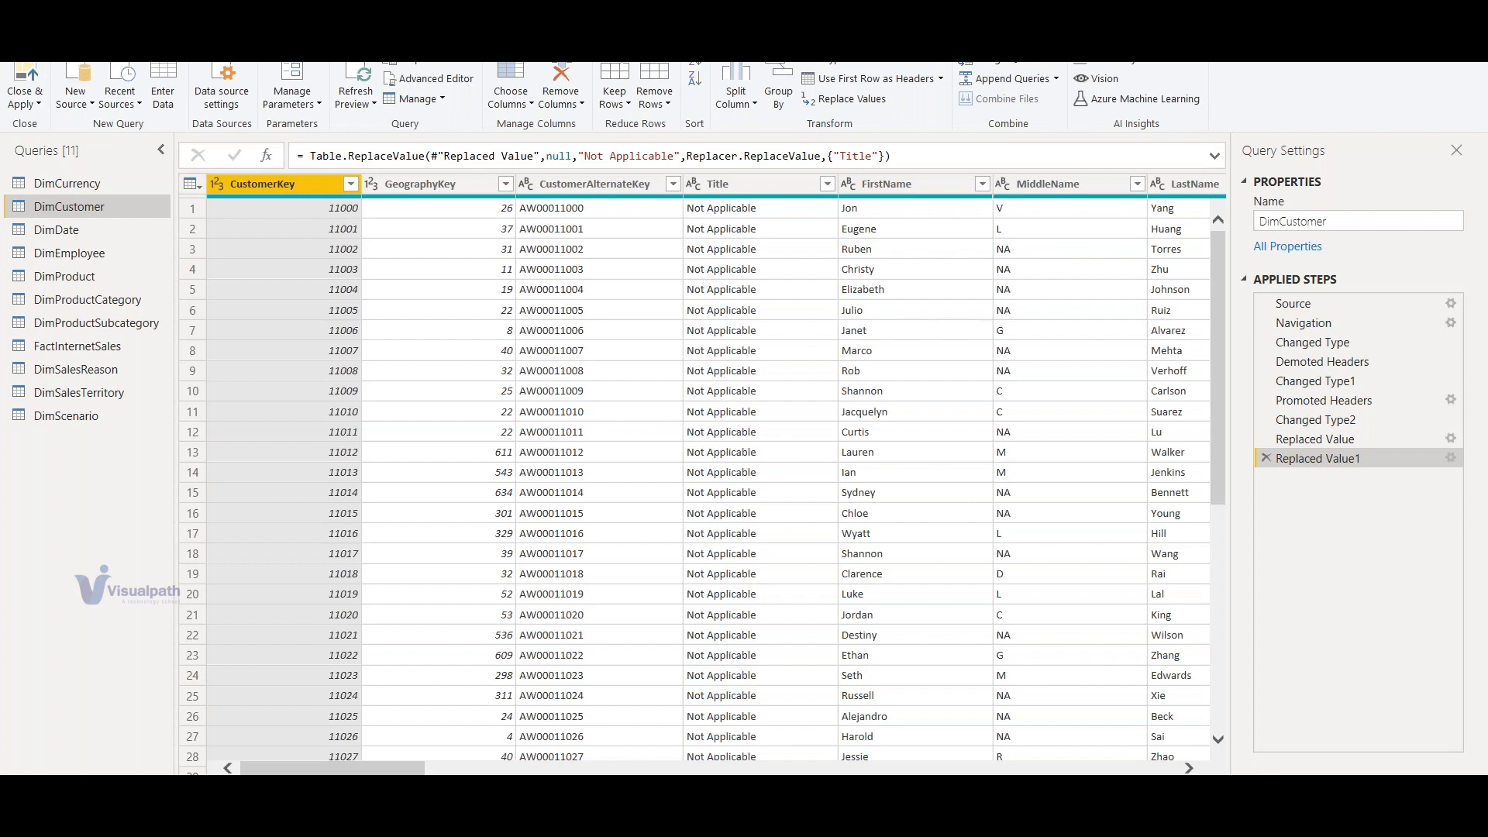
click(113, 42)
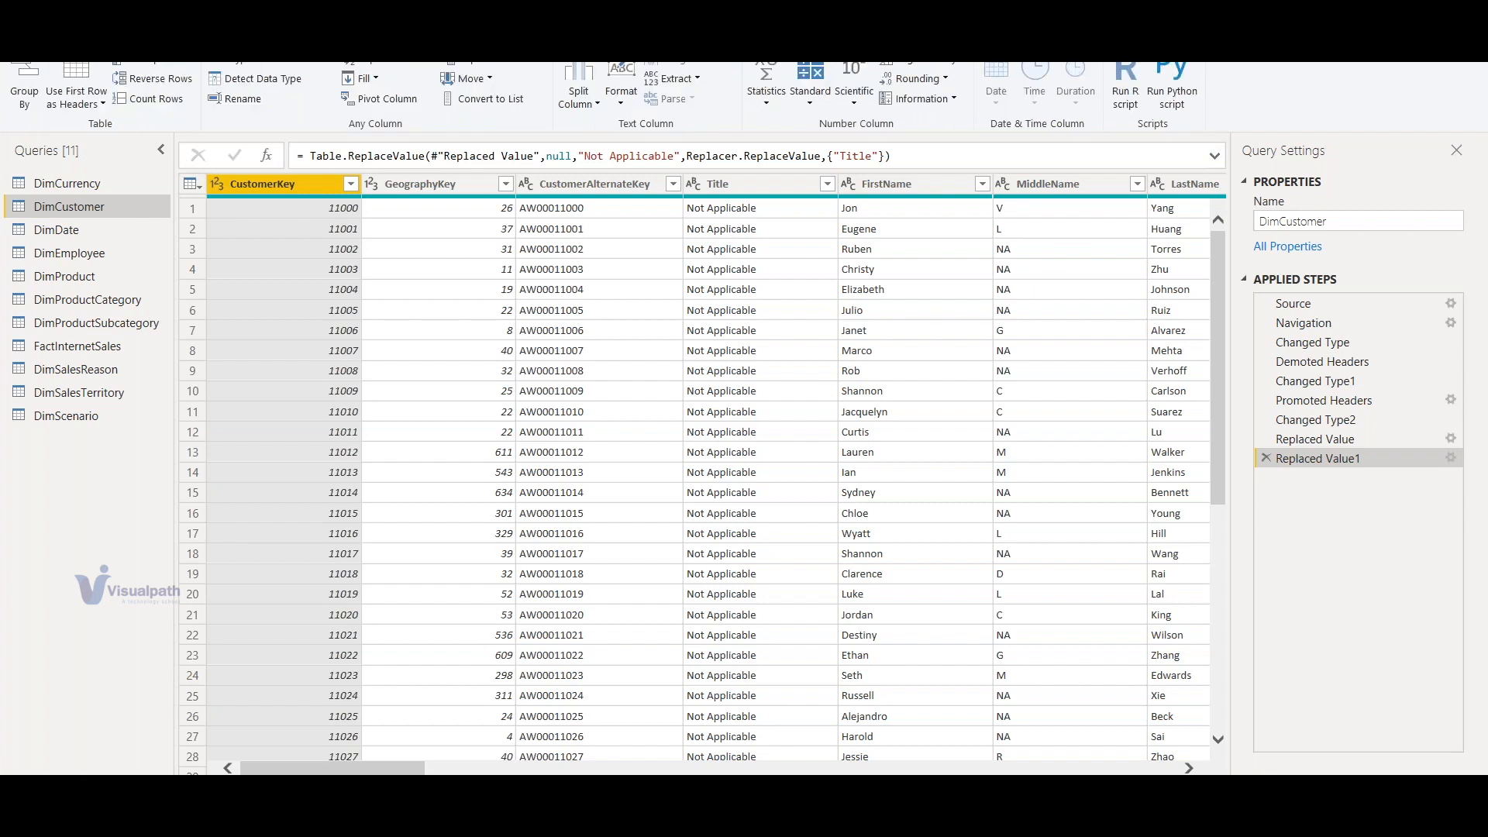
click(60, 42)
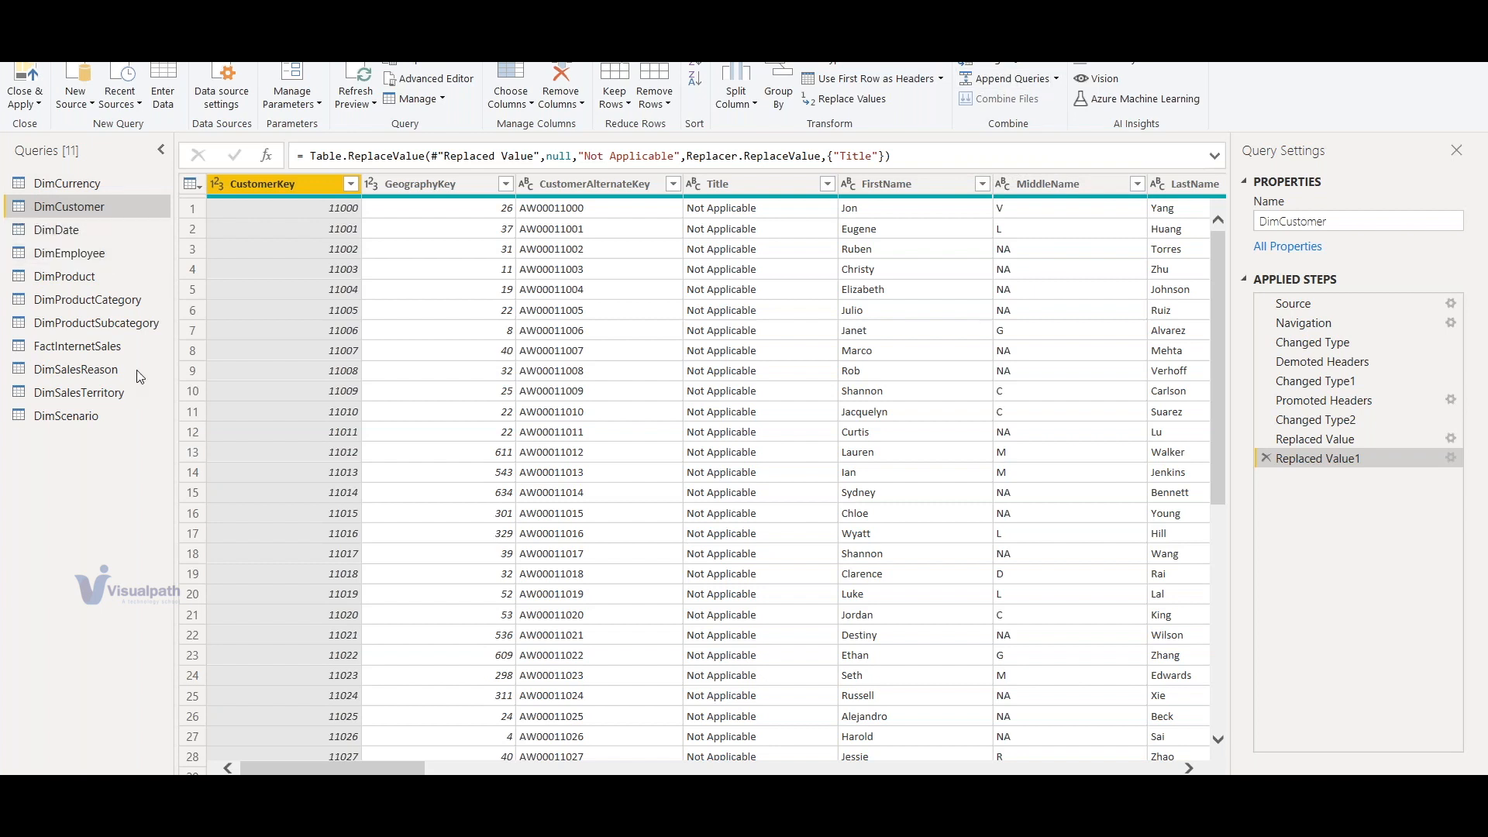
click(1054, 66)
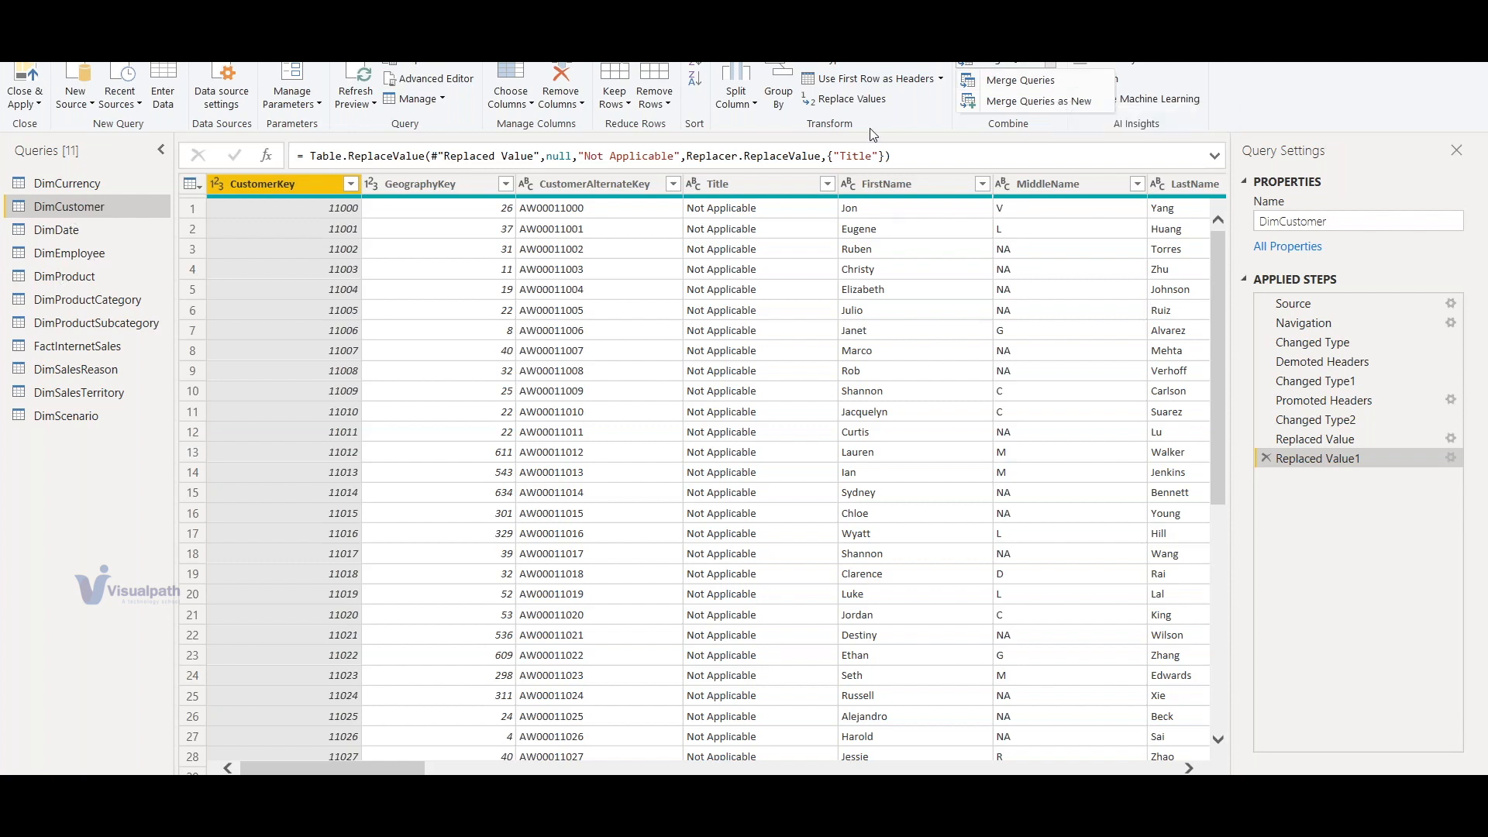
click(1008, 80)
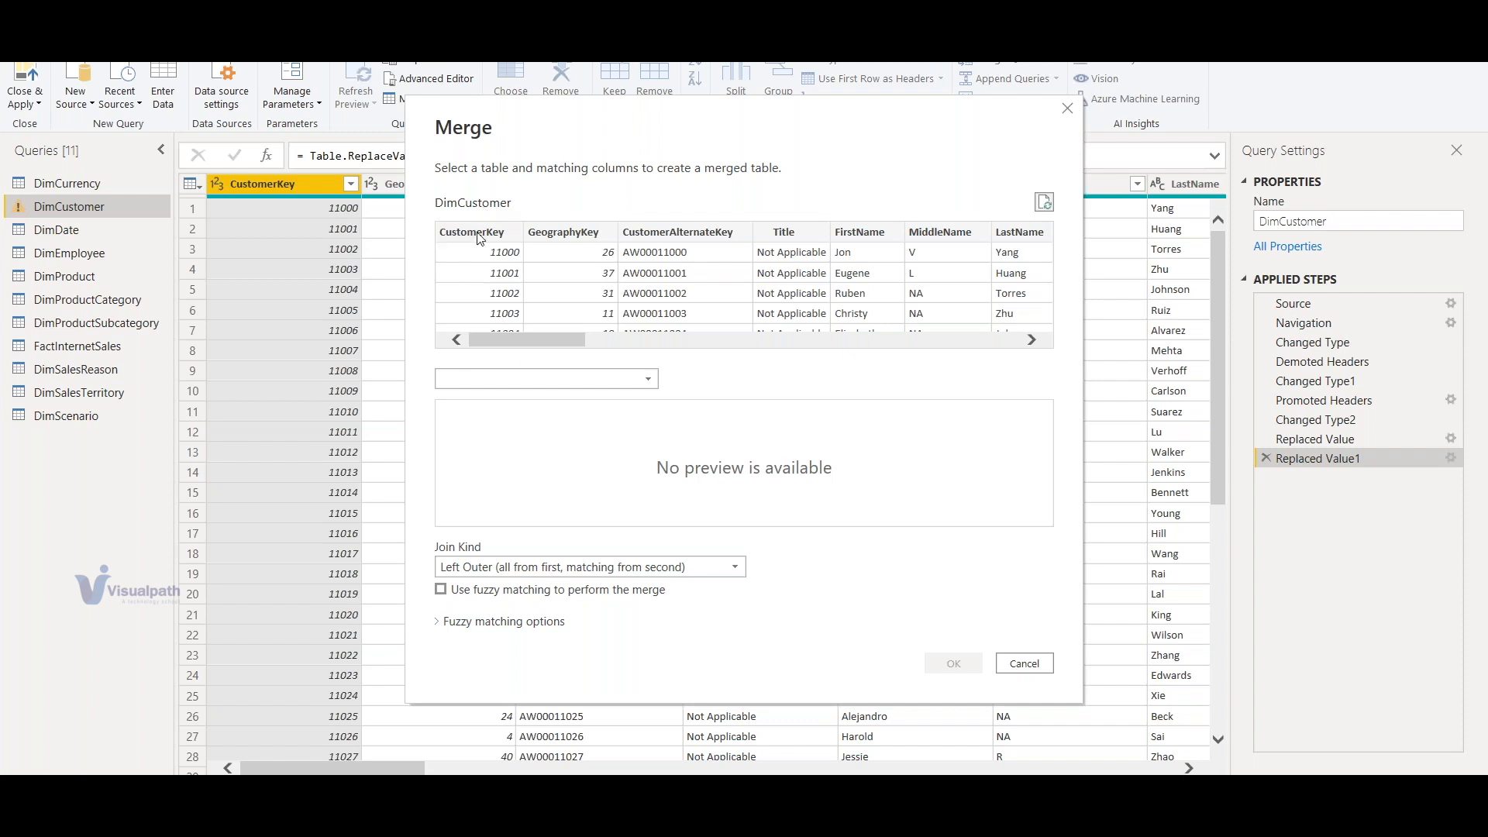
click(494, 233)
click(592, 231)
click(702, 228)
click(783, 234)
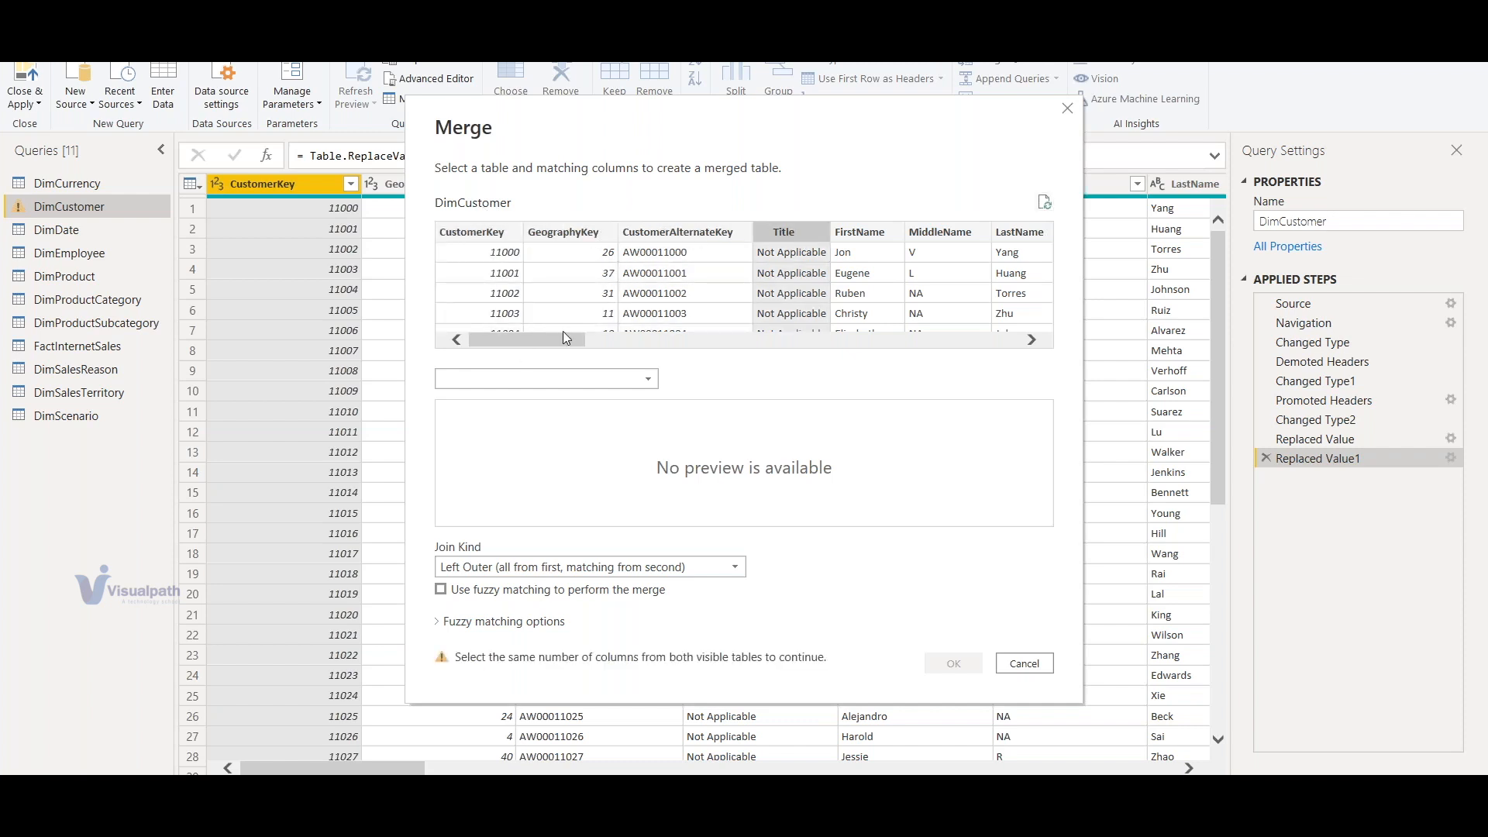
mouse_move(542, 337)
mouse_down()
mouse_move(934, 341)
mouse_move(513, 333)
mouse_up()
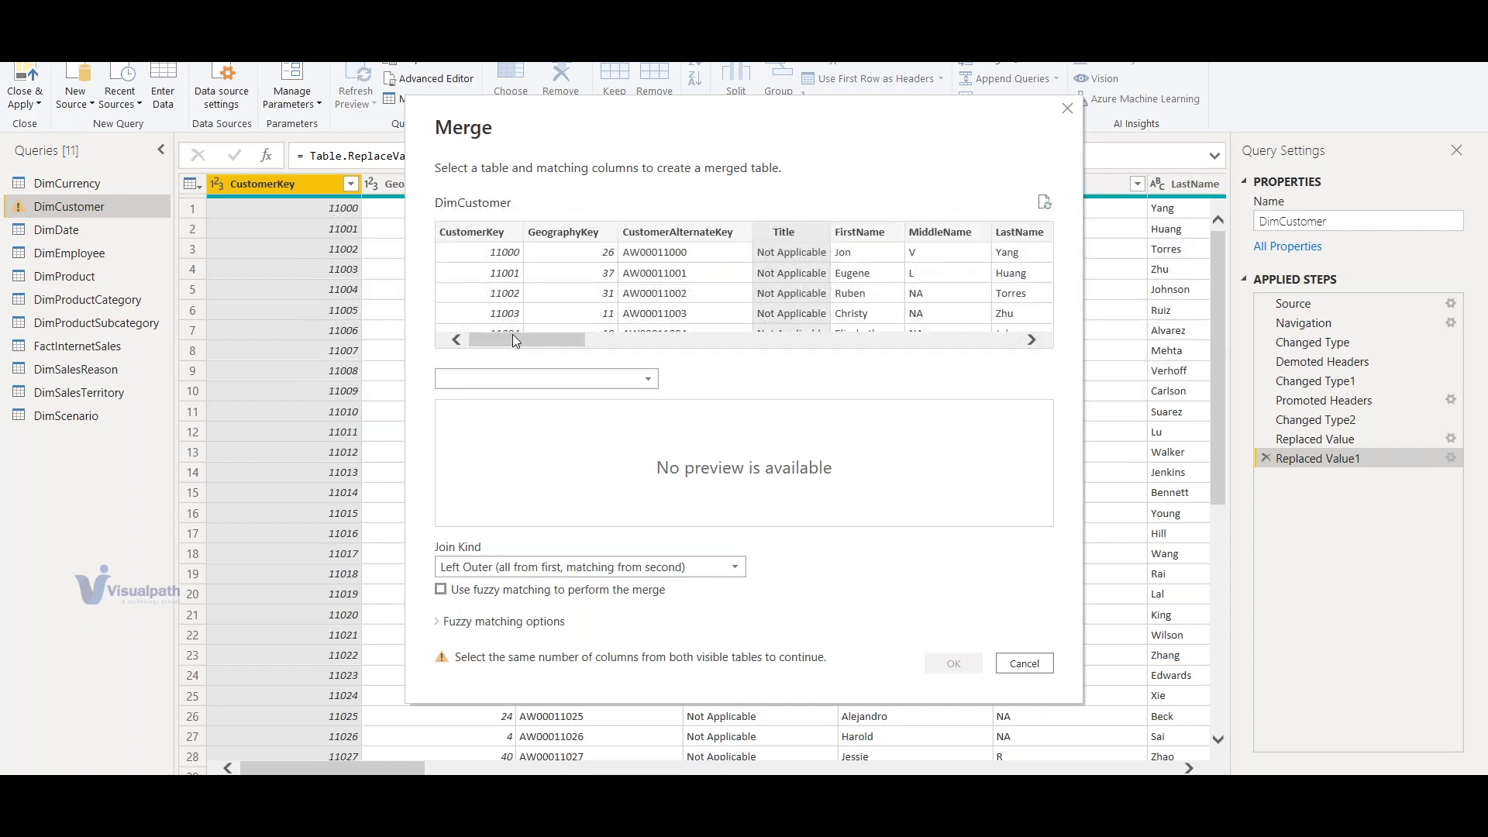
click(649, 382)
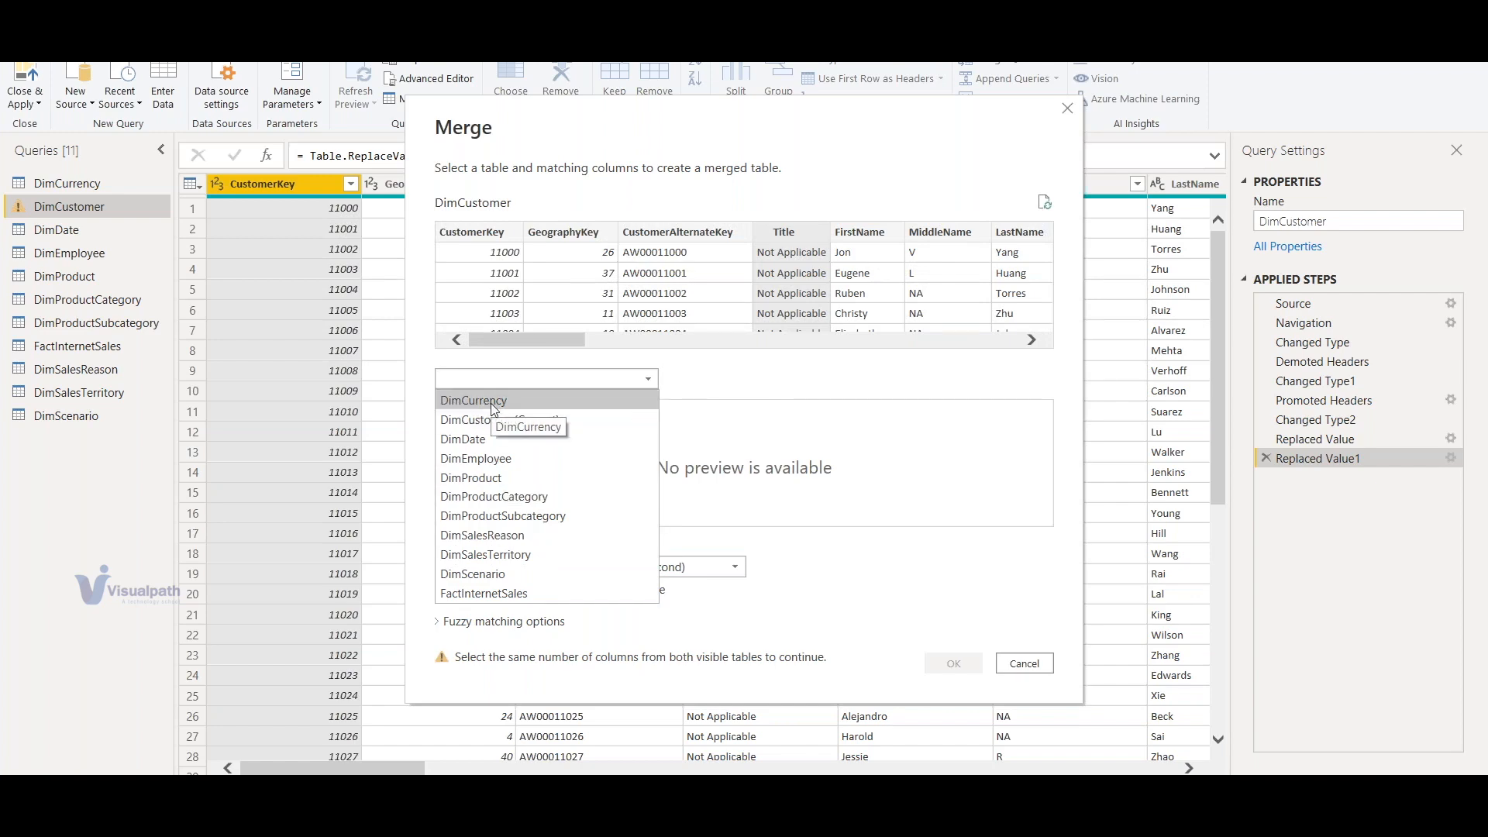
click(1028, 664)
click(1028, 665)
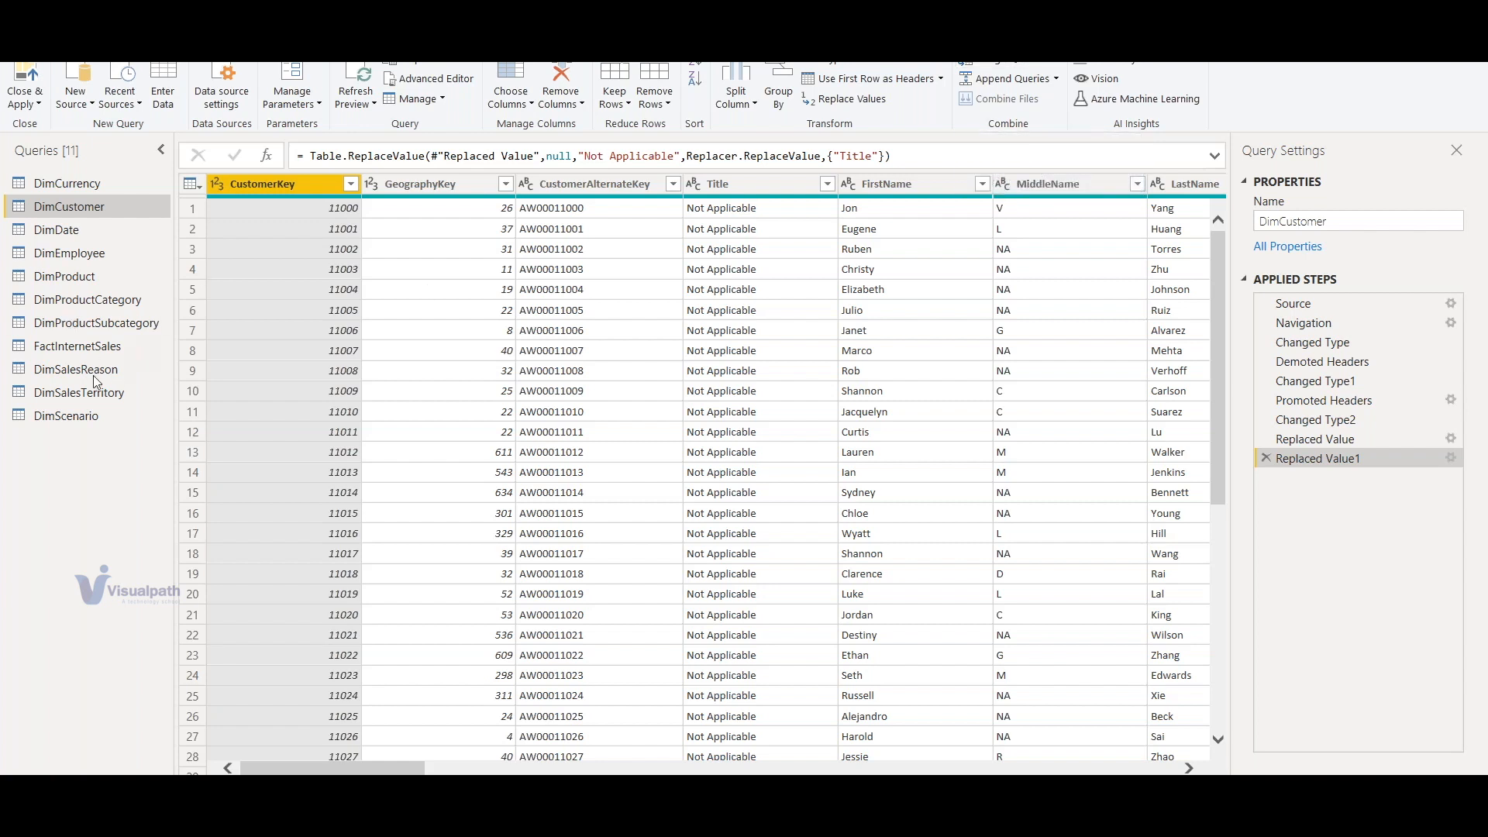
Compare FactInternetSales with DimCustomer to locate the CustomerKey column they share
click(77, 346)
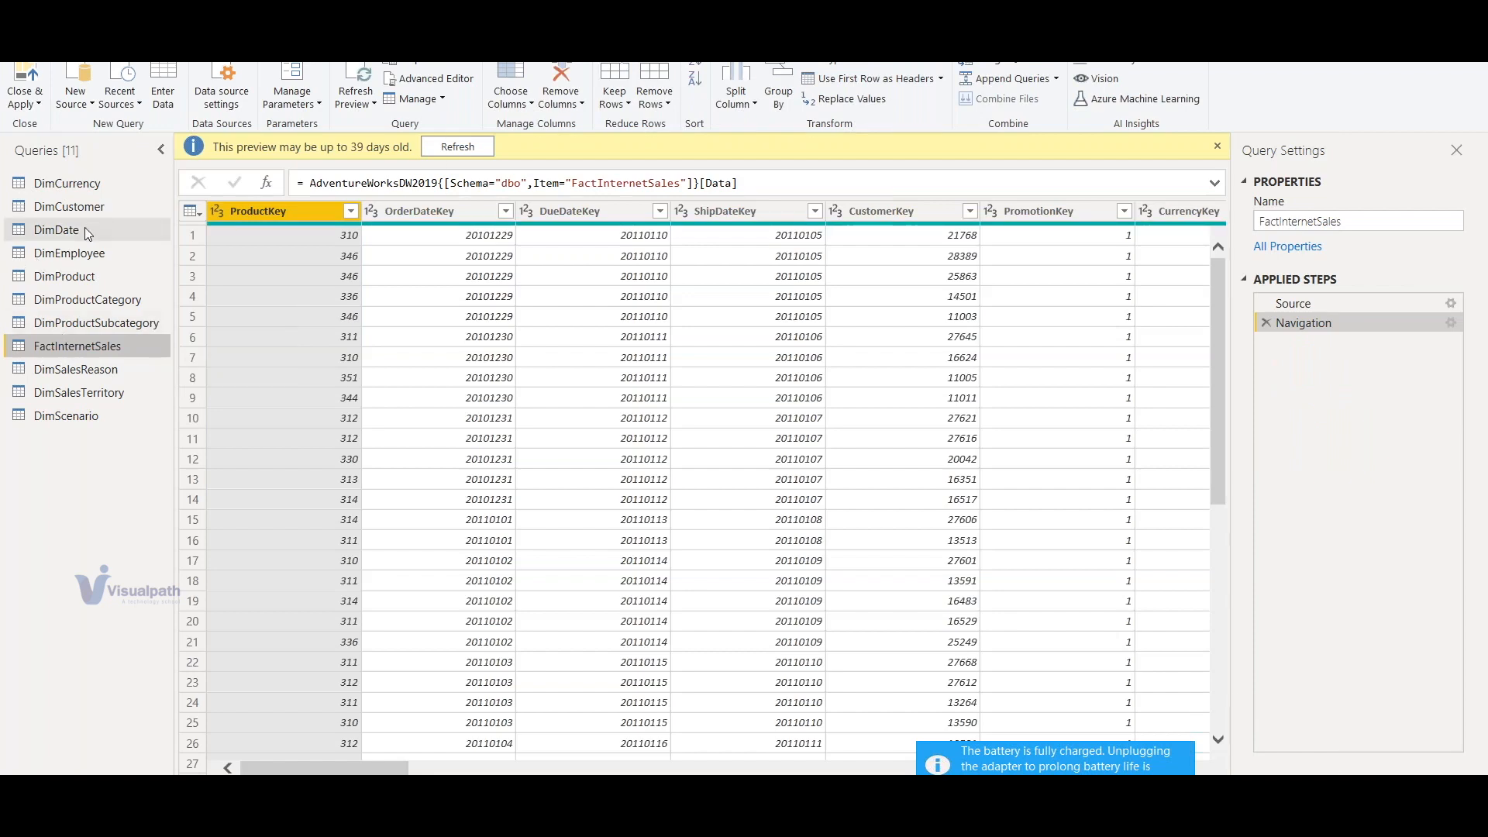
click(69, 206)
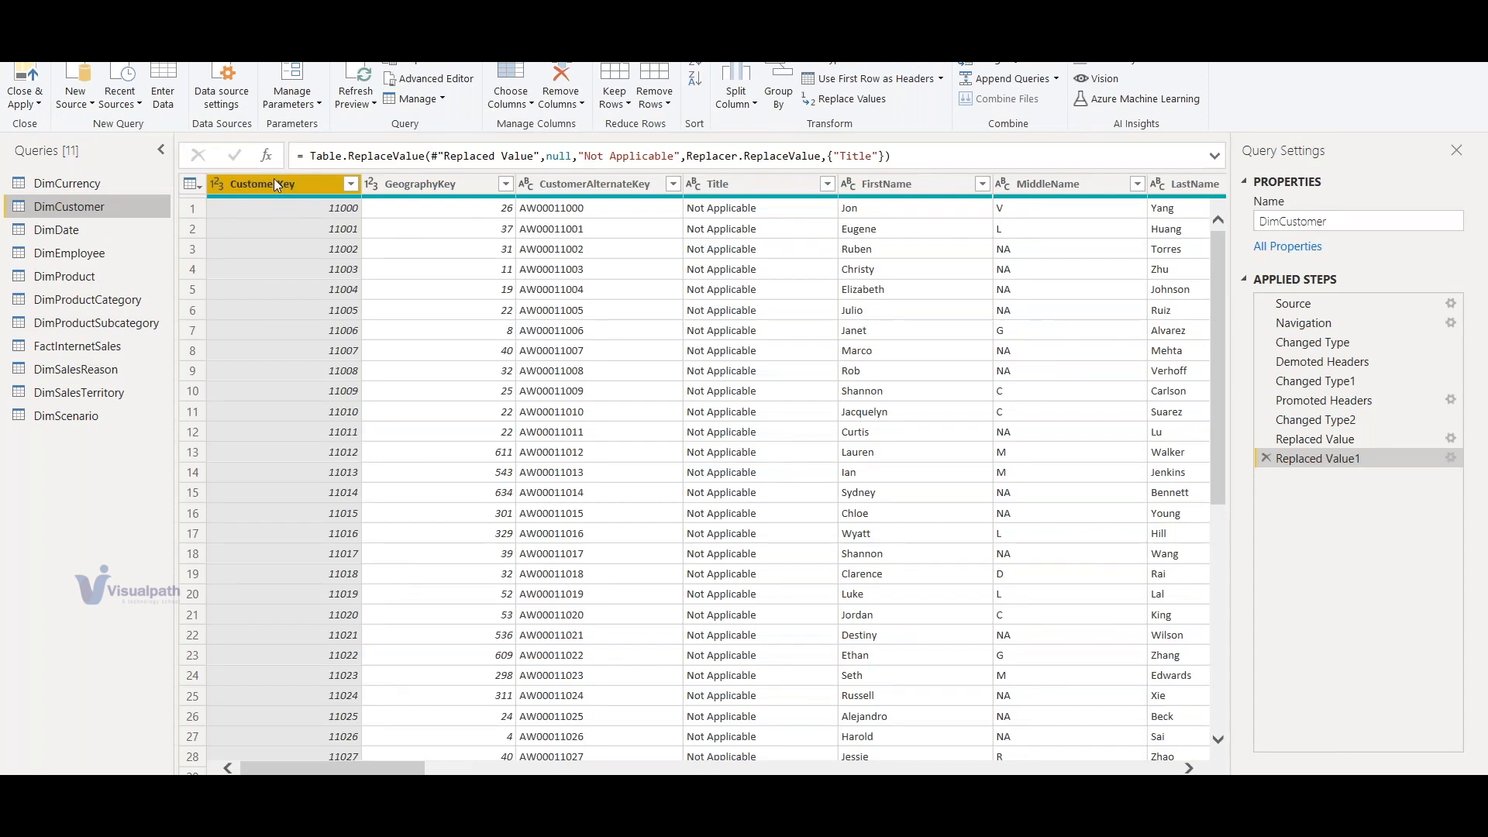
click(85, 354)
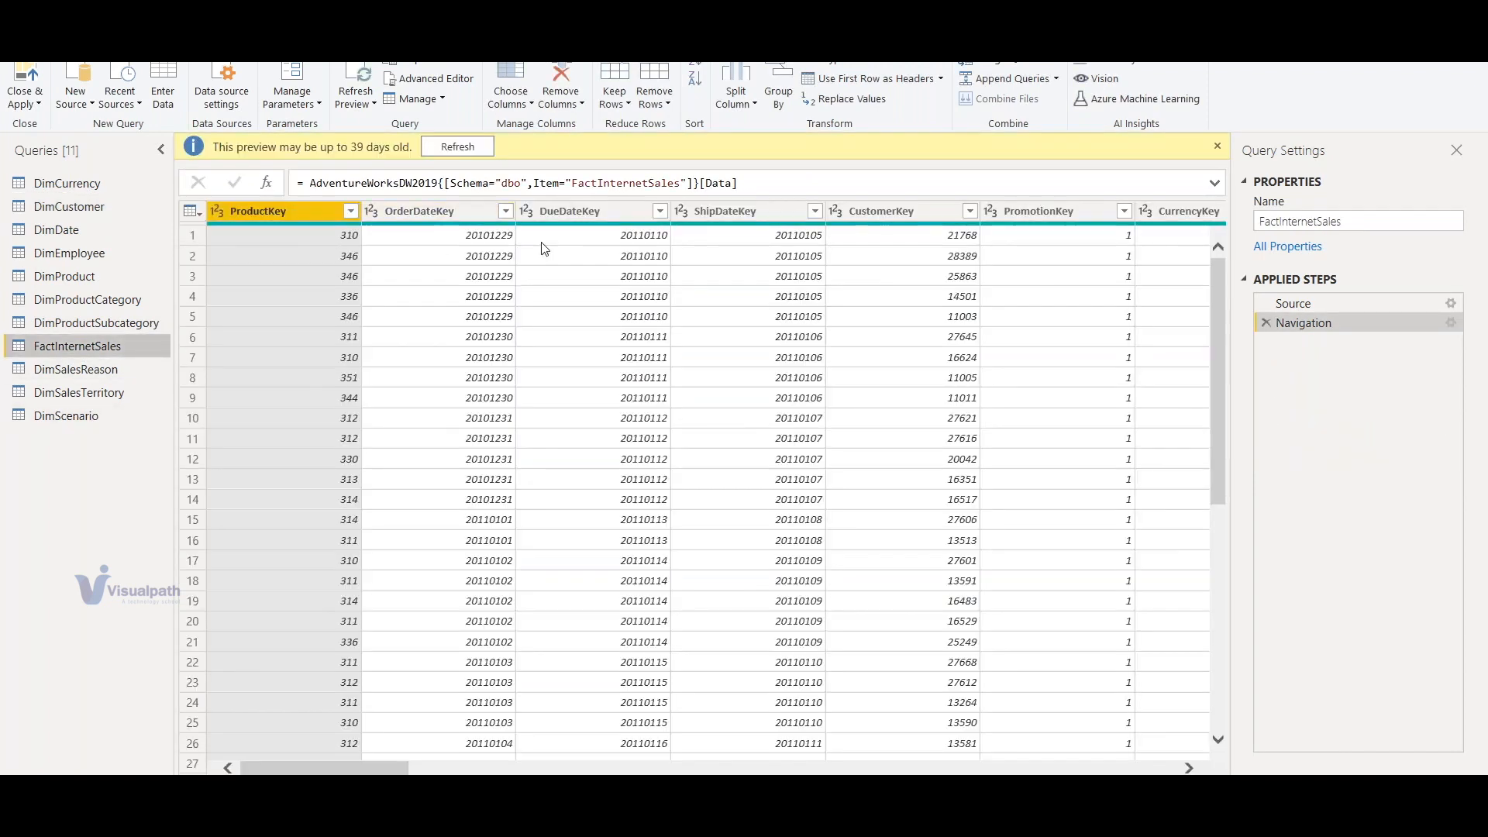
click(935, 212)
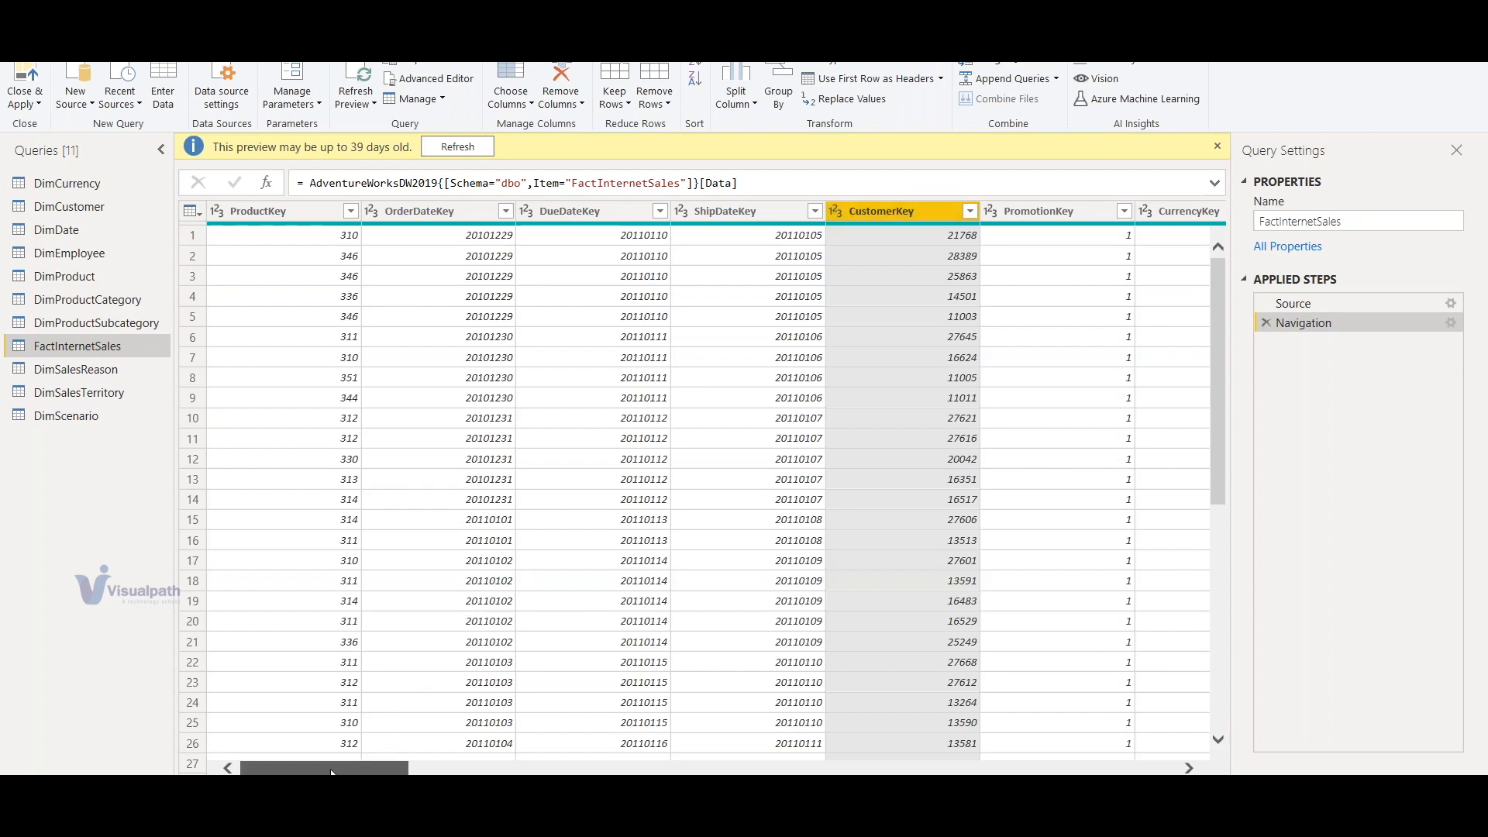
Examine the pricing, discount, cost and sales columns of FactInternetSales, checking back against the DimCustomer table
drag(331, 771, 411, 772)
drag(474, 771, 593, 764)
click(1126, 220)
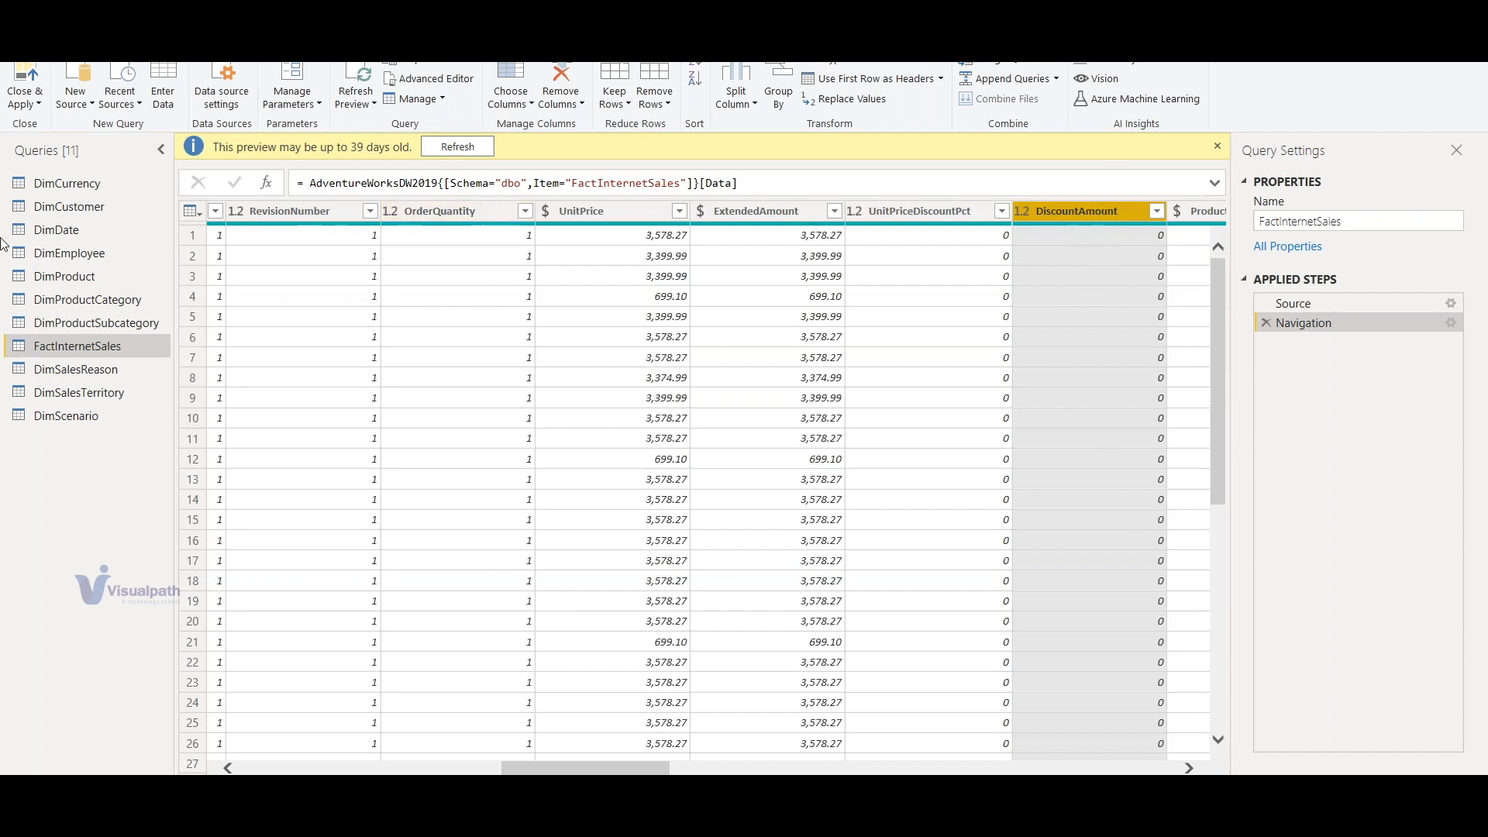
click(70, 206)
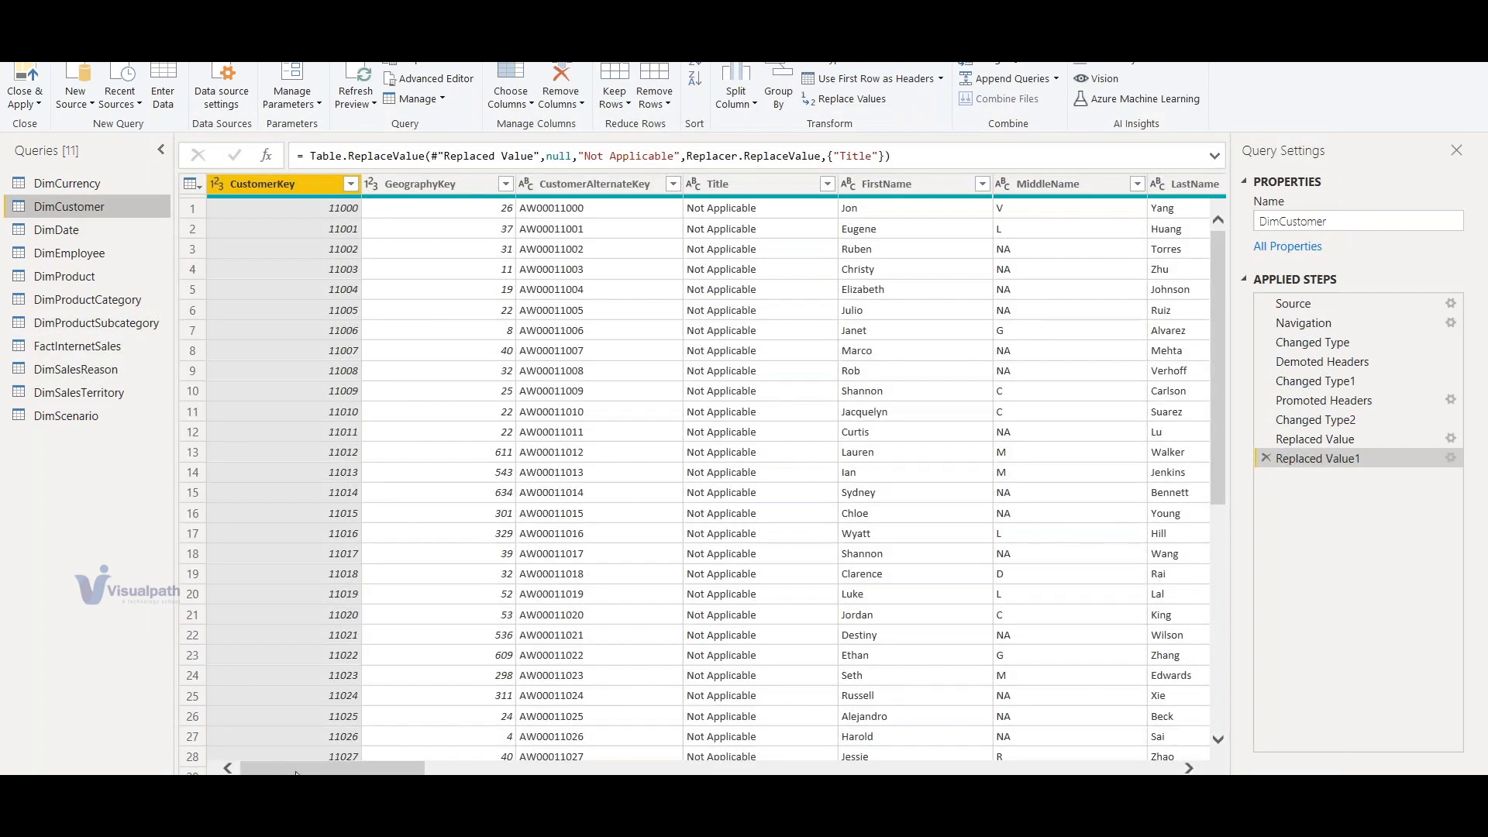
drag(296, 773, 194, 773)
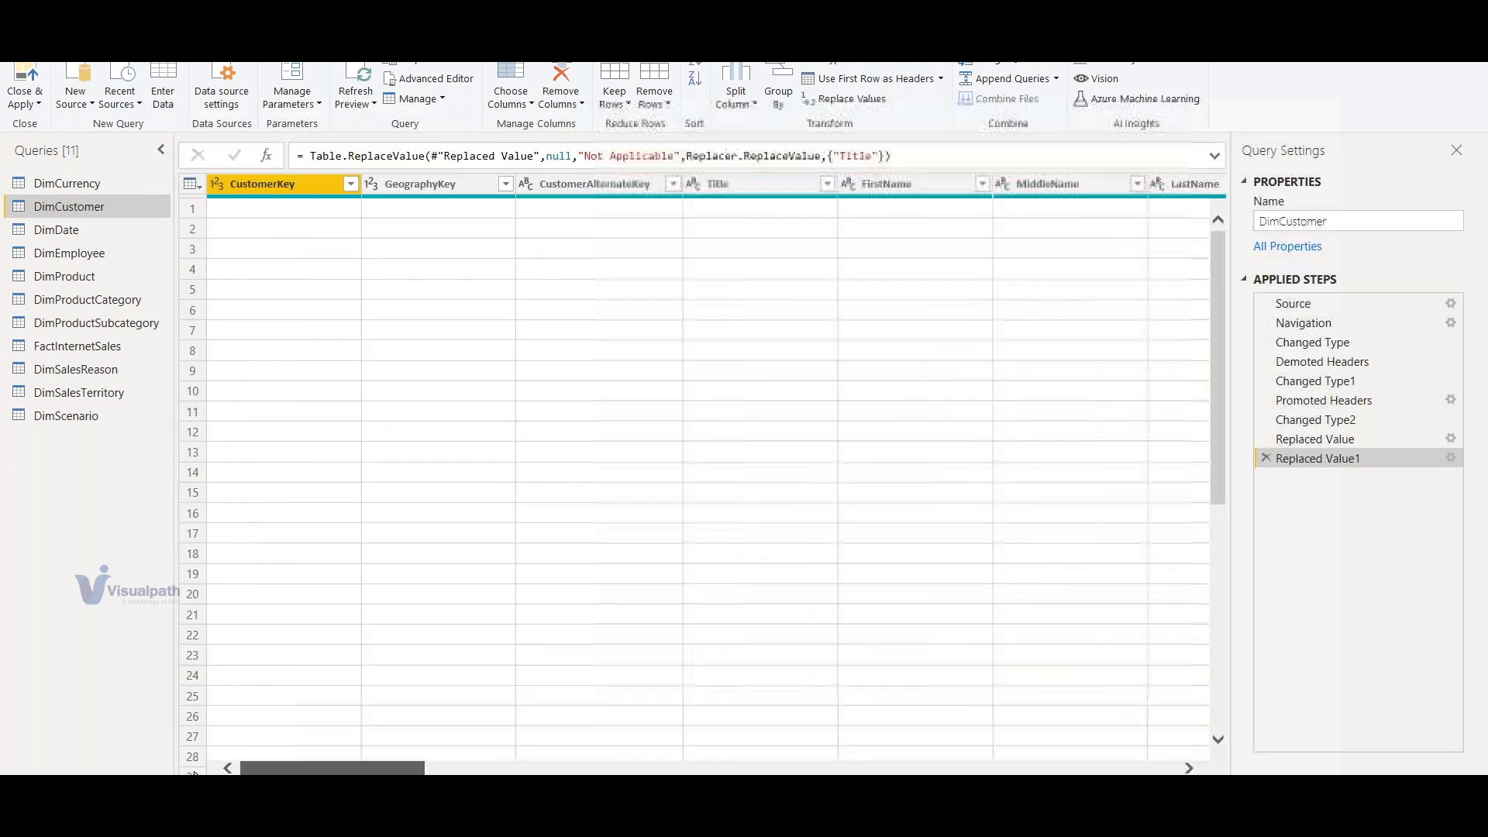
click(77, 346)
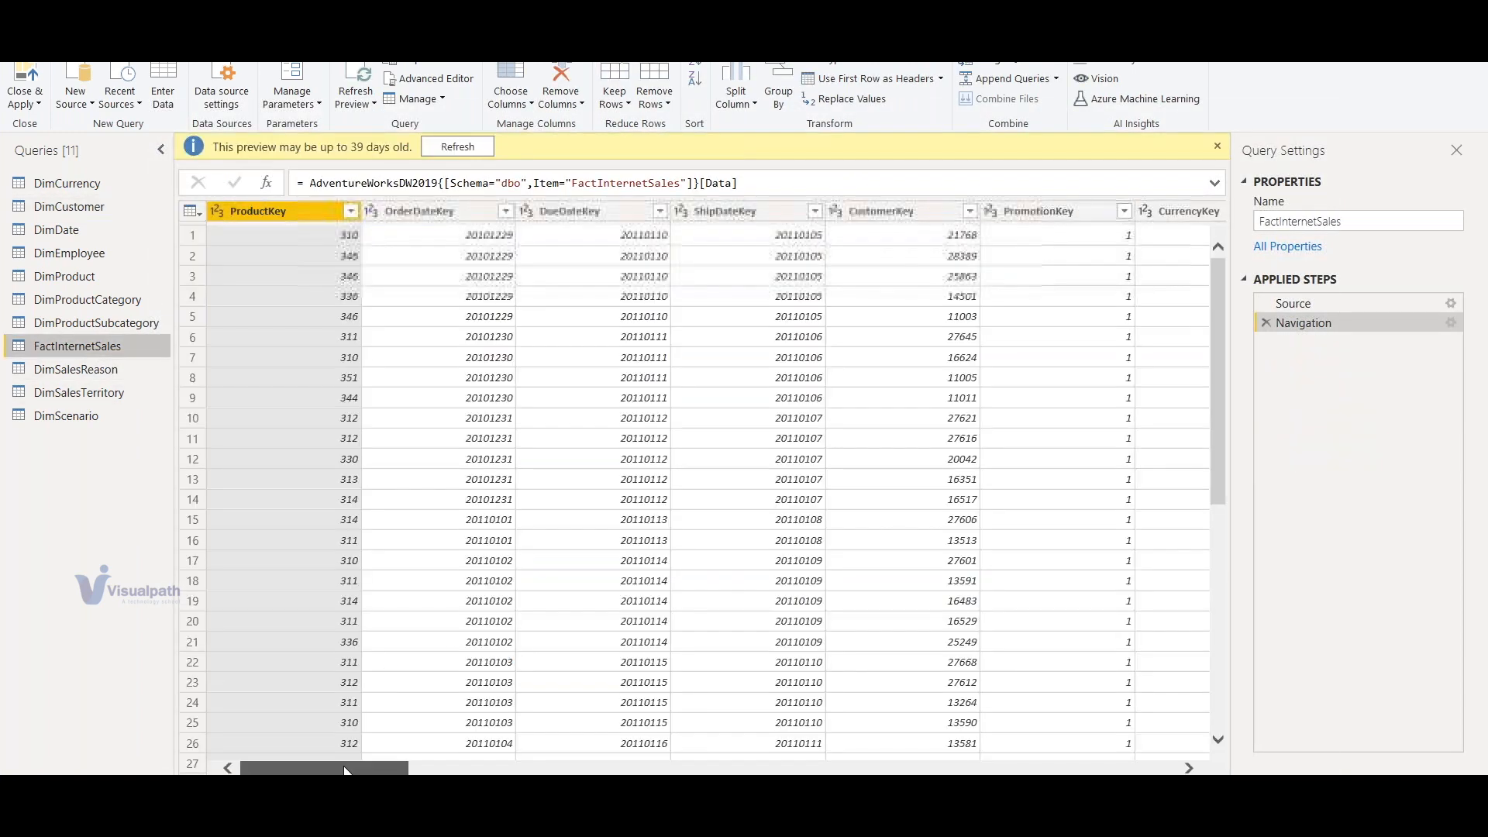
drag(346, 771, 633, 770)
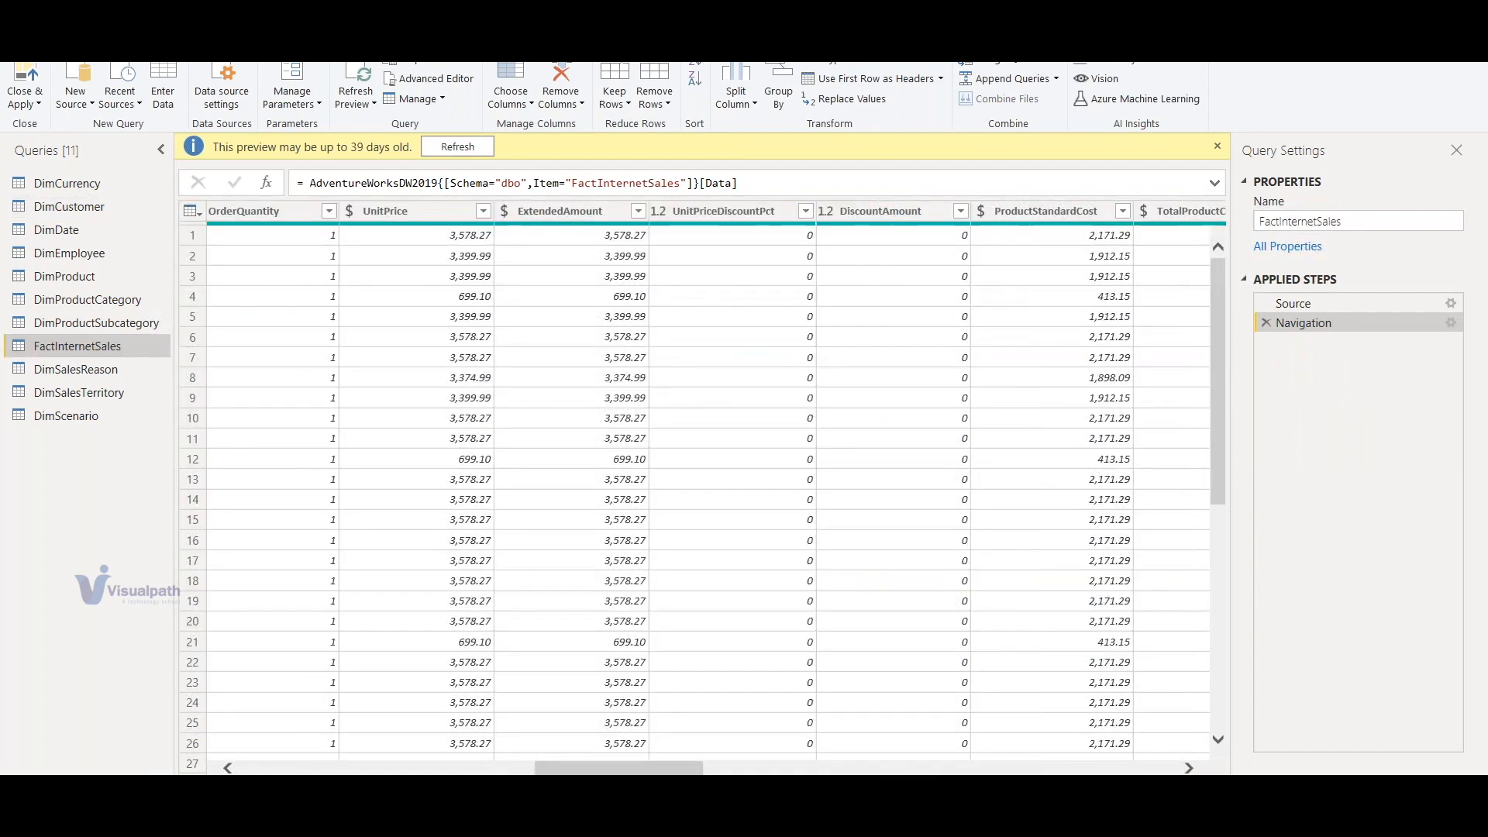
drag(624, 771, 755, 771)
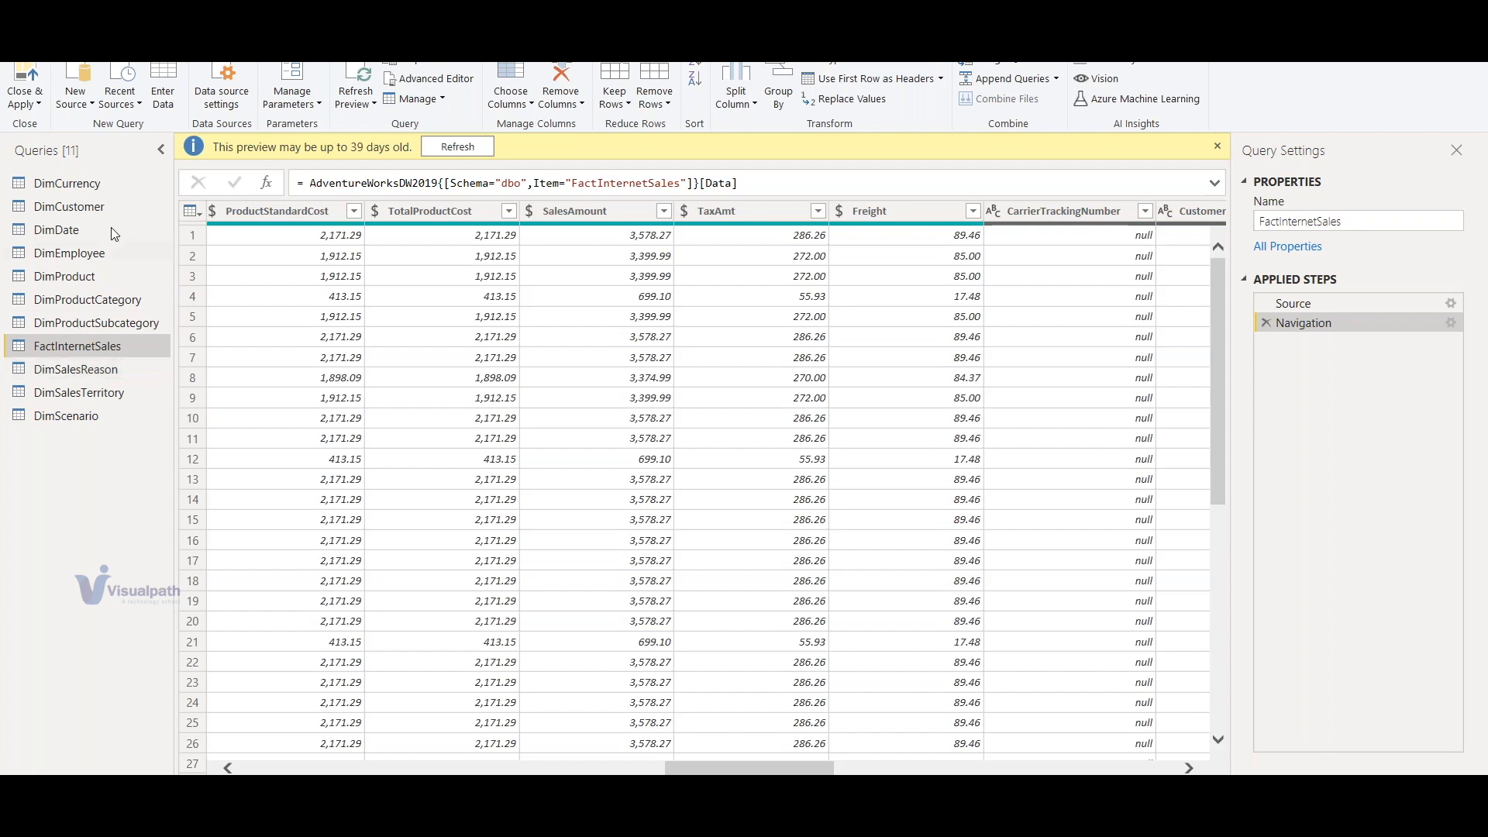
Set up a merge of DimCustomer with FactInternetSales, matching both tables on CustomerKey, and review the available join kinds
click(69, 206)
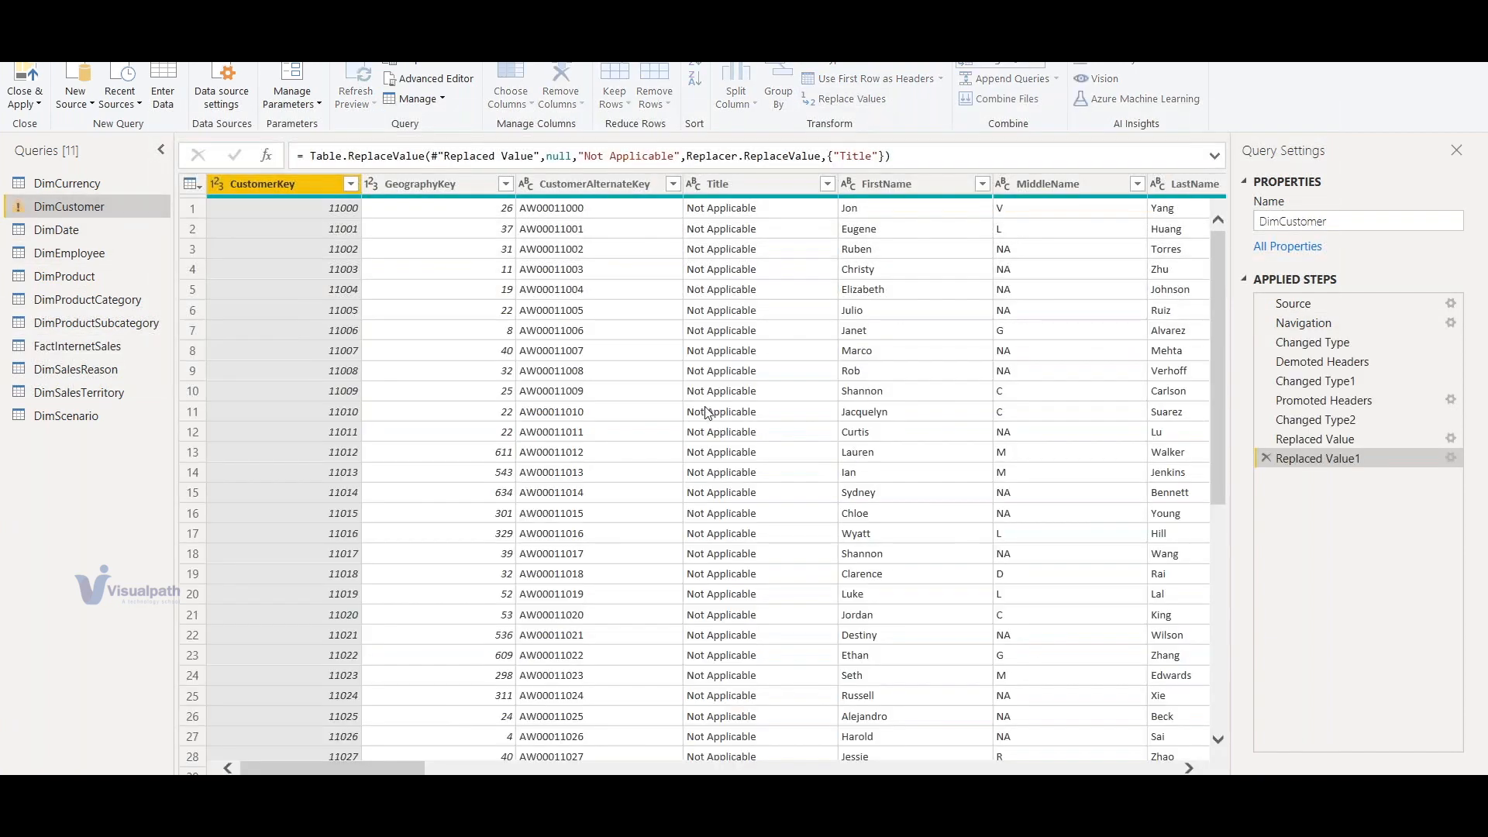
click(453, 235)
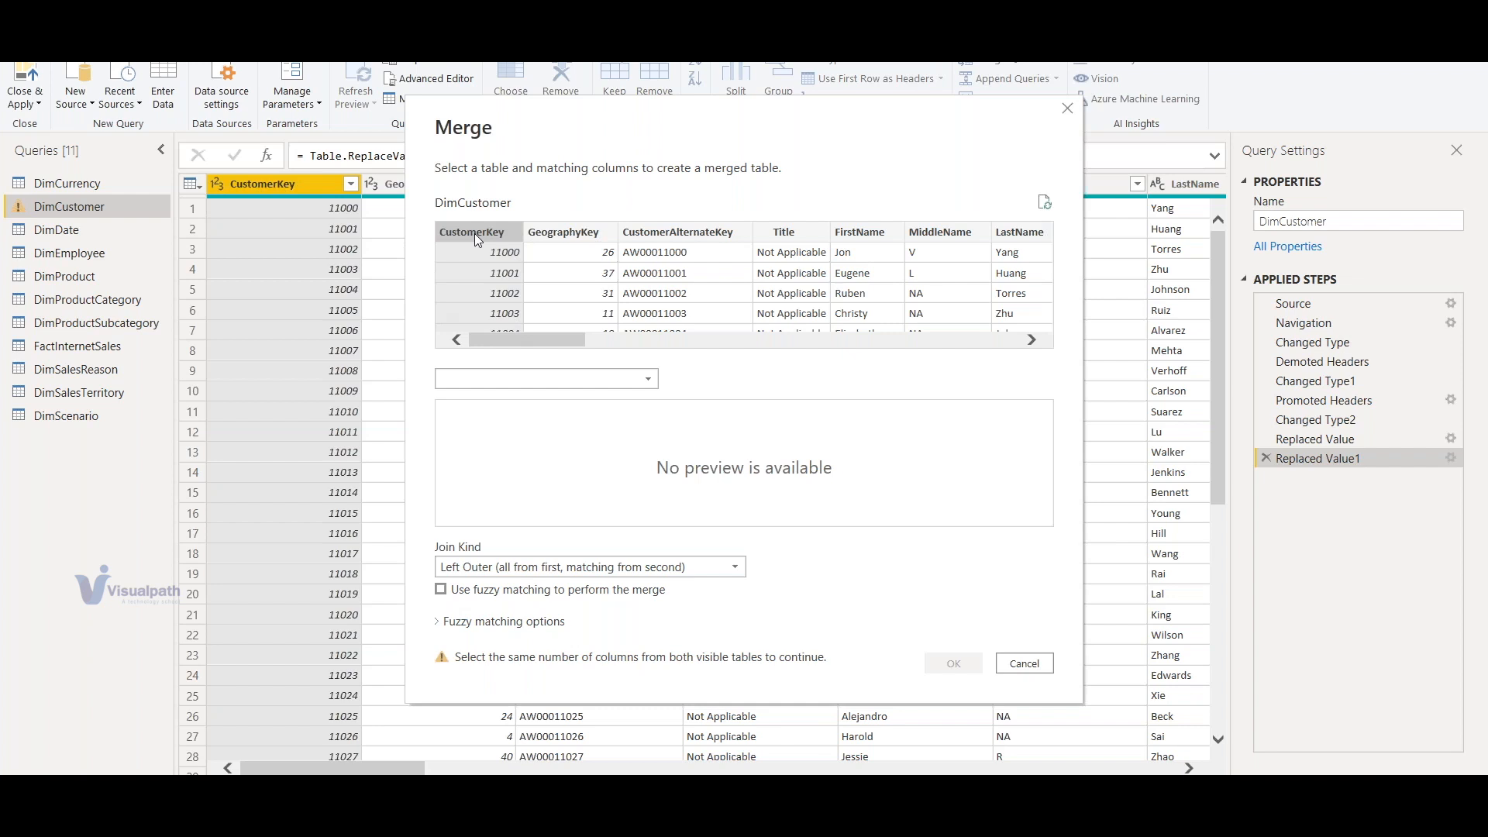
click(648, 379)
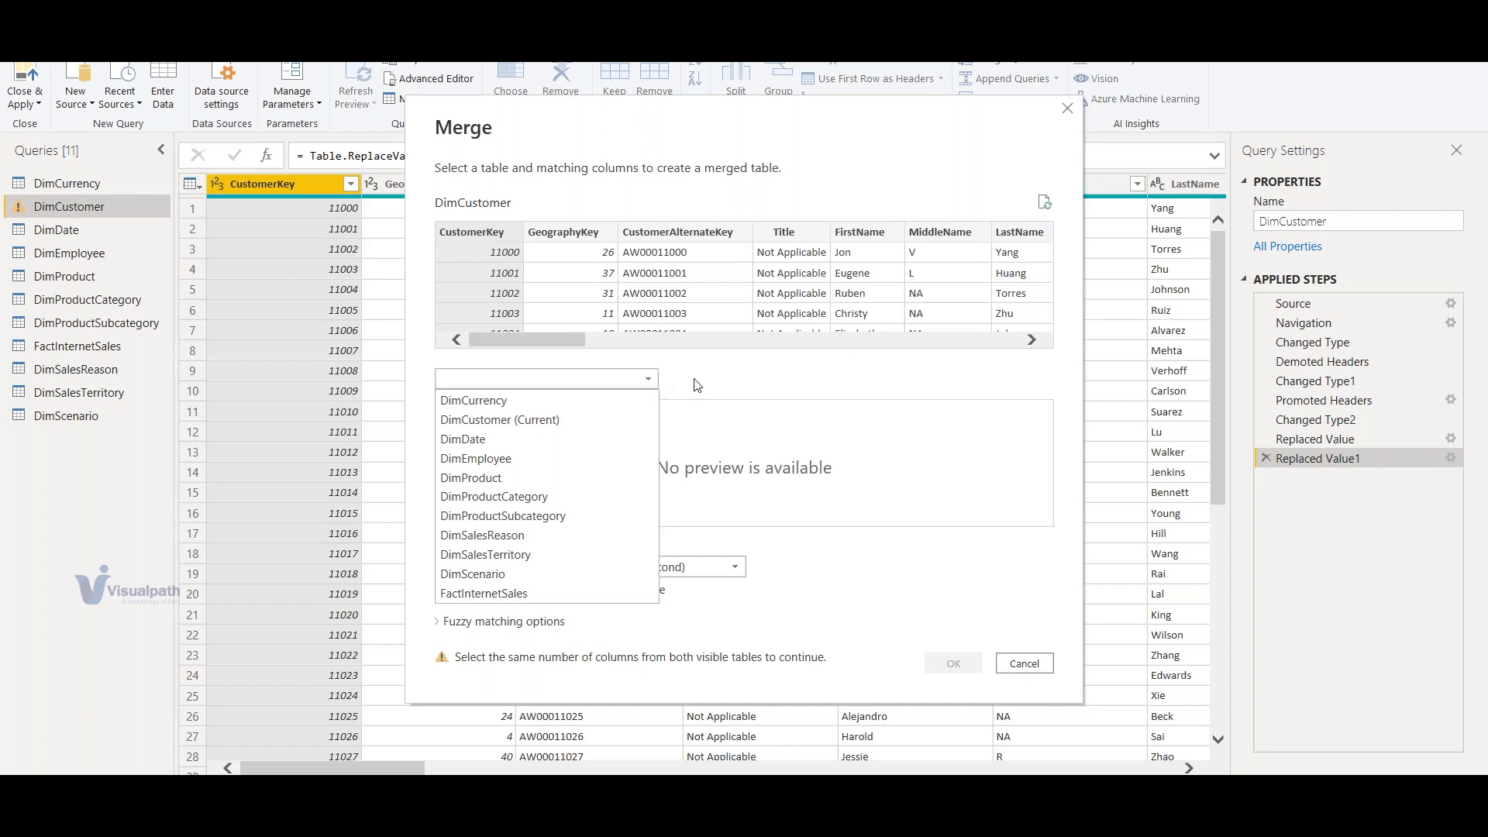
click(524, 593)
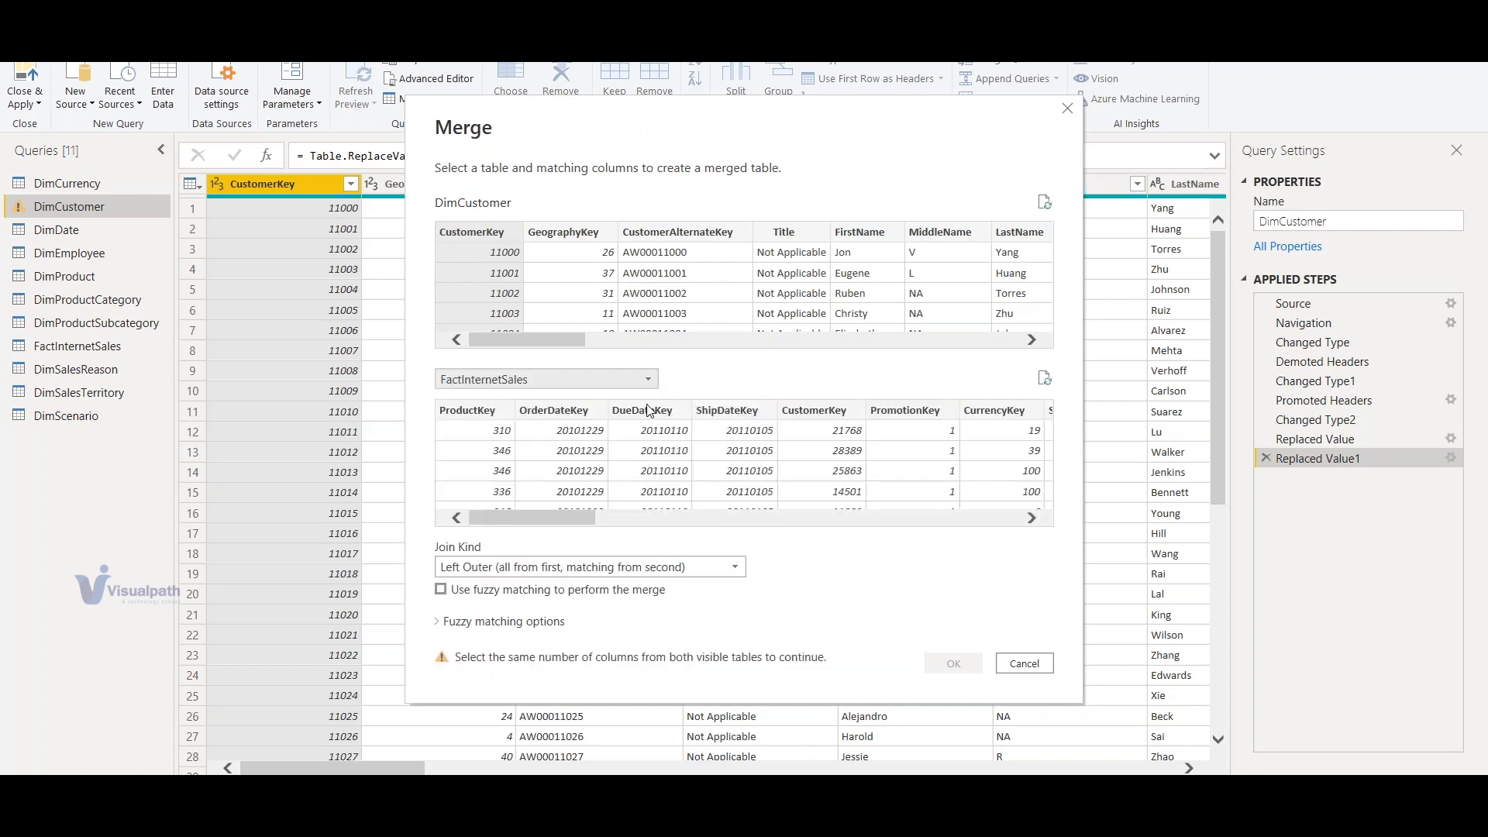
drag(519, 518, 540, 519)
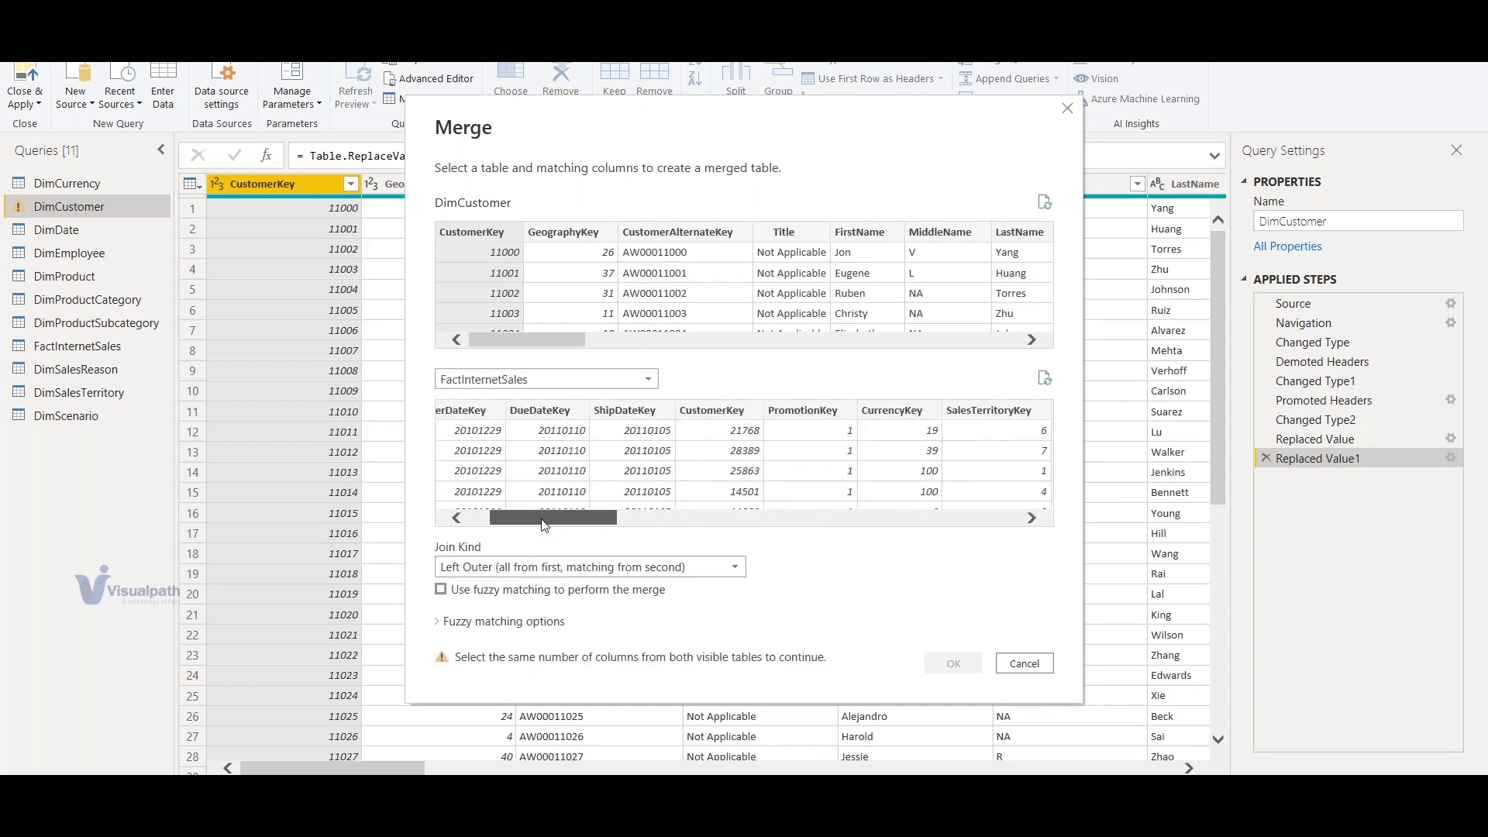
click(709, 407)
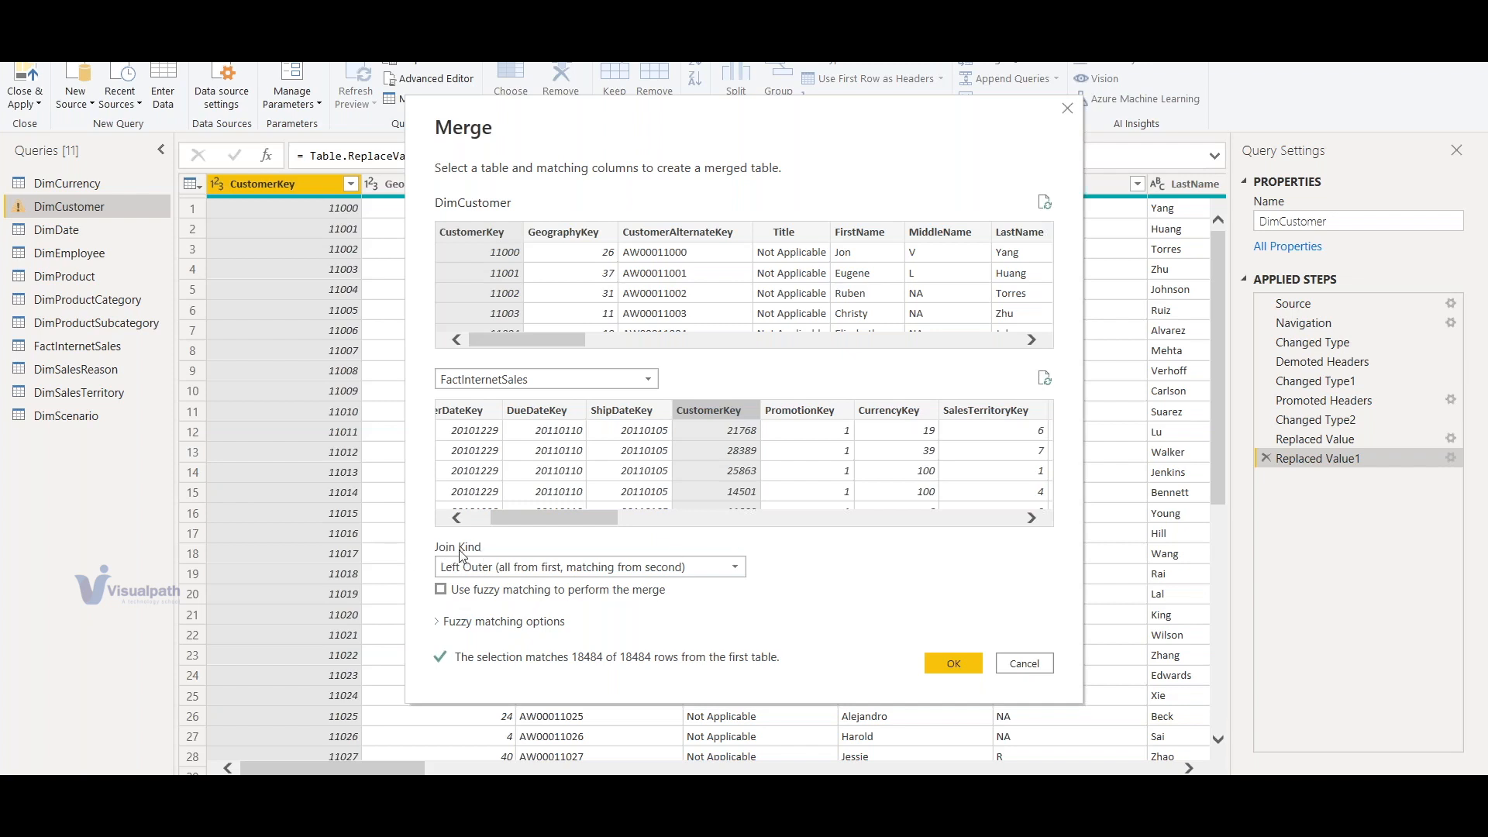
click(735, 567)
click(877, 606)
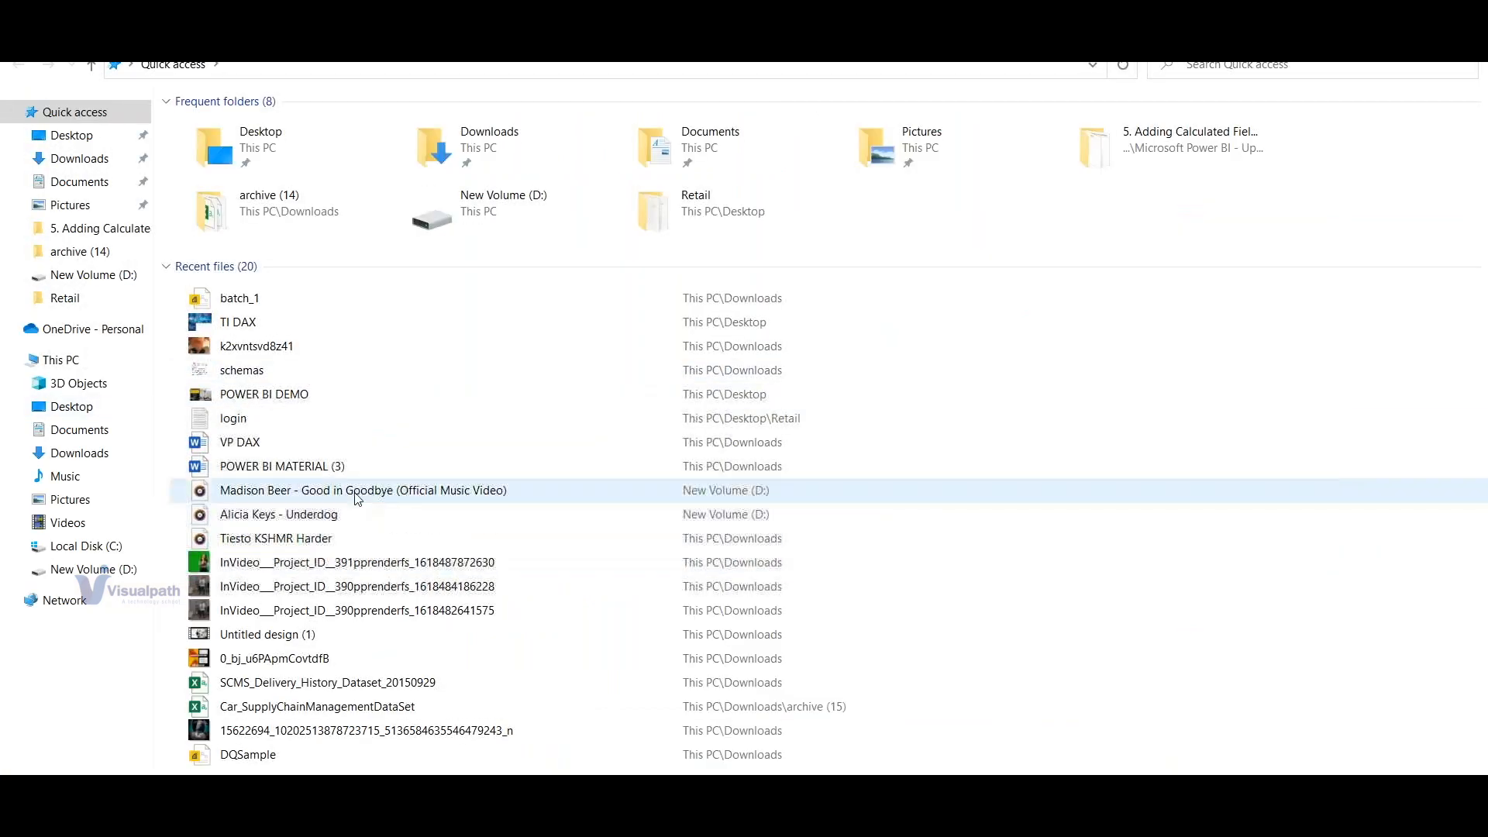
Open the POWER BI MATERIAL (3) document in Word, maximize the recovered copy and examine the join diagrams in its Merge Queries section
double_click(317, 469)
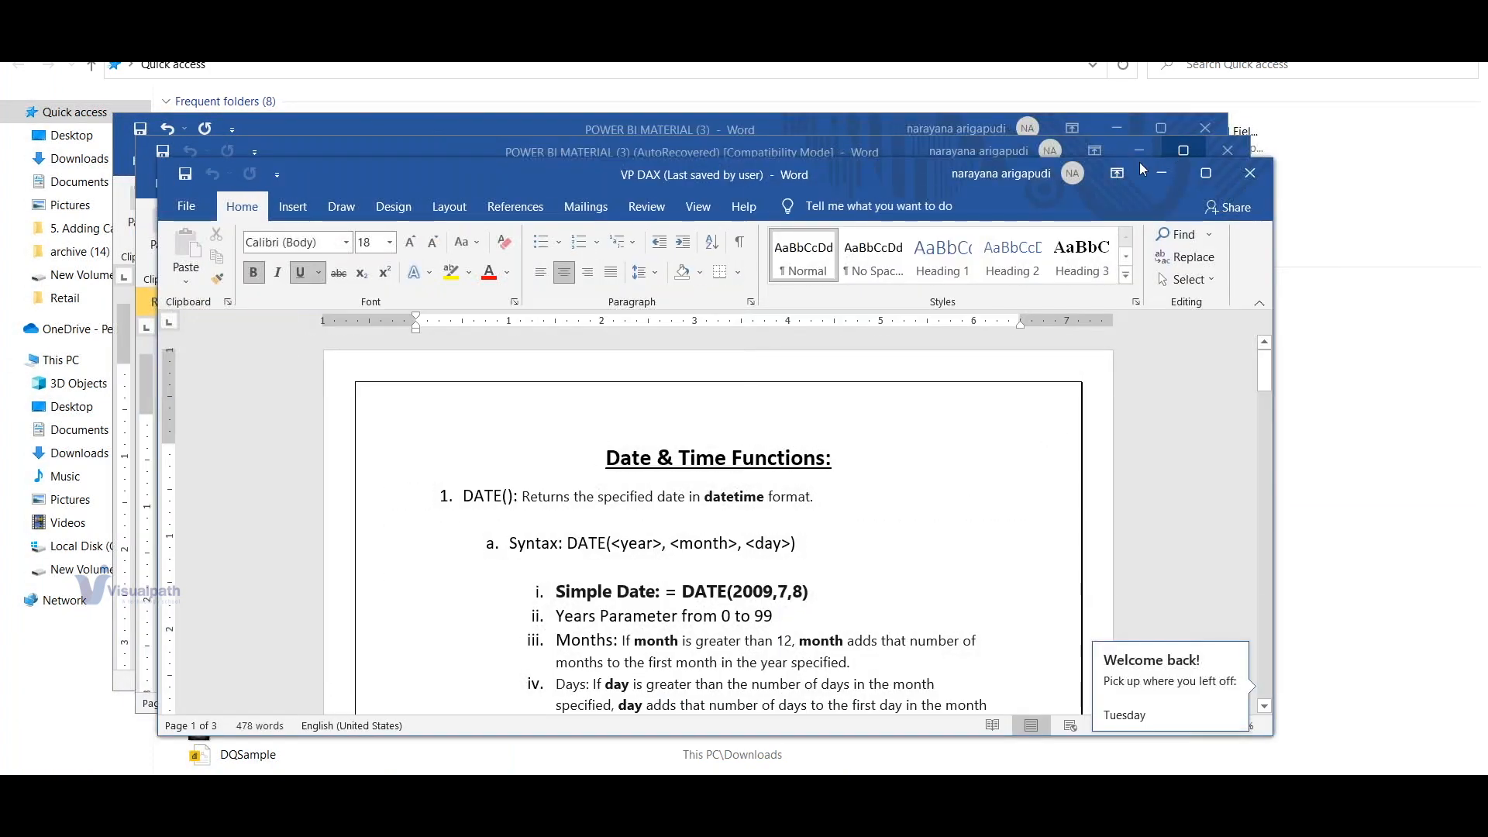
click(1162, 172)
click(1181, 151)
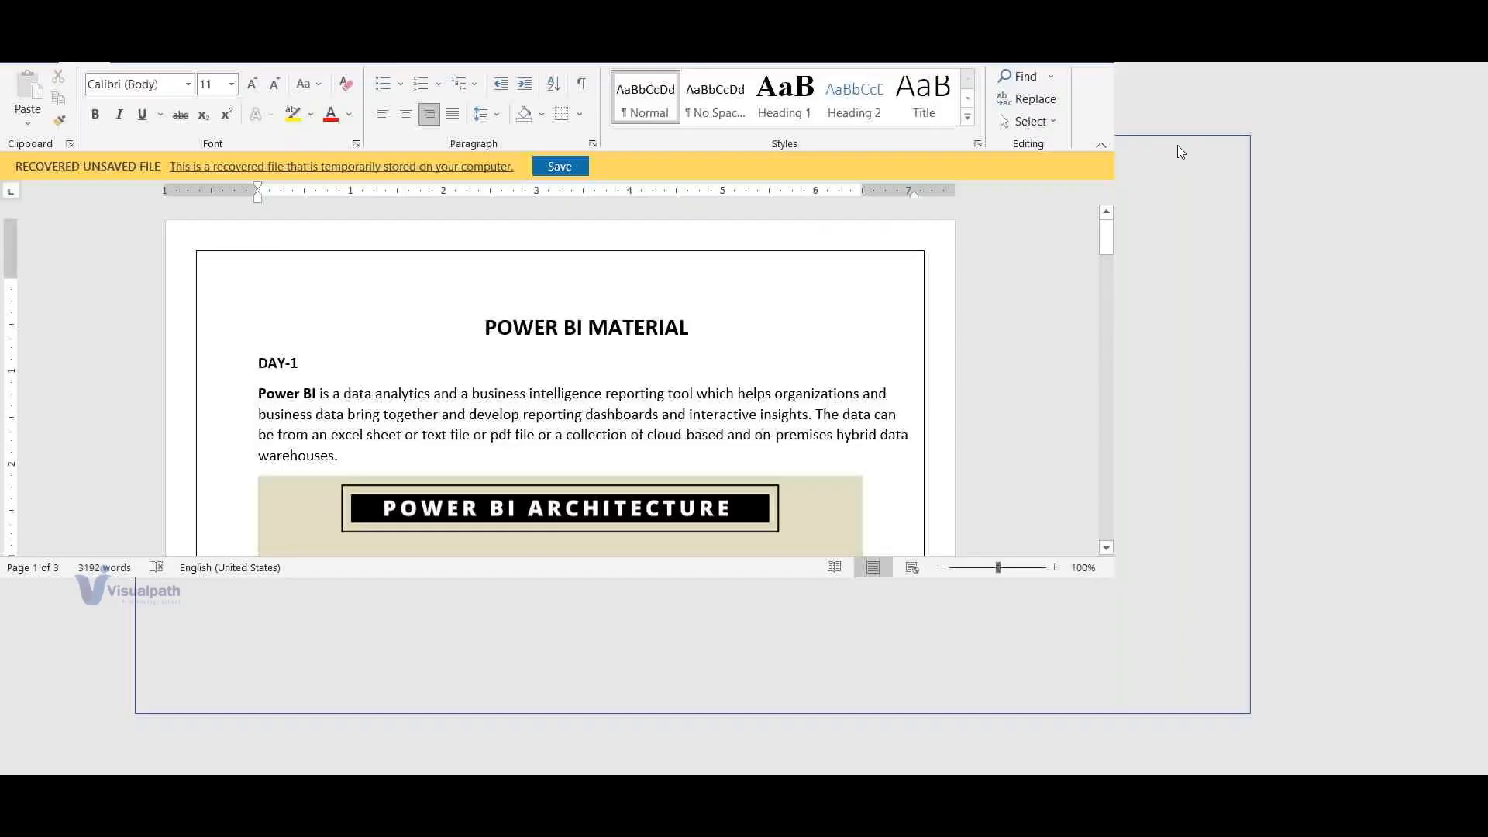
drag(1481, 227, 1486, 555)
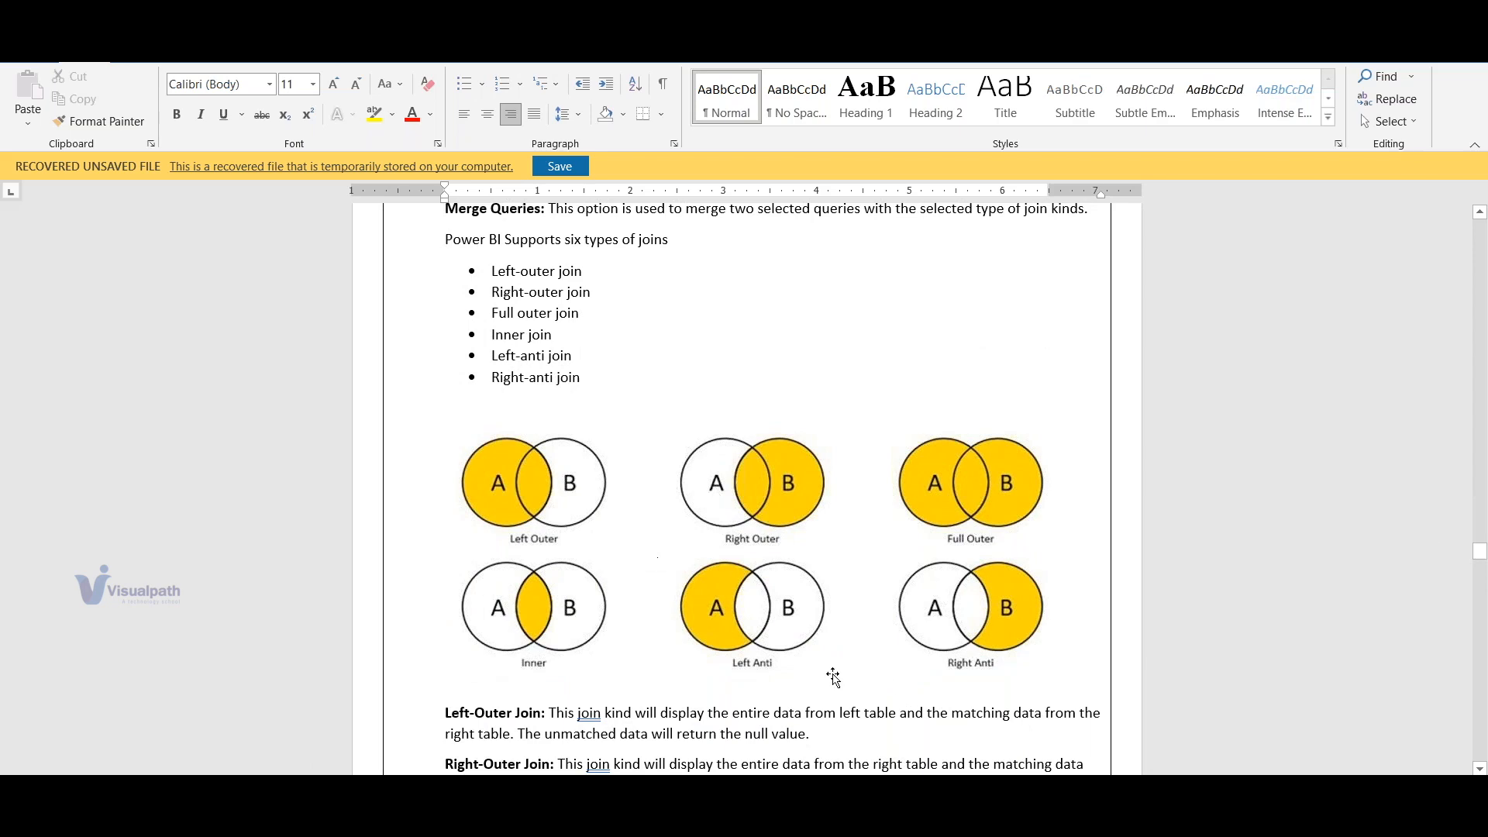
Compare the join kinds offered in the Power Query Merge dialog with the join diagrams in the Word document
mouse_move(881, 822)
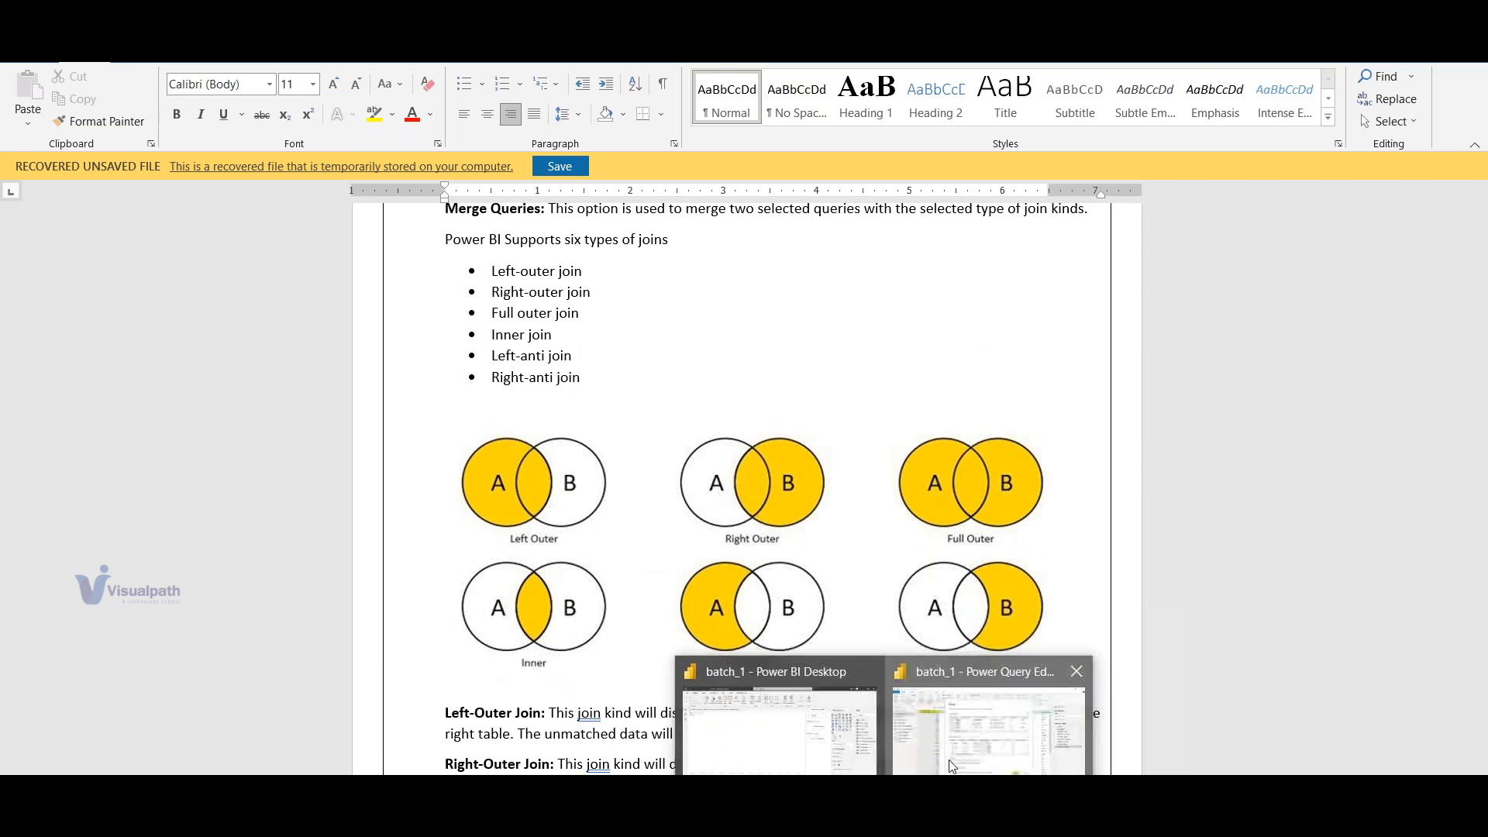
click(951, 756)
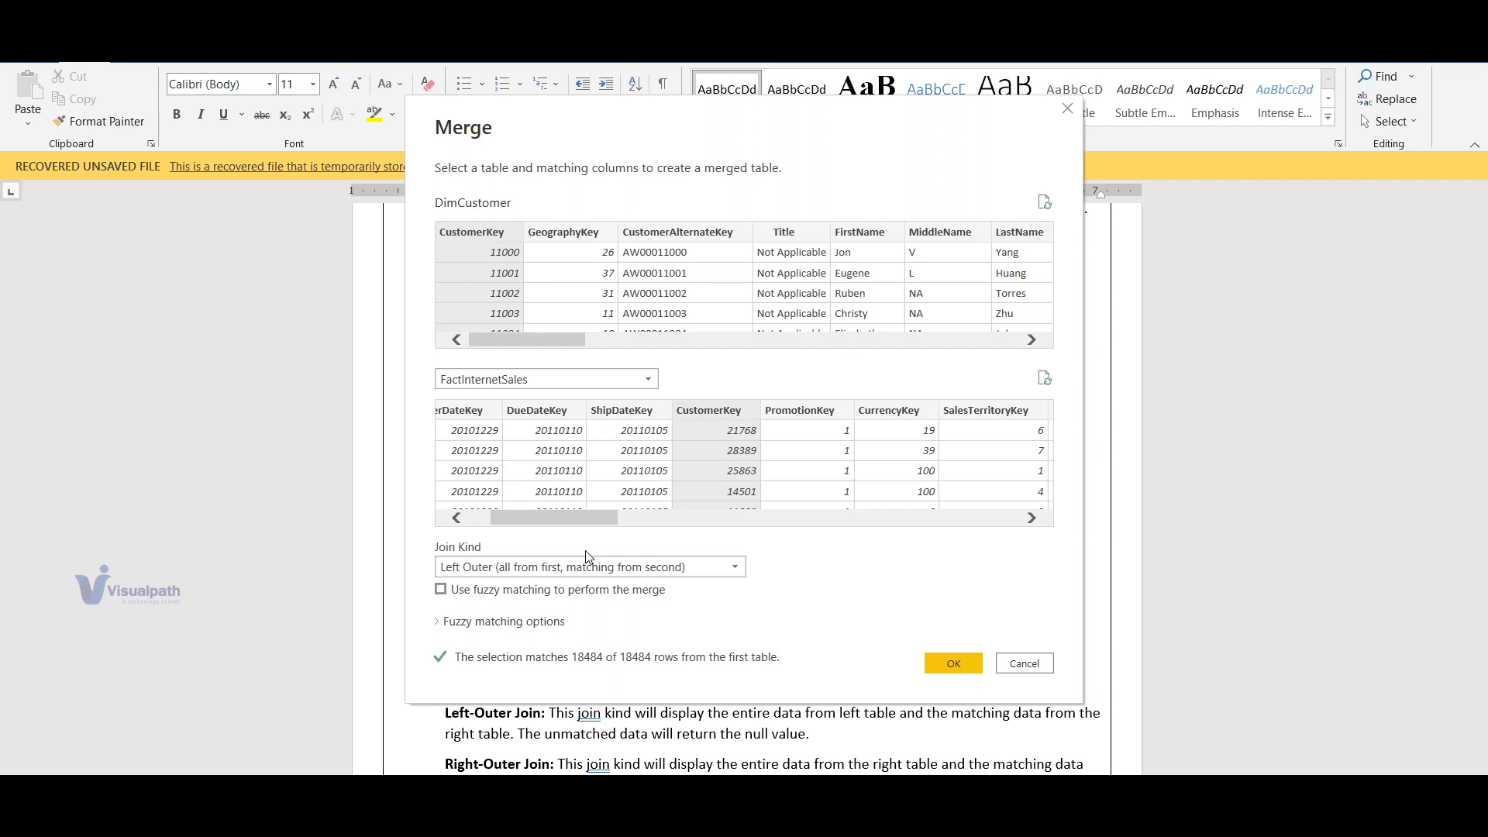
click(721, 566)
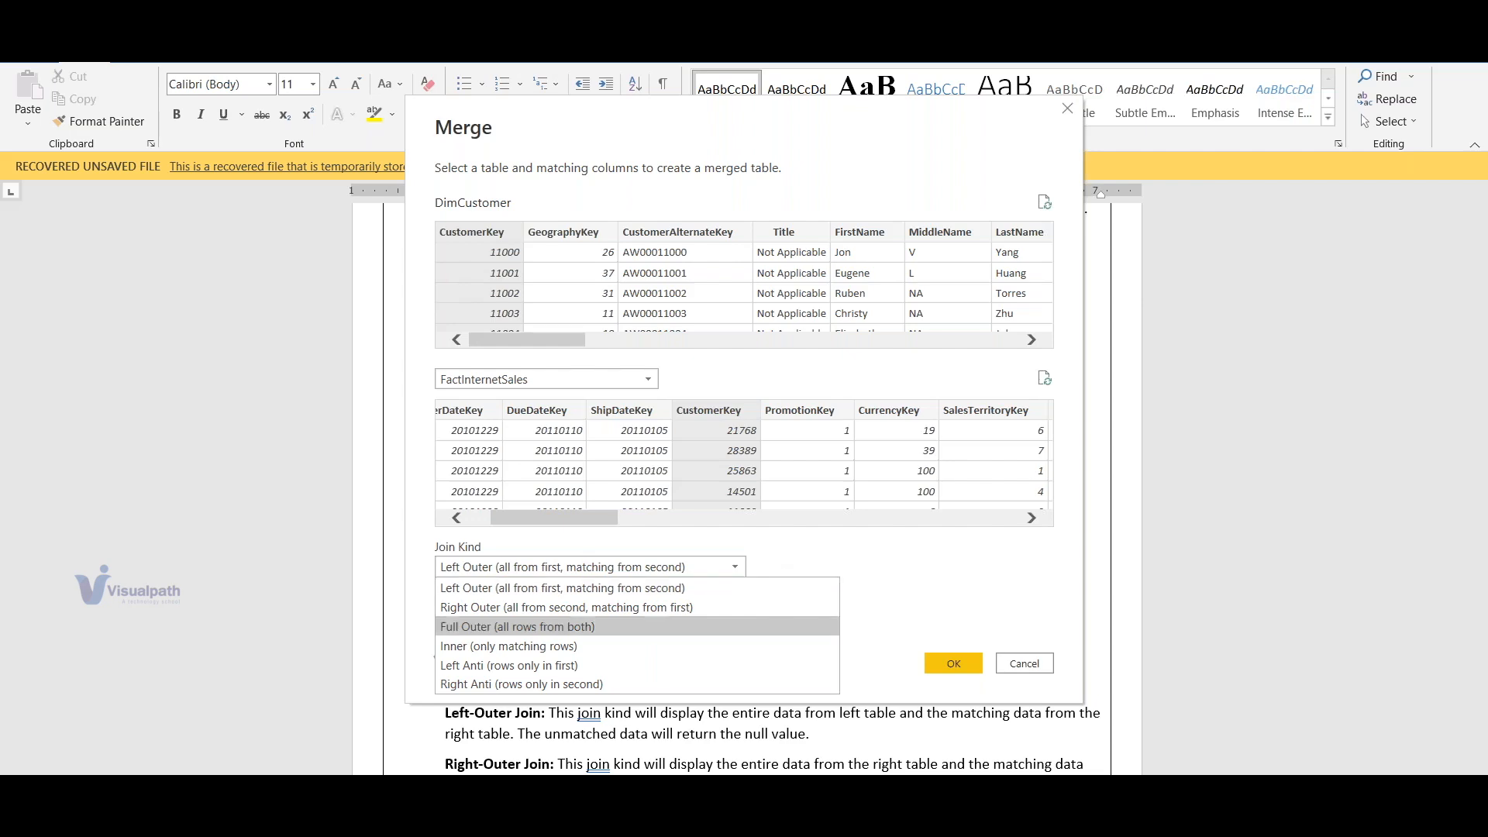
click(932, 820)
click(960, 732)
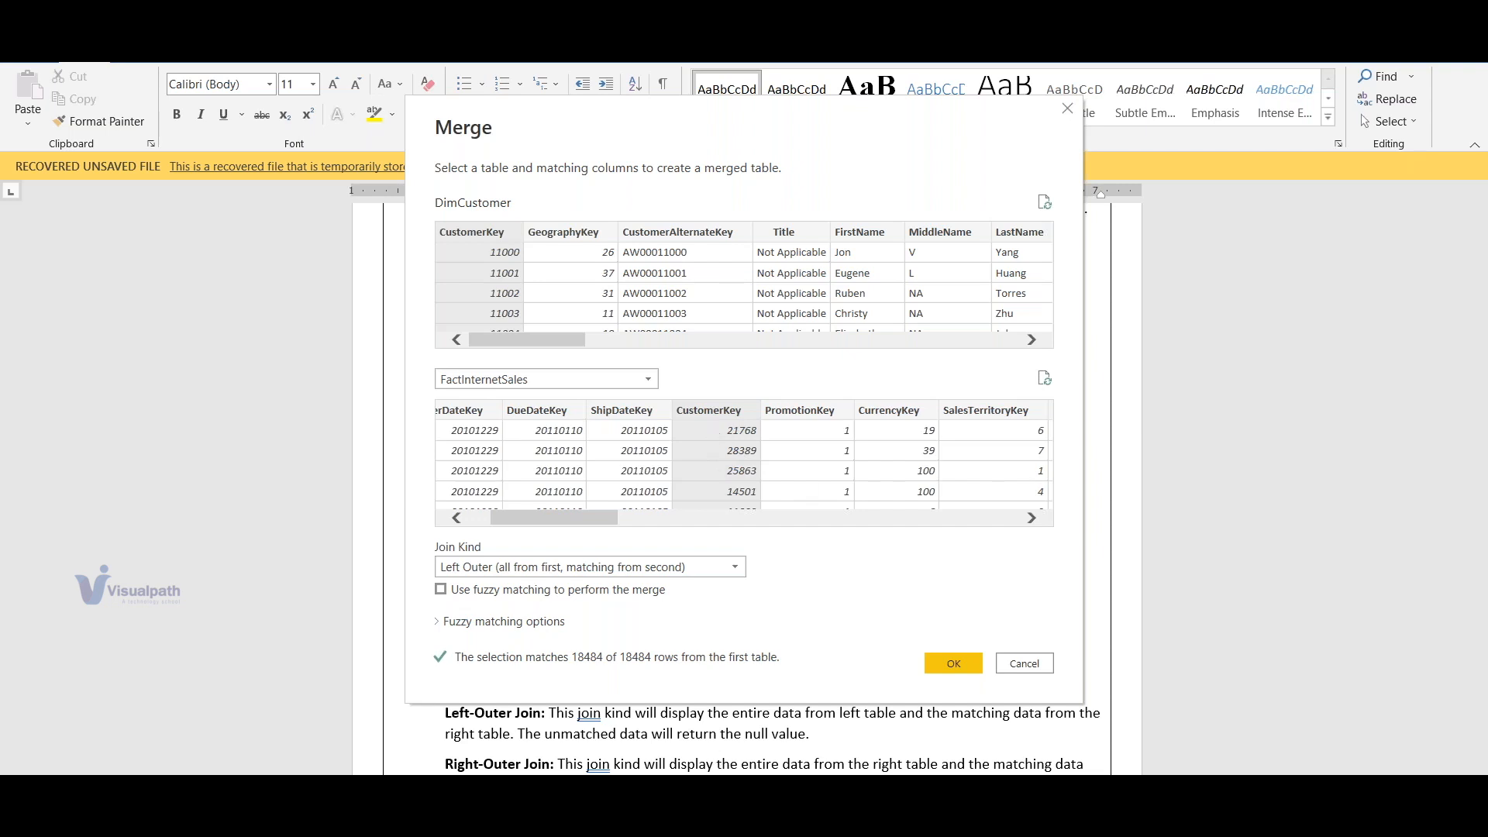
mouse_move(932, 803)
click(935, 750)
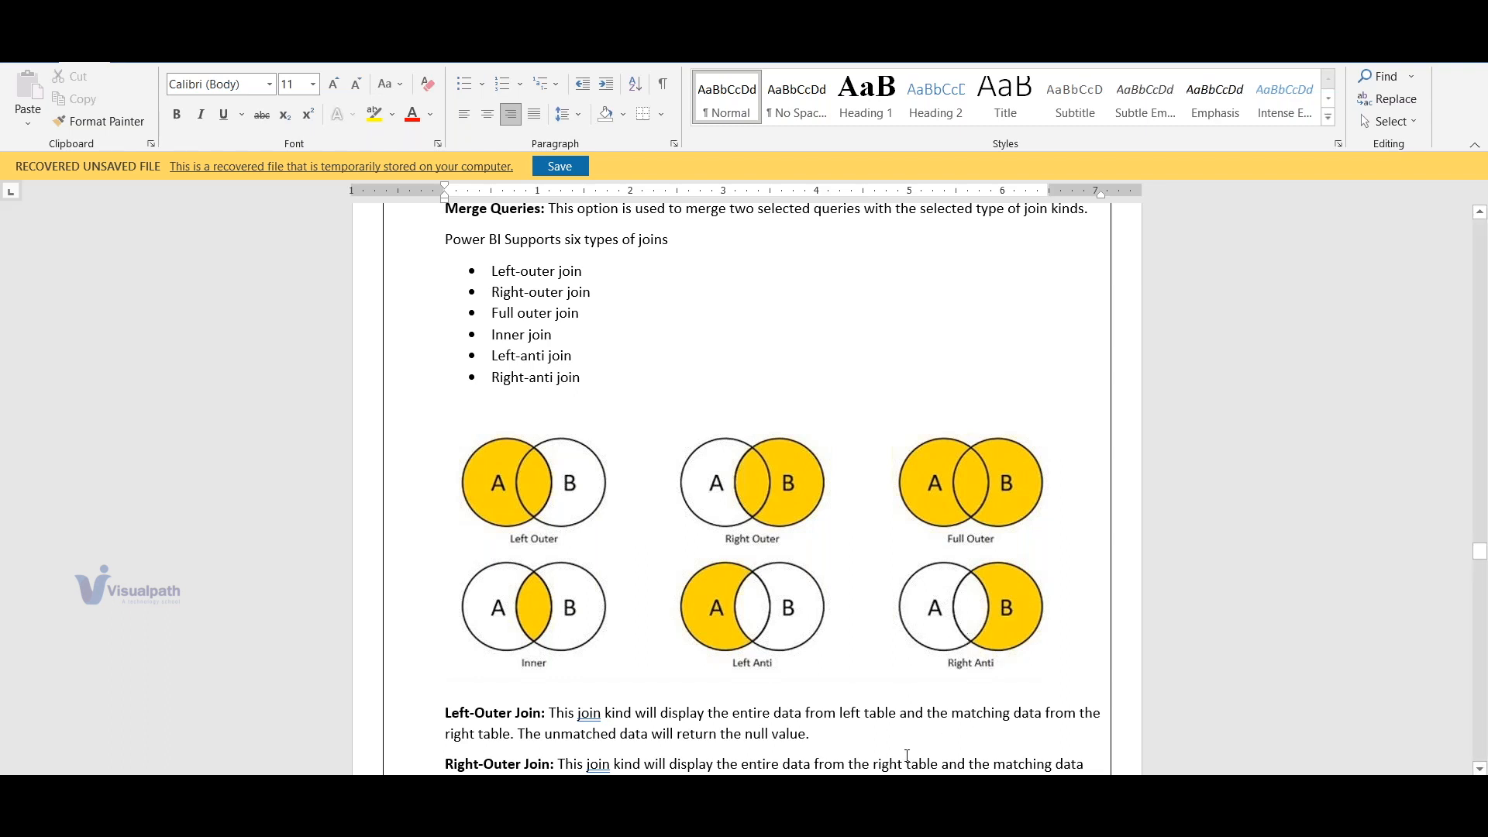
Switch to Power Query, apply the Left Outer merge on CustomerKey and expand the merged FactInternetSales.1 column with only DiscountAmount, keeping the prefix
click(982, 756)
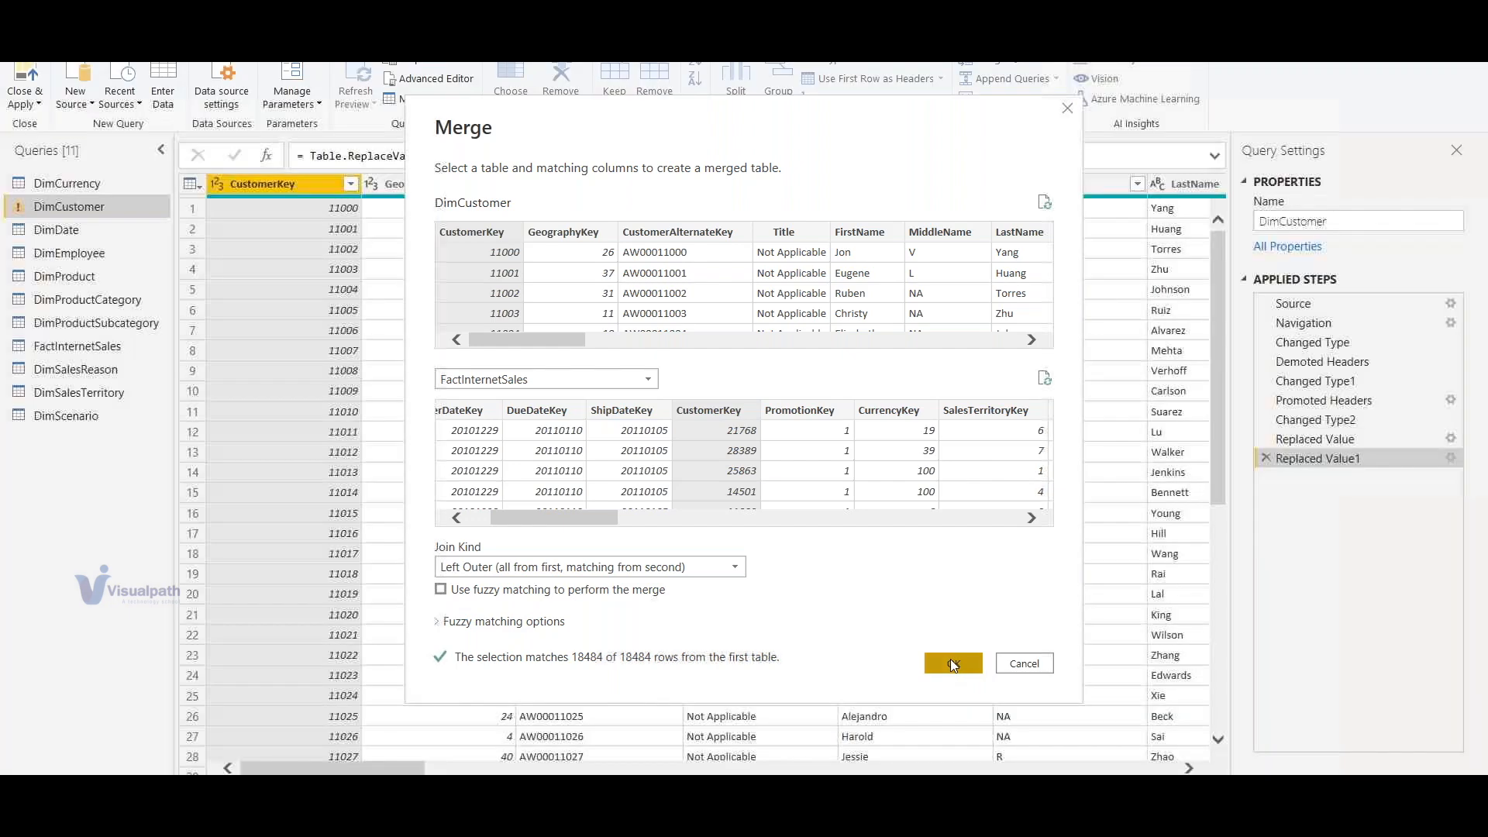
click(952, 663)
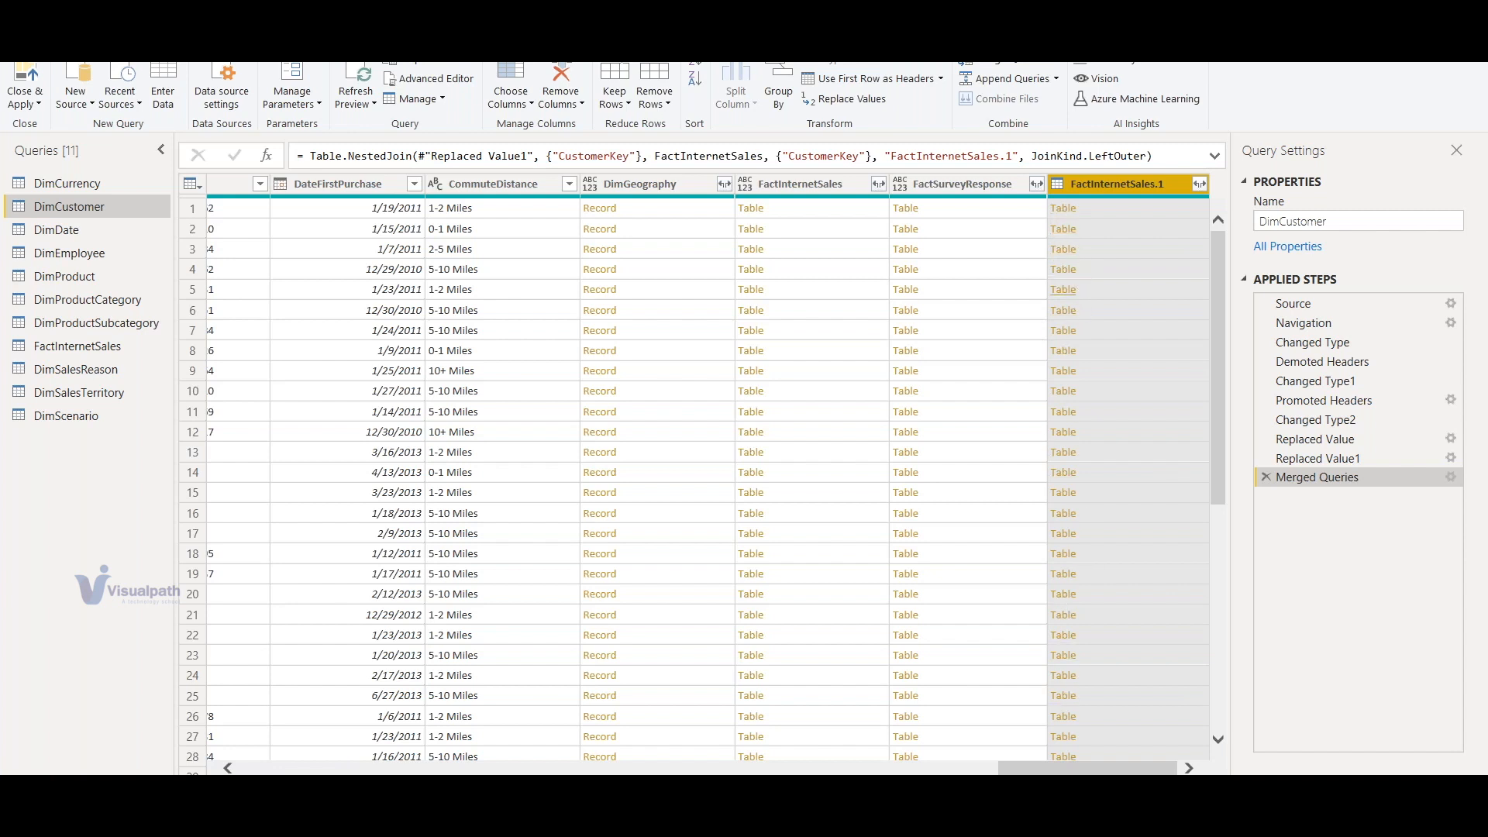
click(1200, 187)
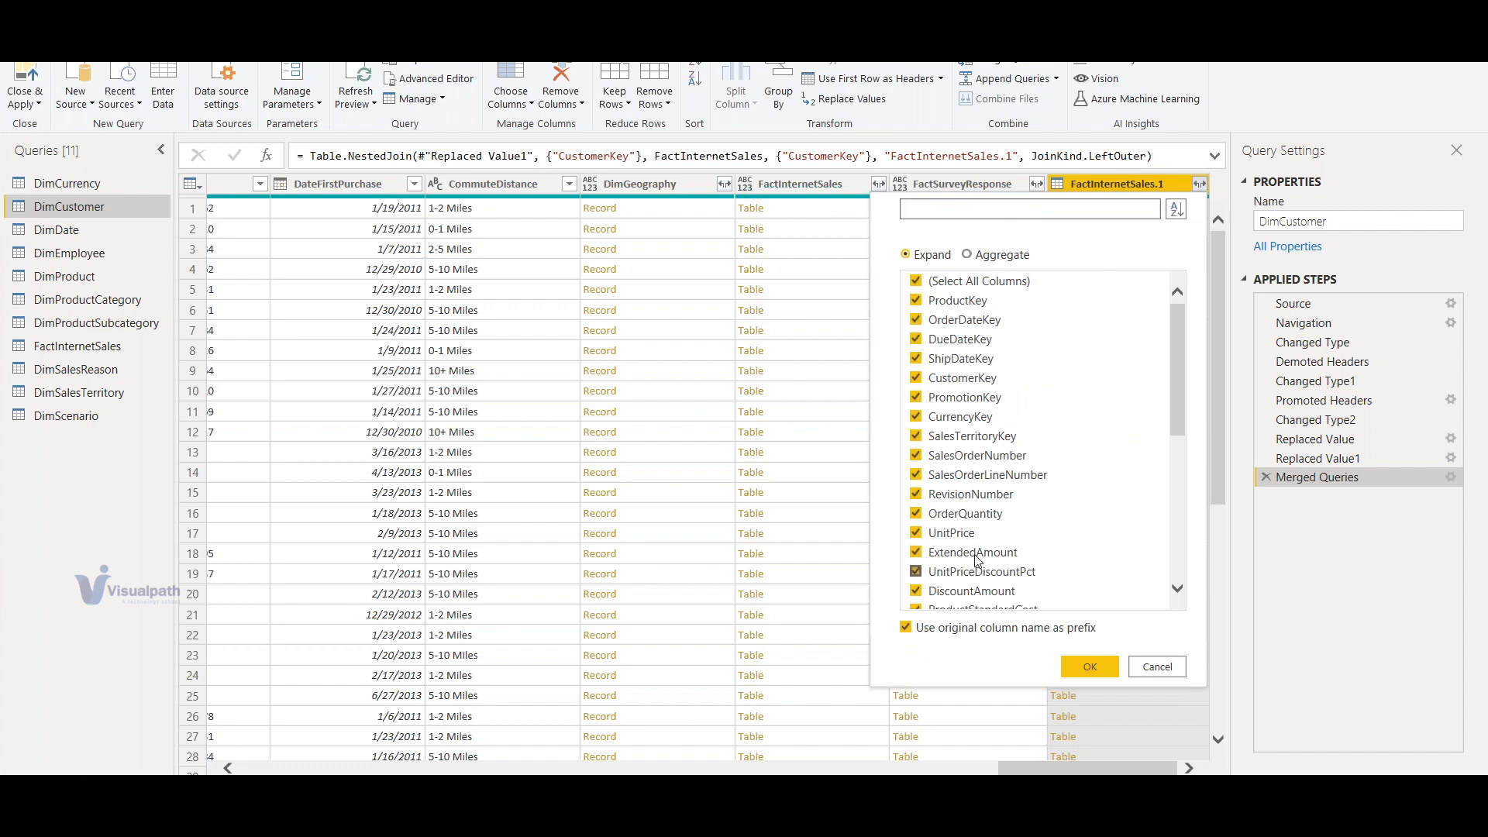
scroll(977, 558, down, 10)
scroll(981, 542, up, 5)
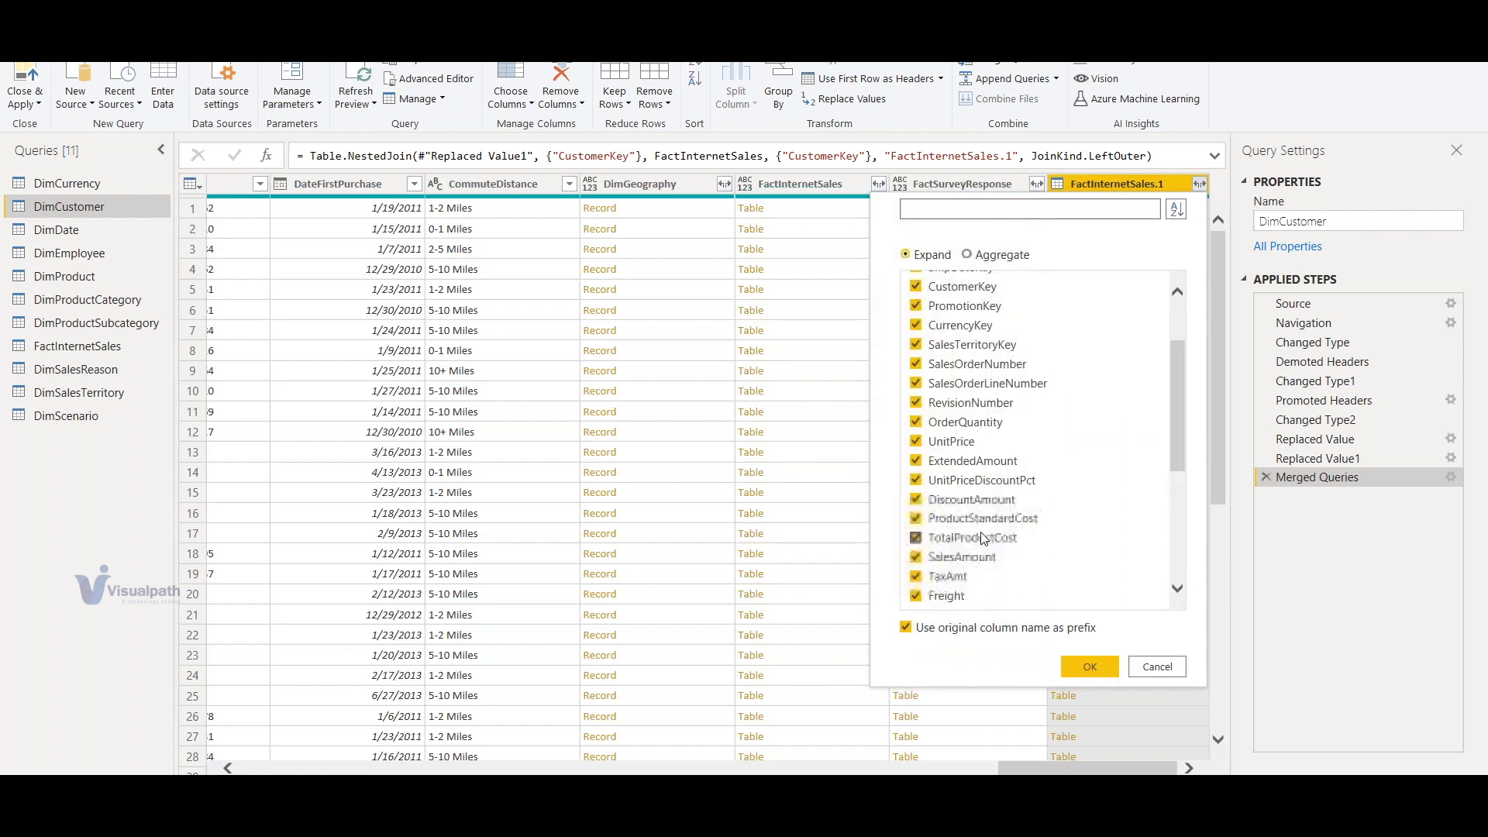
scroll(983, 539, up, 3)
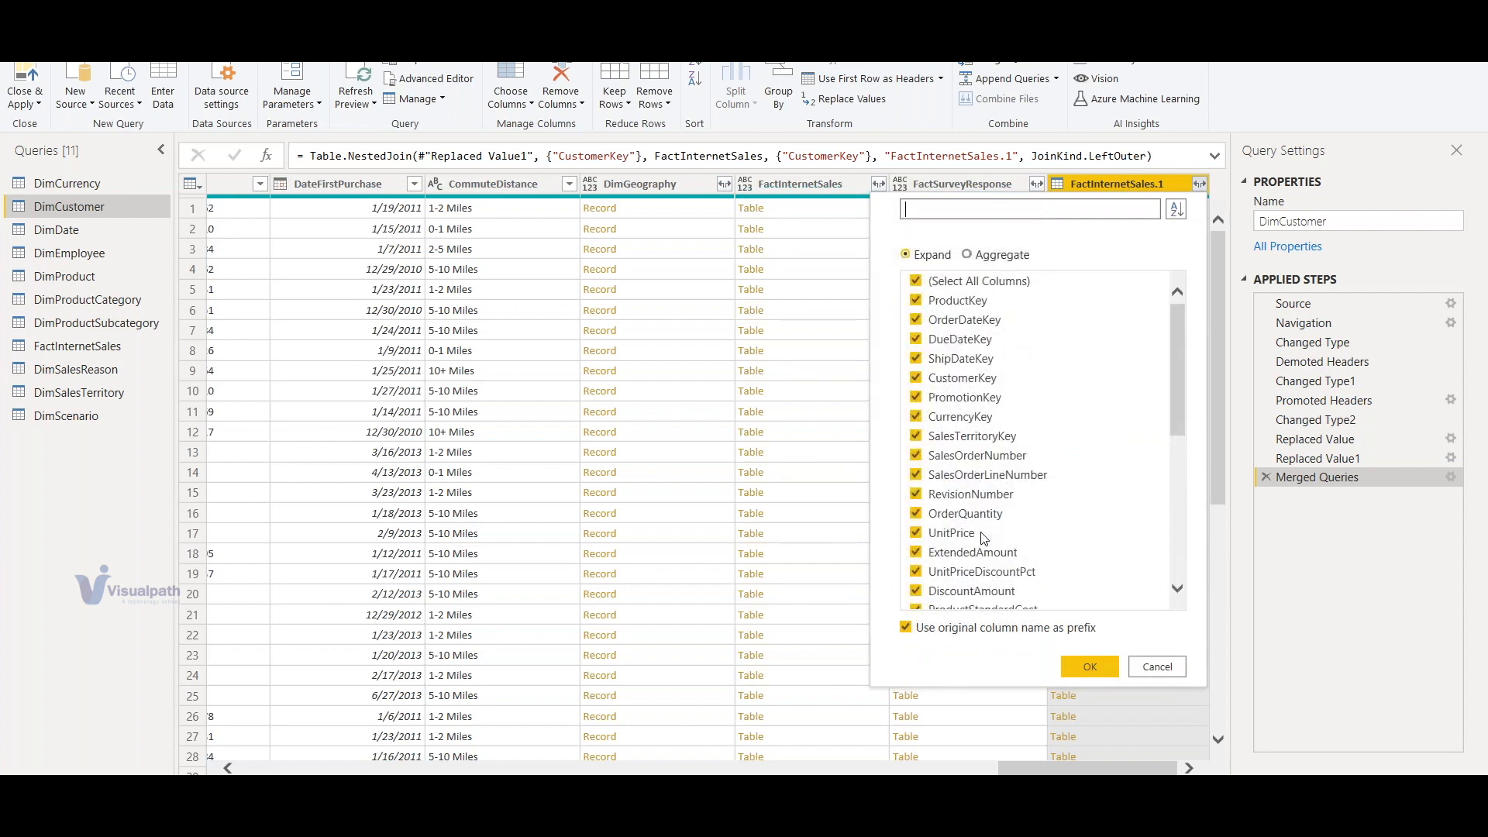
click(916, 280)
scroll(1000, 465, down, 5)
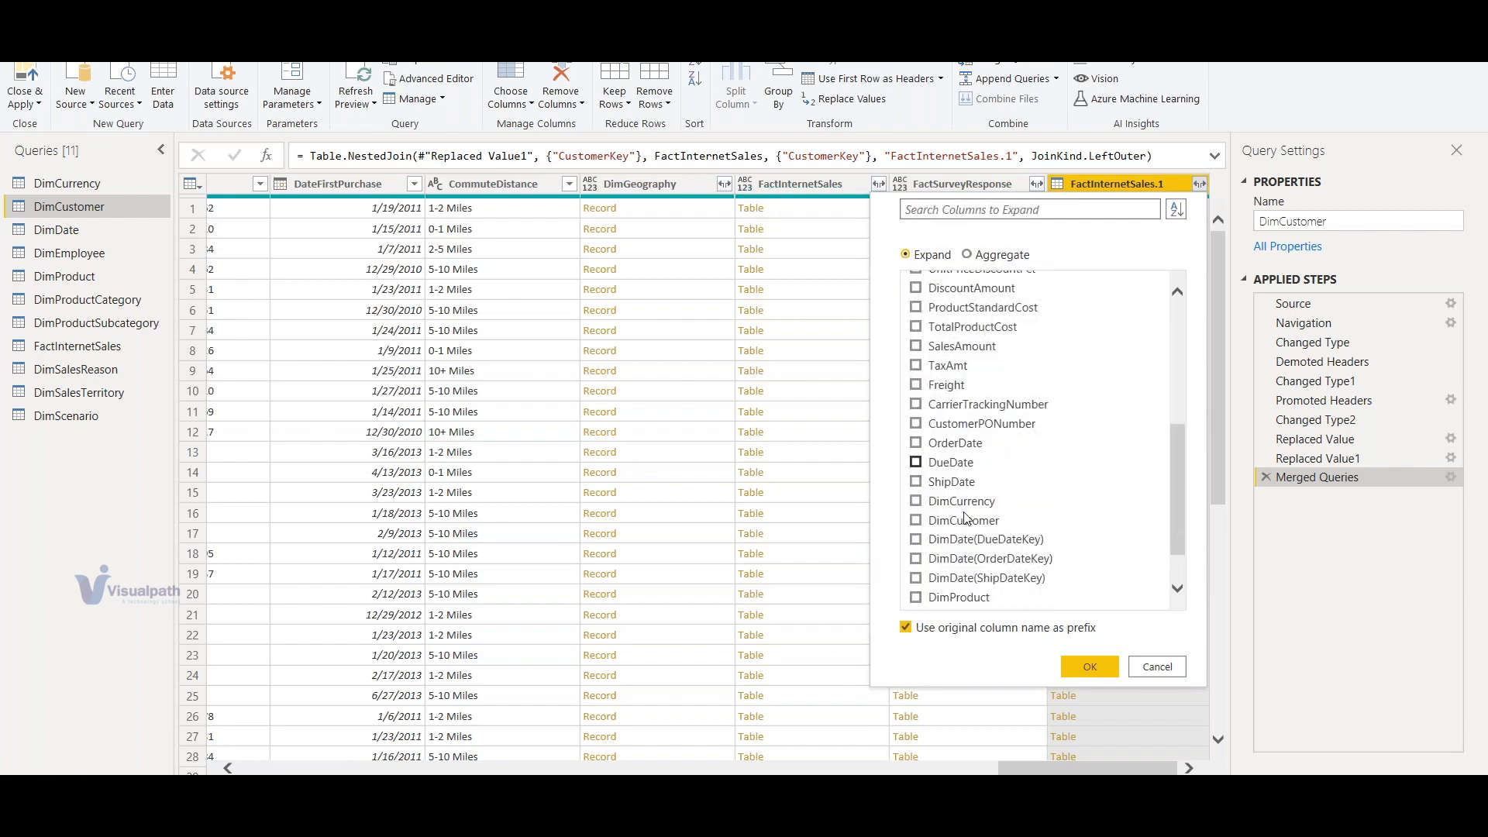
scroll(966, 517, up, 3)
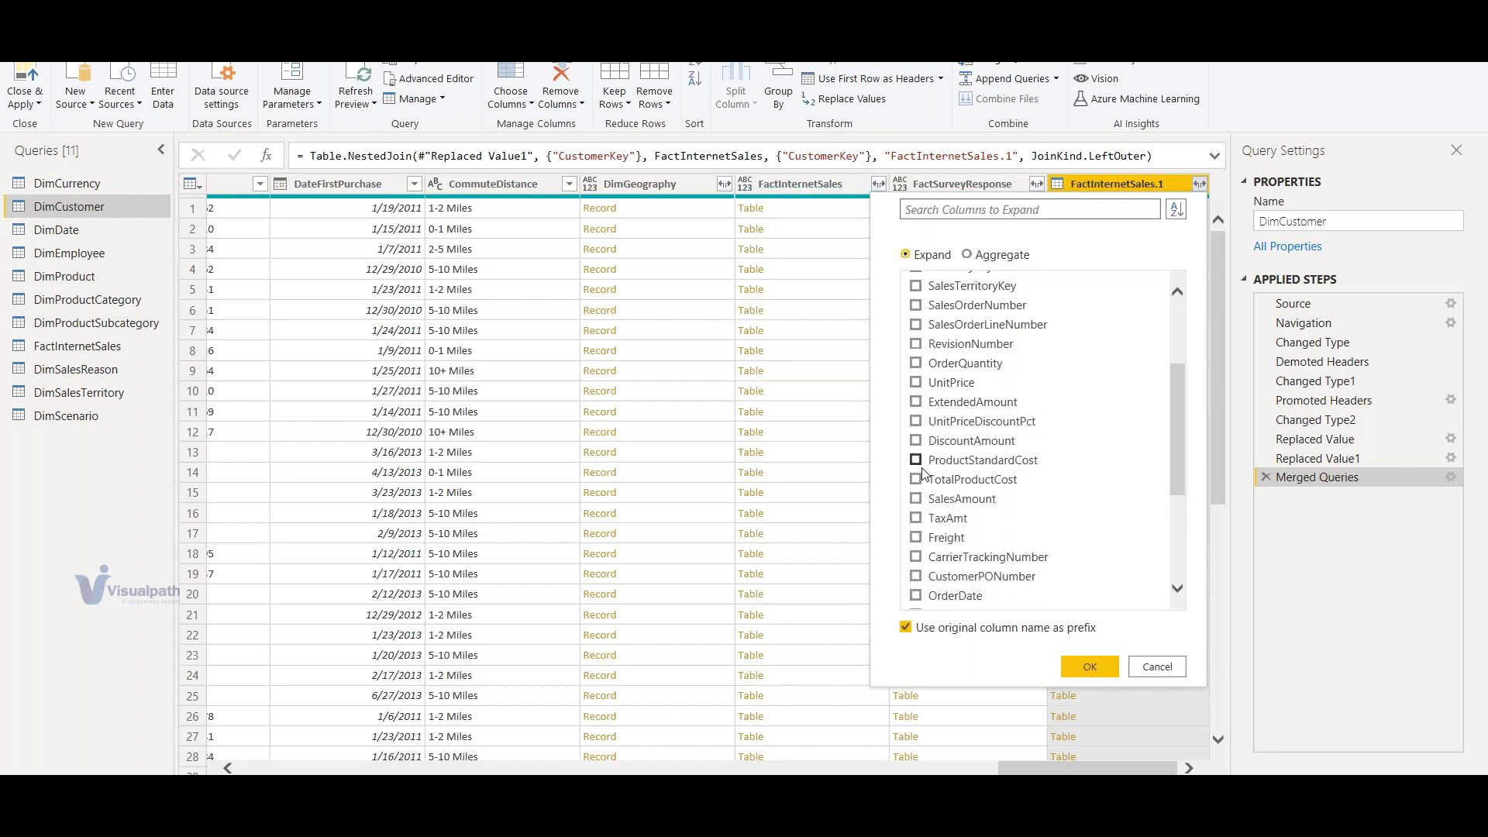
click(917, 440)
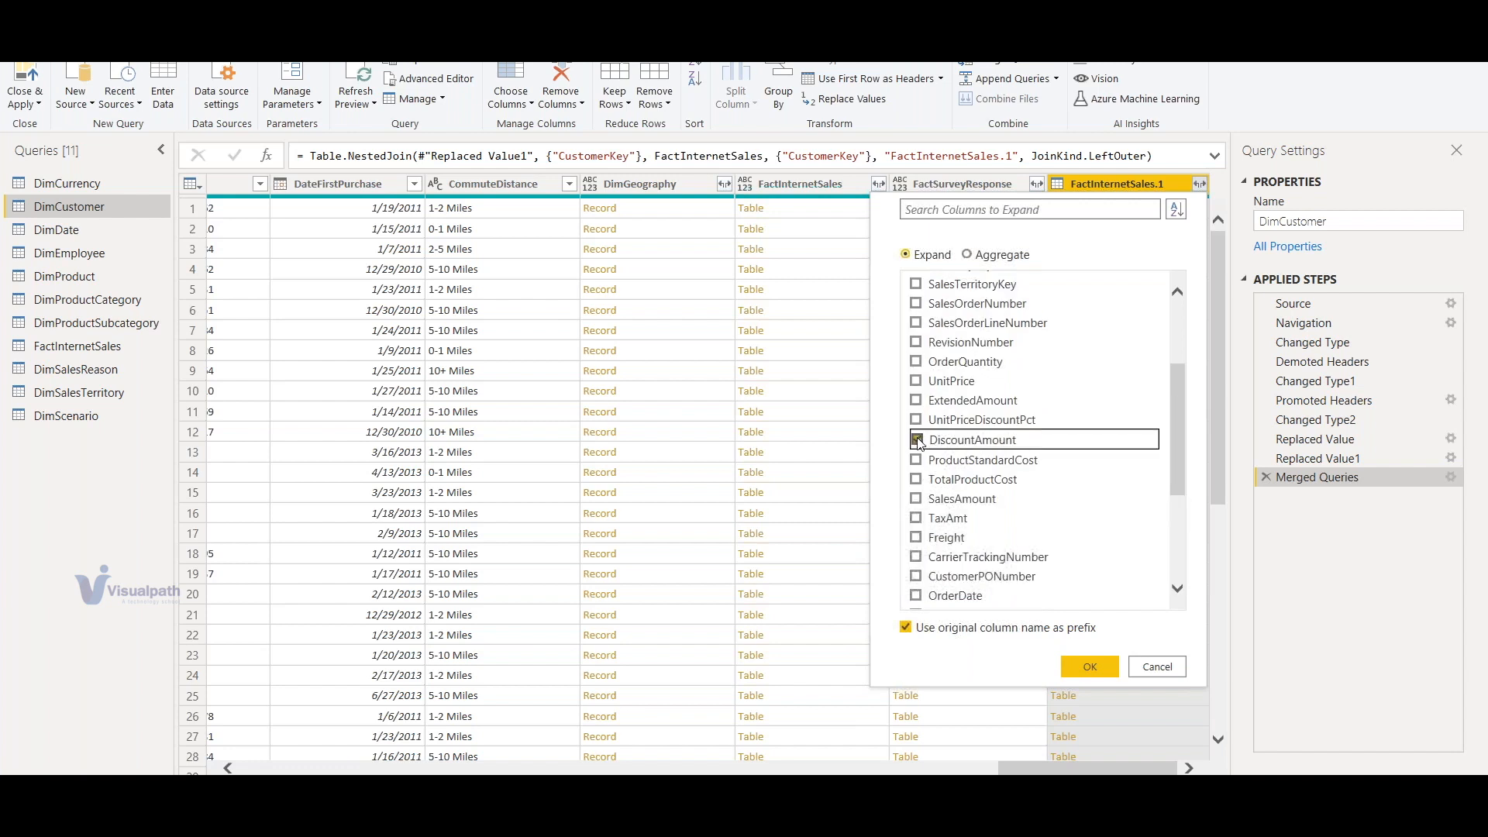
click(1090, 666)
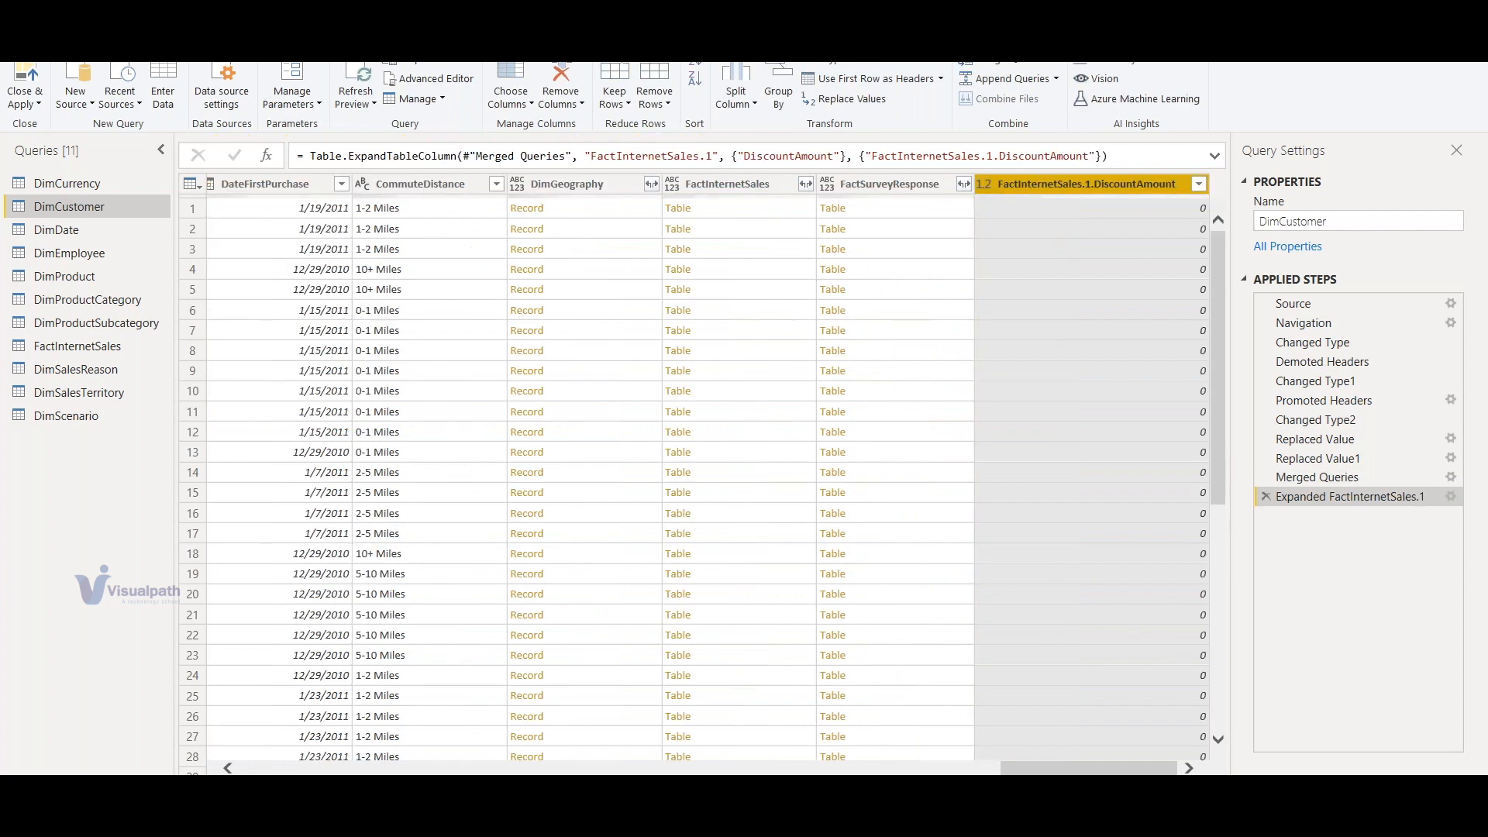
Rename the expanded FactInternetSales.1.DiscountAmount column to DiscountAmount
double_click(1101, 185)
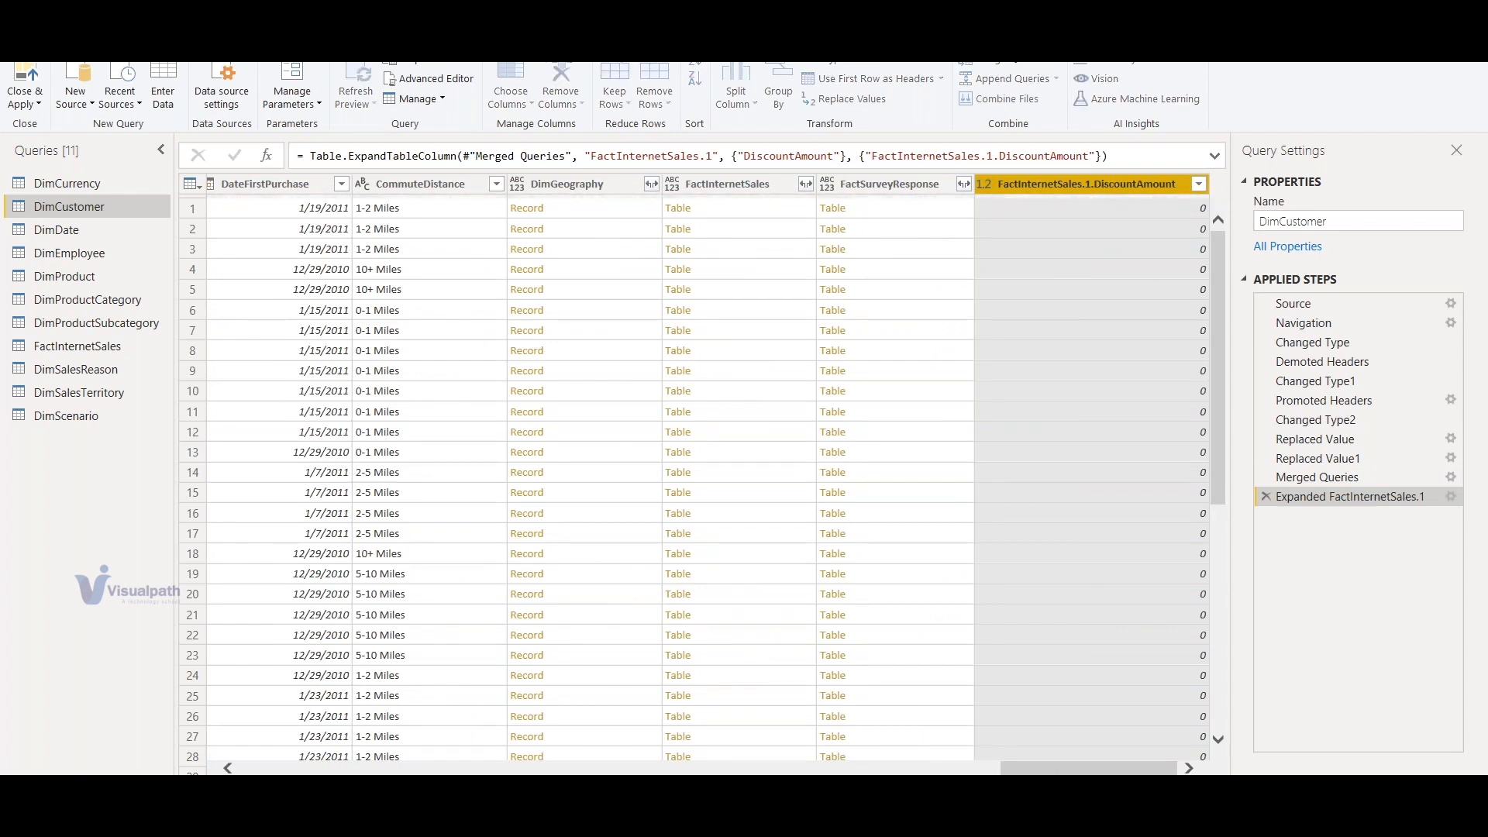
click(1096, 185)
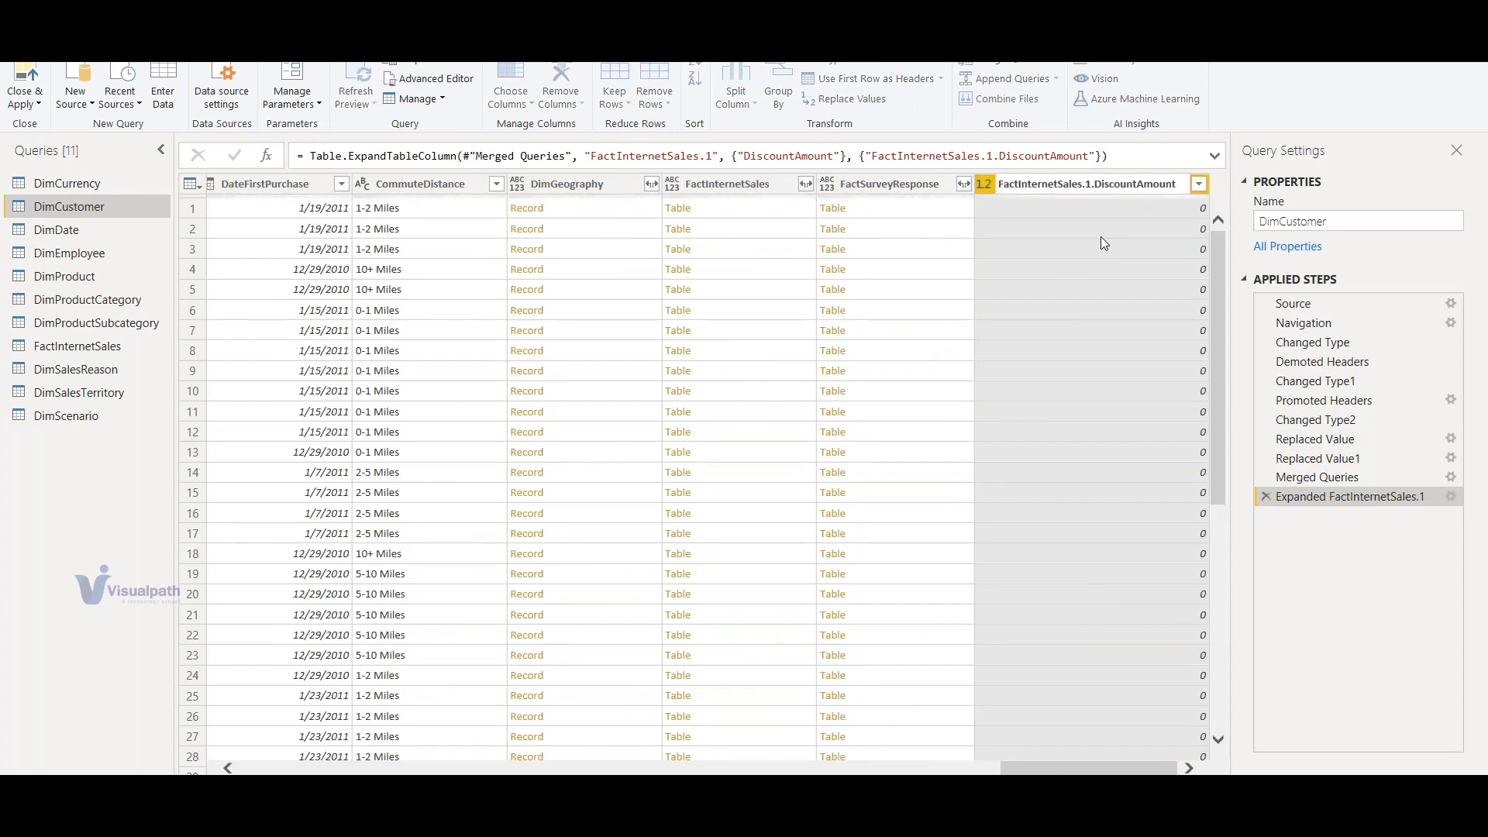
key(BackSpace)
key(BackSpace)
key(BackSpace)
key(BackSpace)
key(BackSpace)
key(BackSpace)
key(BackSpace)
key(BackSpace)
key(BackSpace)
key(BackSpace)
key(BackSpace)
key(BackSpace)
key(BackSpace)
key(BackSpace)
key(BackSpace)
key(BackSpace)
key(BackSpace)
key(BackSpace)
key(BackSpace)
key(BackSpace)
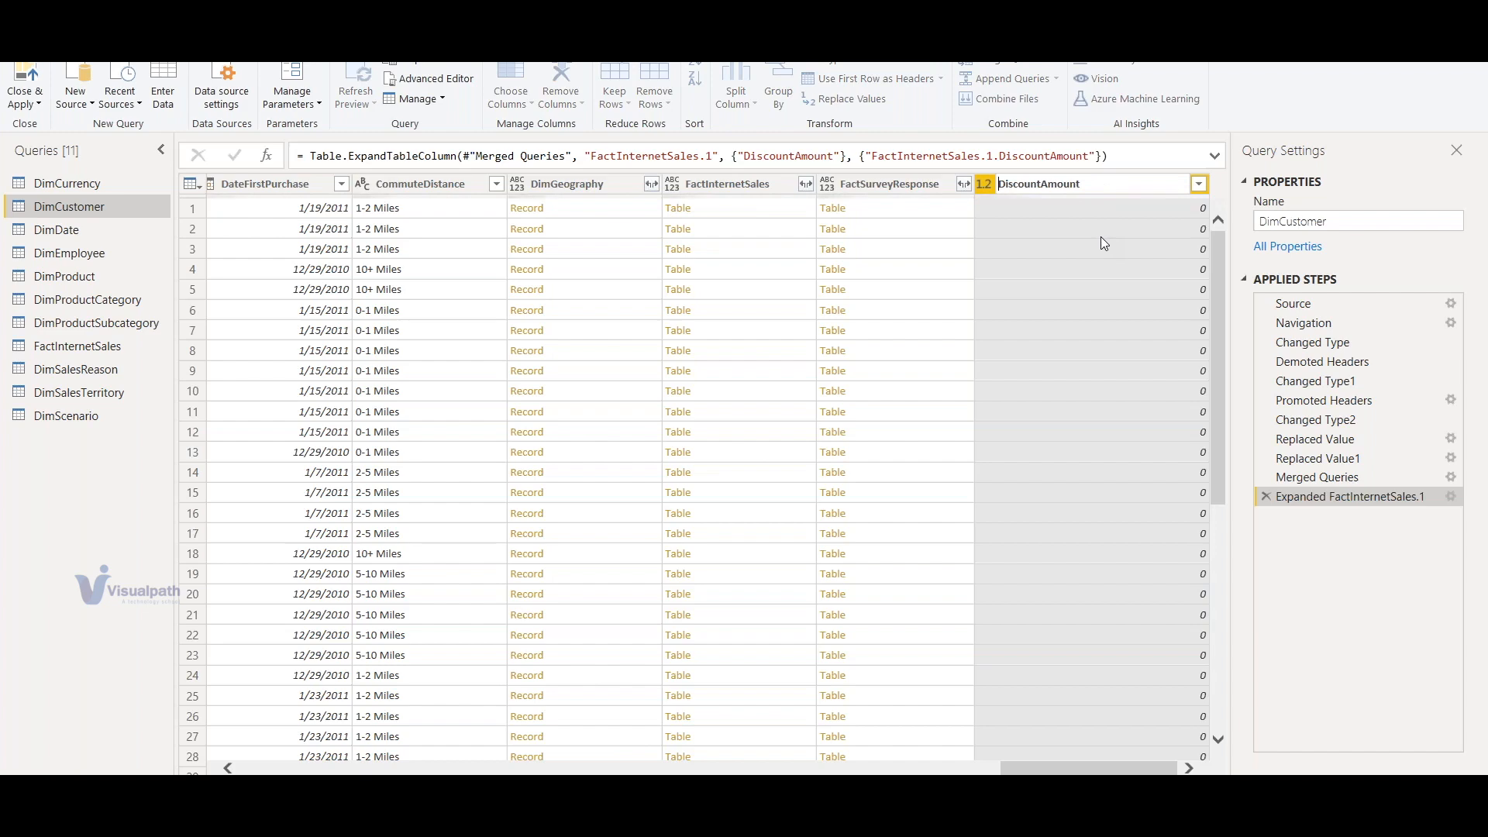
key(Return)
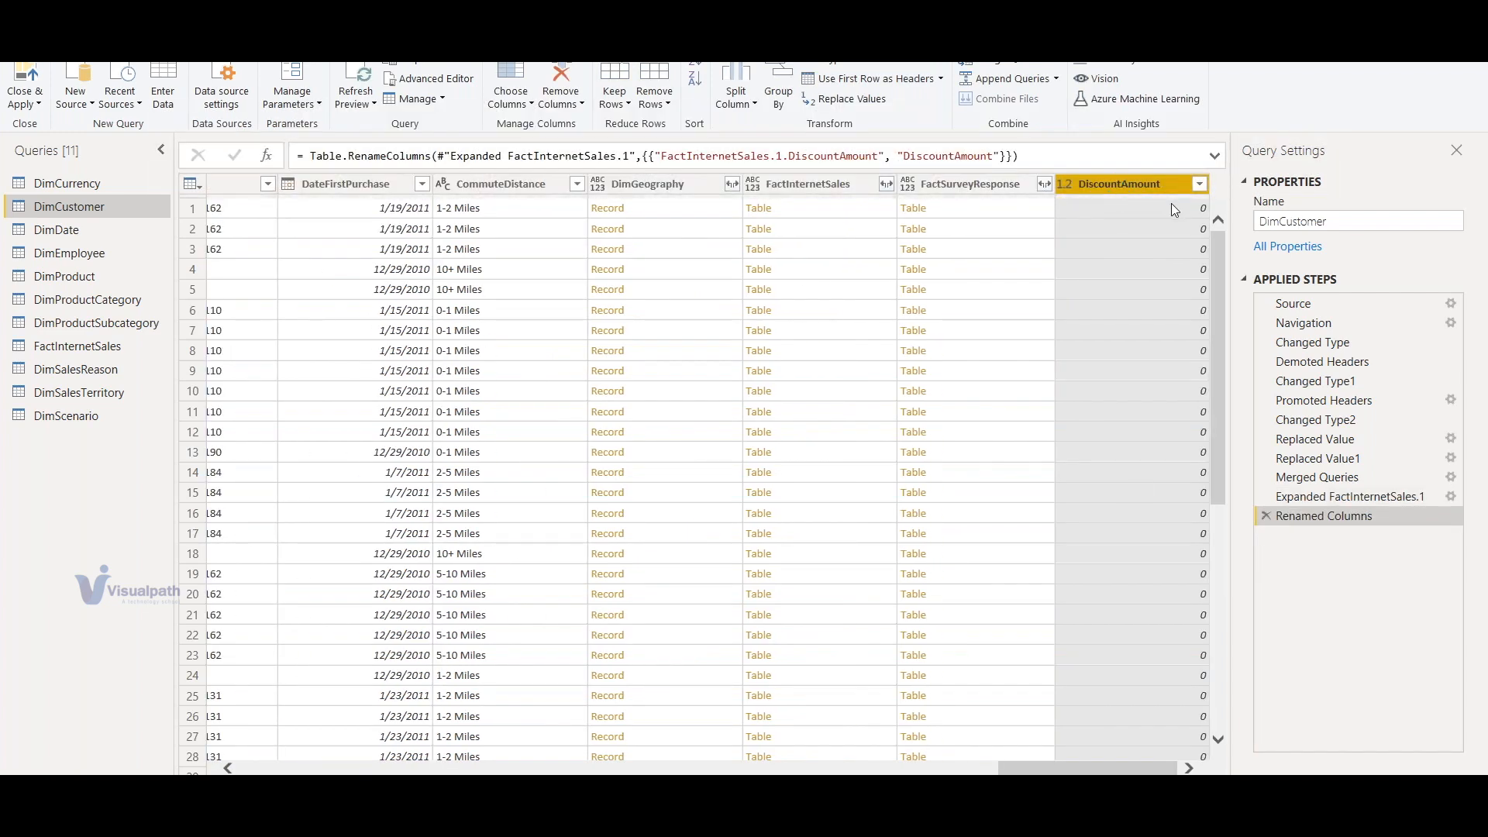
Compare the DiscountAmount column in FactInternetSales with the one merged into DimCustomer
click(101, 348)
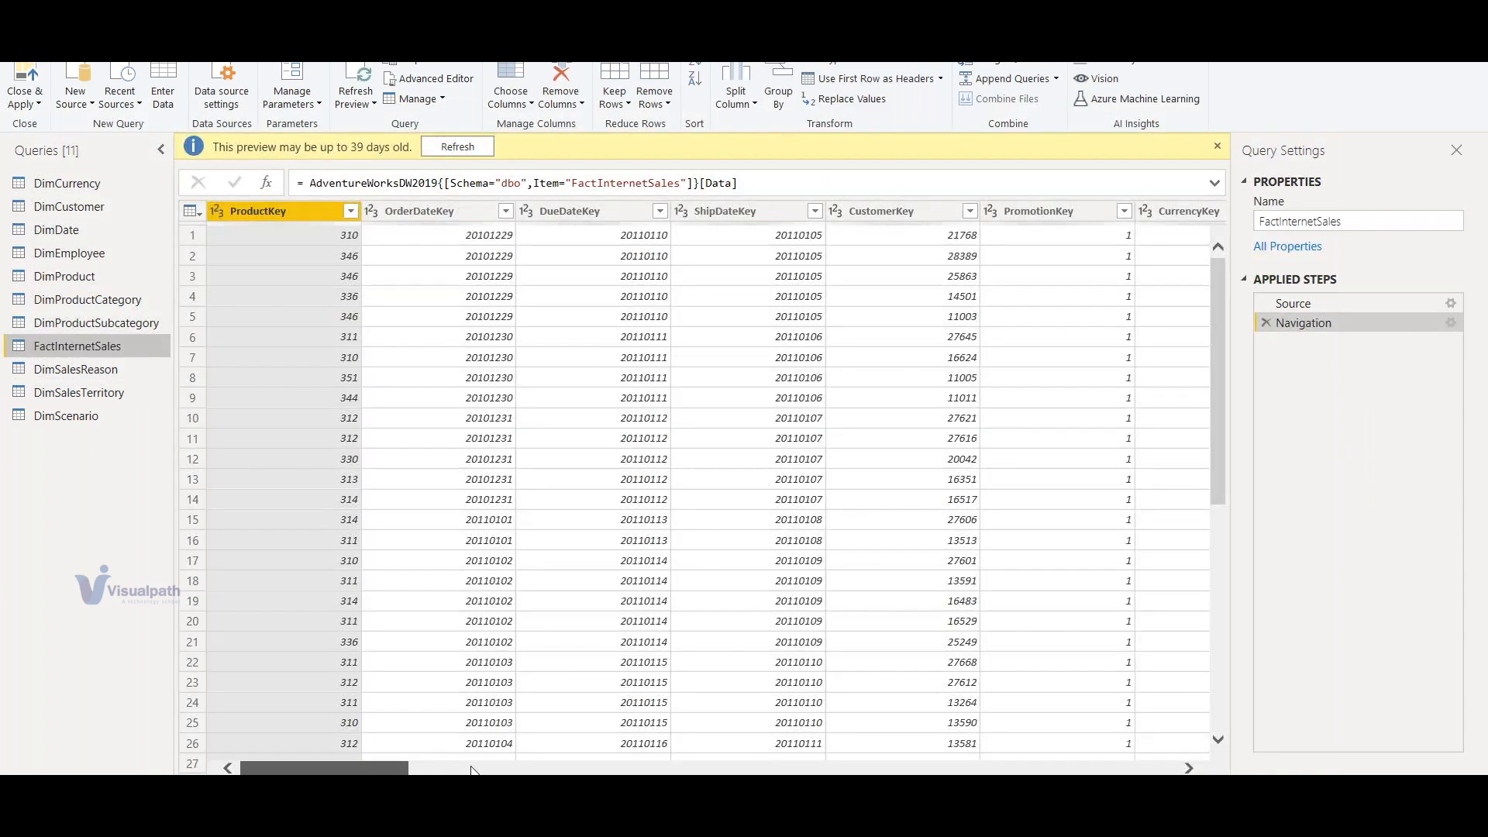
drag(396, 770, 661, 770)
click(1078, 206)
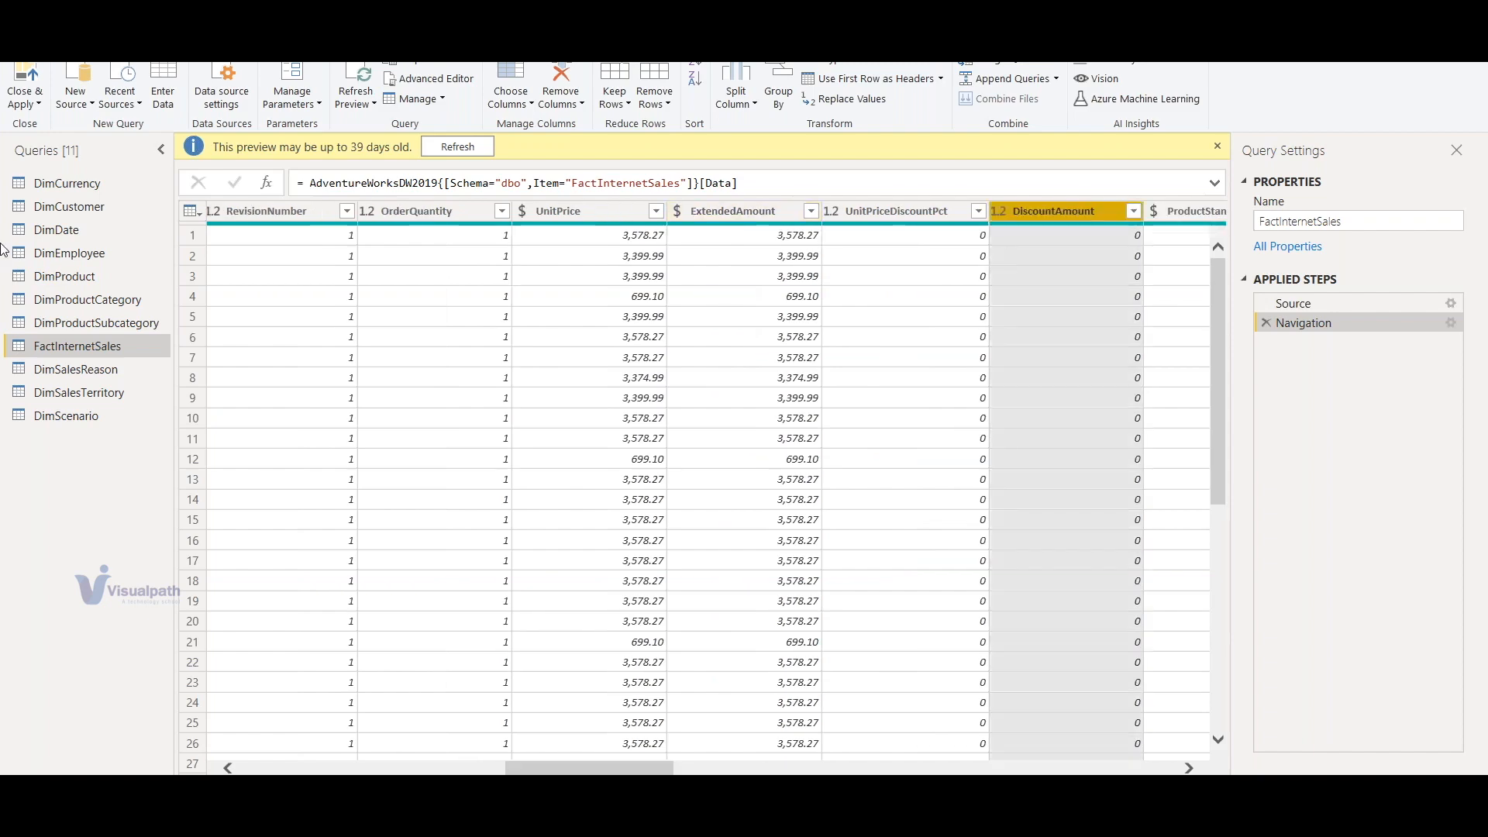
click(85, 207)
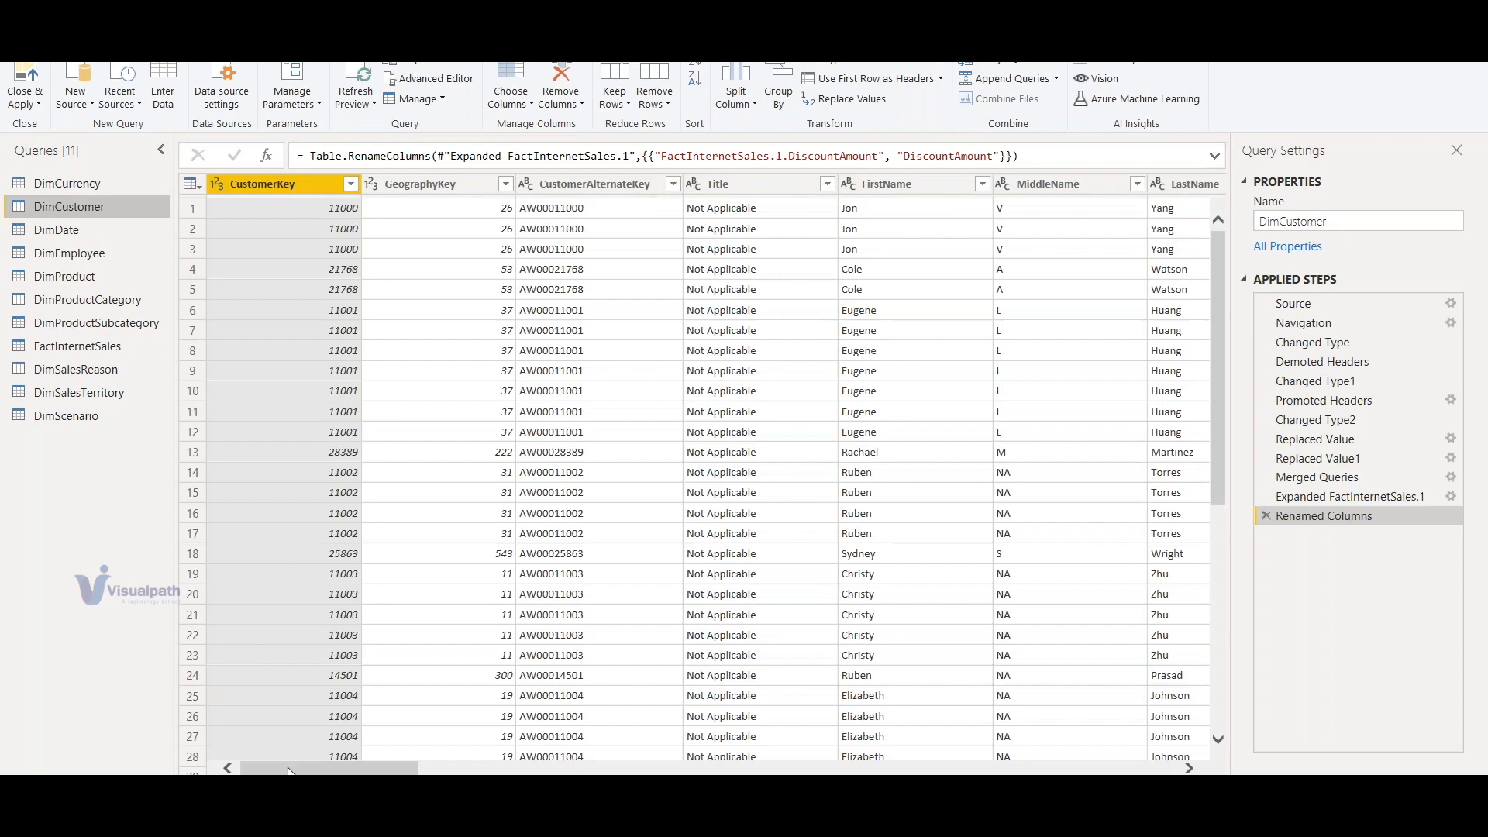
drag(288, 771, 1046, 771)
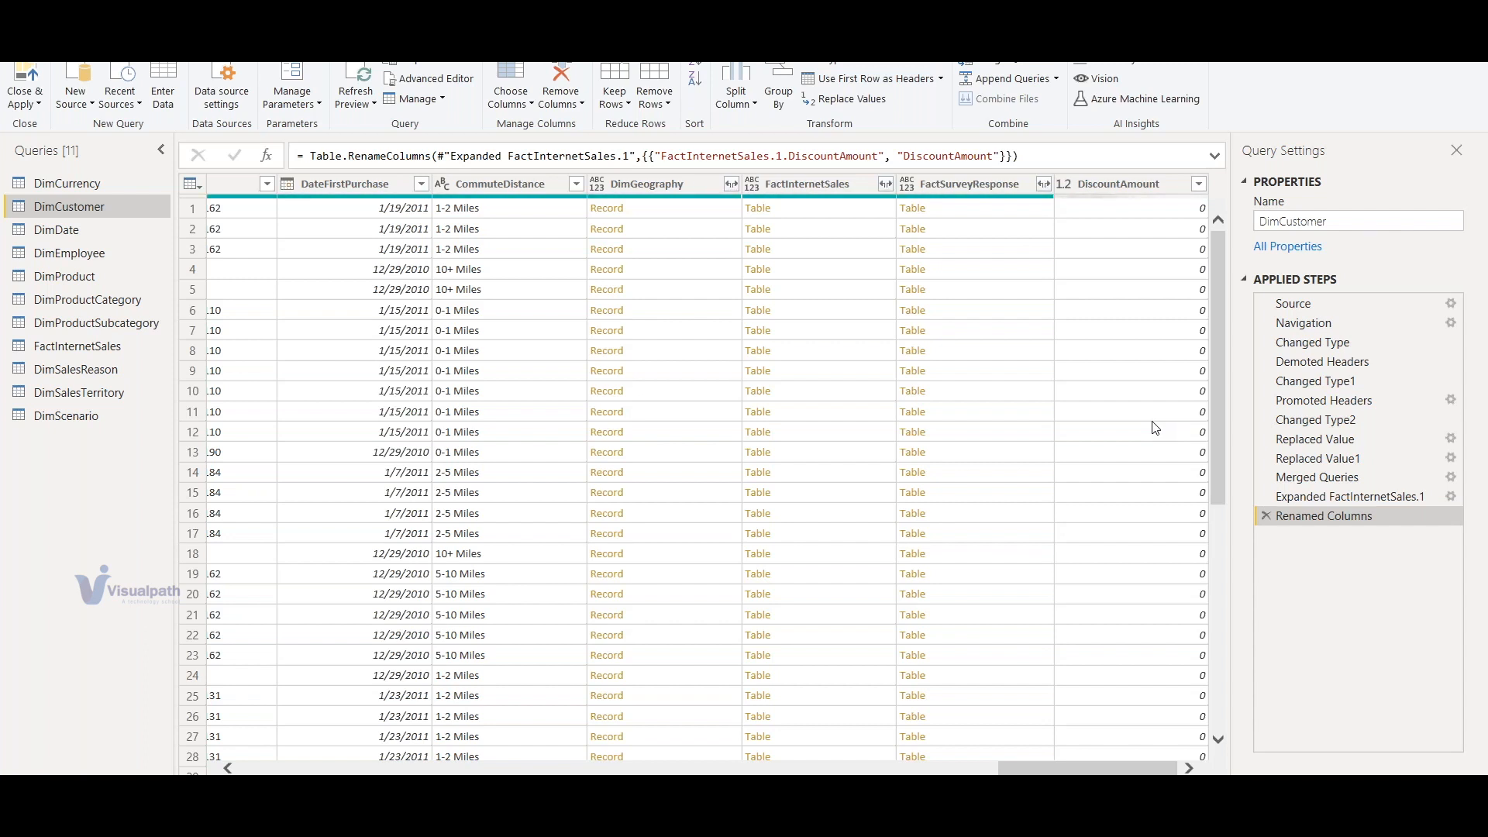
Merge DimCustomer with FactInternetSales as a new query, matching on CustomerKey with the Inner (only matching rows) join kind
click(1051, 67)
click(1047, 102)
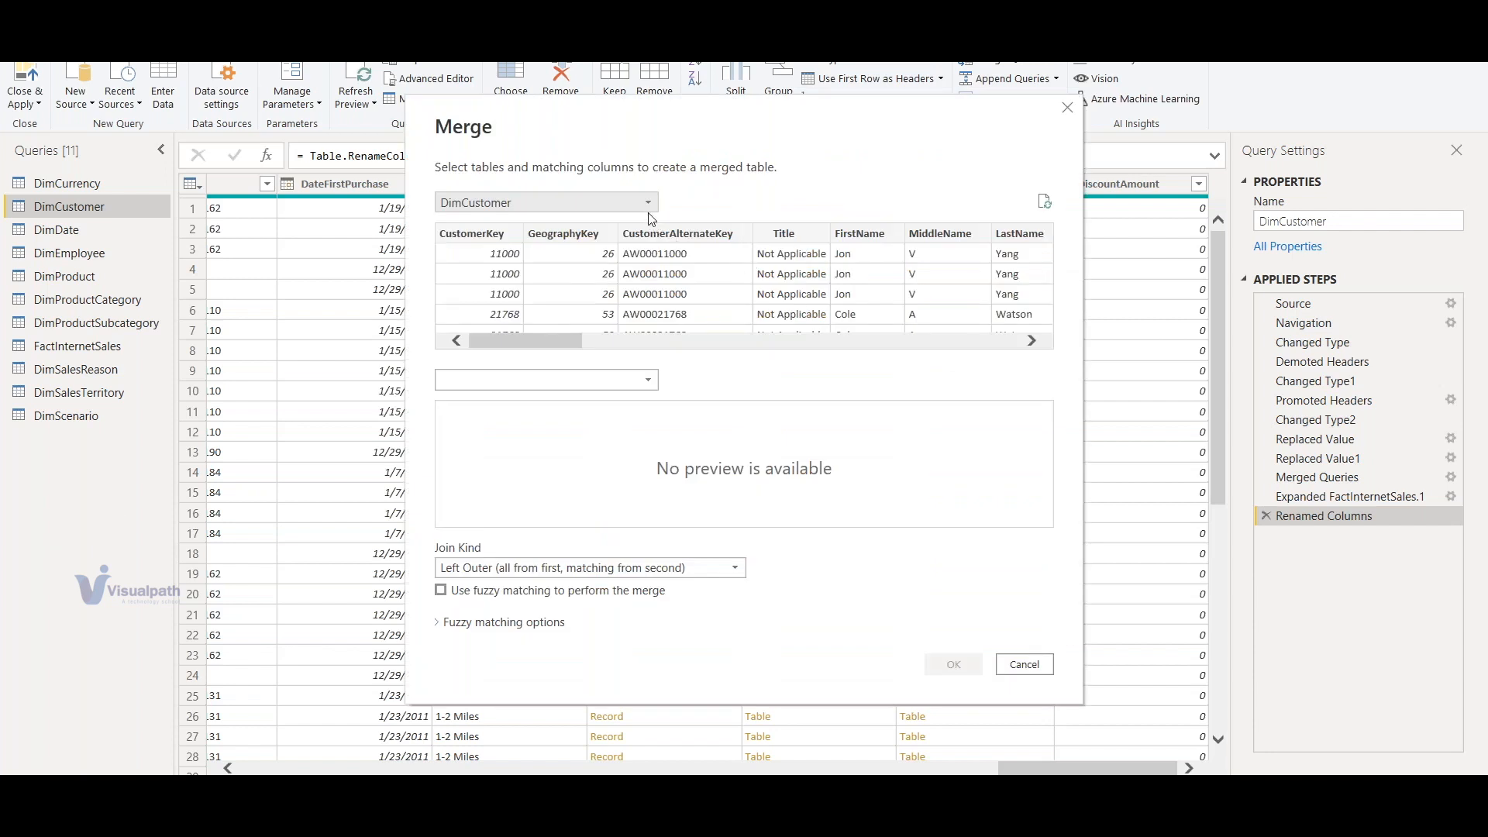
click(486, 232)
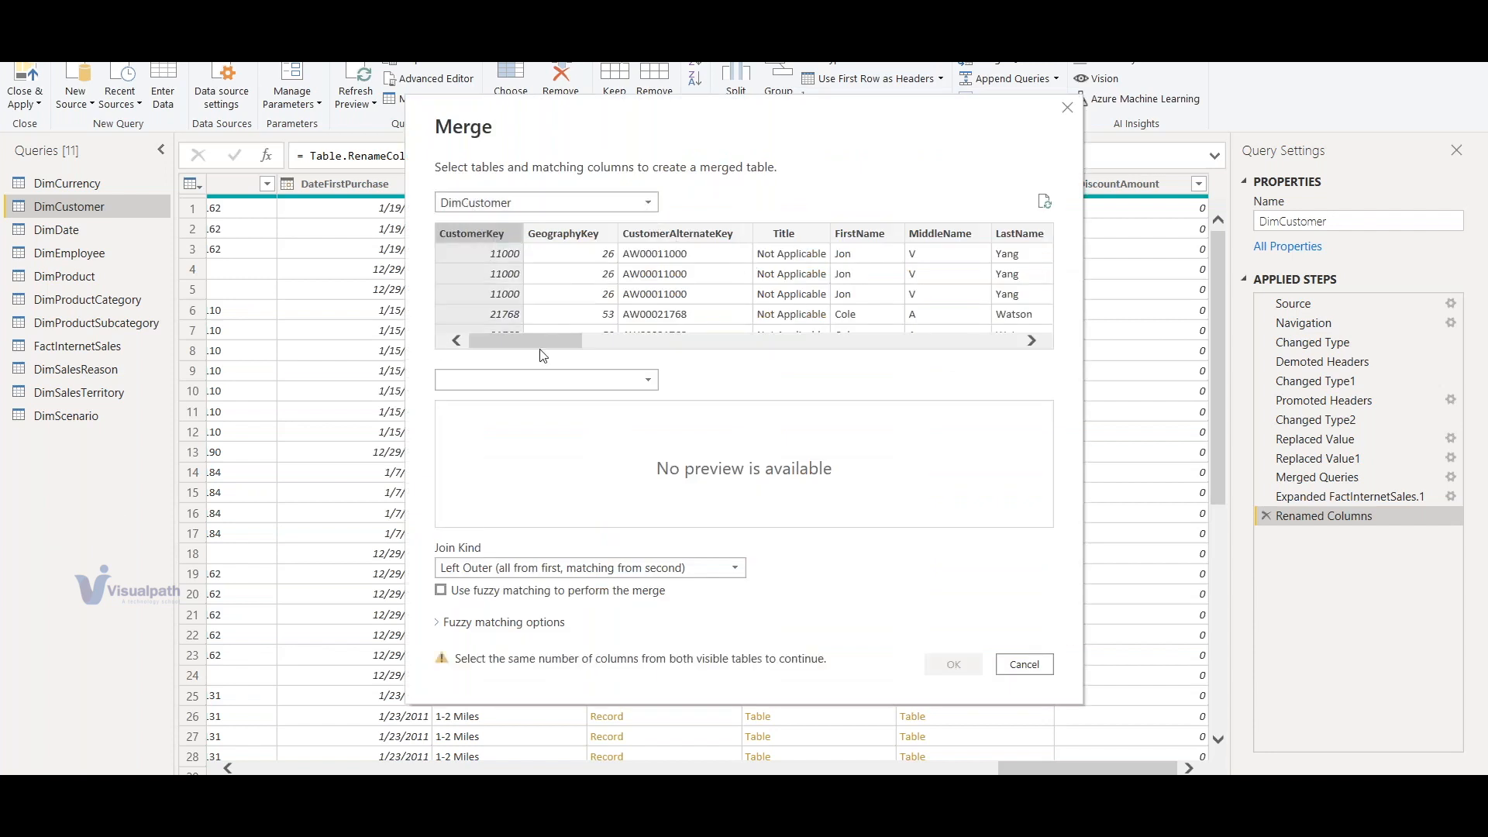
click(502, 379)
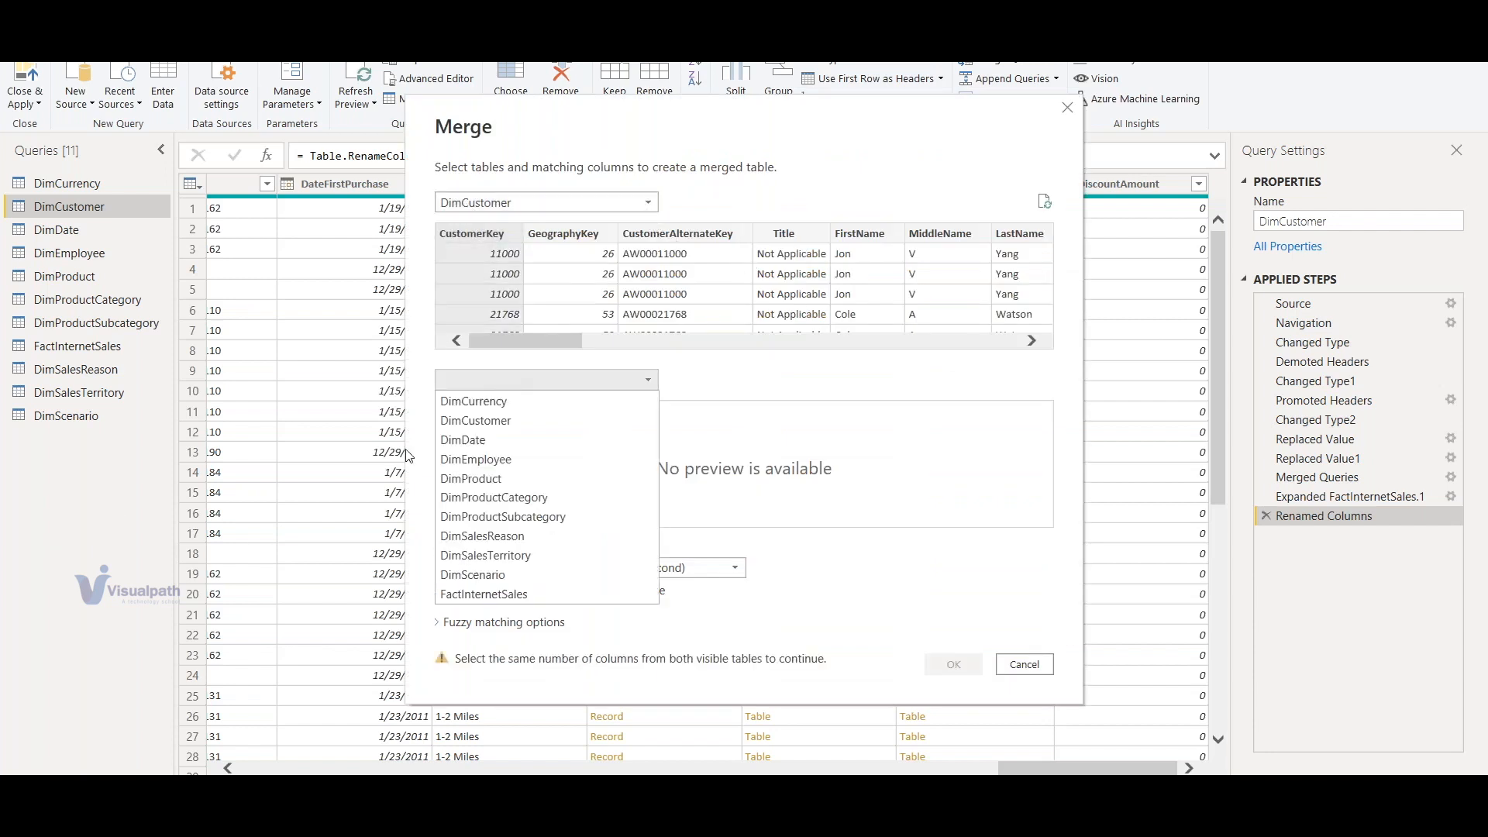
click(521, 598)
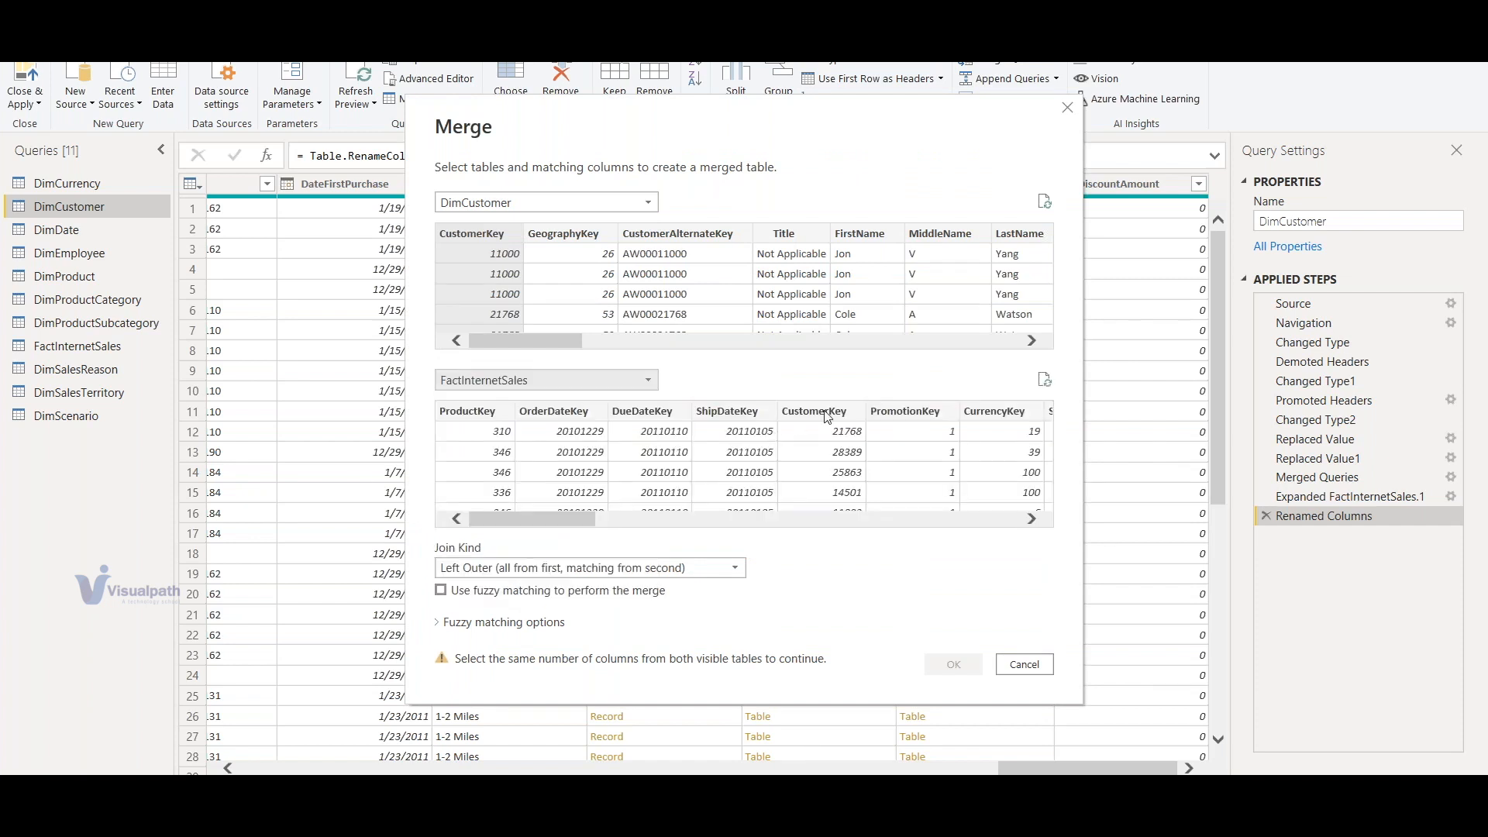
click(825, 412)
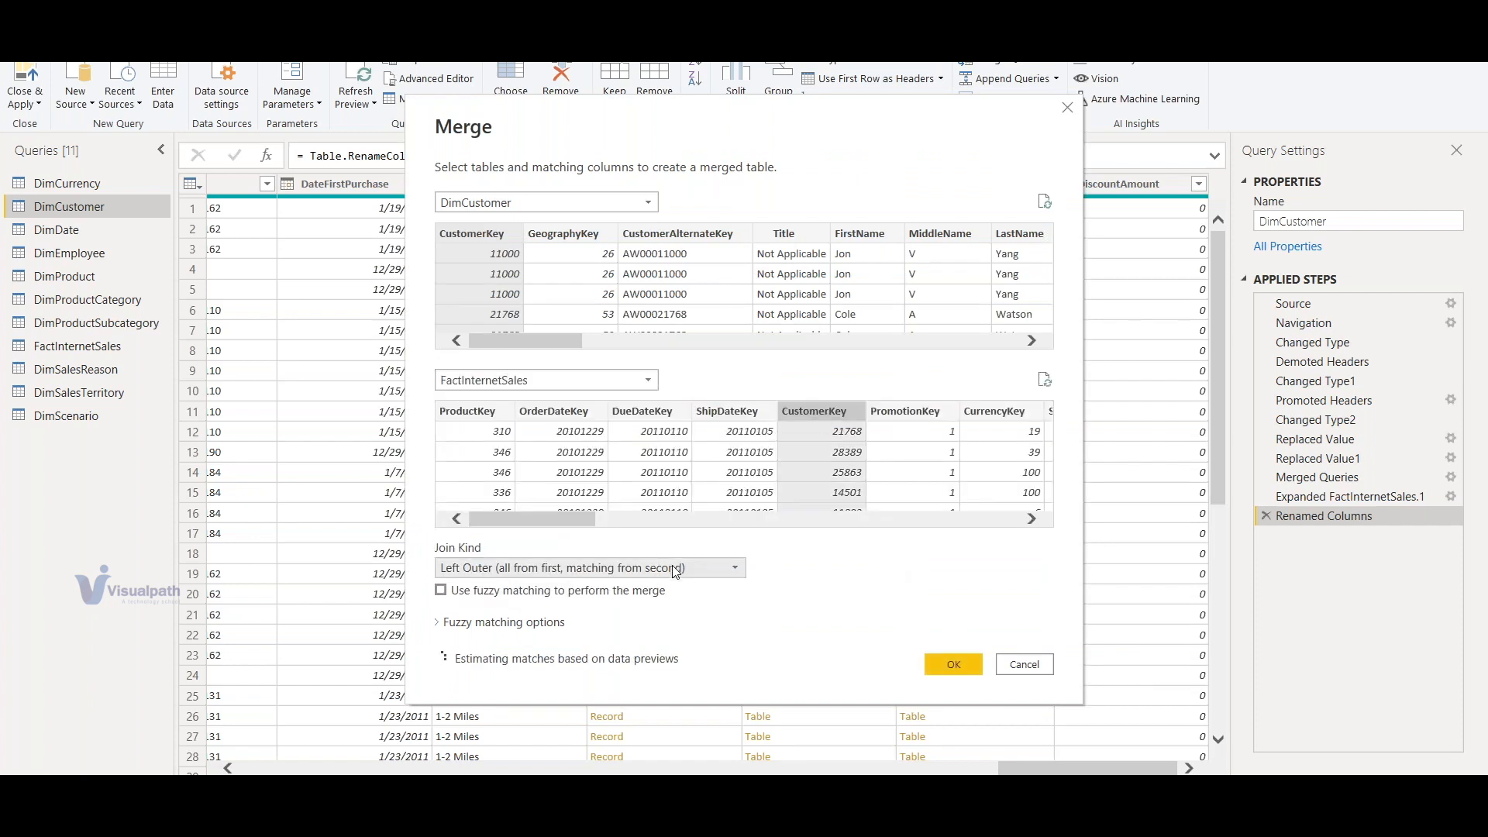
click(727, 571)
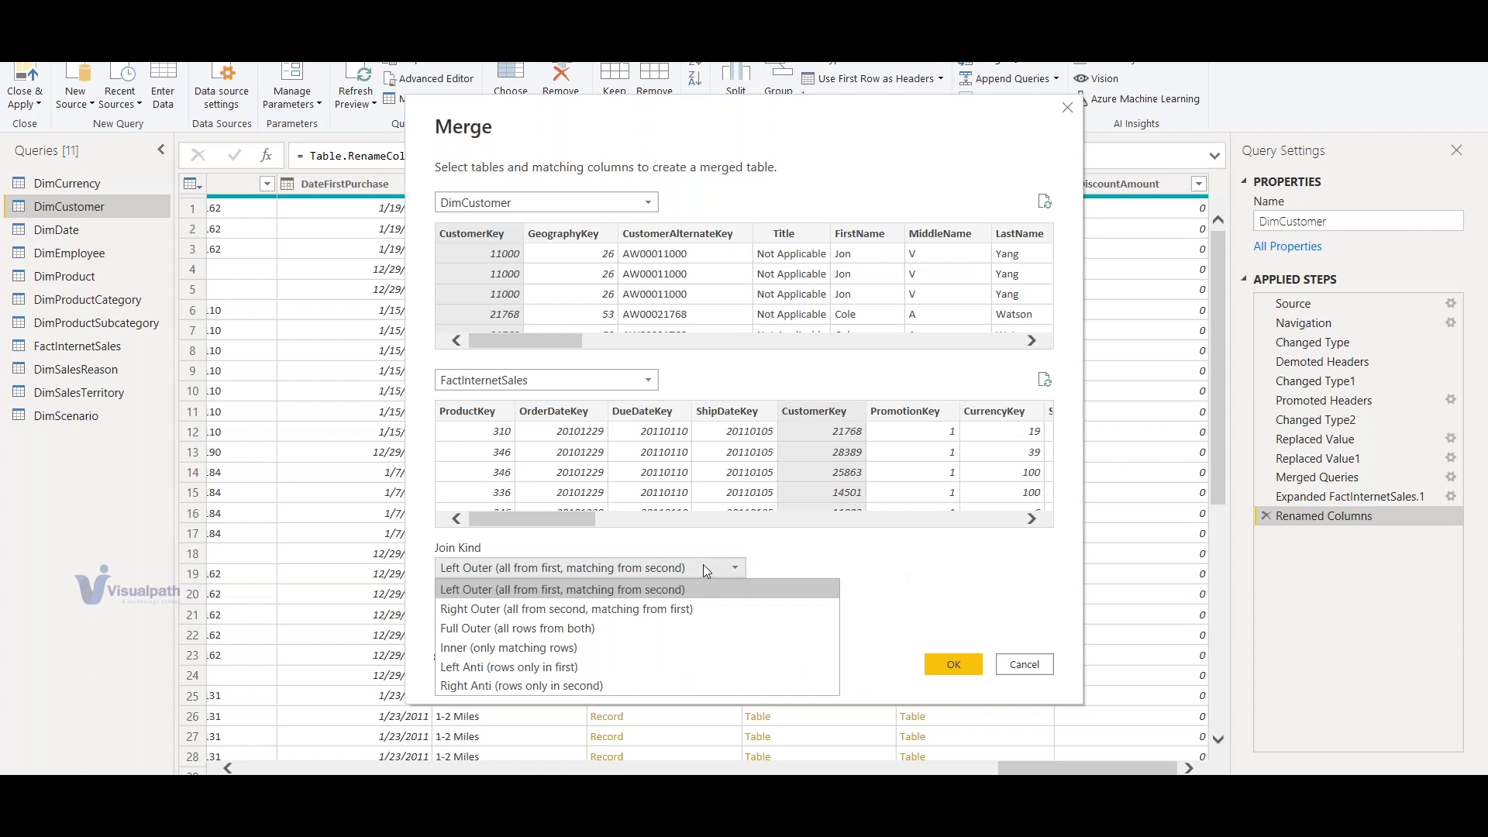
click(543, 647)
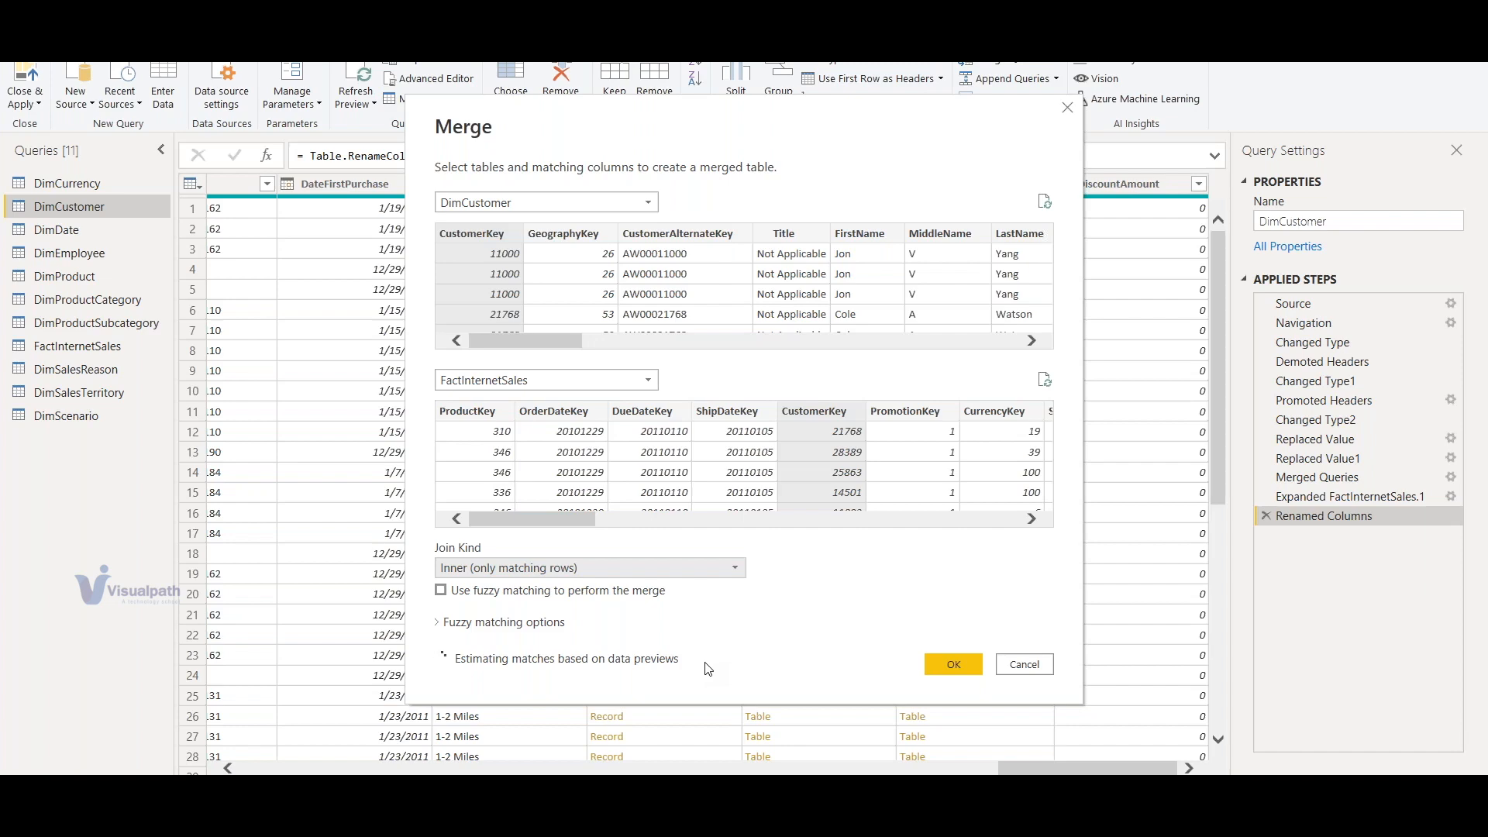
click(938, 665)
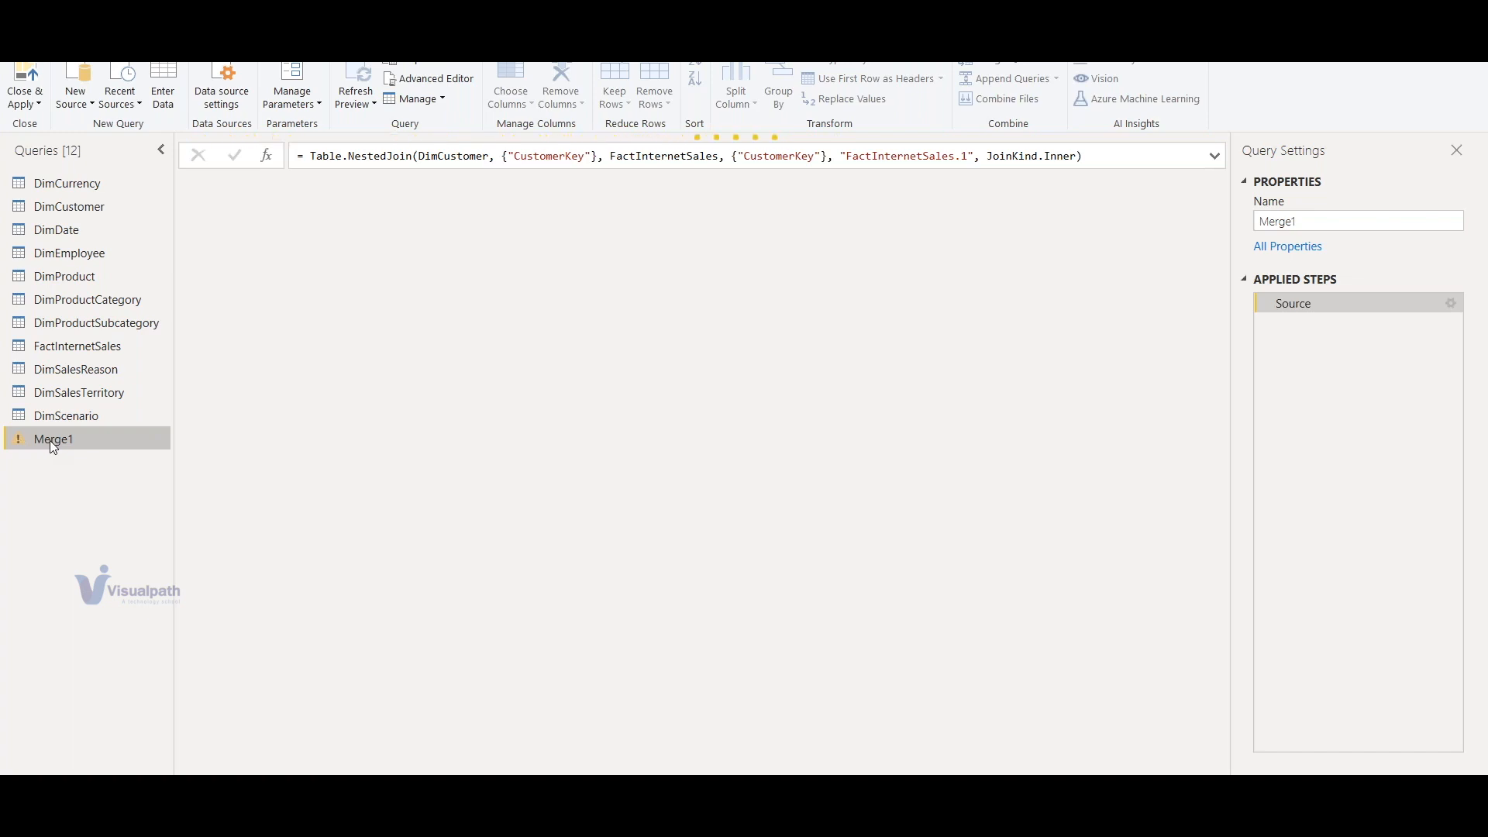
Compare the new merged query with DimCustomer and review the two merge options
click(86, 208)
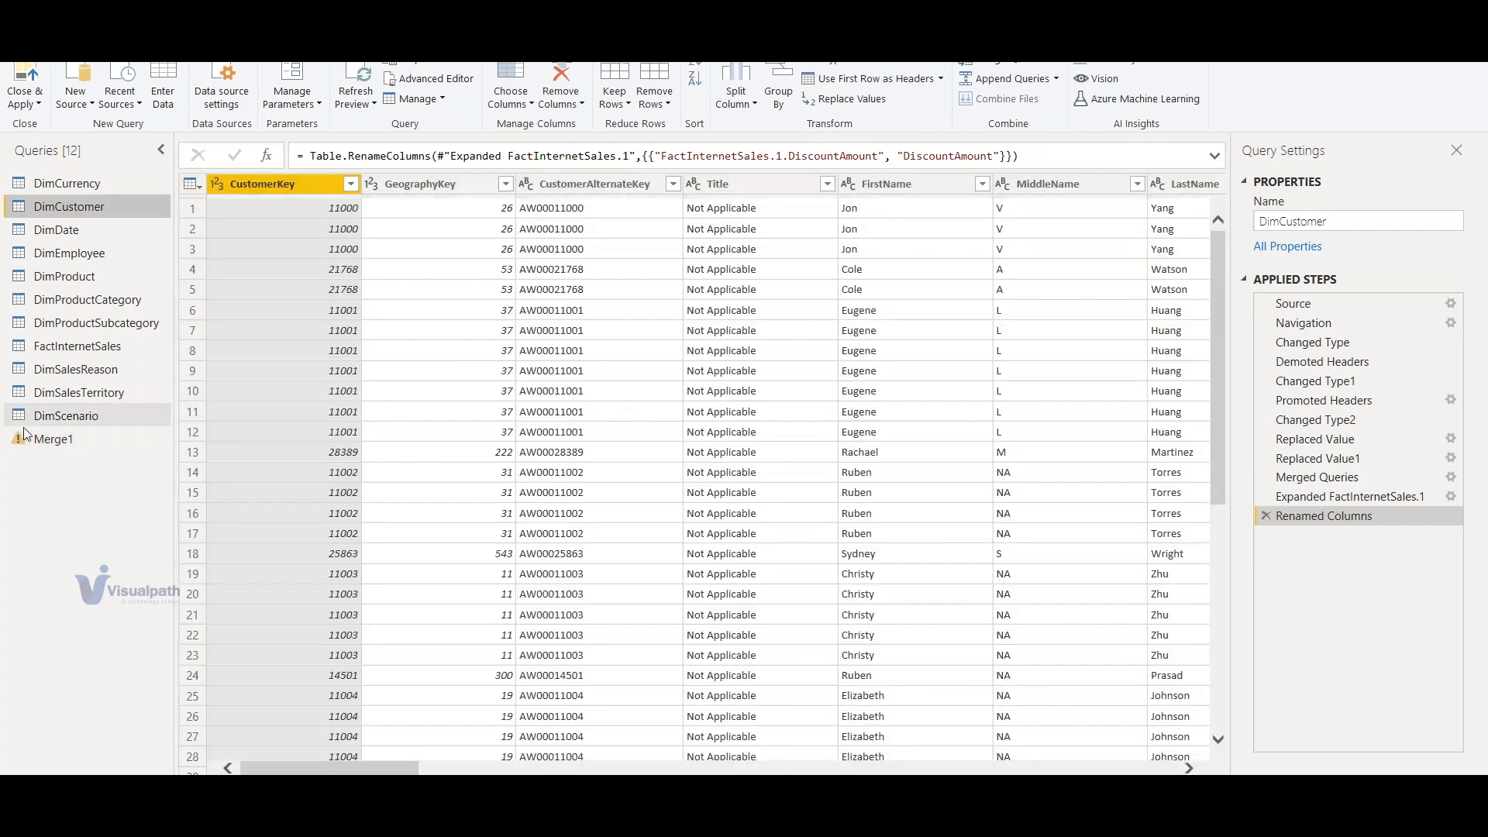
click(81, 447)
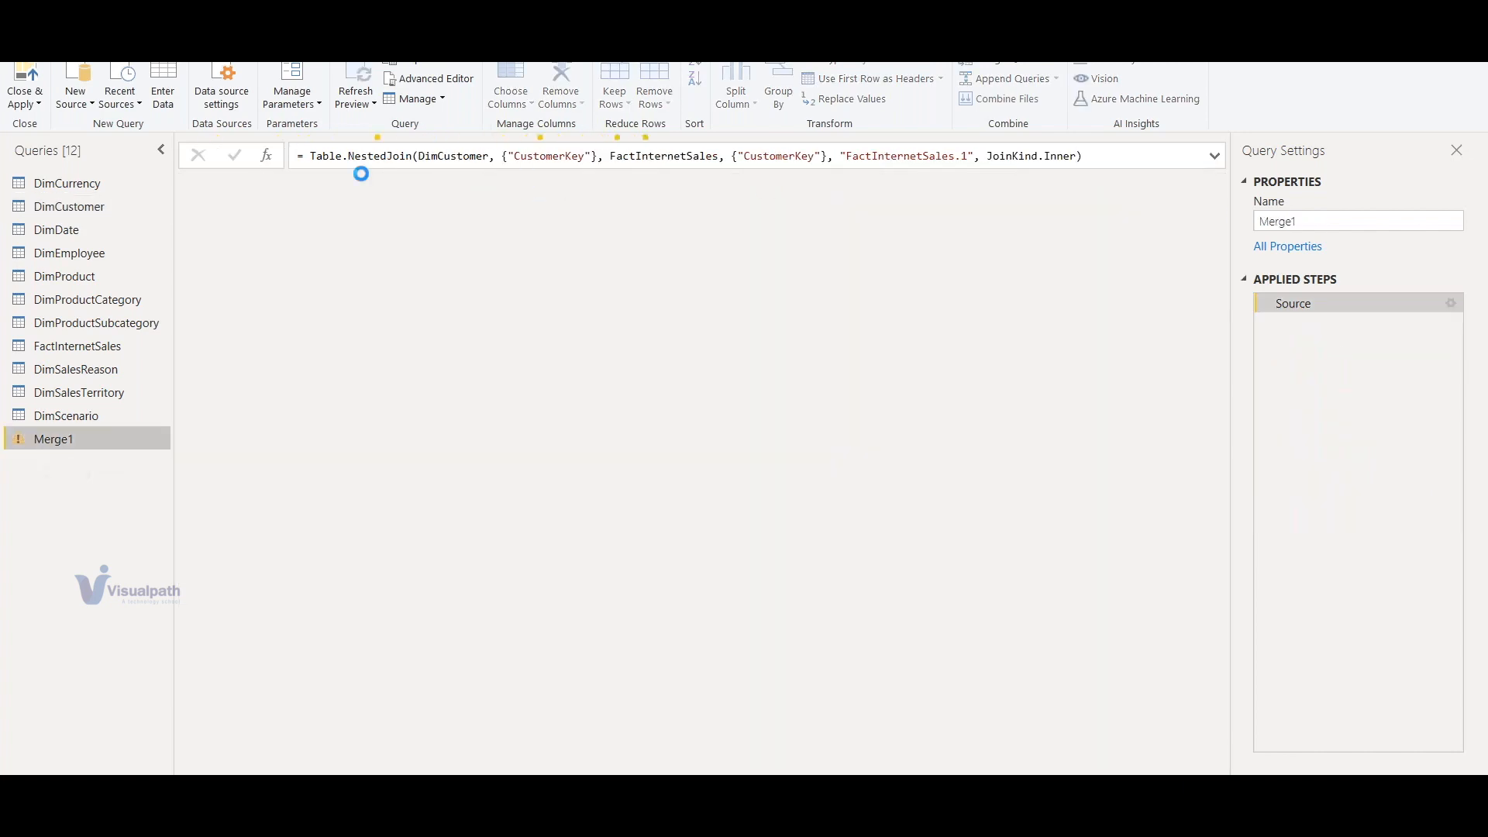
click(67, 209)
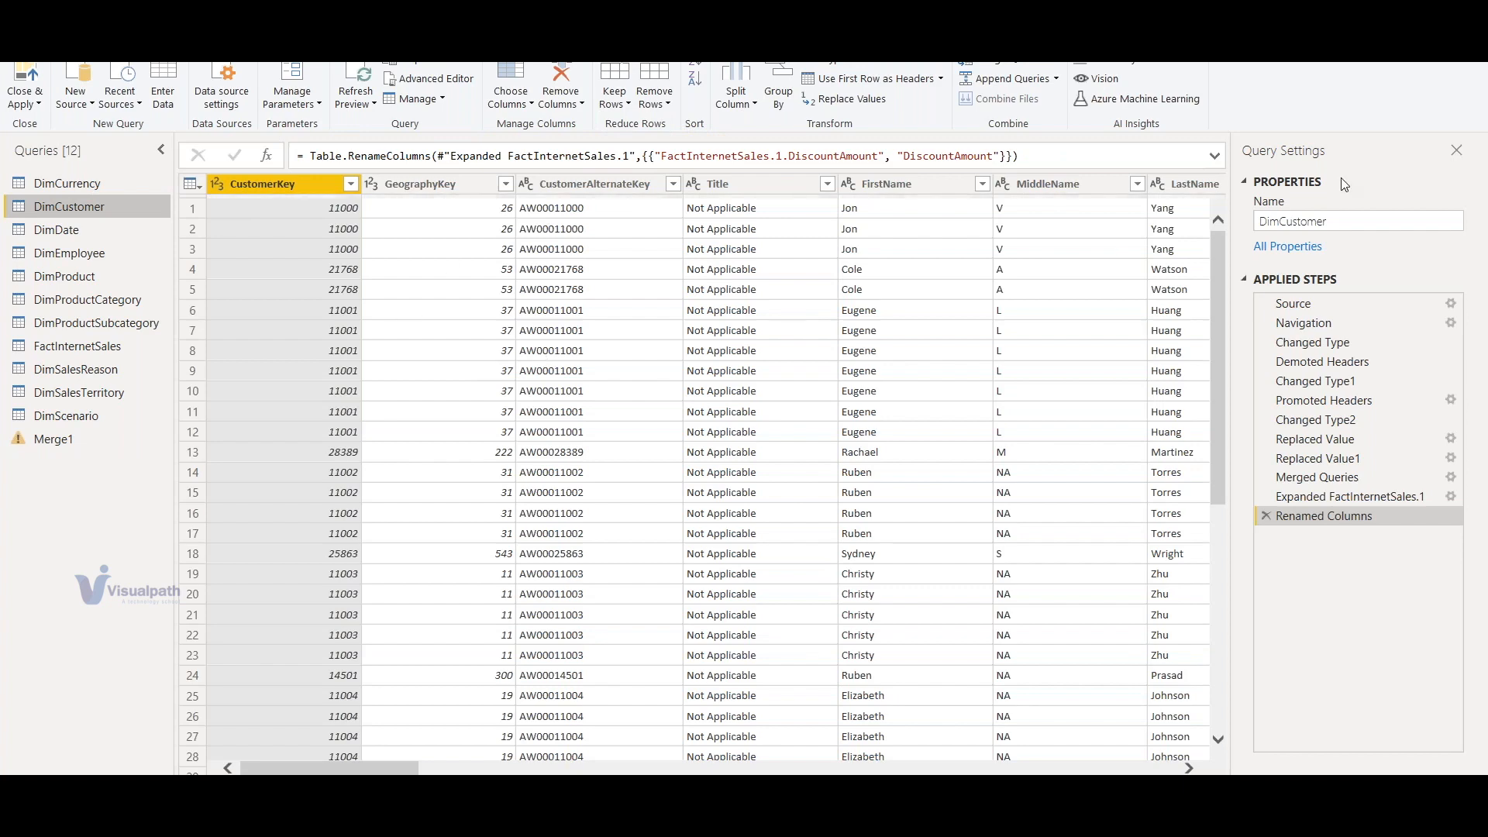
click(1046, 60)
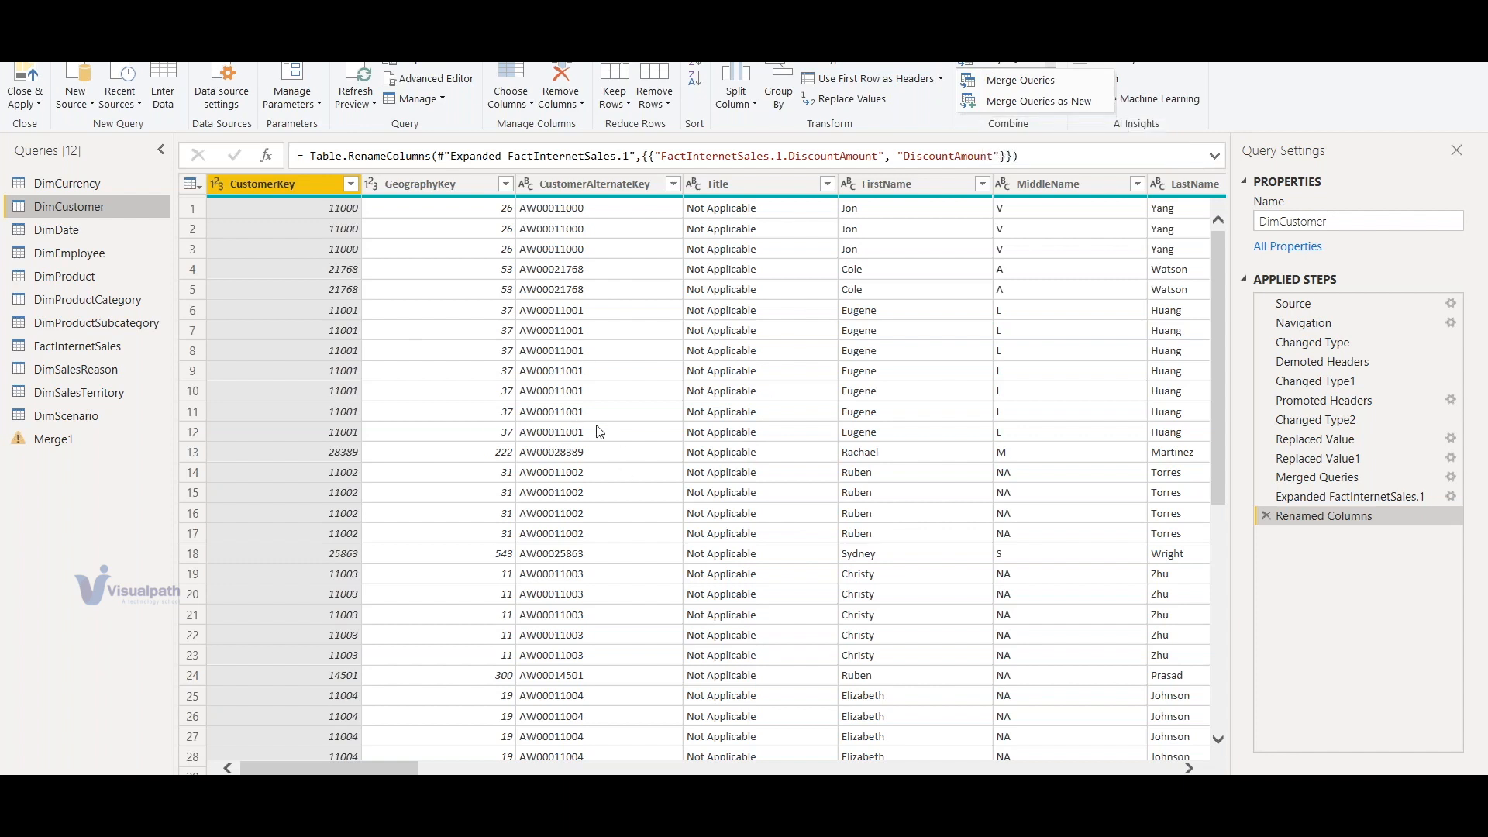
click(59, 502)
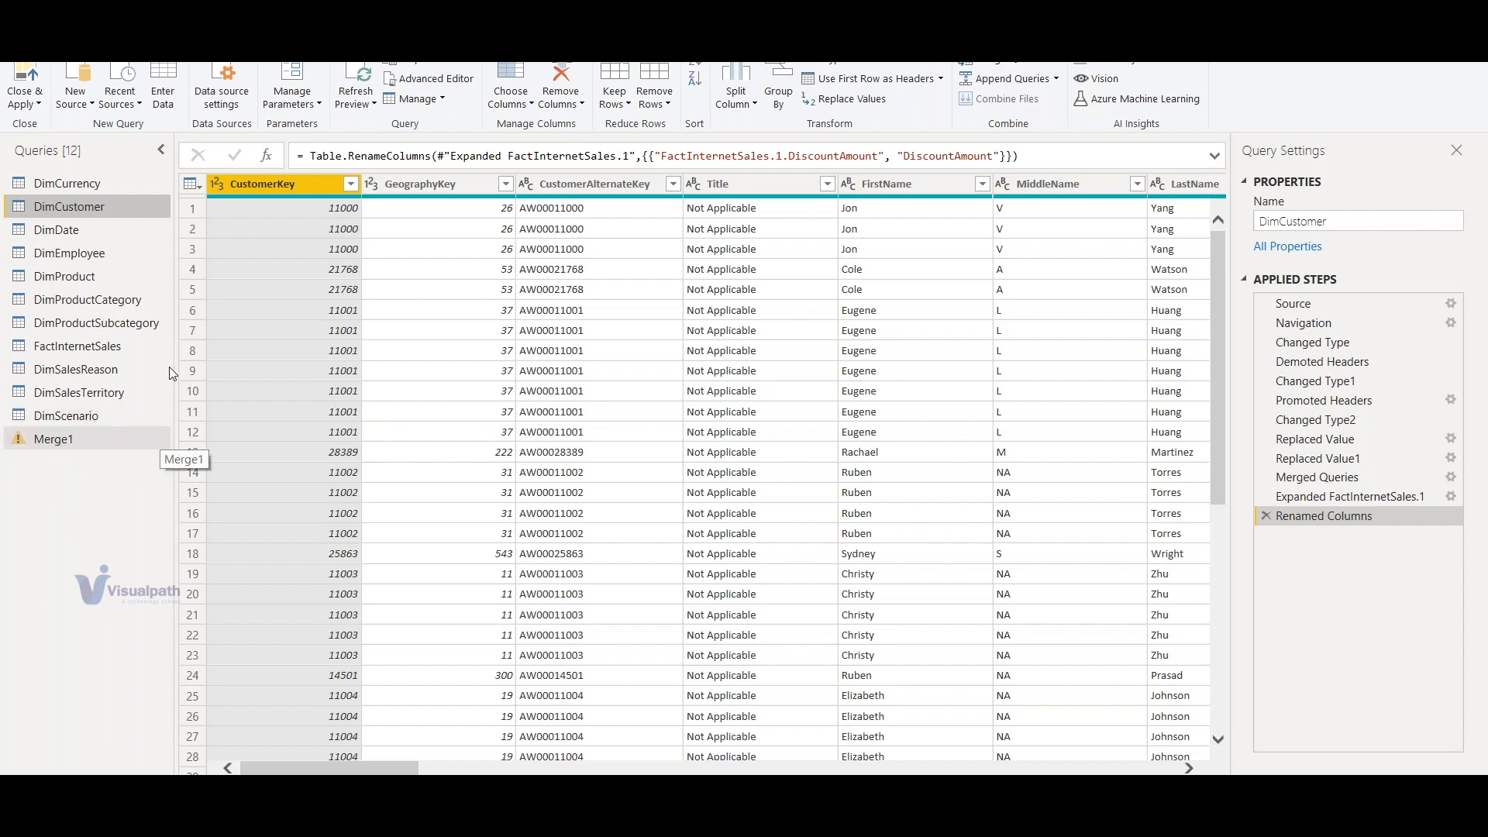
click(1051, 63)
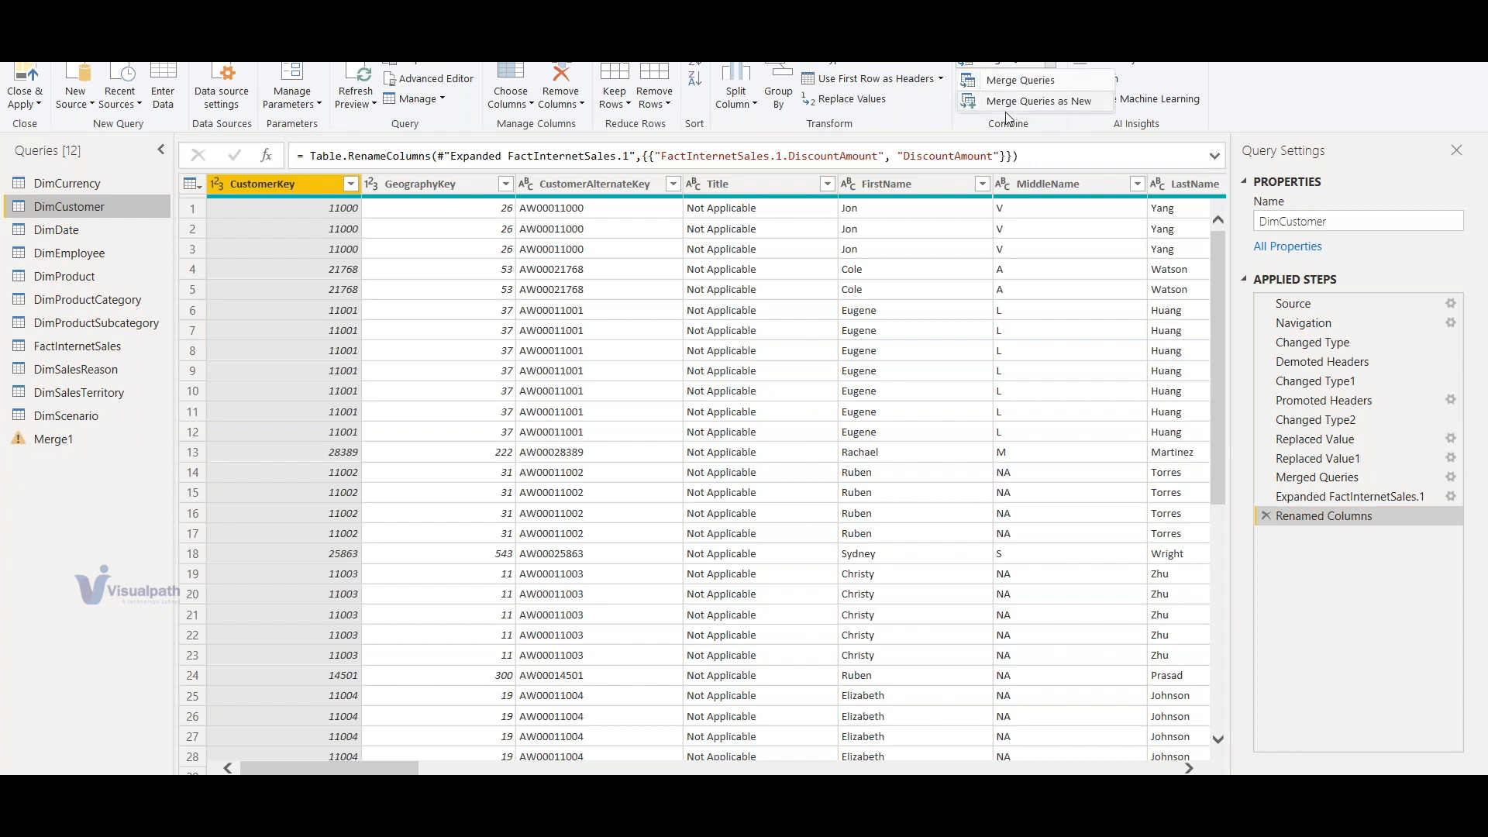
click(1053, 63)
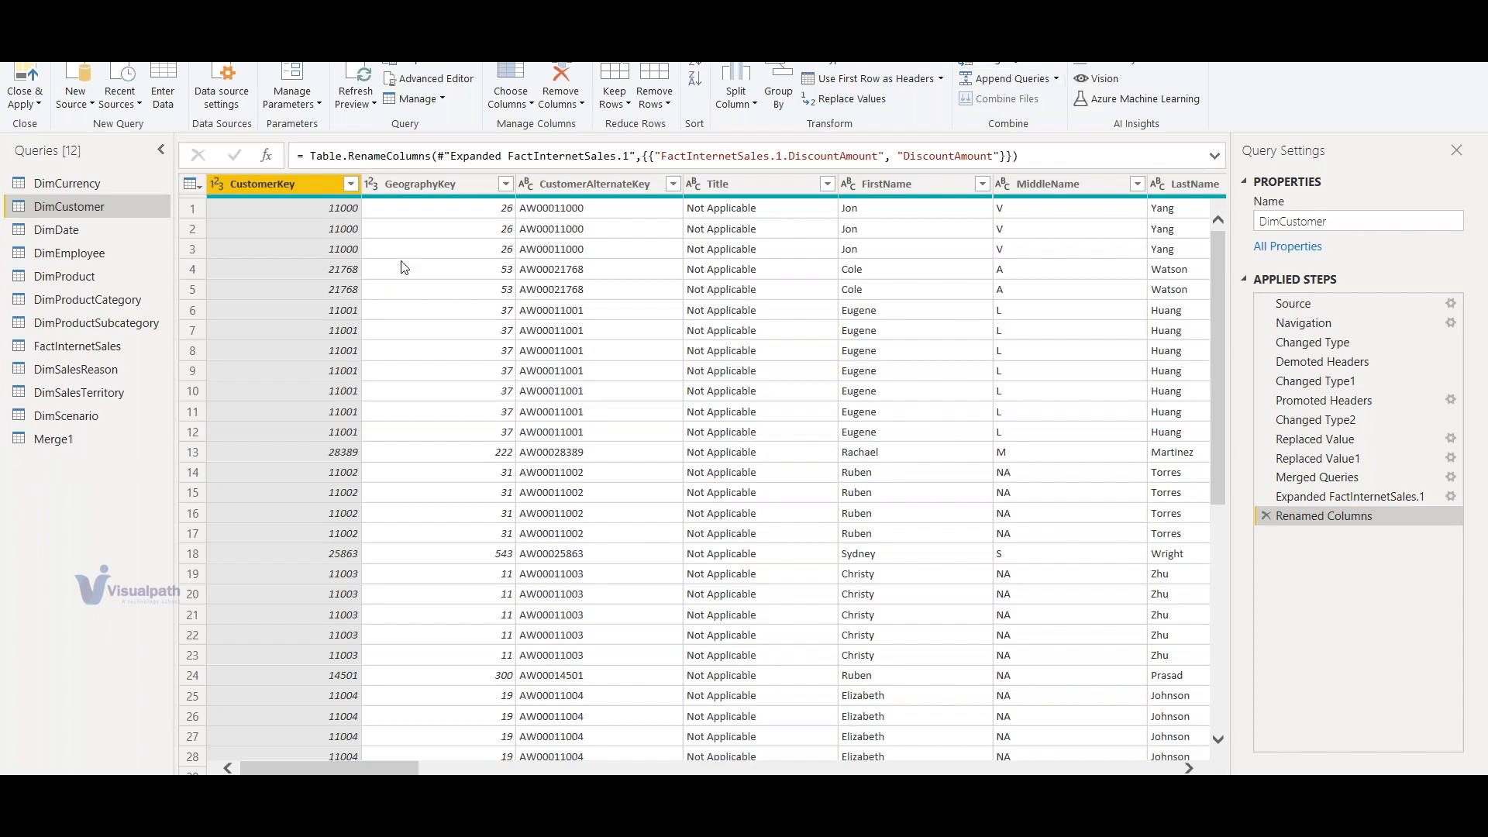
Expand the FactInternetSales.1 column of the Merge1 query to include only DiscountAmount, keeping the original column name as prefix
click(66, 442)
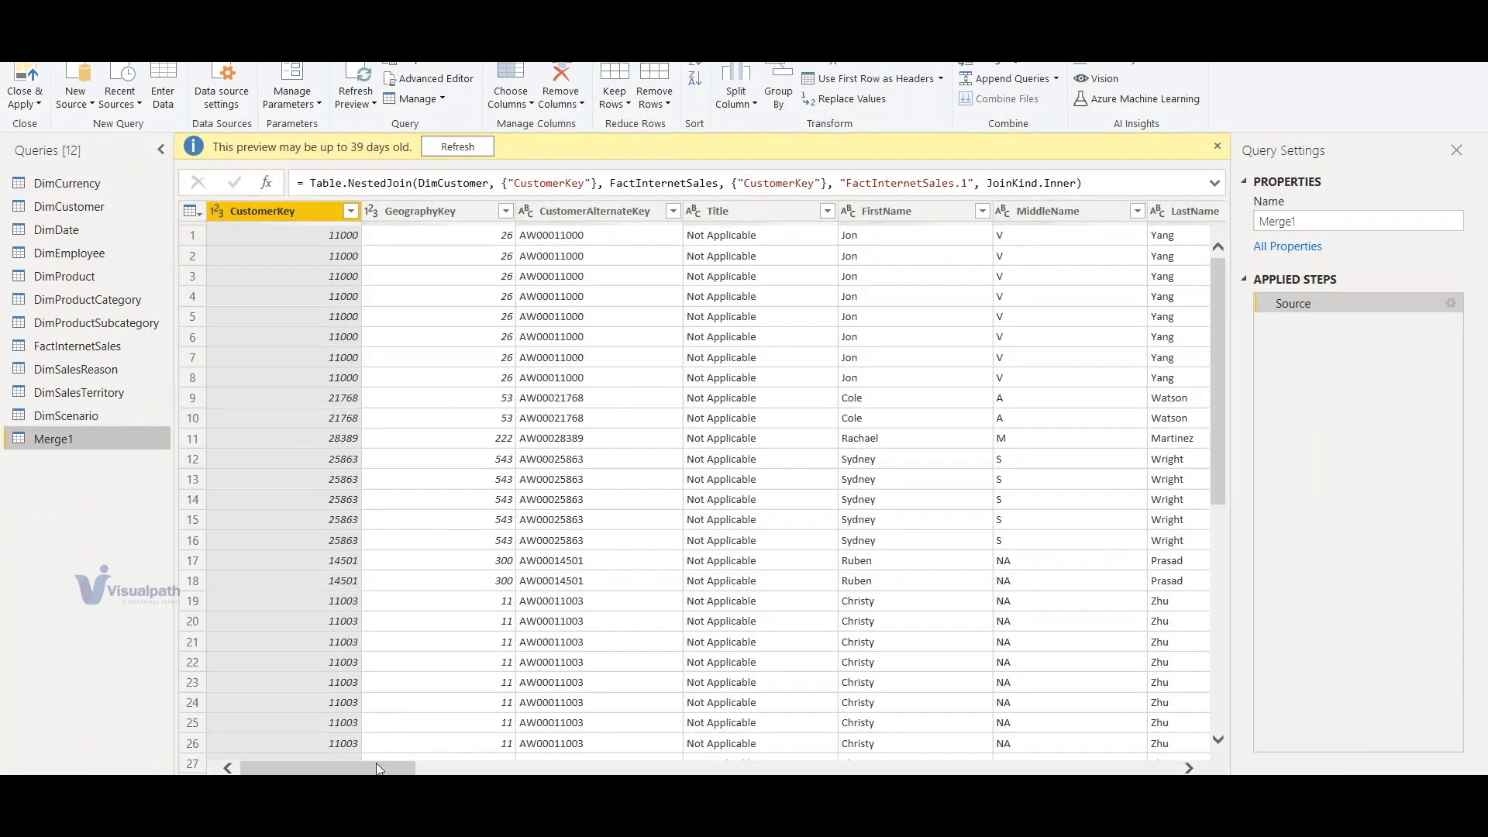
drag(352, 769, 1133, 771)
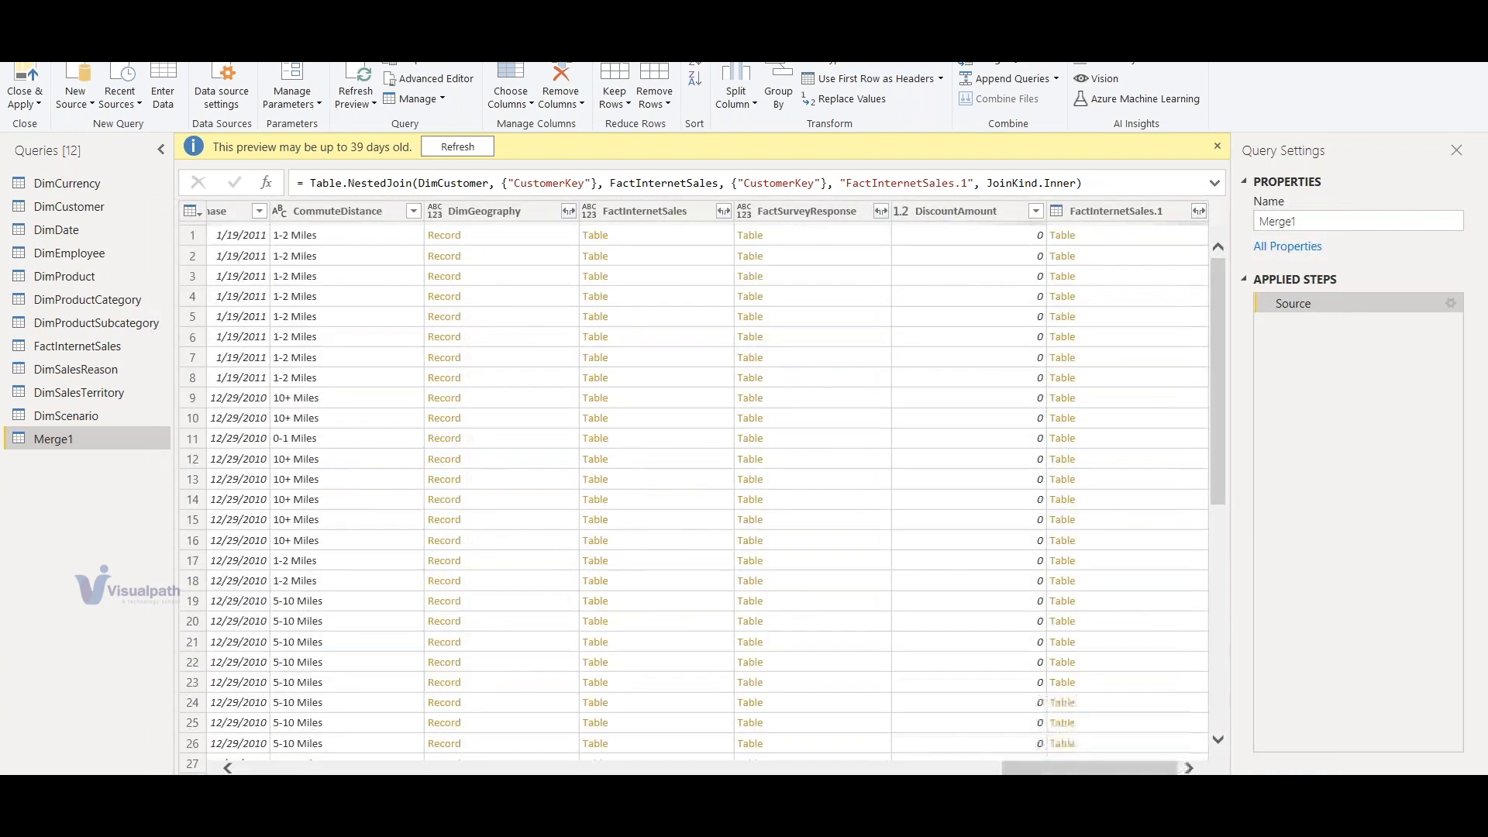
click(1199, 211)
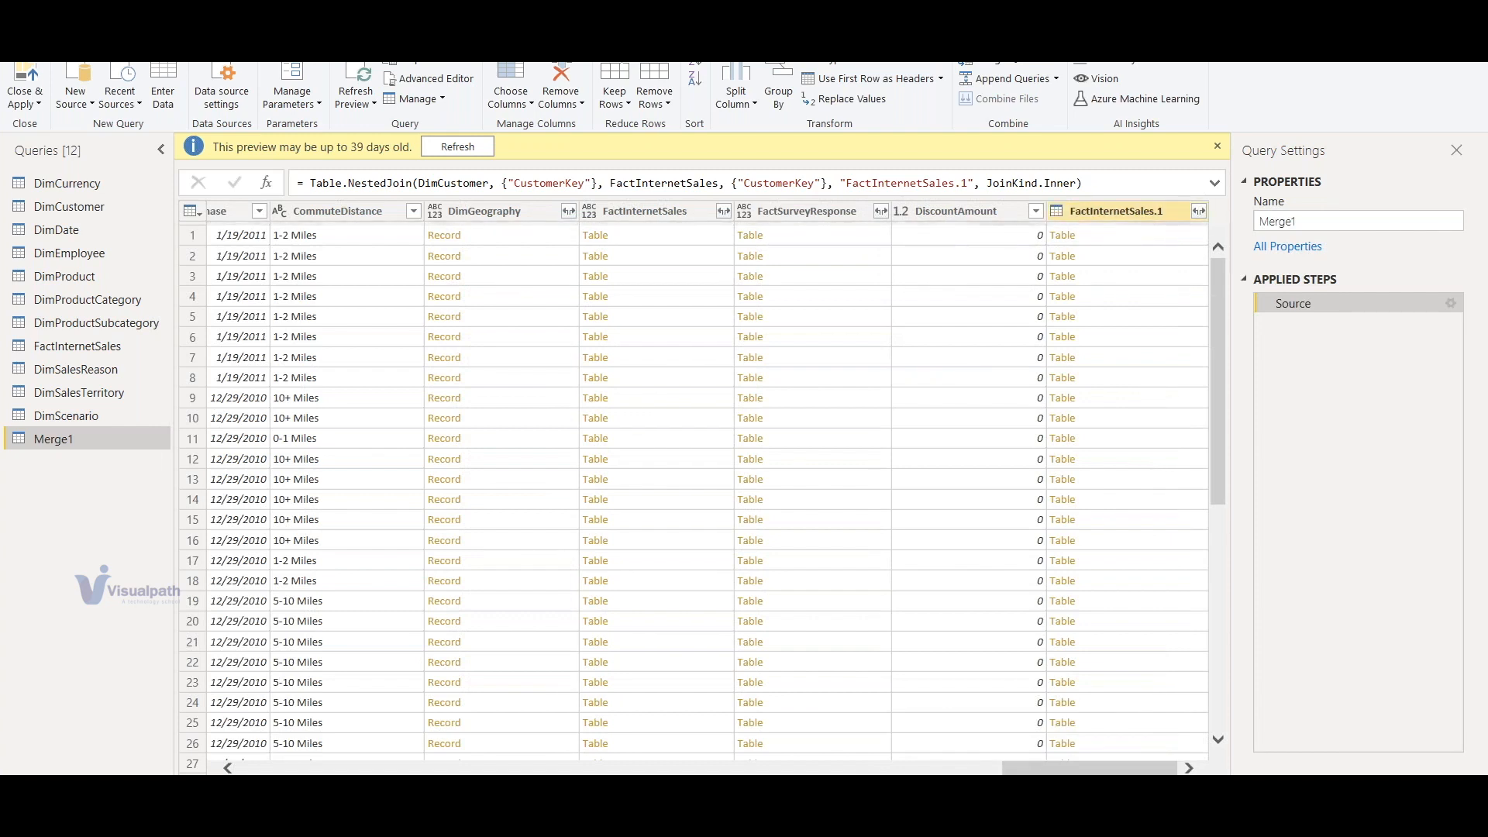
click(916, 307)
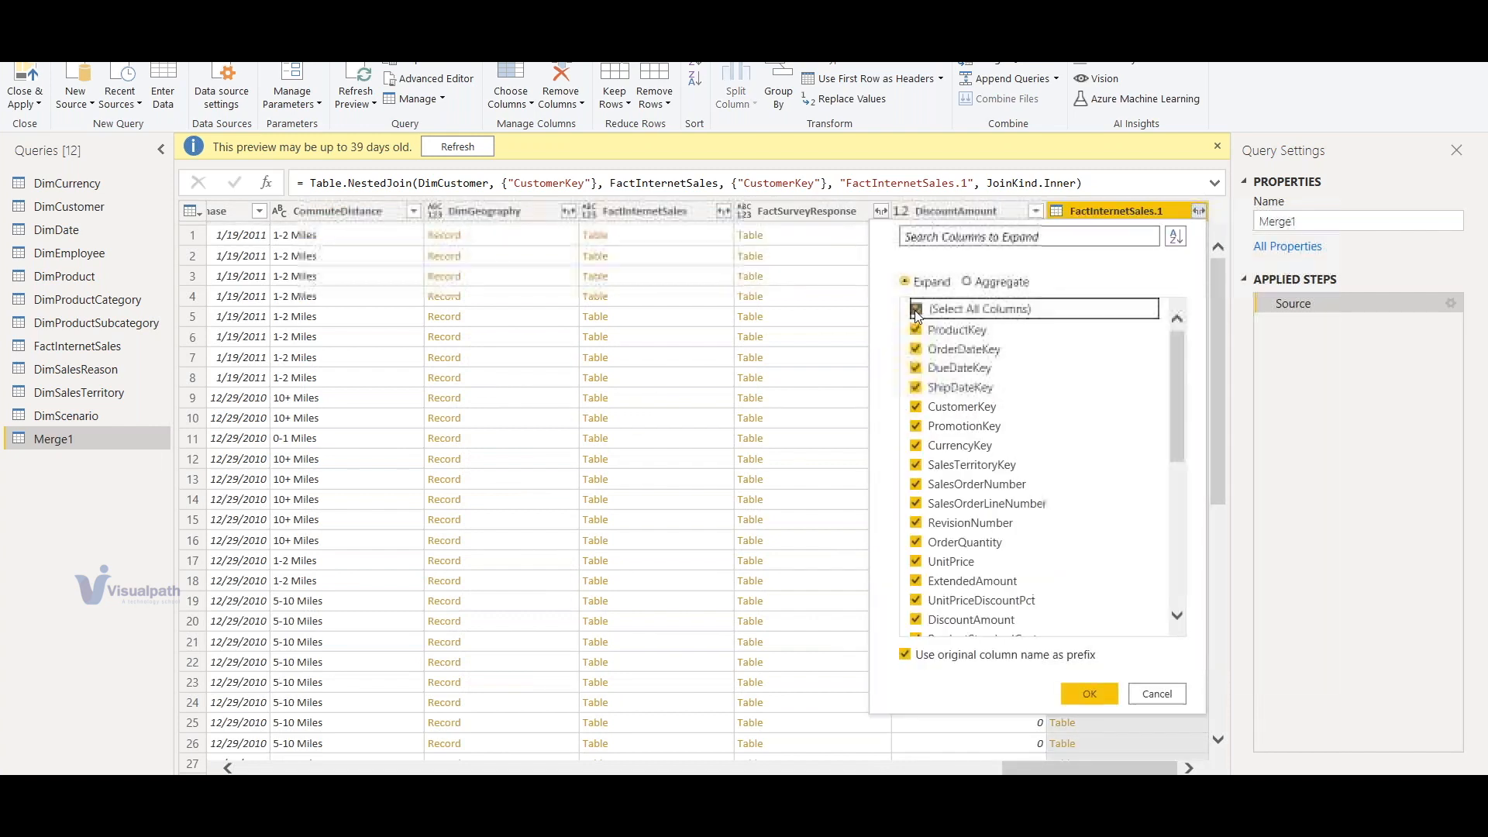
scroll(919, 602, down, 2)
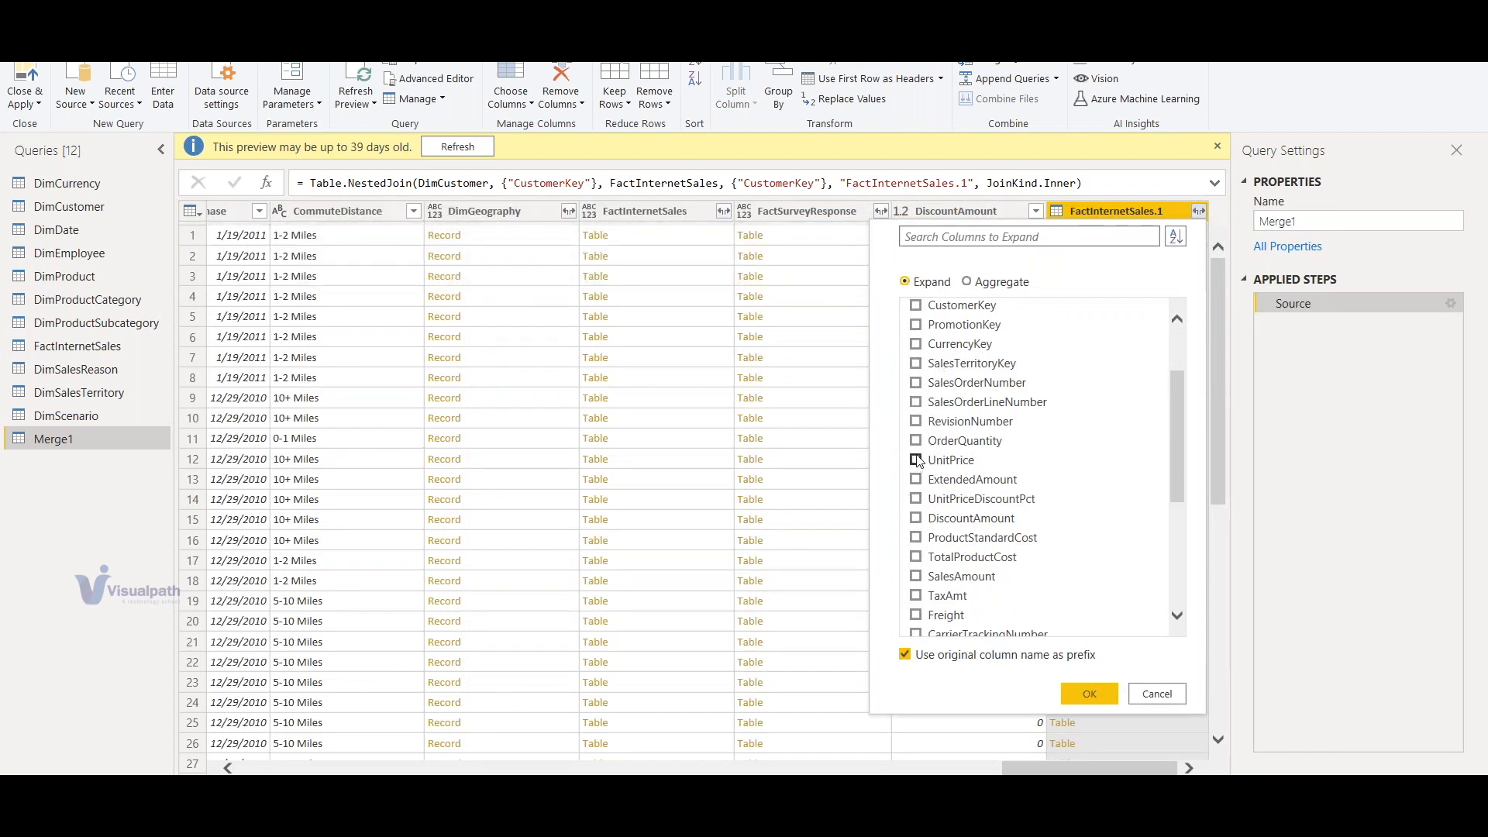
scroll(944, 579, up, 2)
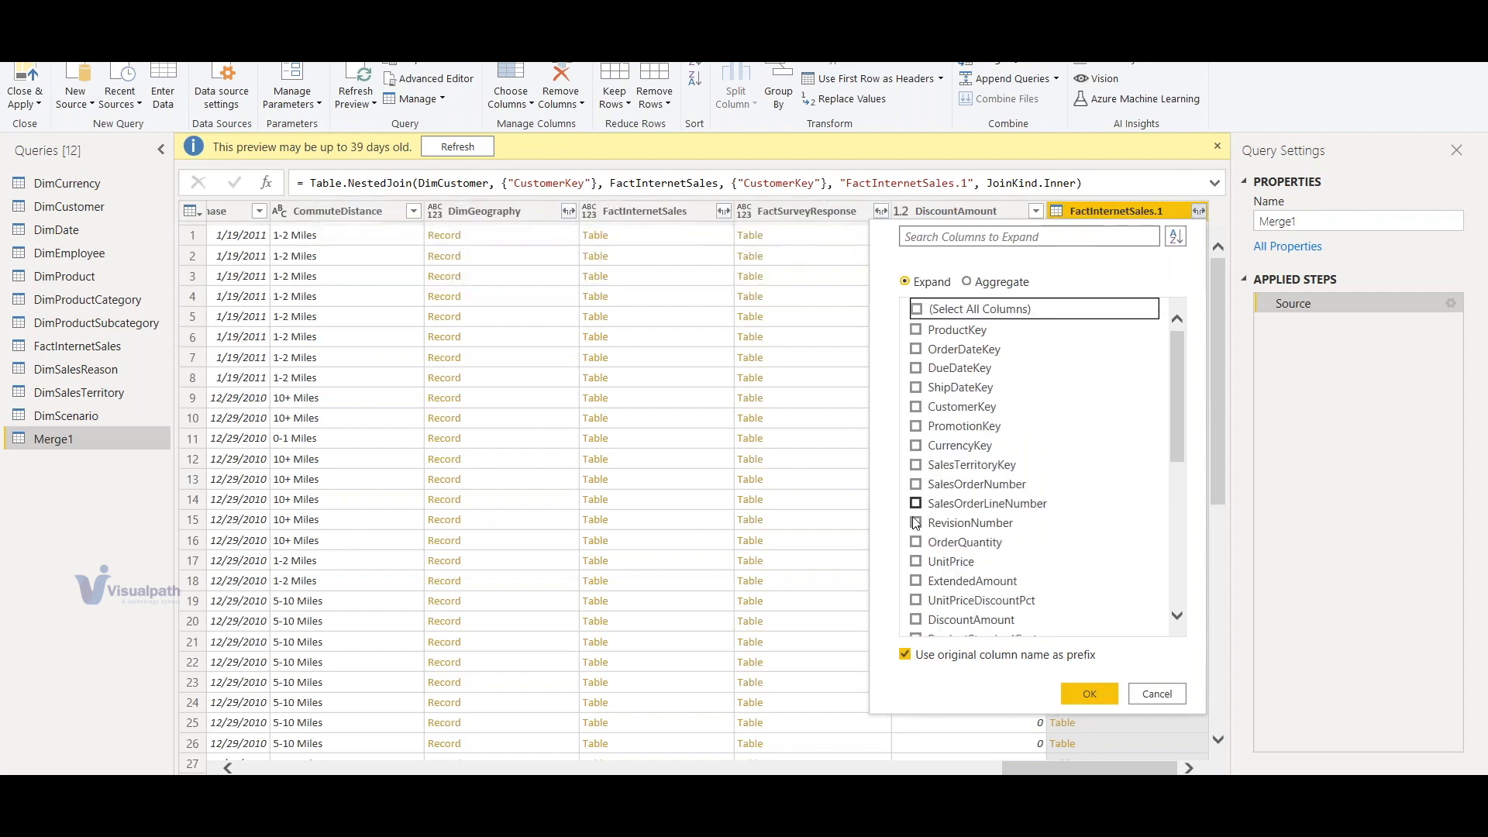
scroll(915, 527, down, 3)
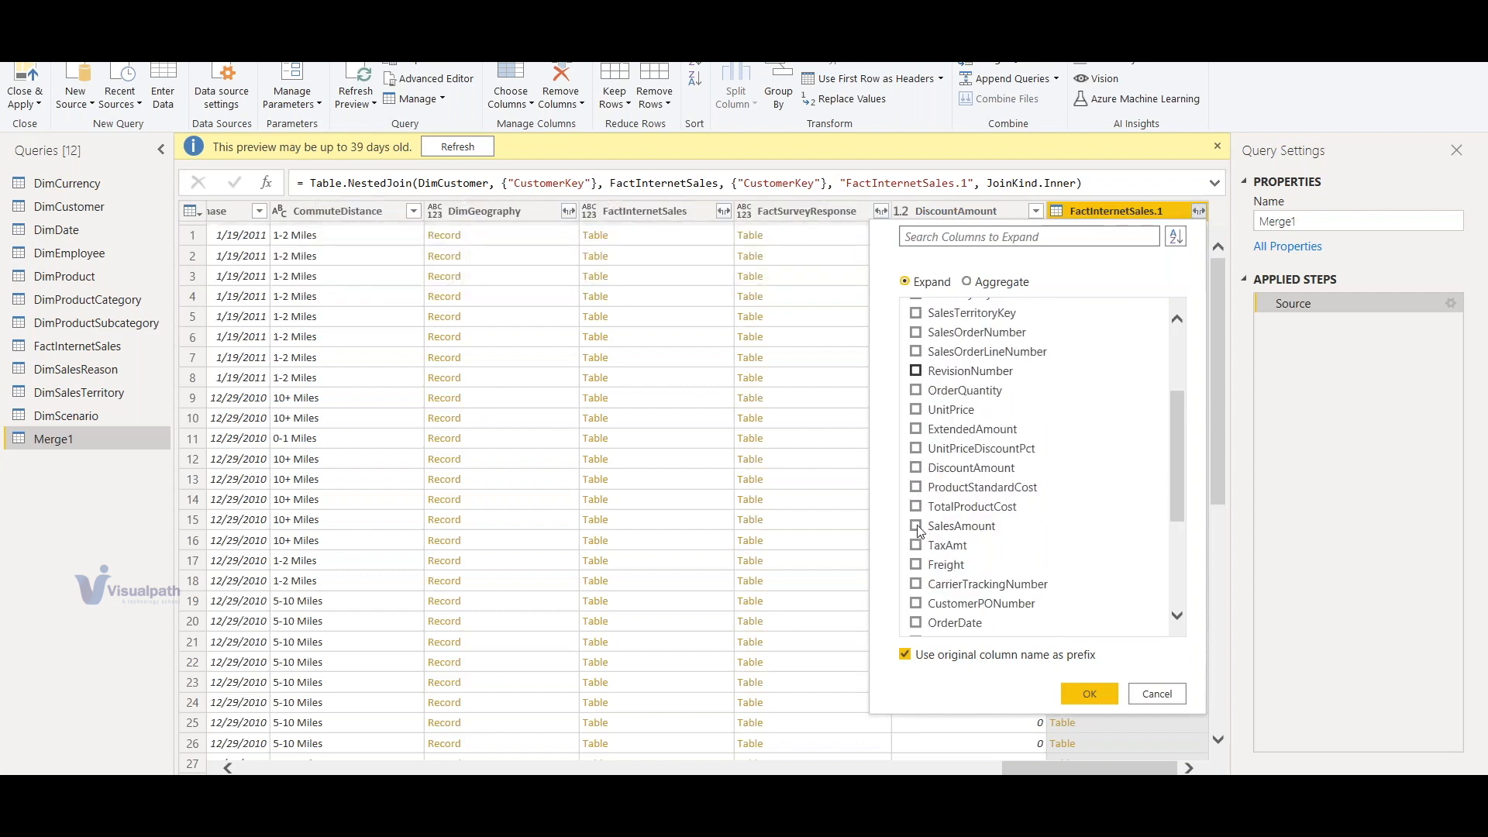
click(915, 467)
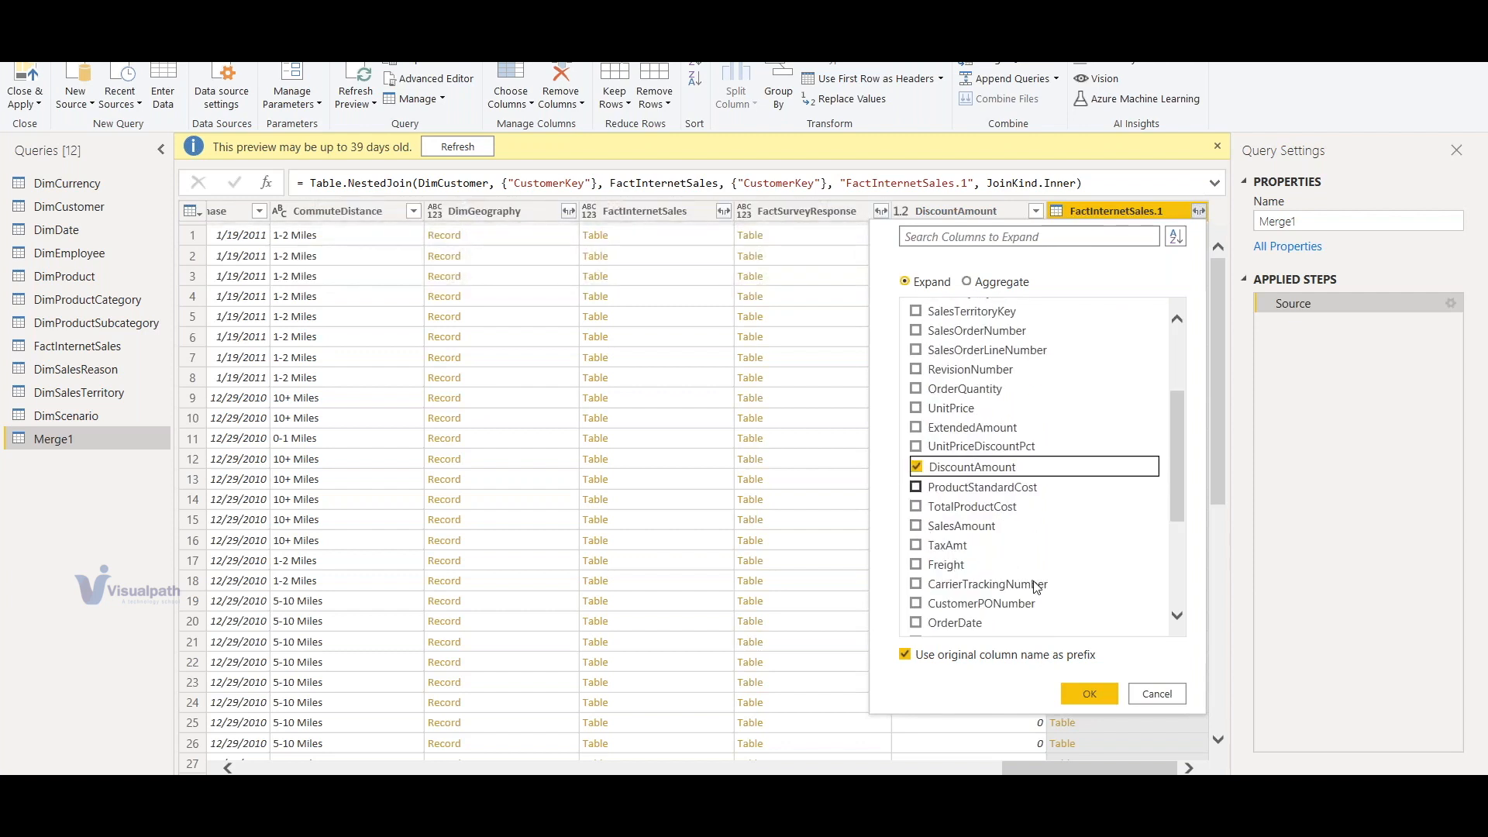
click(1078, 696)
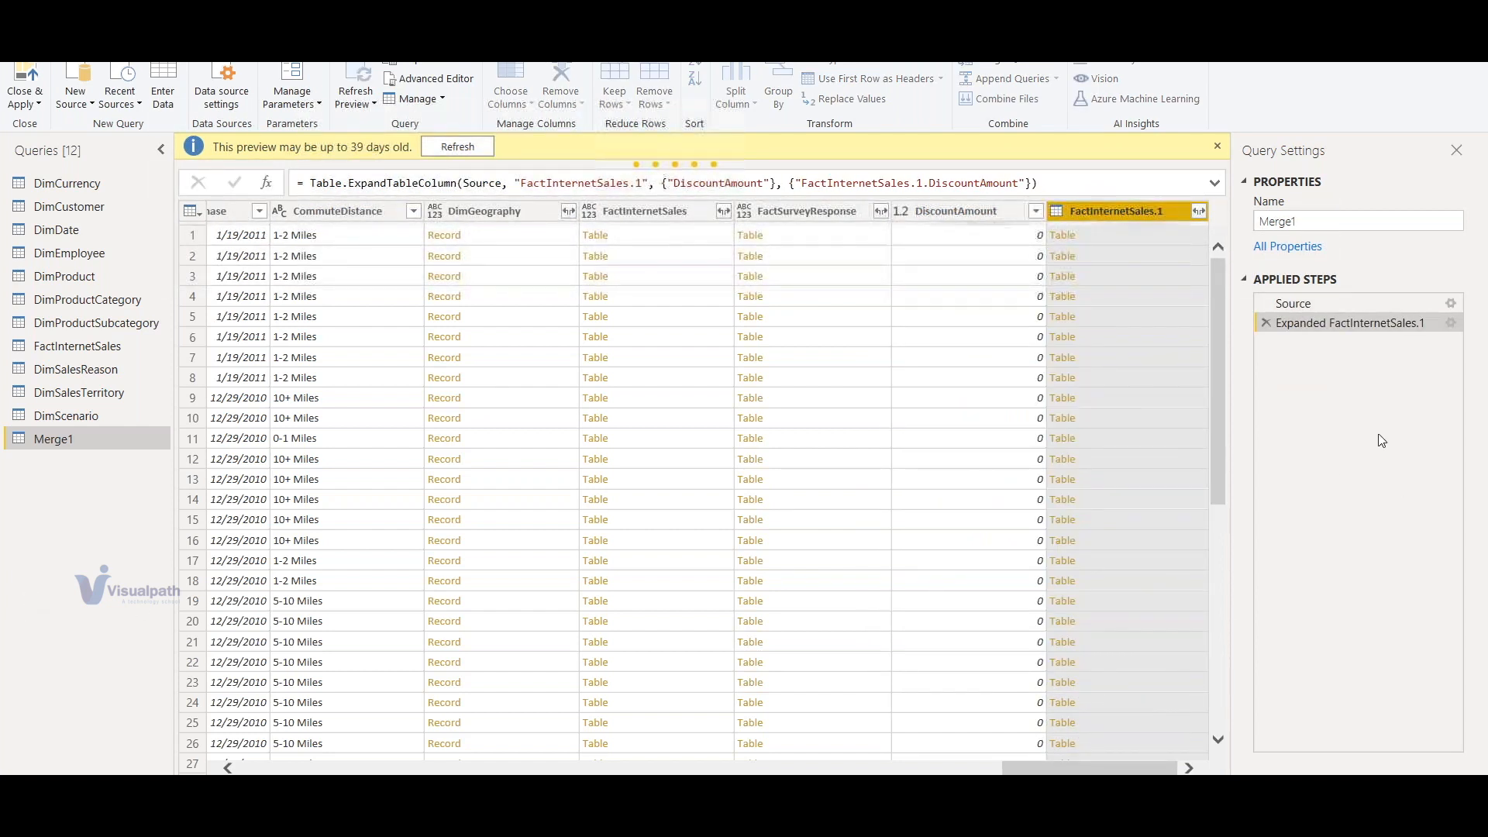
Try fuzzy matching in the Source step of the Merge1 query and switch the Inner merge back to exact matching
click(1452, 323)
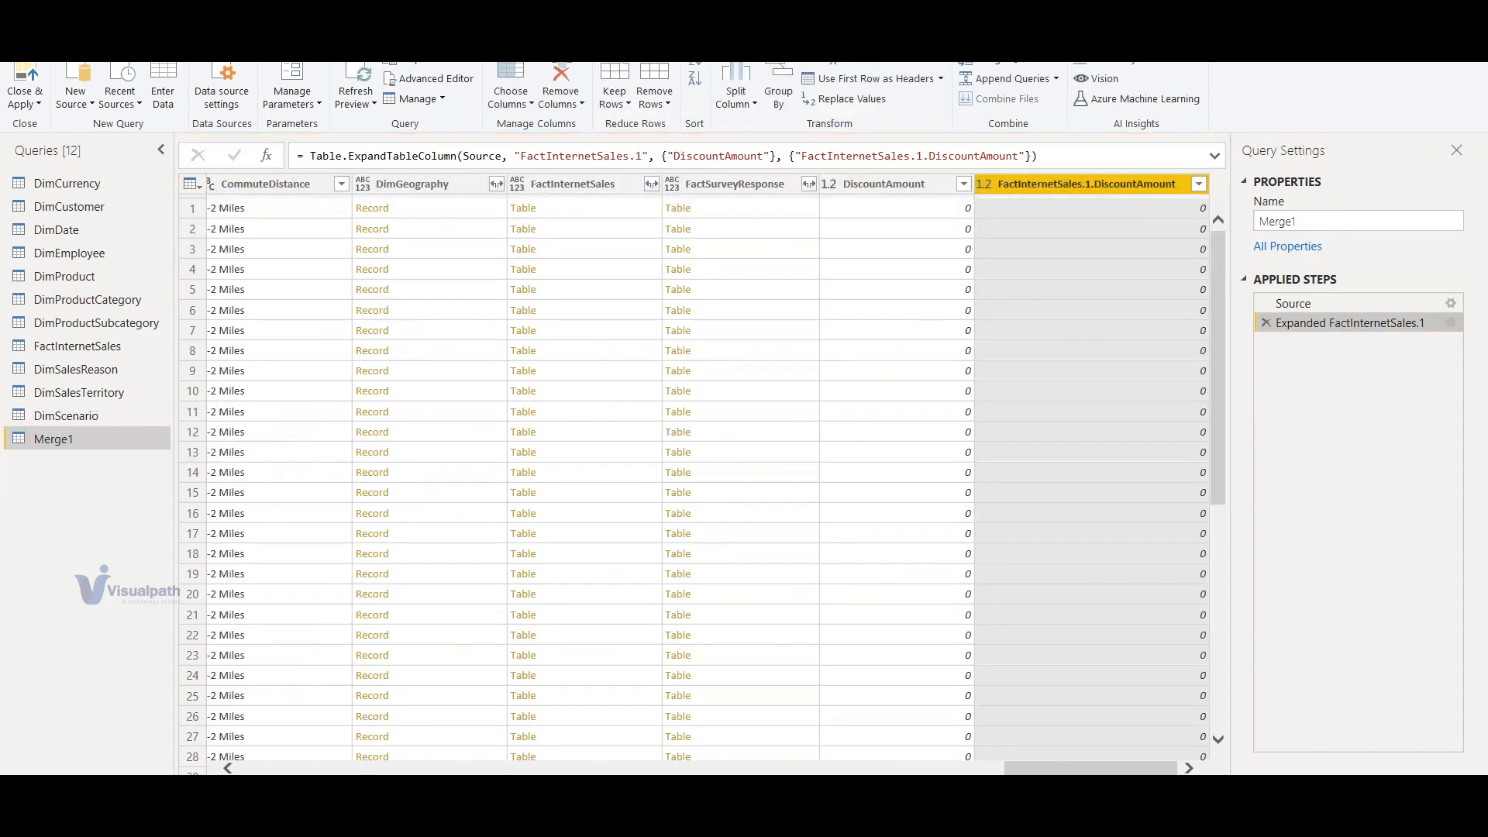
click(859, 677)
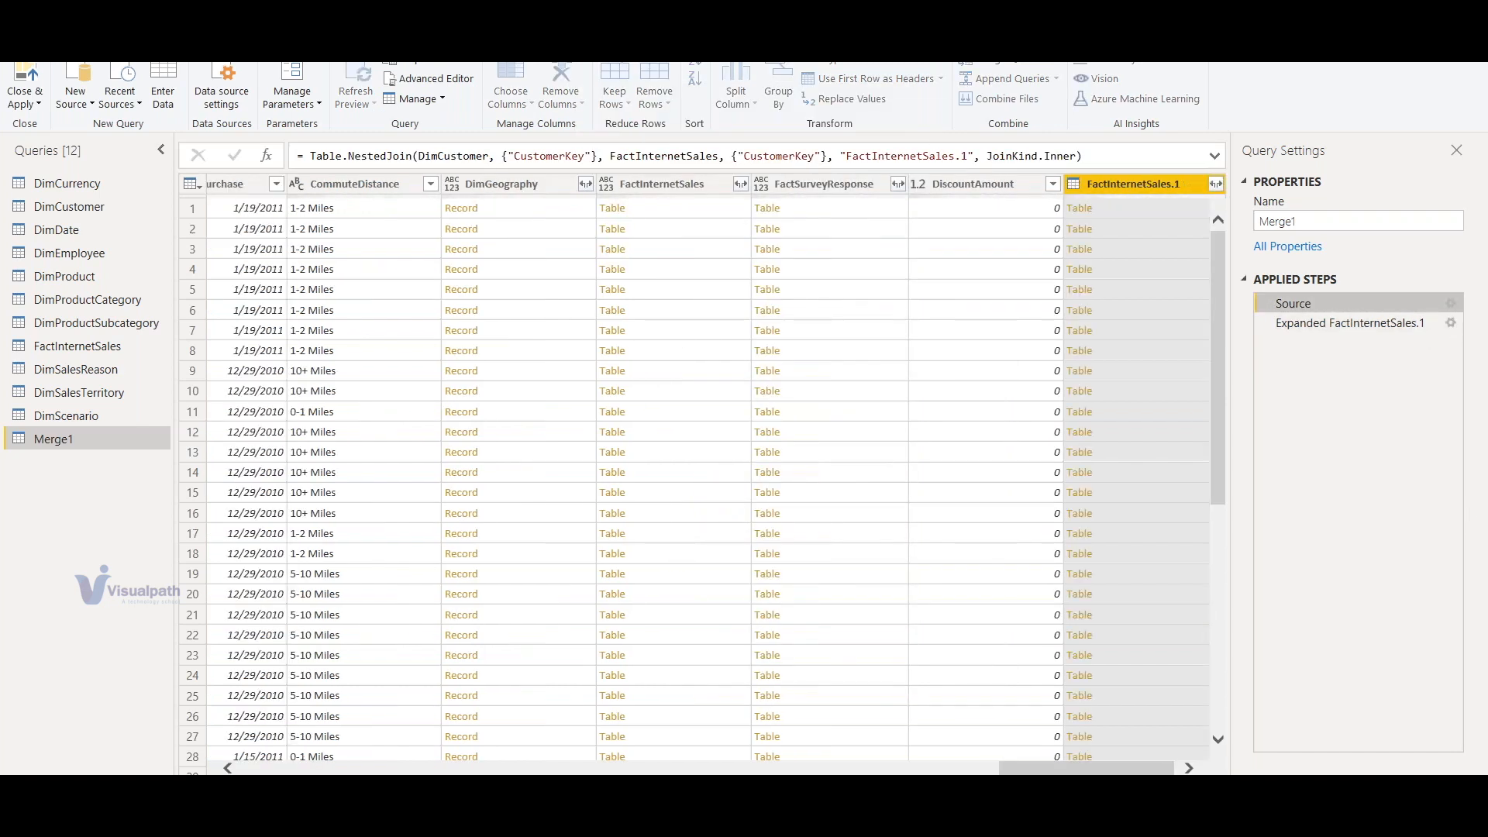
click(808, 586)
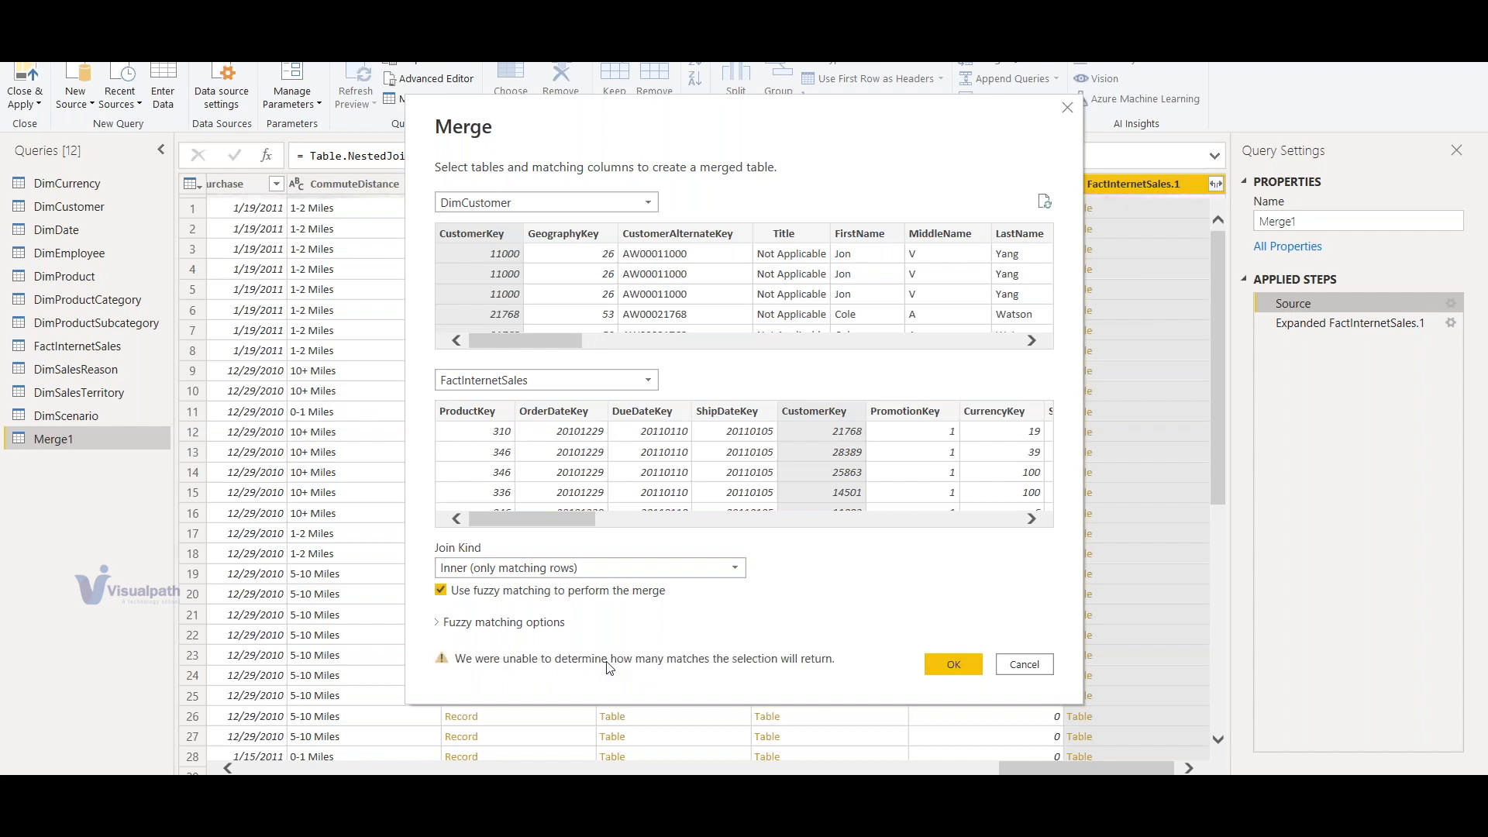
click(971, 667)
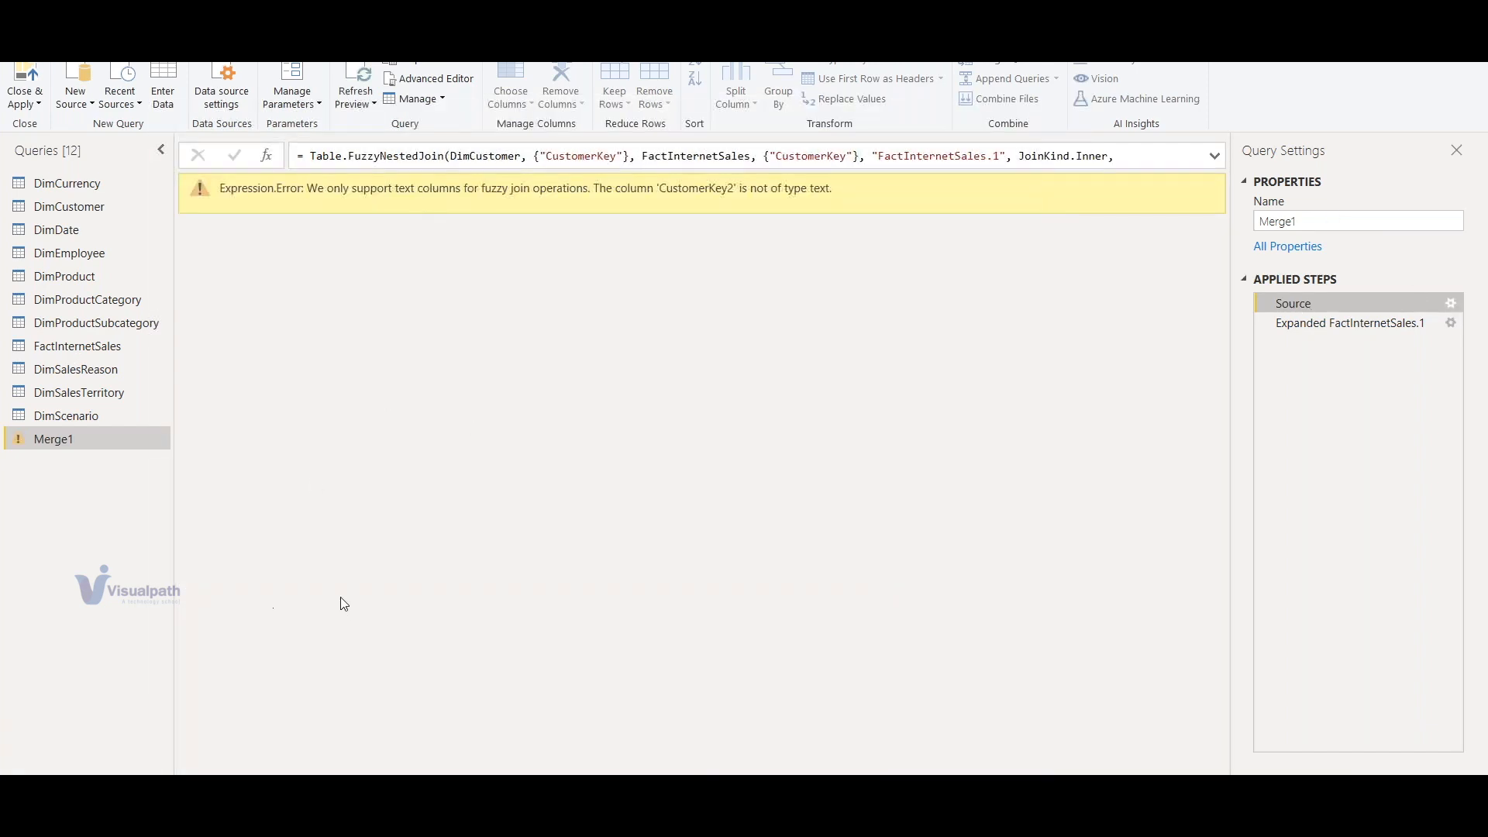
click(1450, 304)
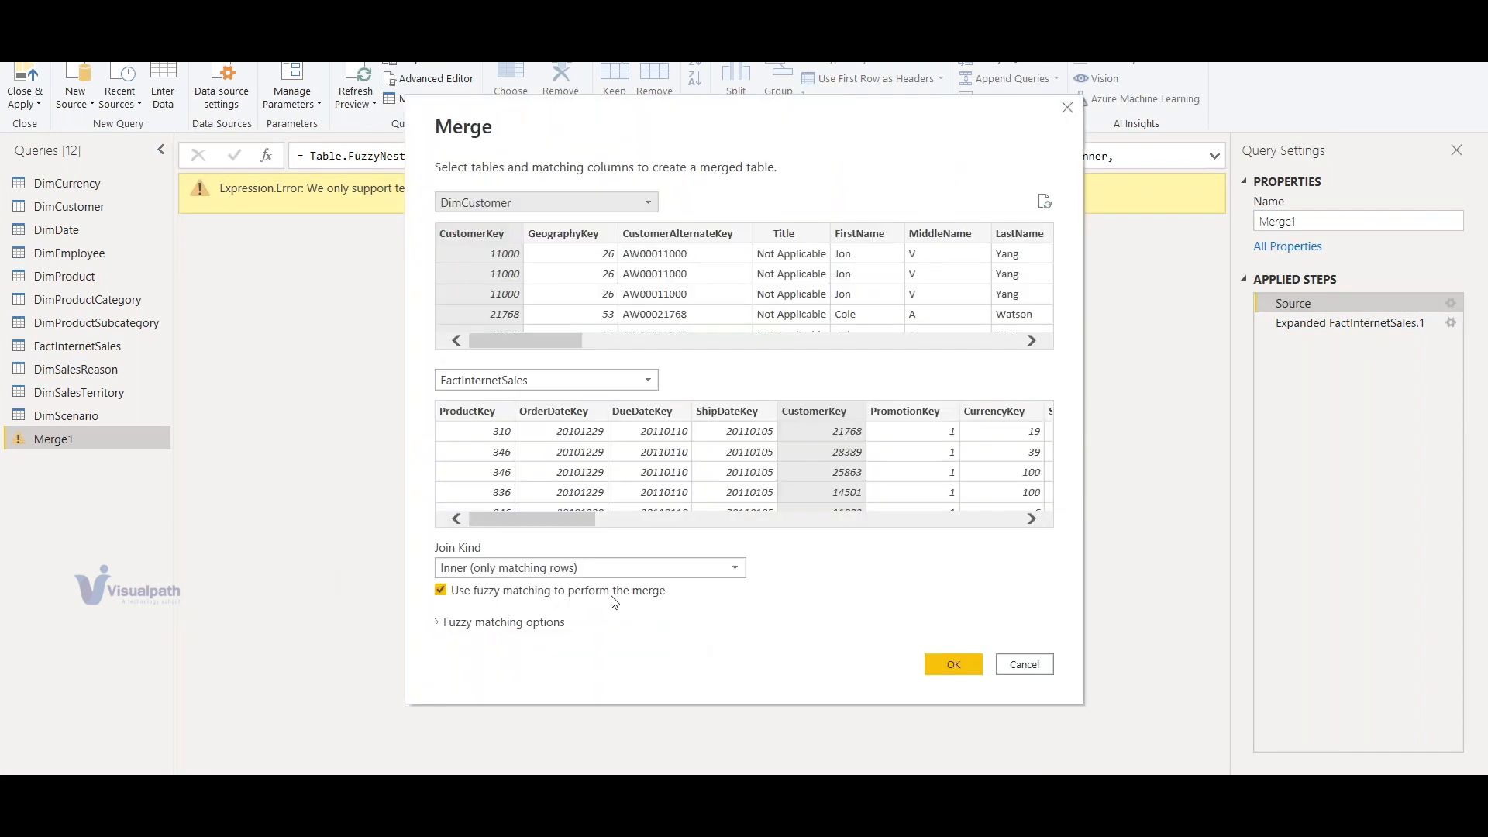
click(949, 662)
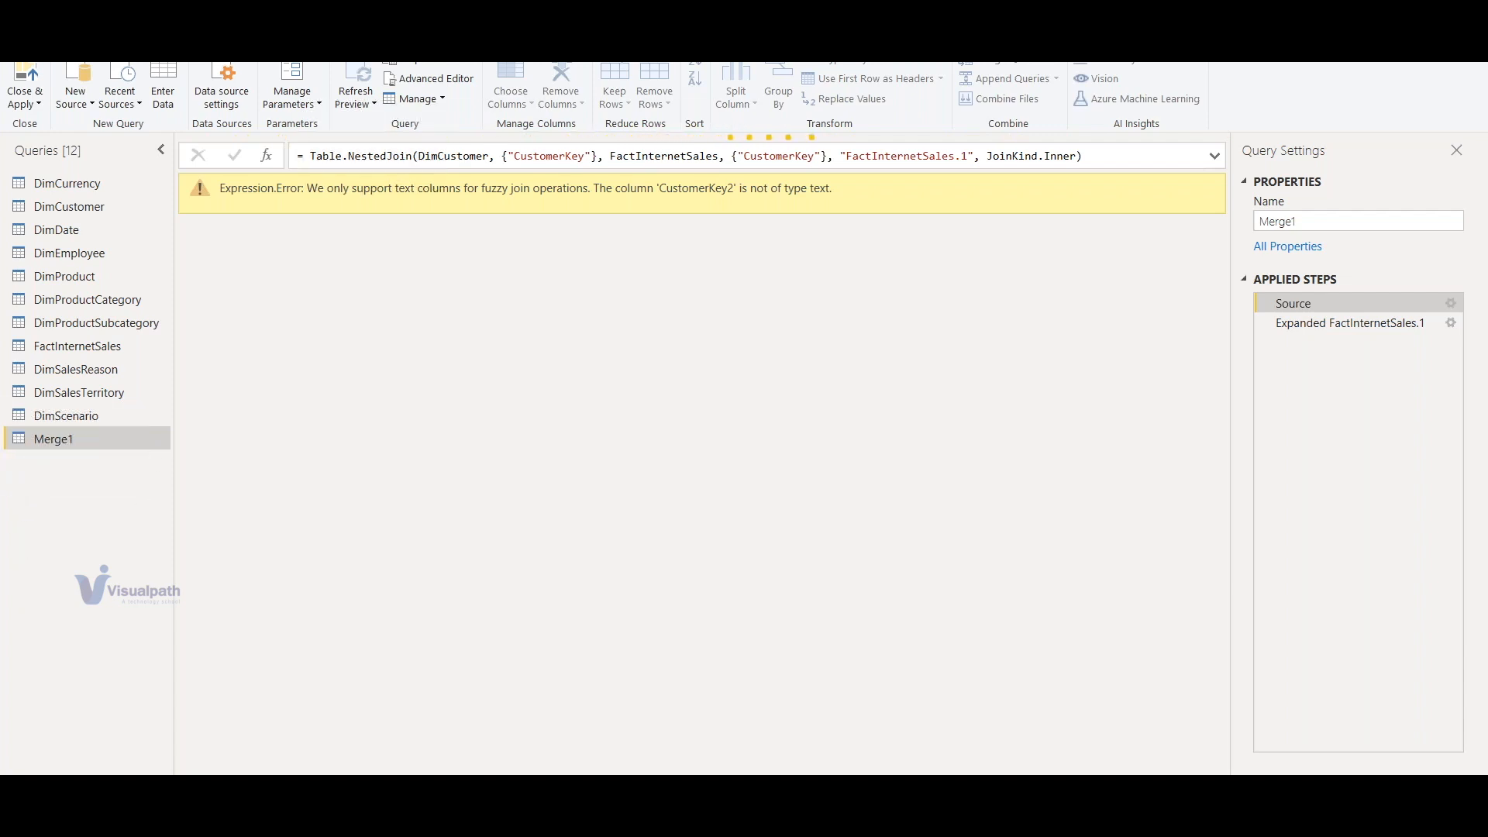
Rename the Merge1 query to Inner Join
right_click(72, 441)
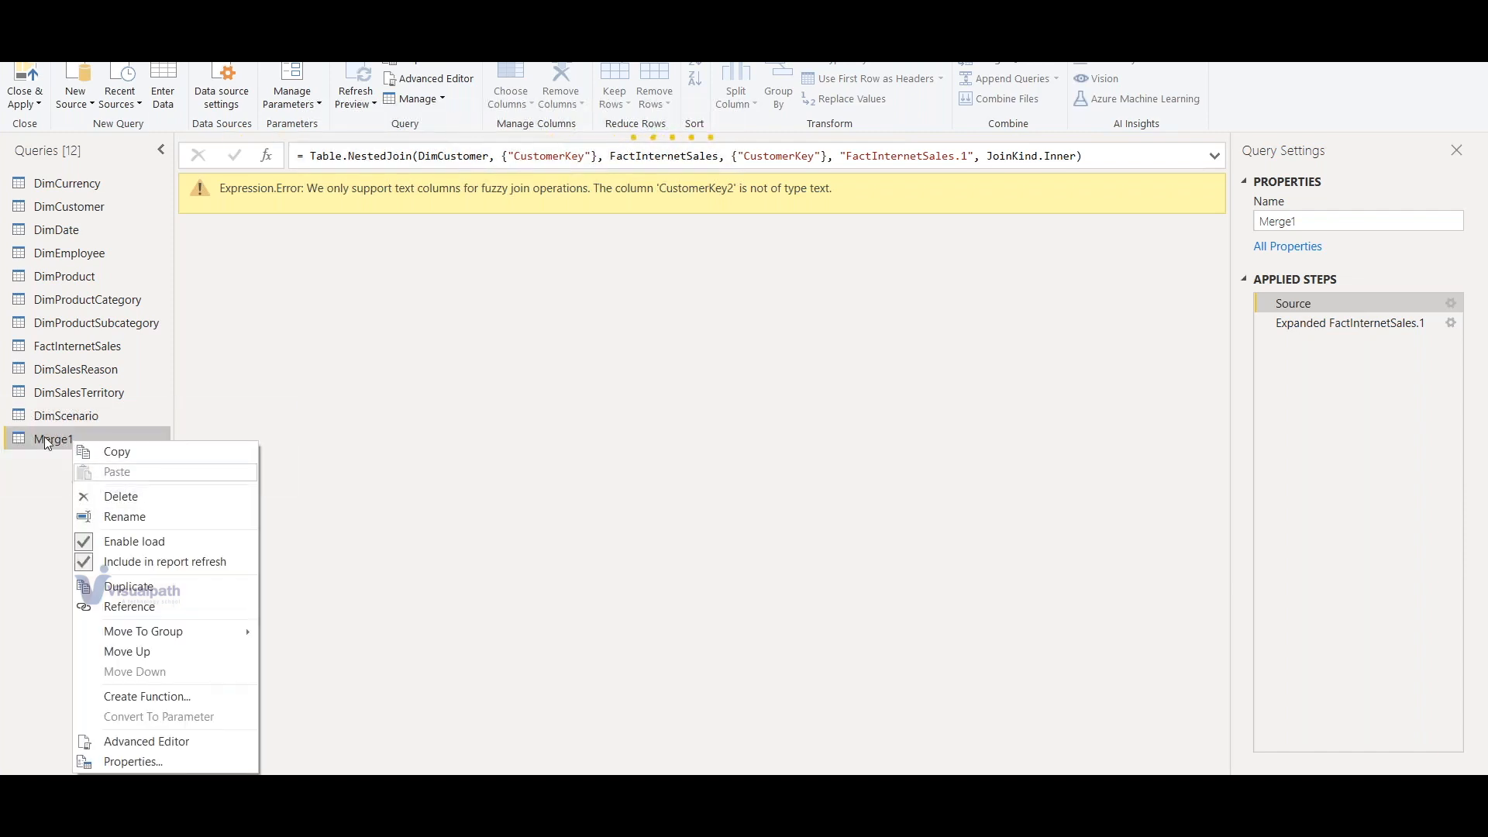
click(17, 519)
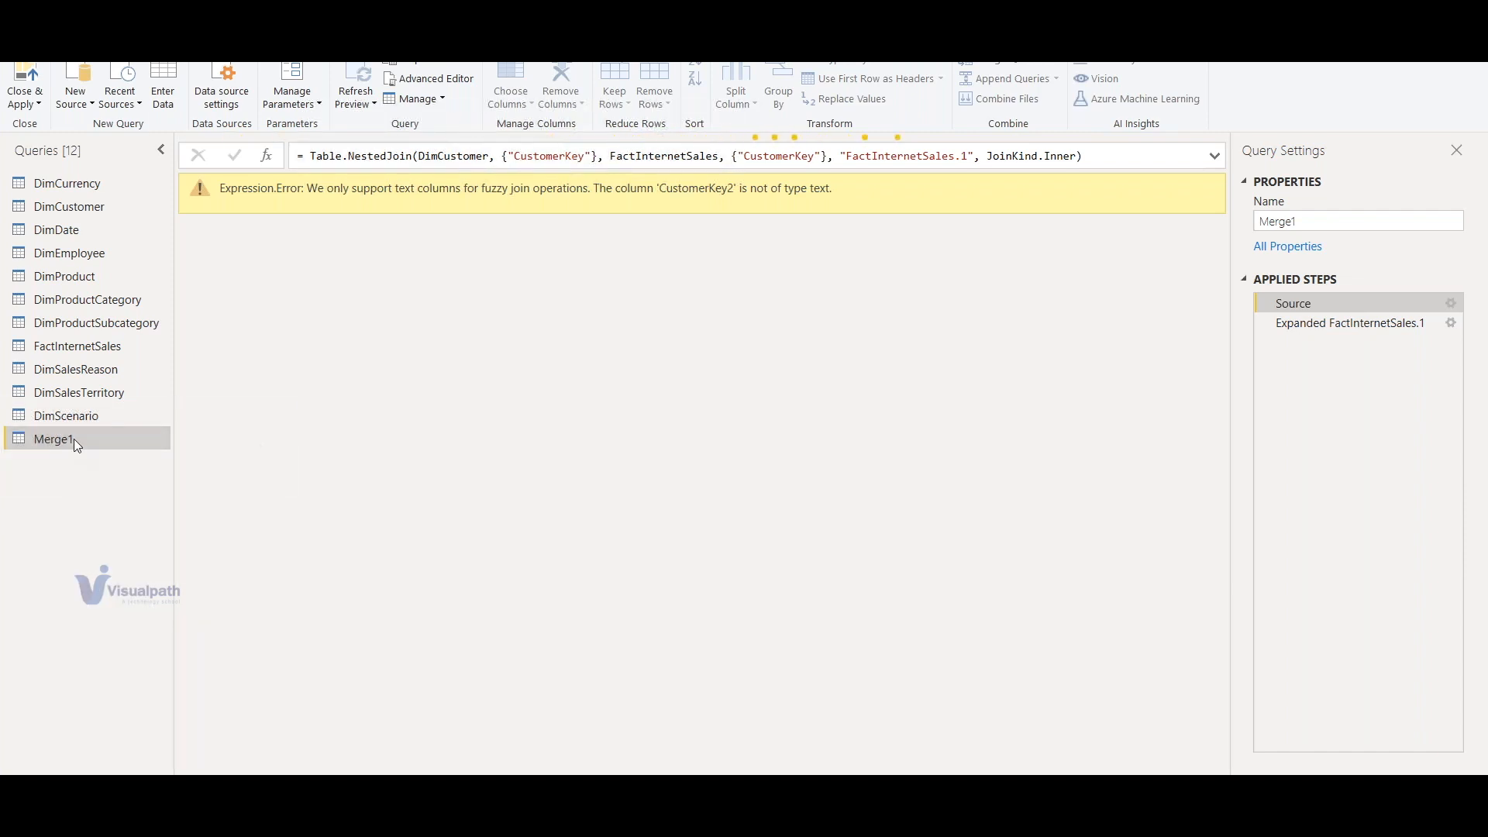
double_click(72, 439)
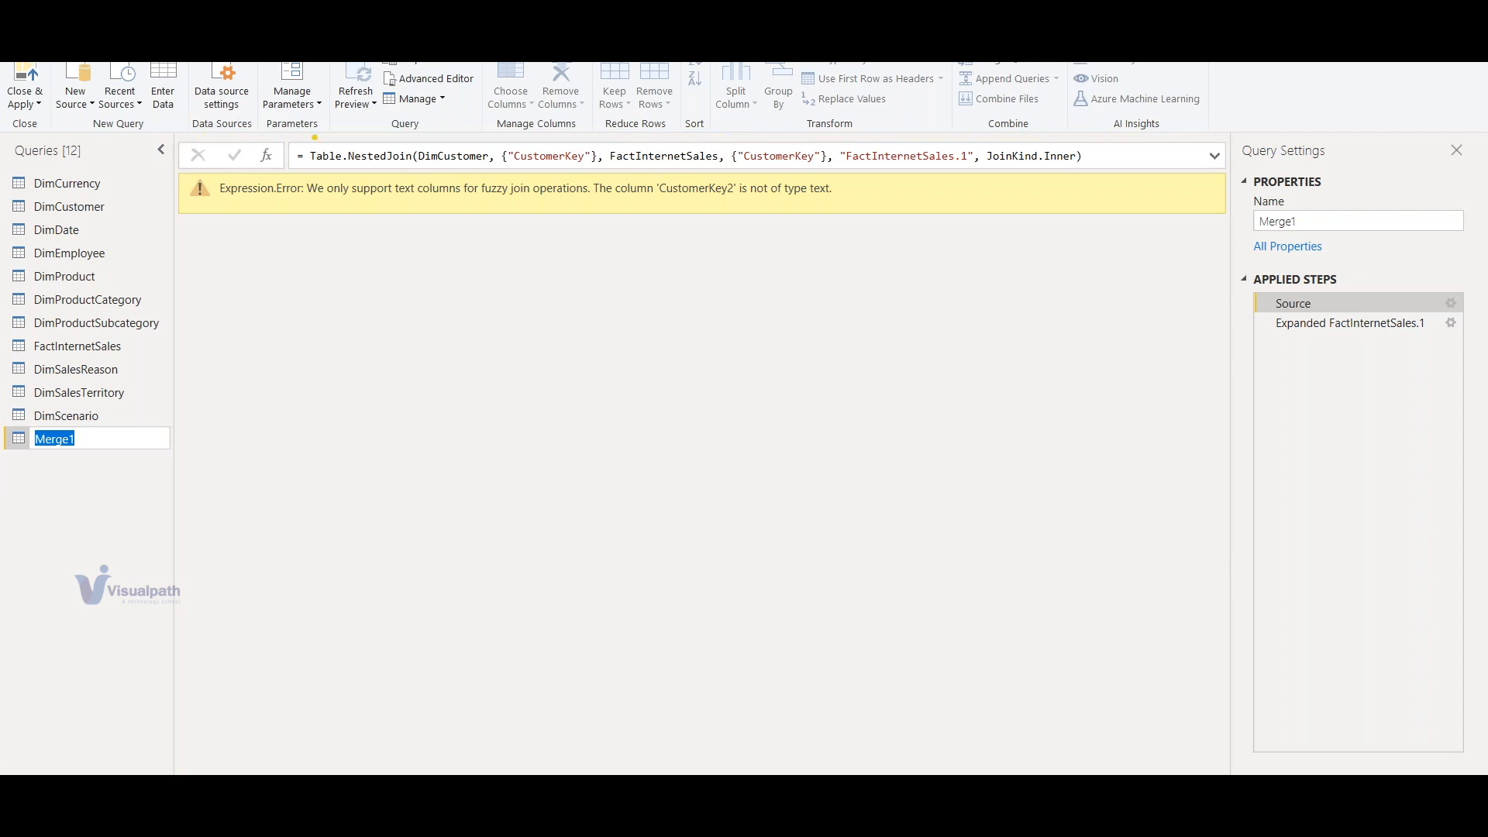
text(Ineer join)
key(Return)
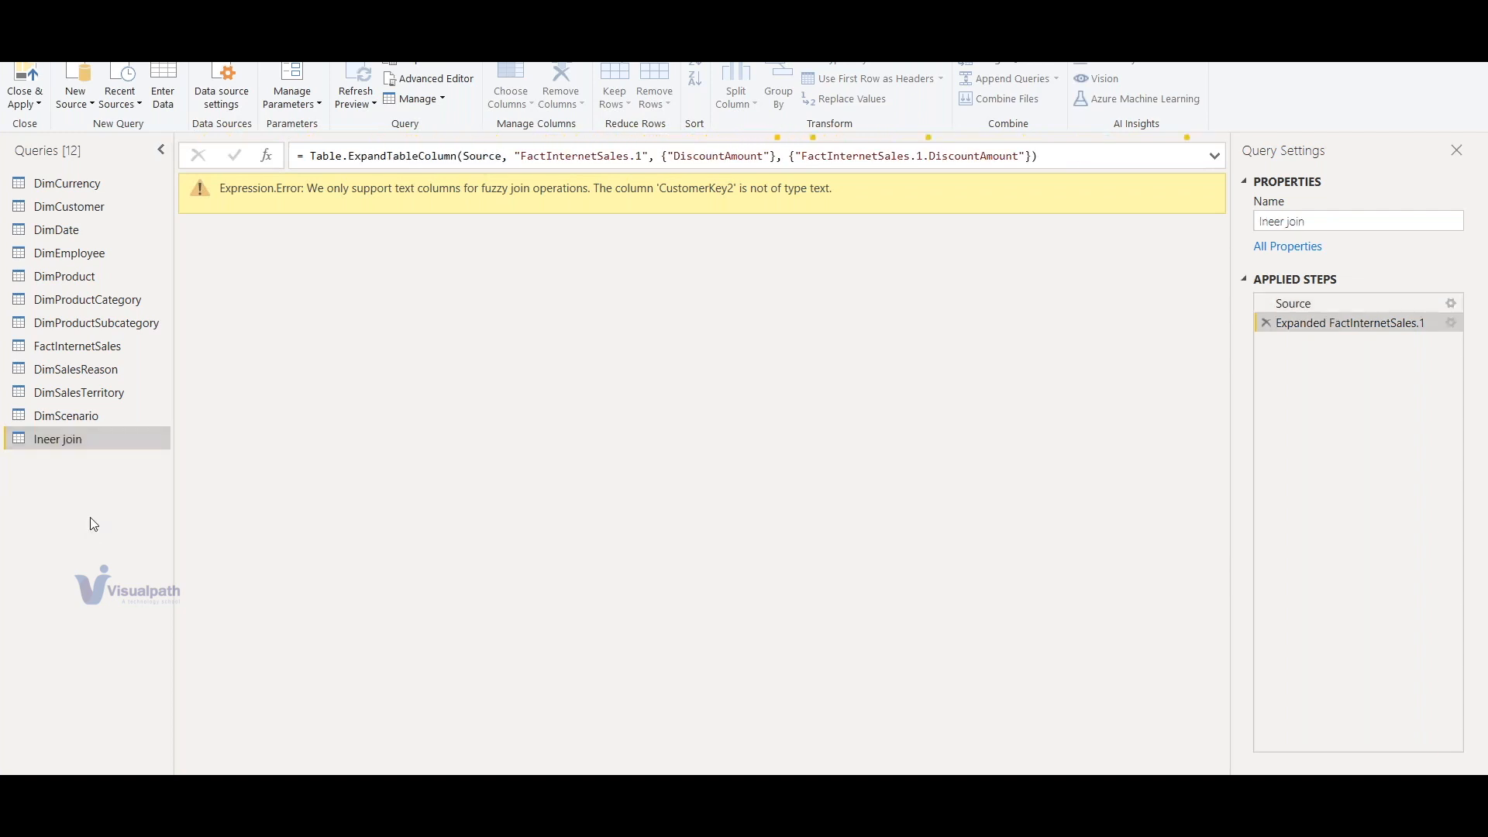
double_click(85, 432)
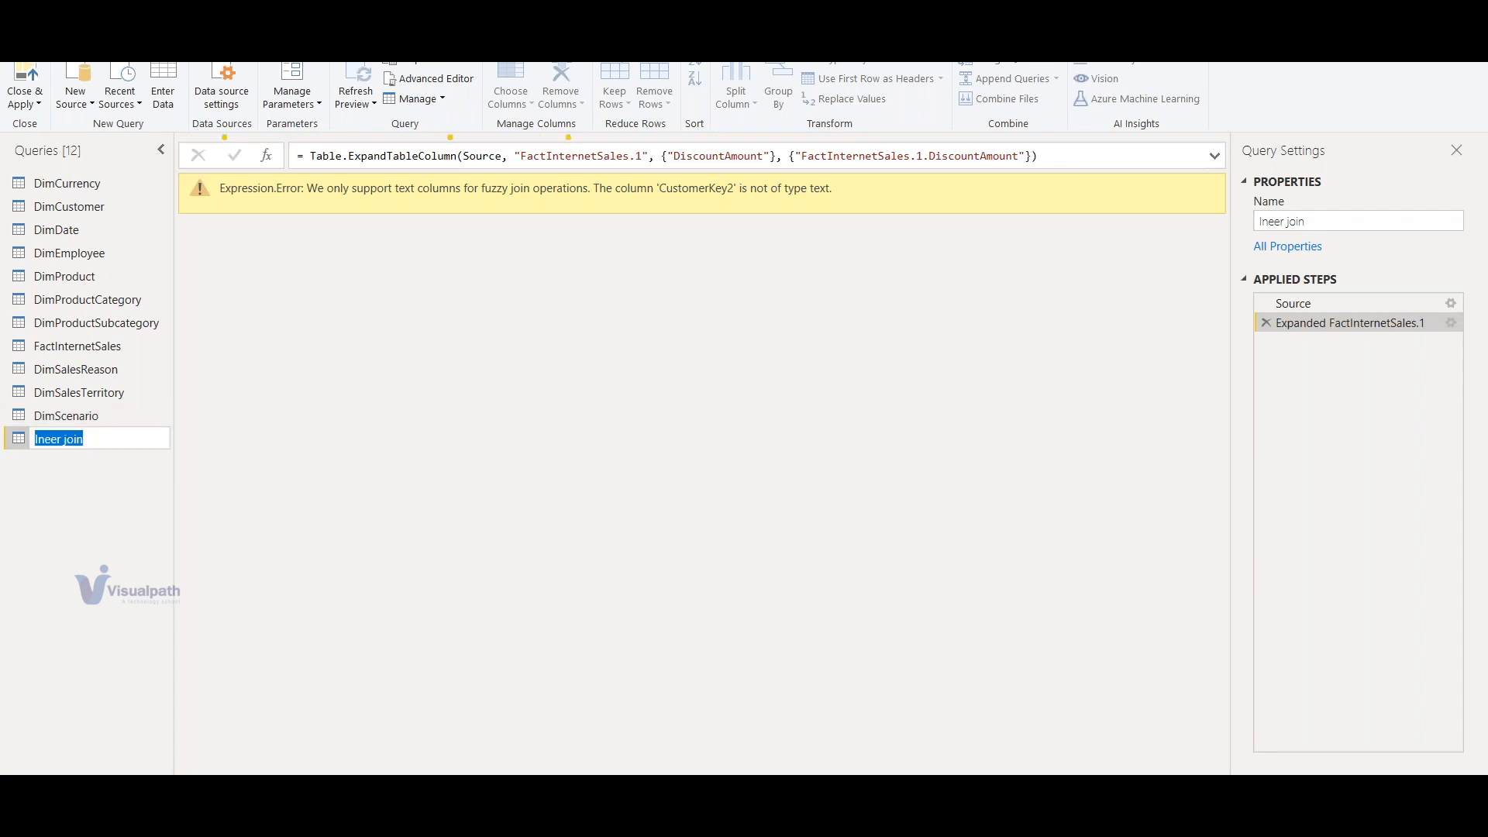
text(Inner Join)
key(Return)
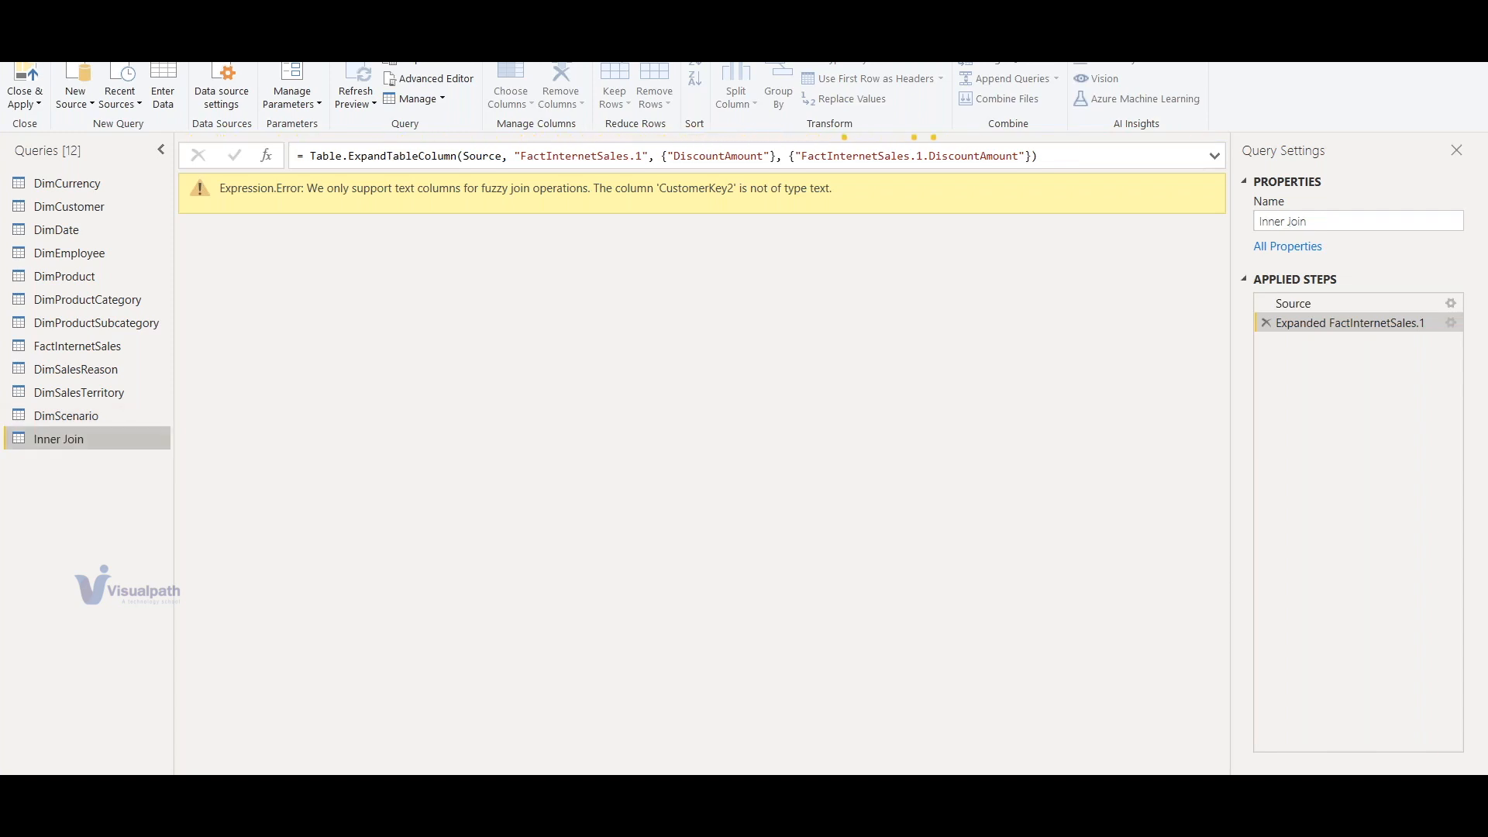
Merge DimCustomer with FactInternetSales as a new query on CustomerKey, using the Right Outer (all from second, matching from first) join kind
click(143, 208)
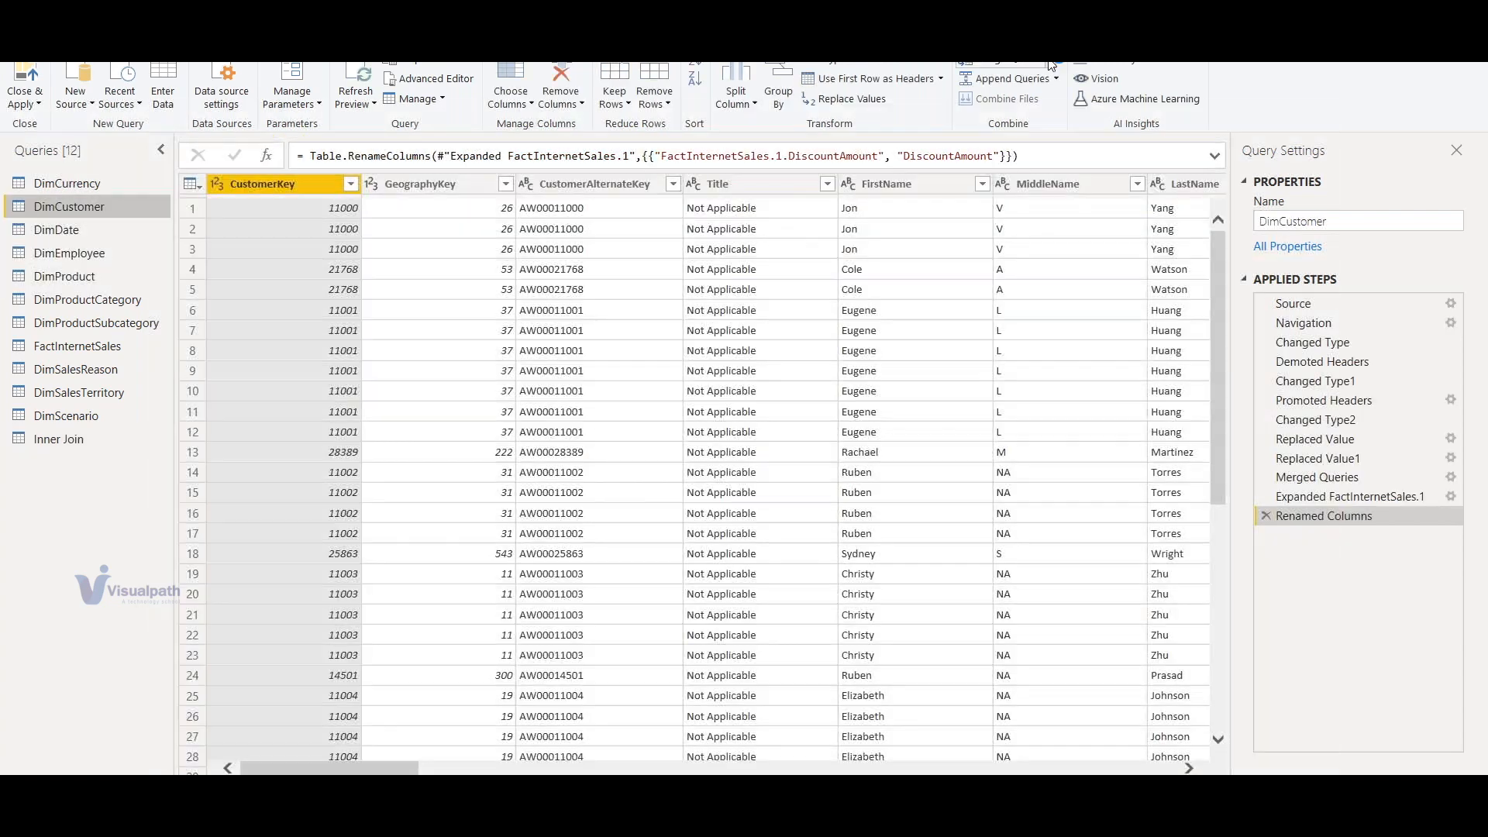
click(1031, 62)
click(1037, 102)
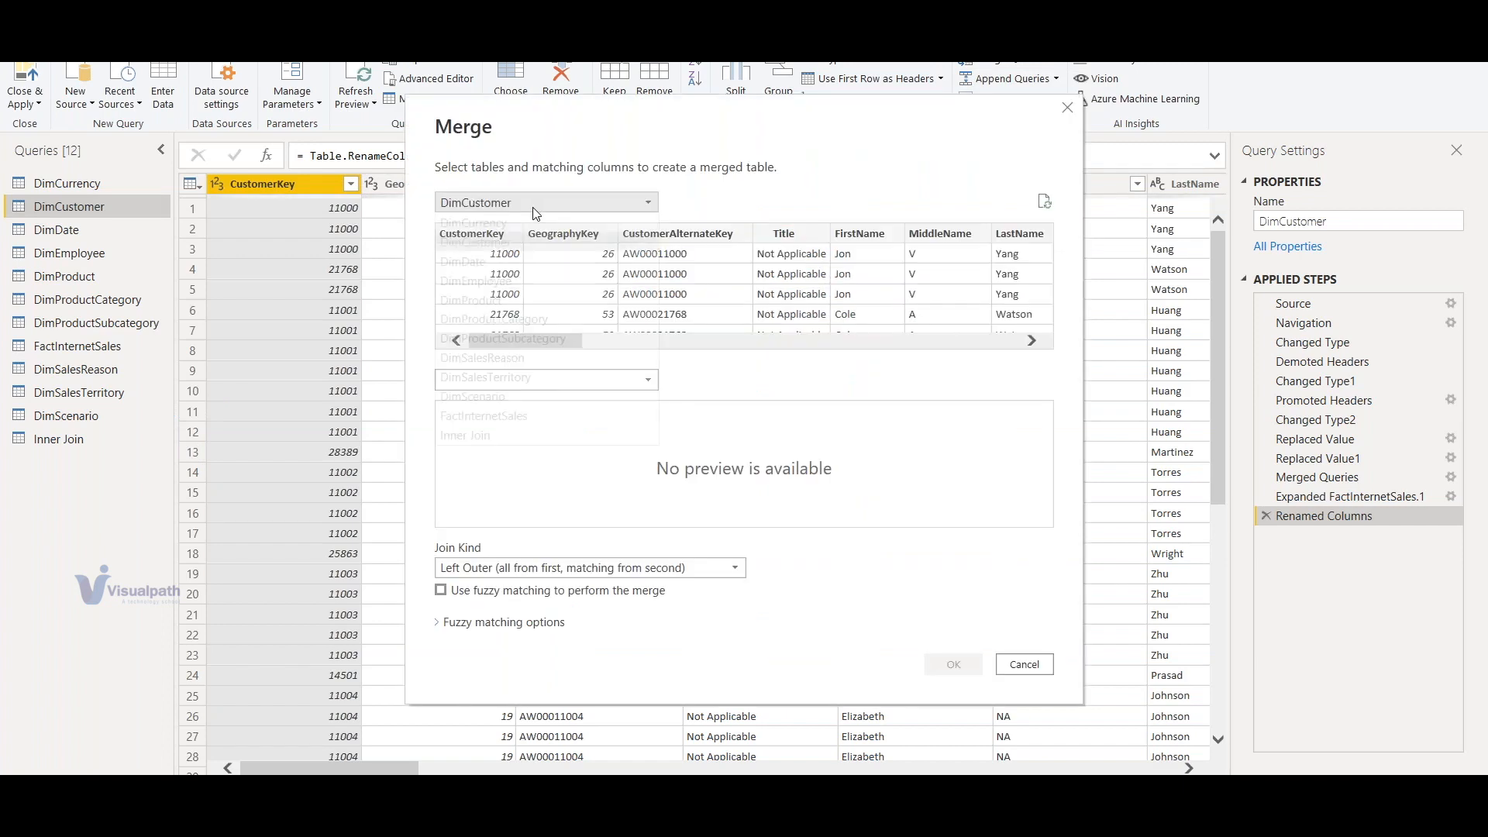
click(493, 233)
click(543, 385)
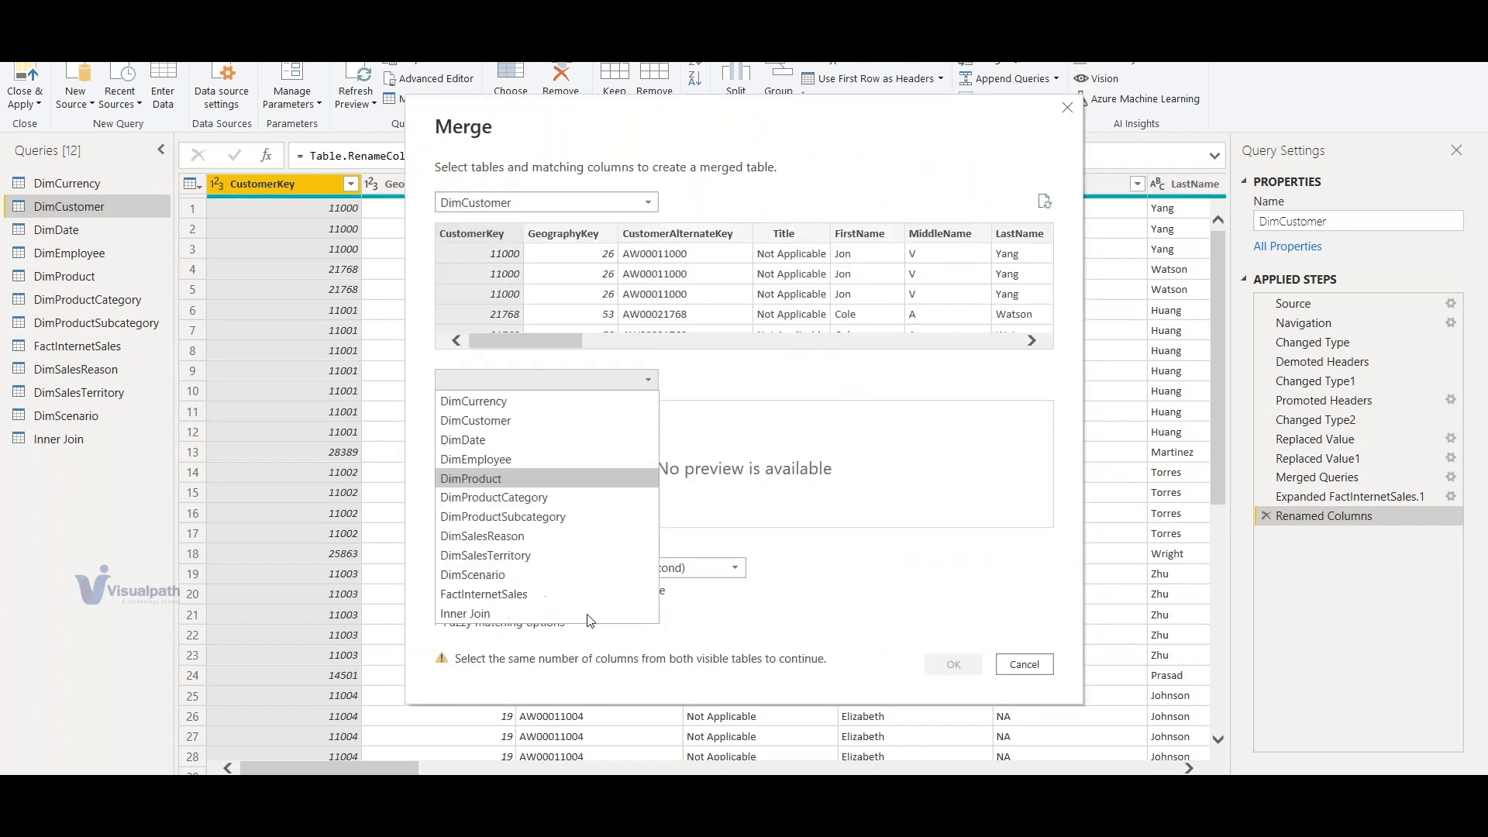
click(526, 595)
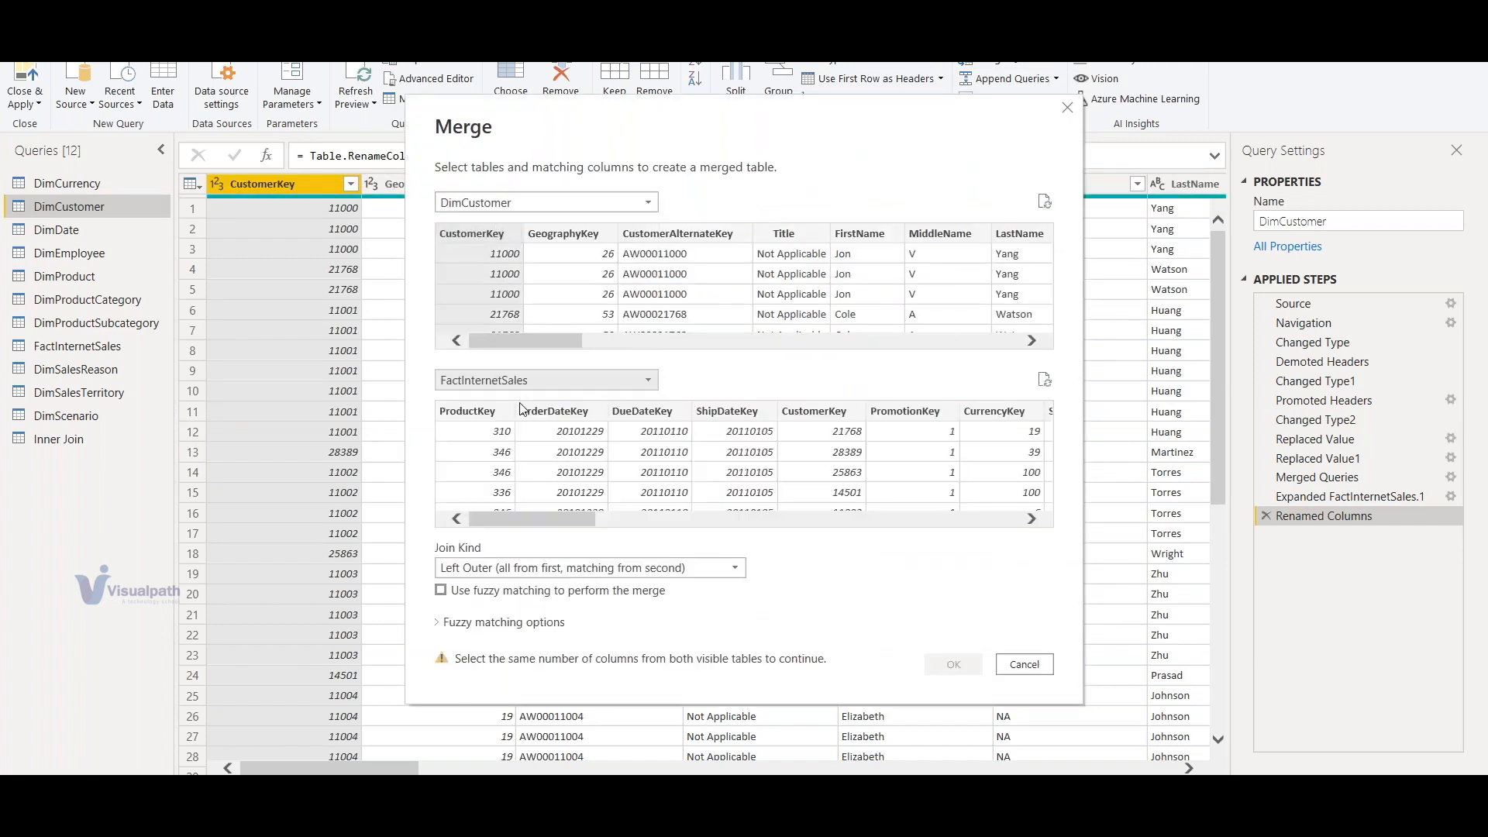
click(820, 411)
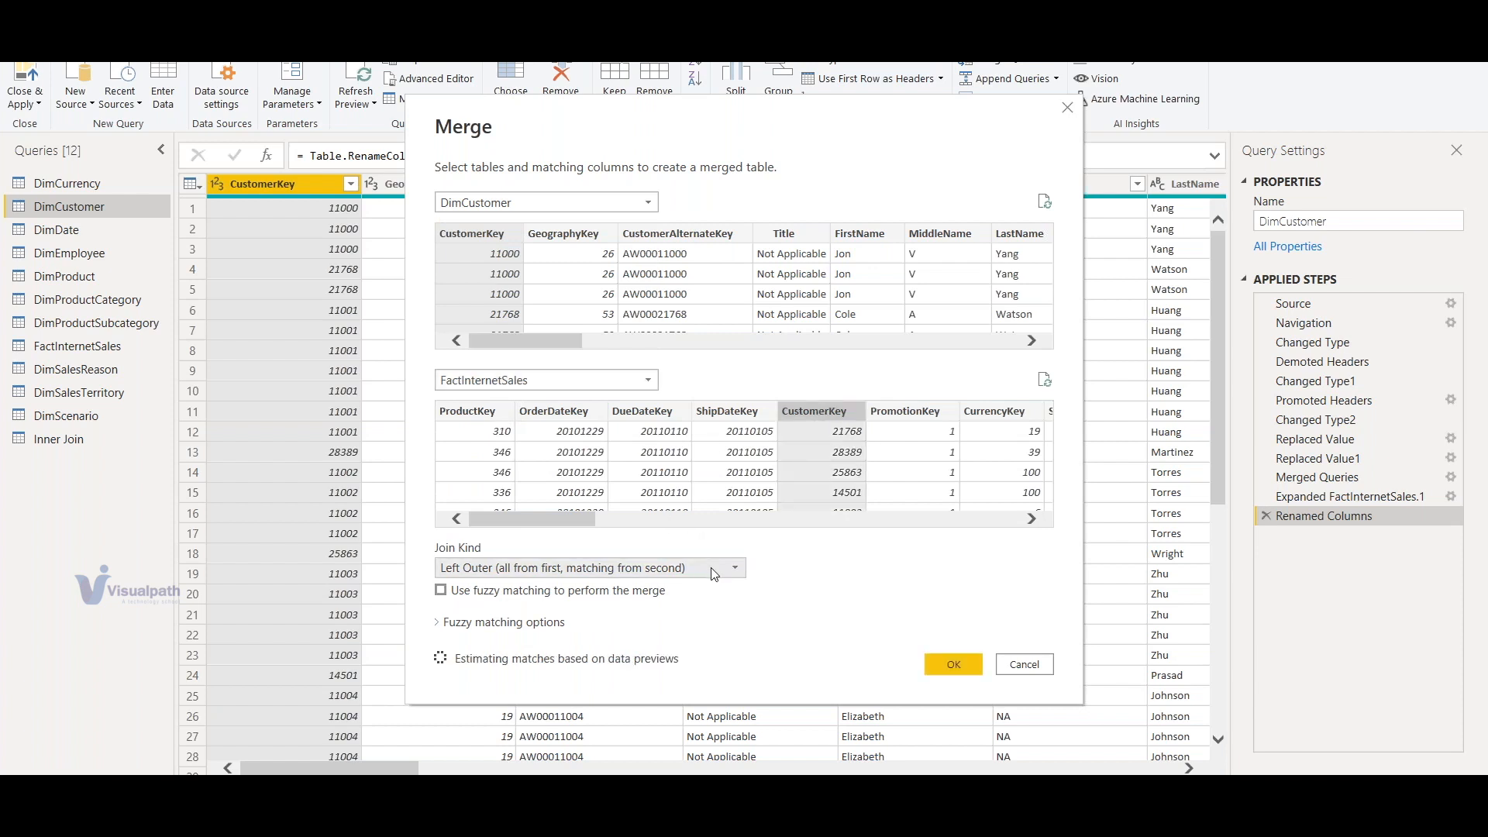
click(709, 570)
click(535, 608)
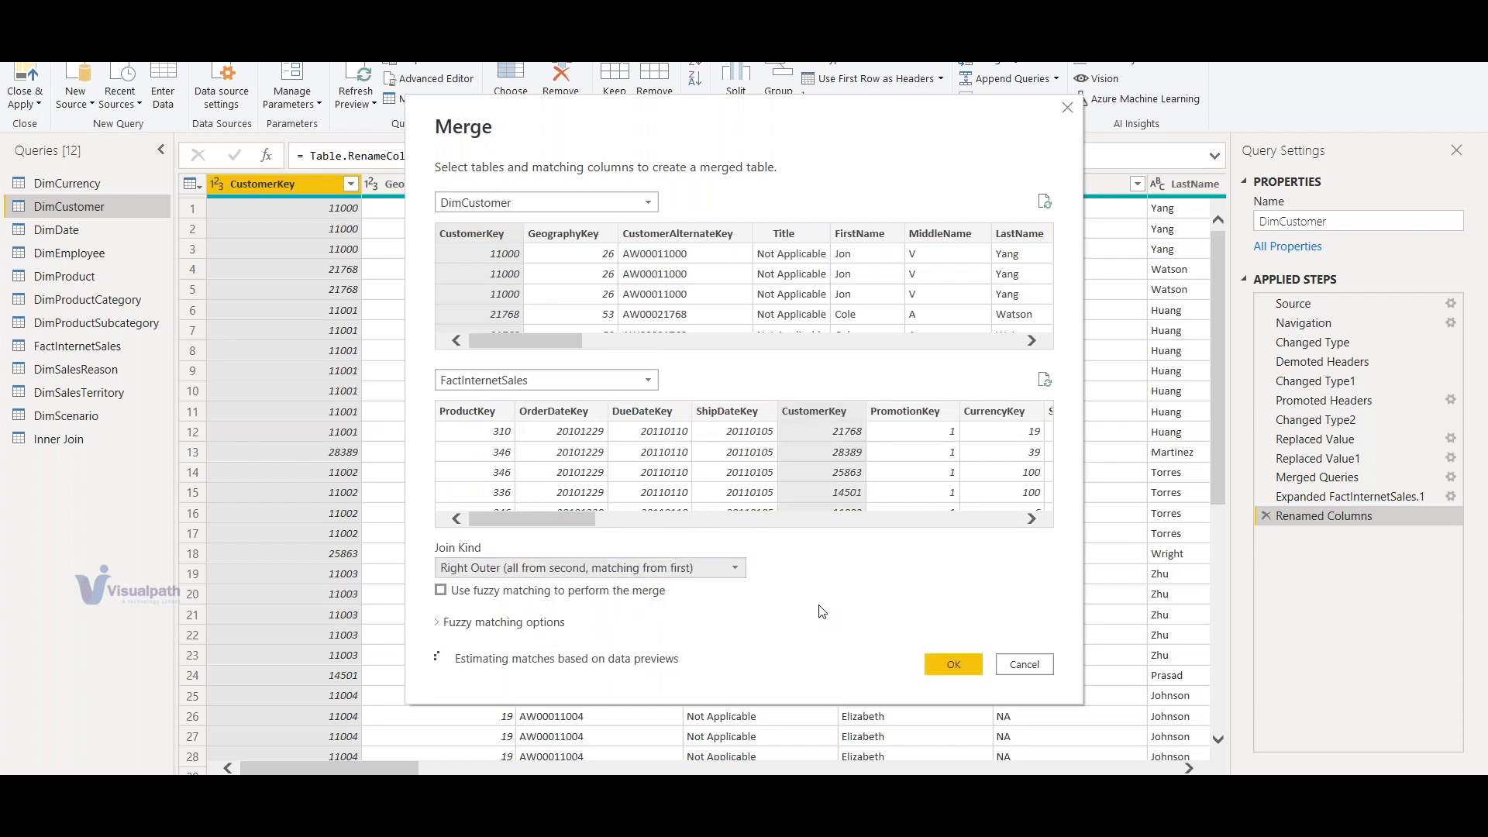
click(954, 664)
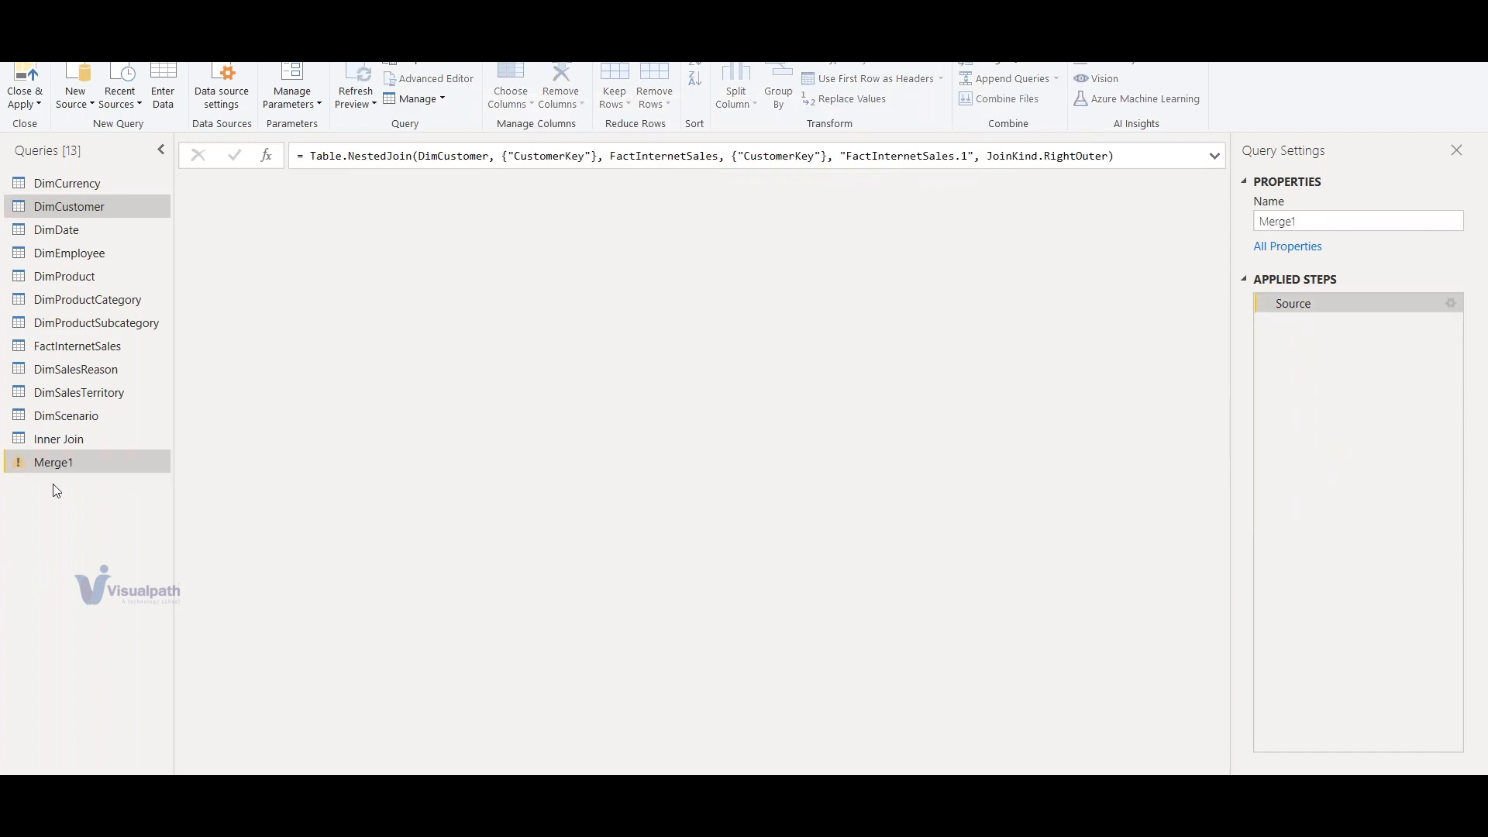
Rename the new right outer merge query to RightOuter Join
key(F2)
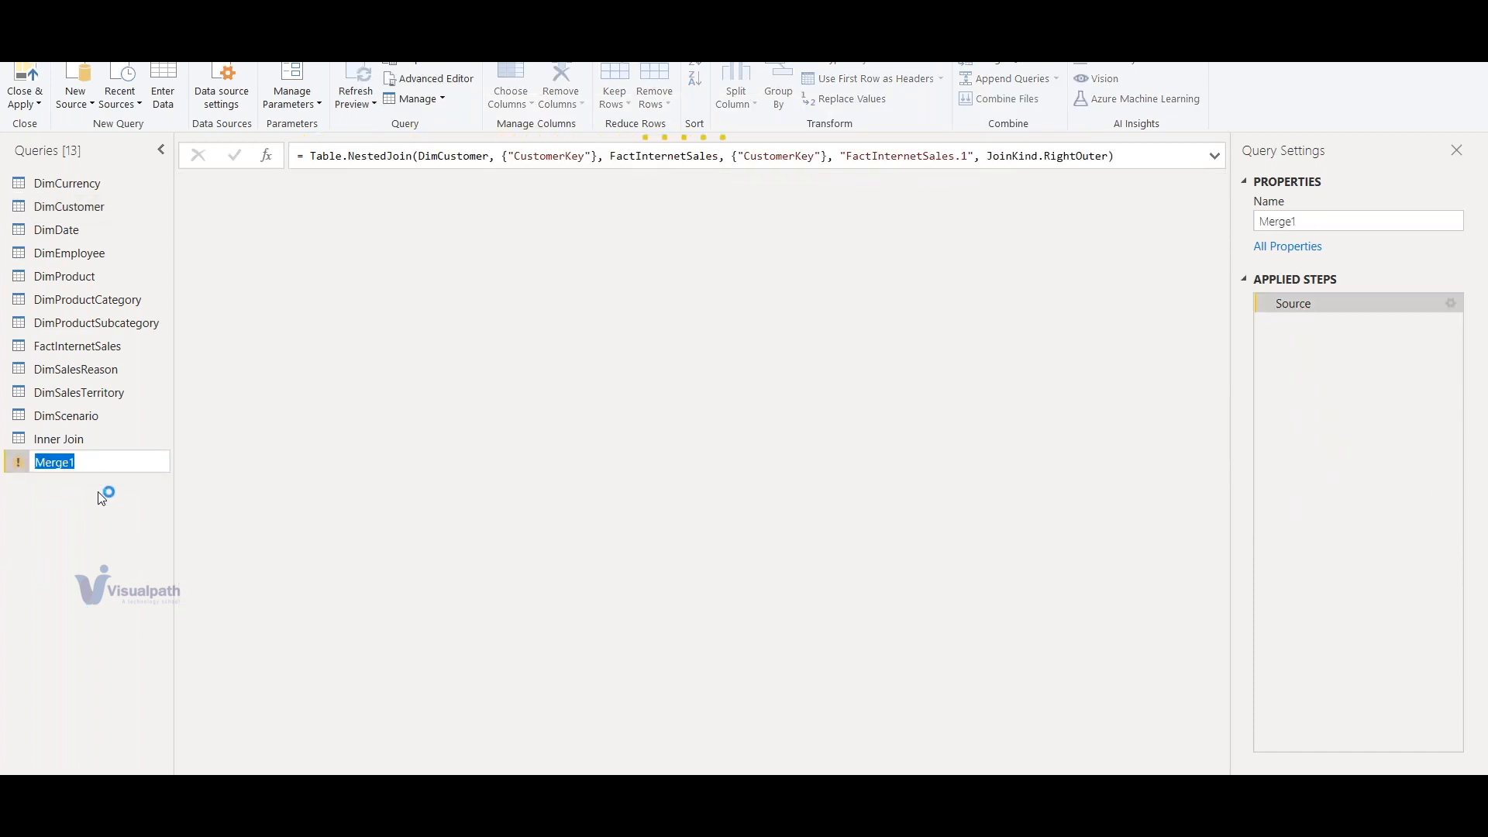
text(RightOuter Join)
key(Return)
Return to the DimCustomer query and switch to the POWER BI MATERIAL document in Word to review the join kind diagrams and definitions
click(43, 186)
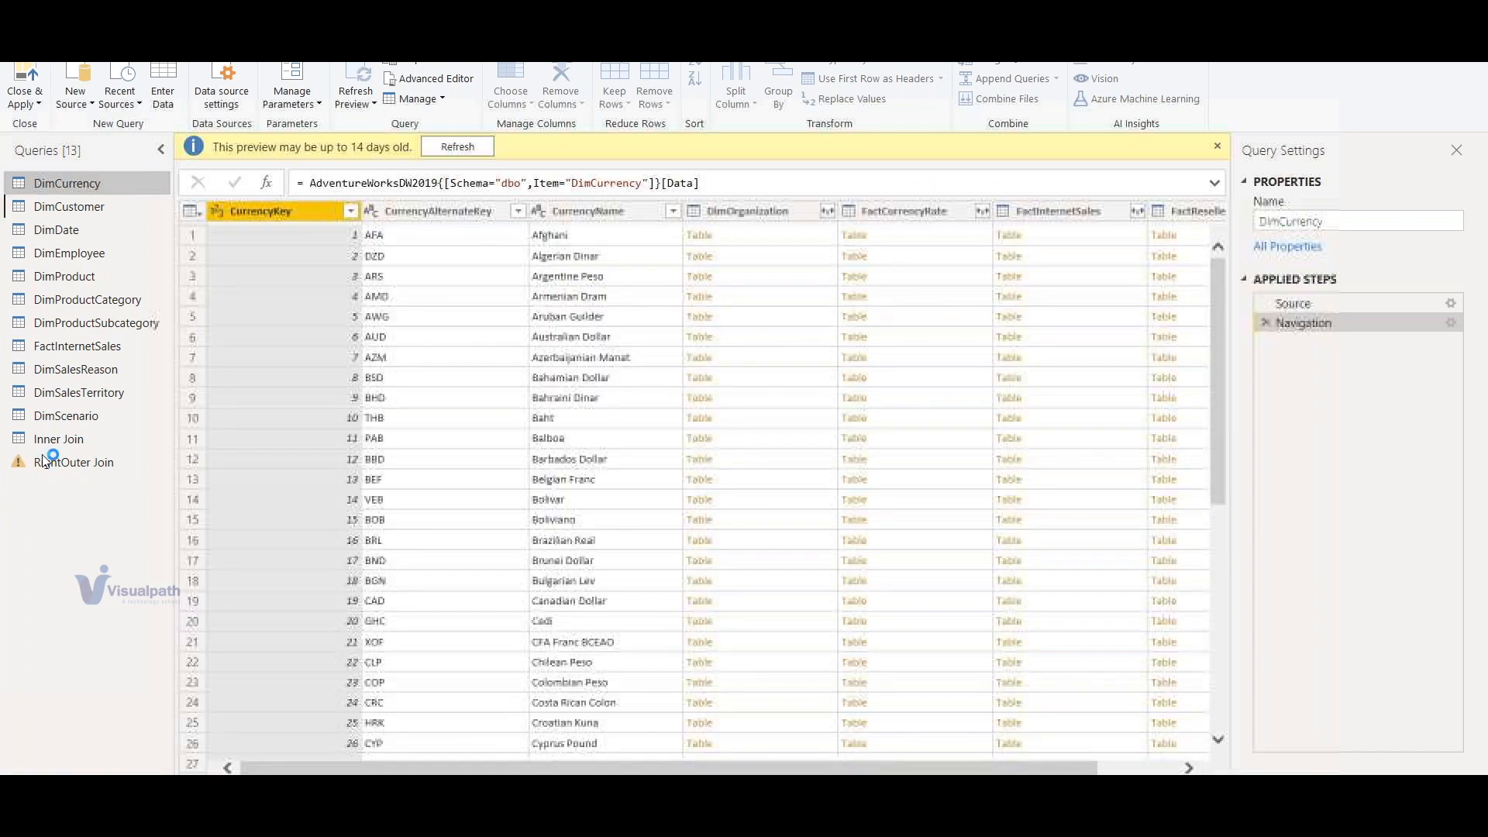
key(Down)
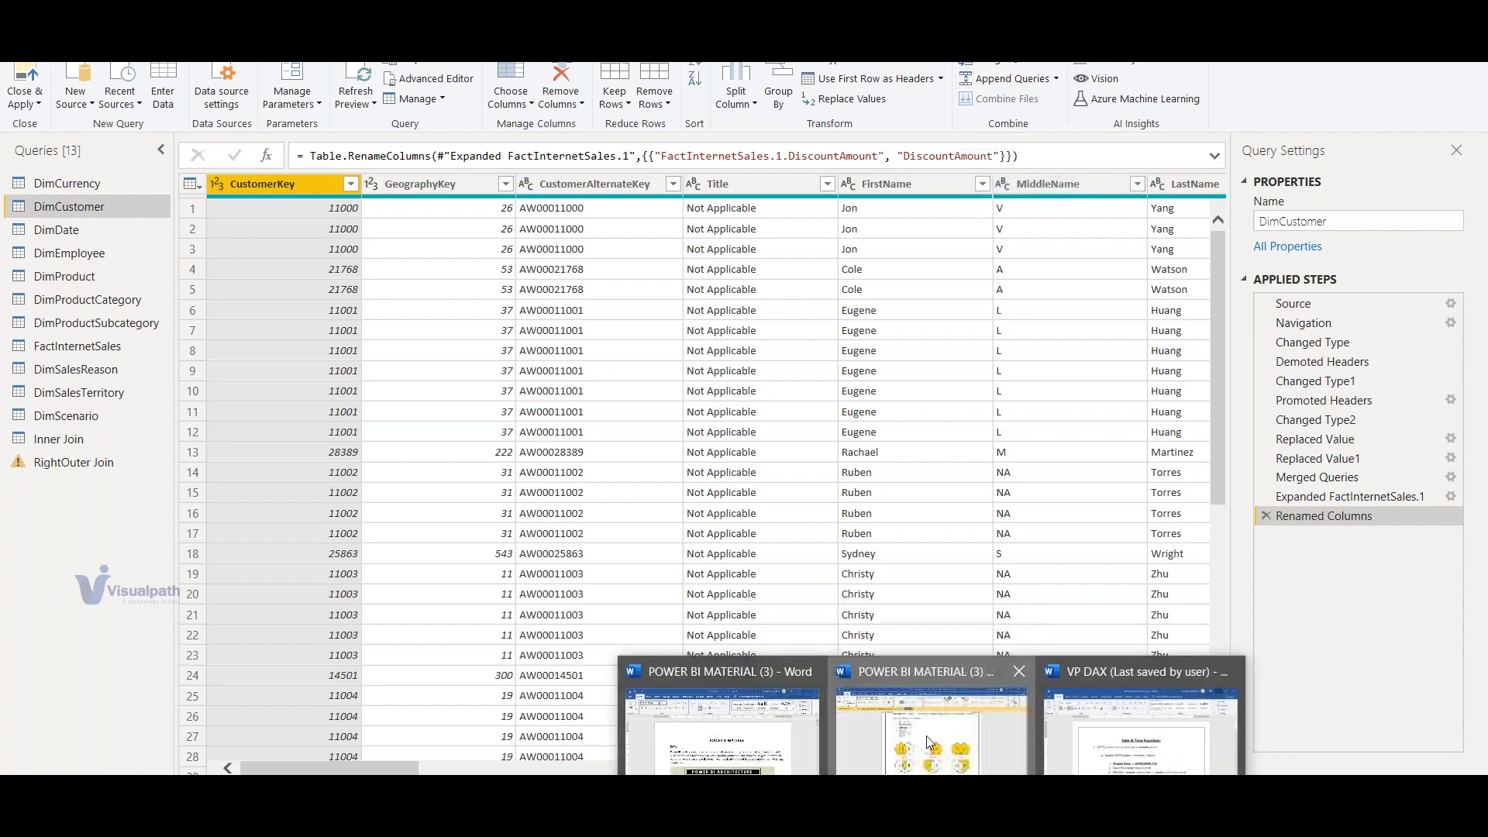
click(930, 713)
scroll(641, 643, down, 10)
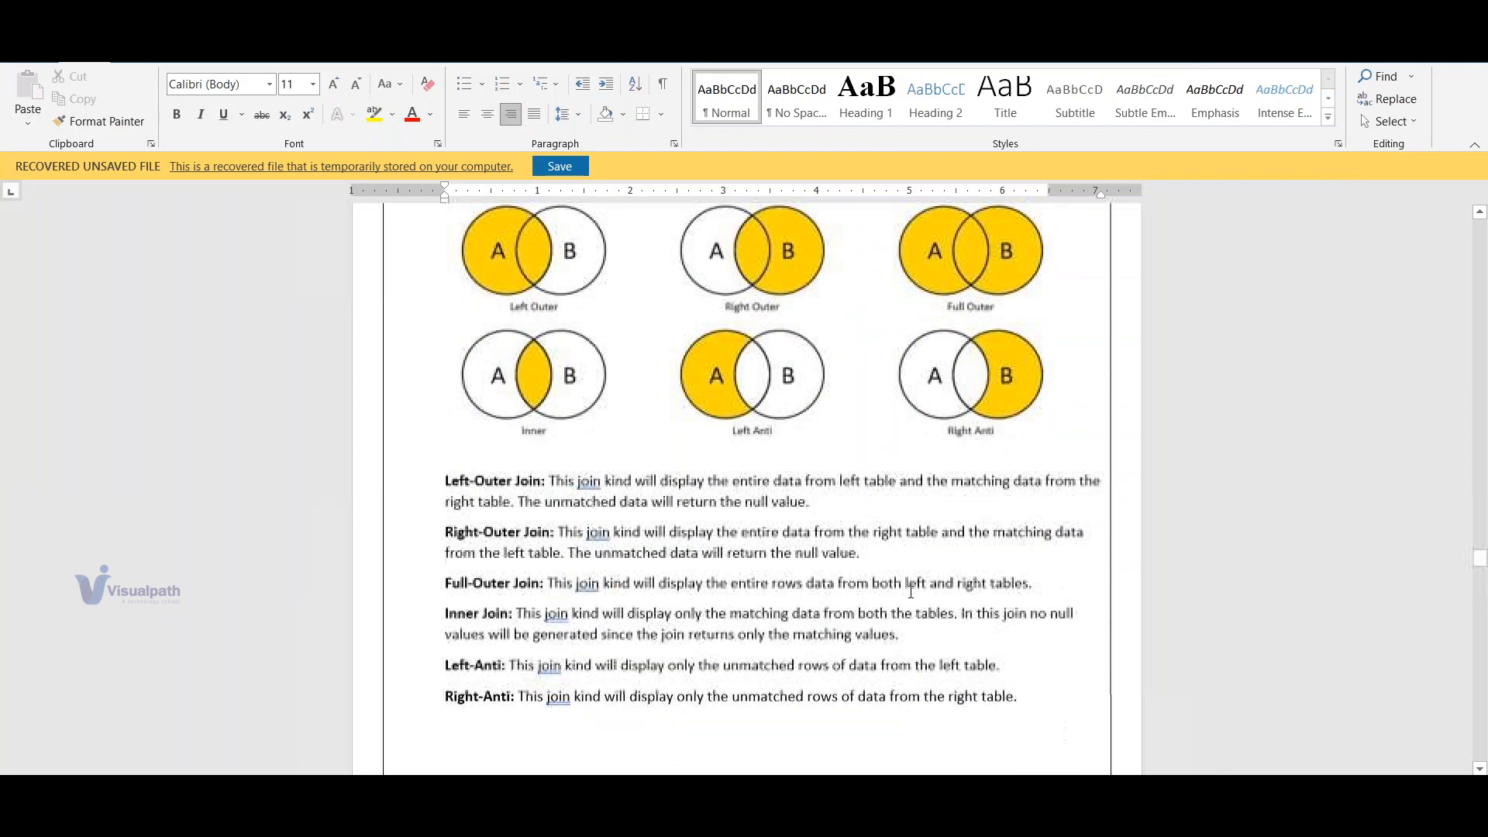
scroll(560, 601, up, 6)
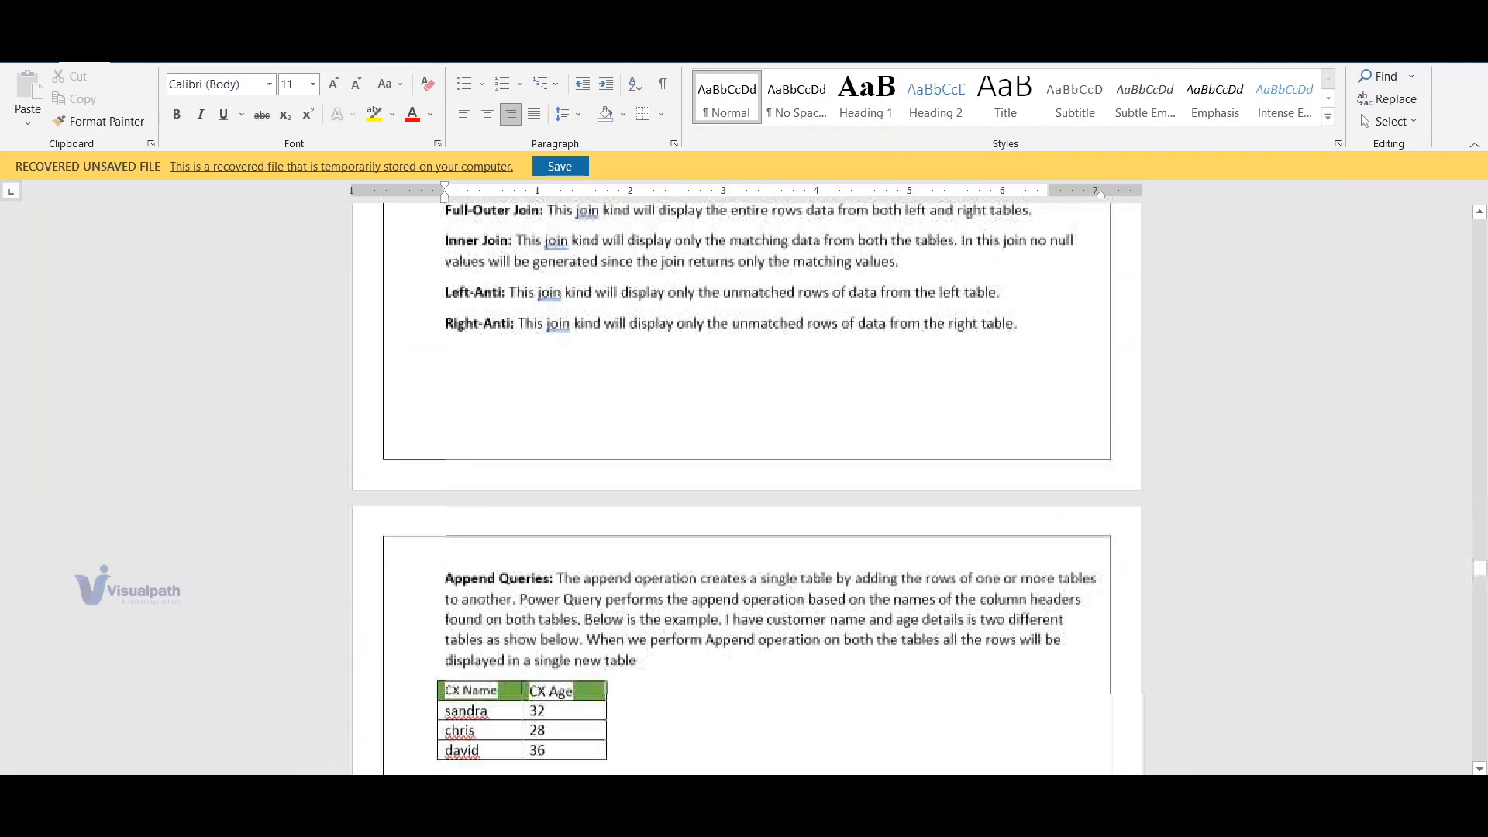
Review the join kind diagrams and definitions and the Append Queries section with its example tables in the Word document
scroll(748, 660, up, 5)
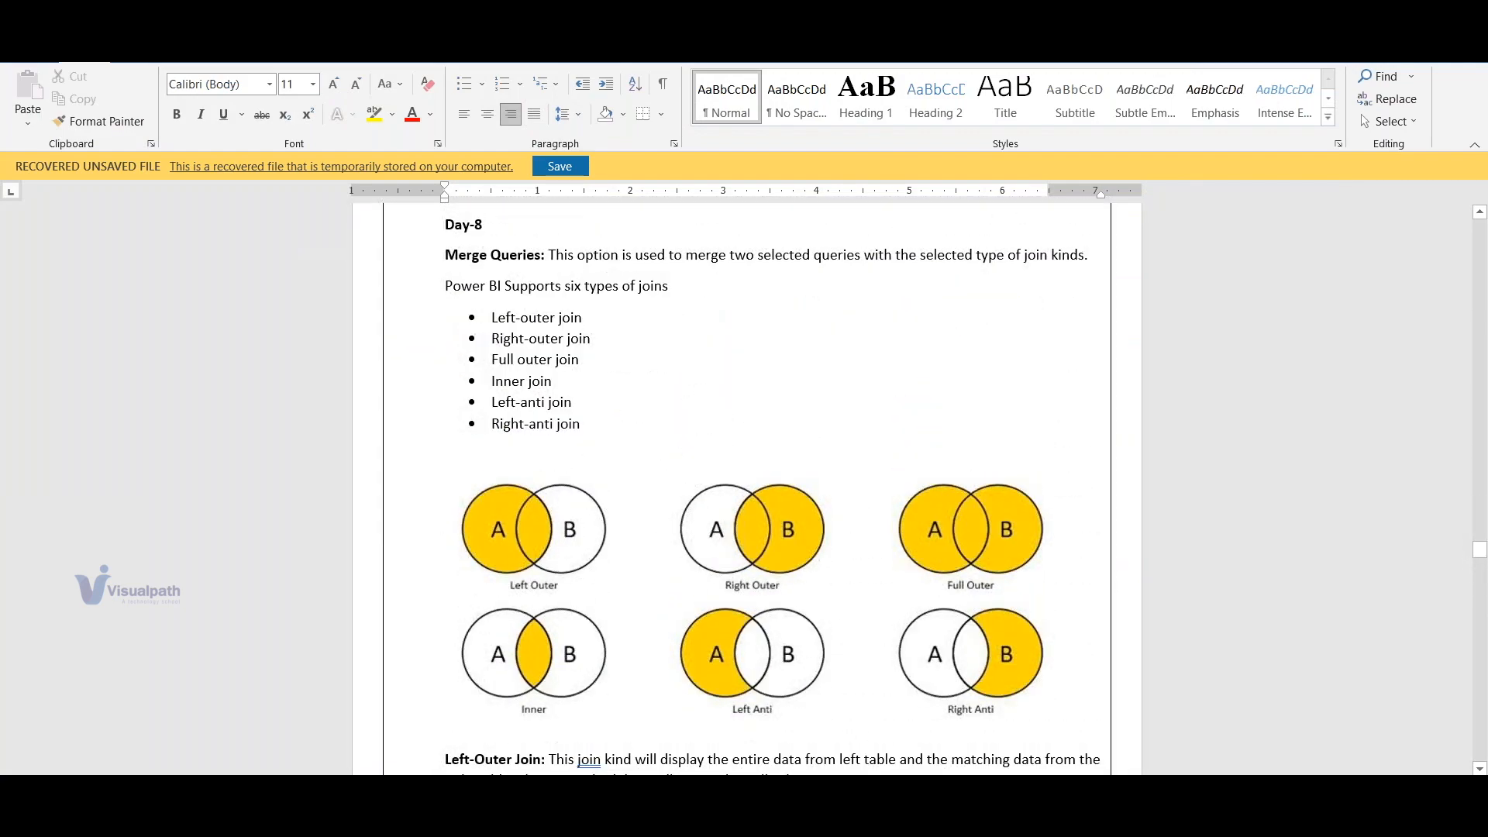
scroll(822, 631, down, 10)
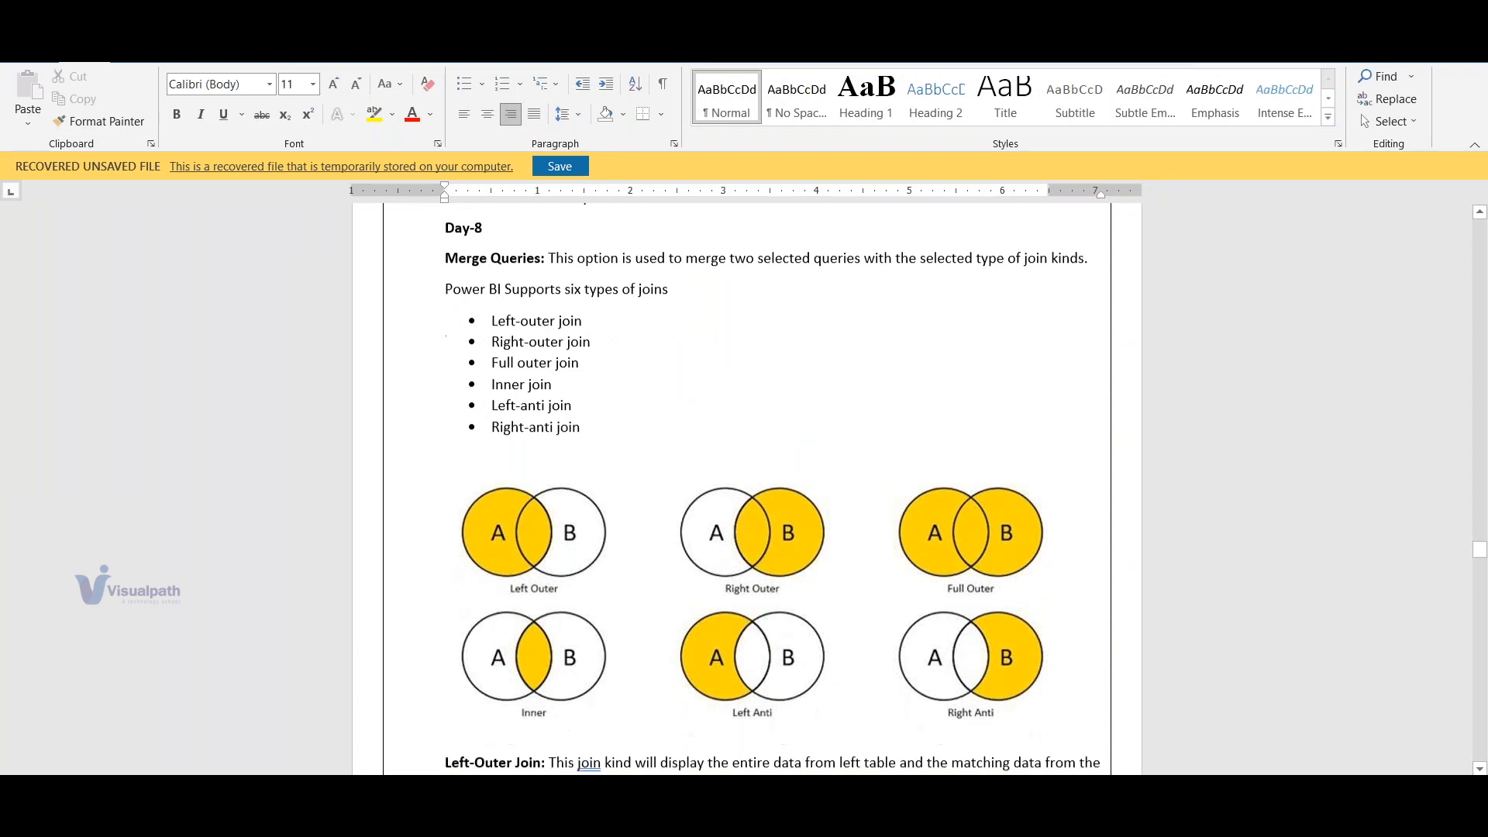
scroll(821, 631, down, 10)
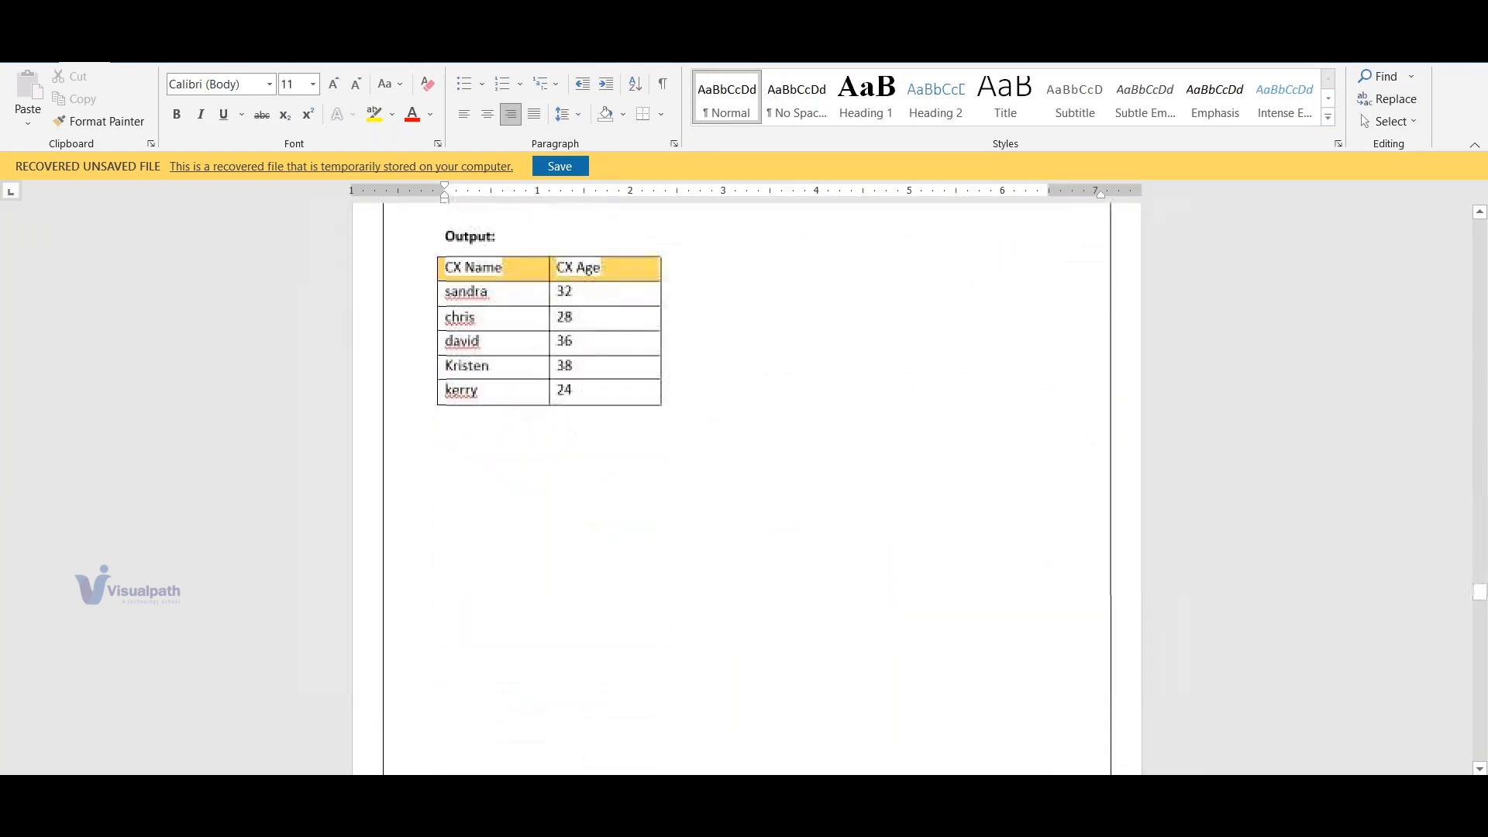
scroll(827, 628, up, 12)
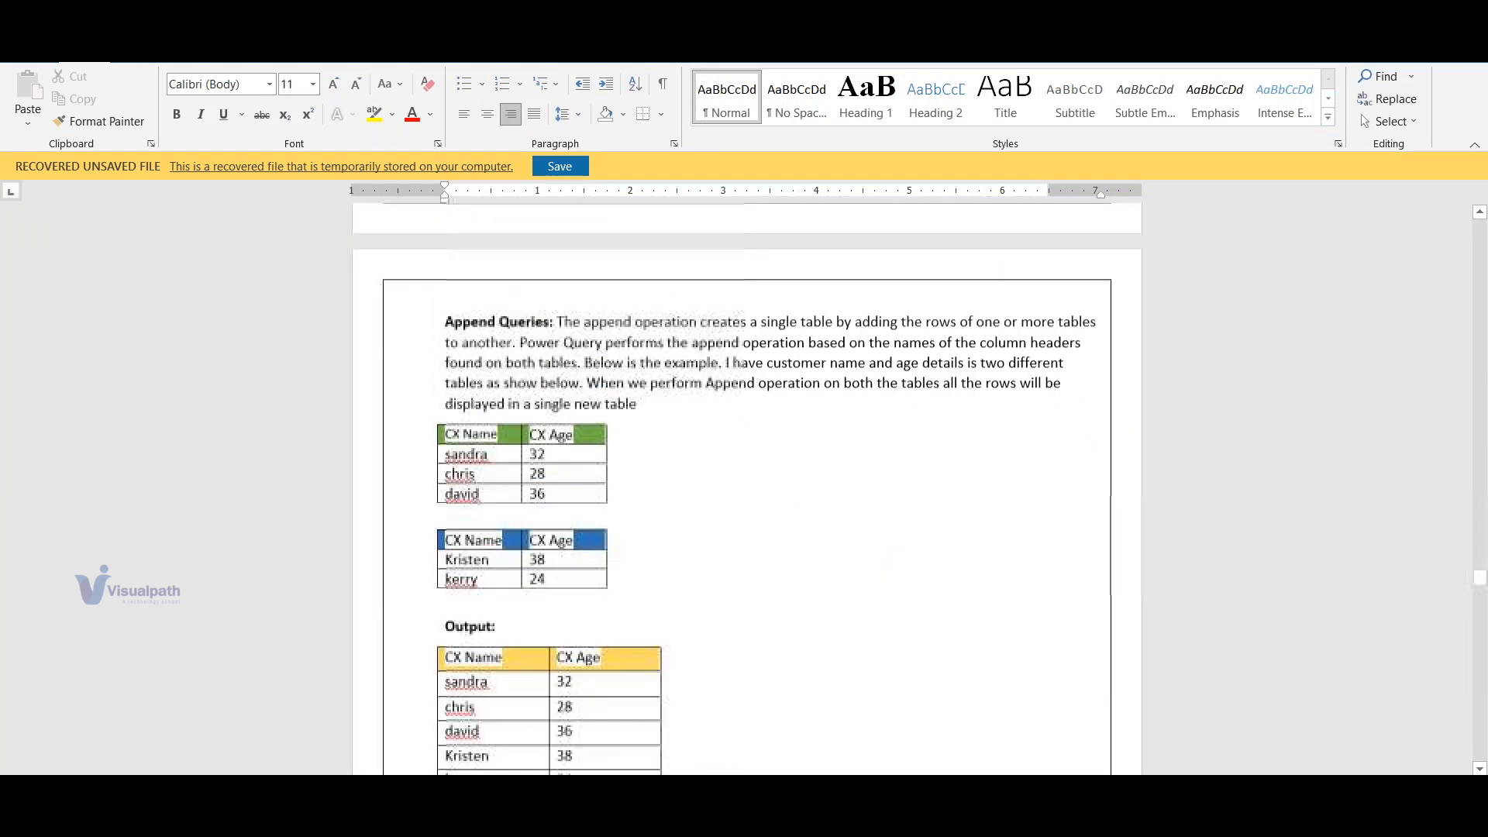
scroll(830, 628, up, 4)
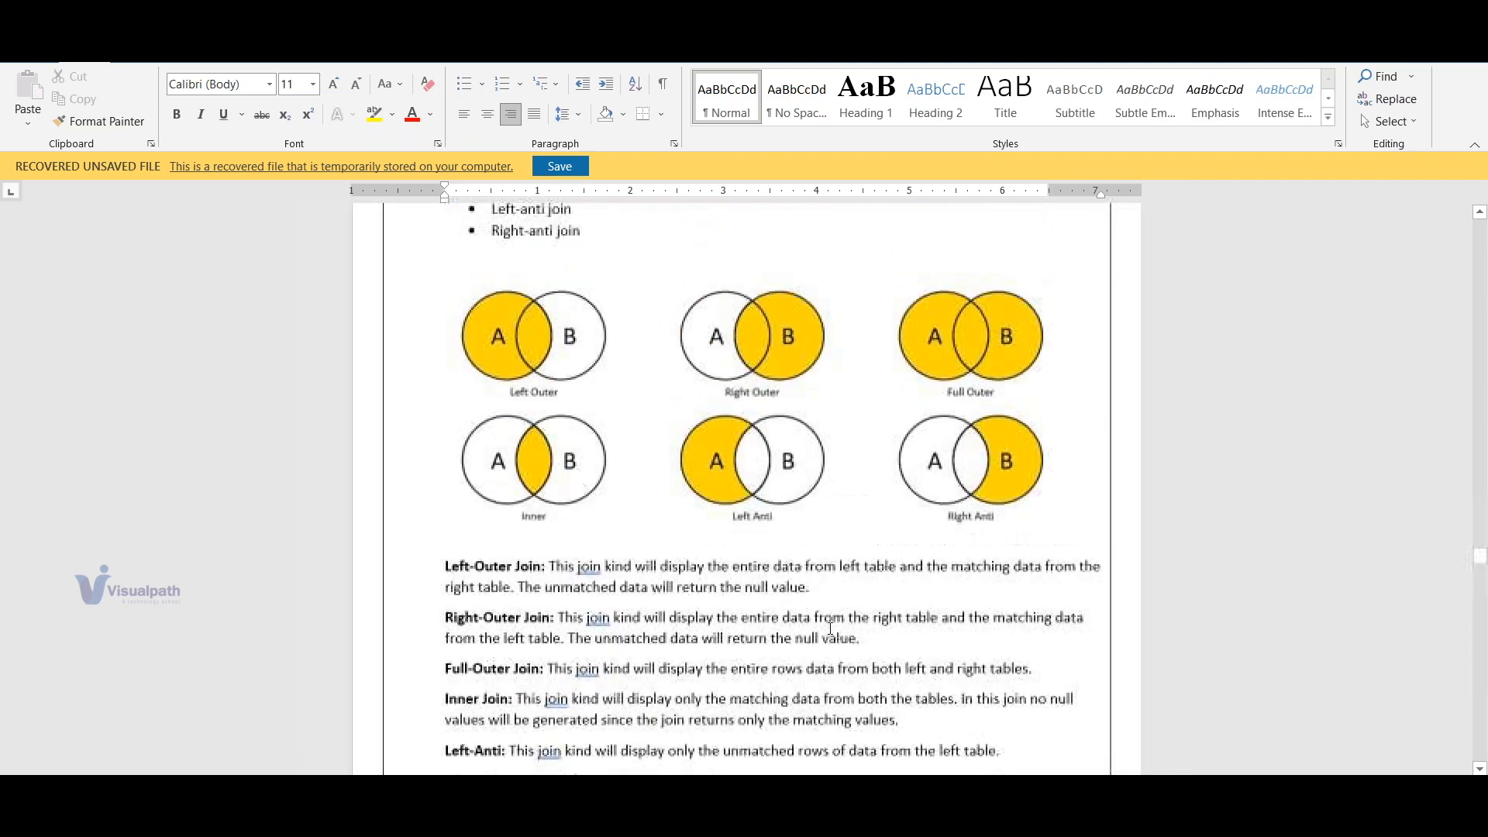
scroll(805, 719, down, 3)
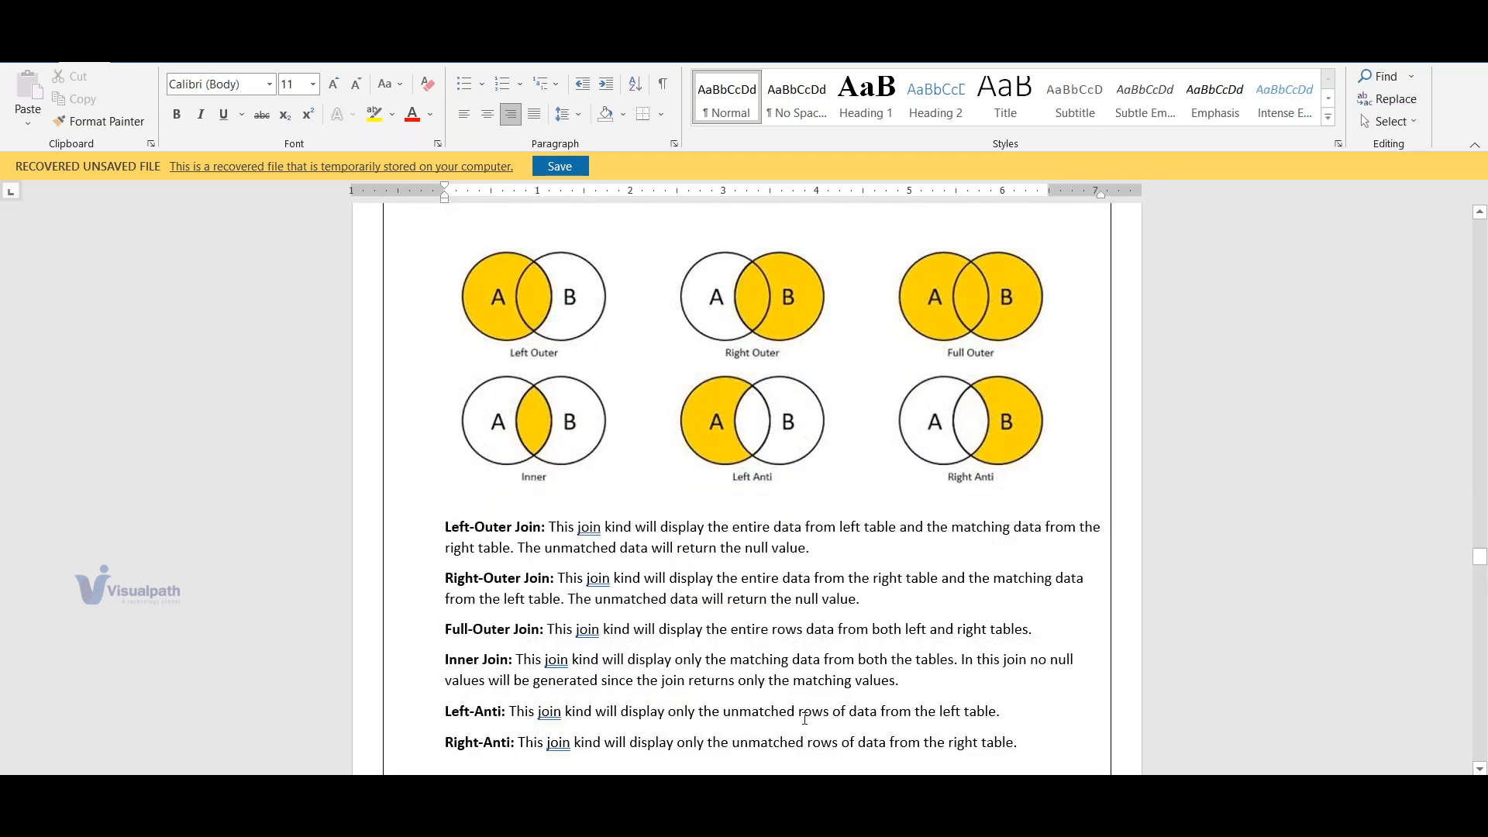
scroll(805, 718, up, 3)
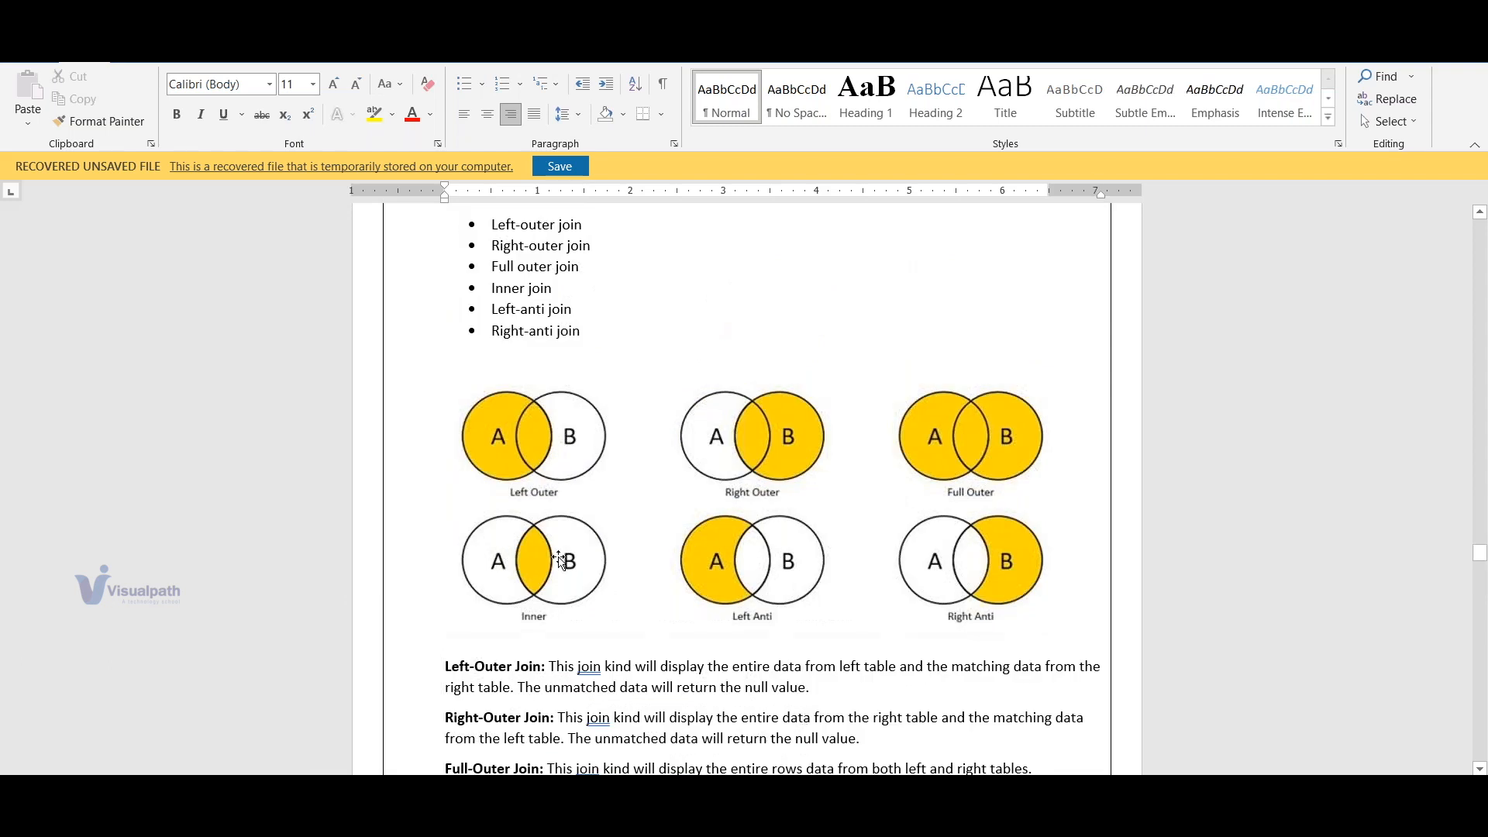
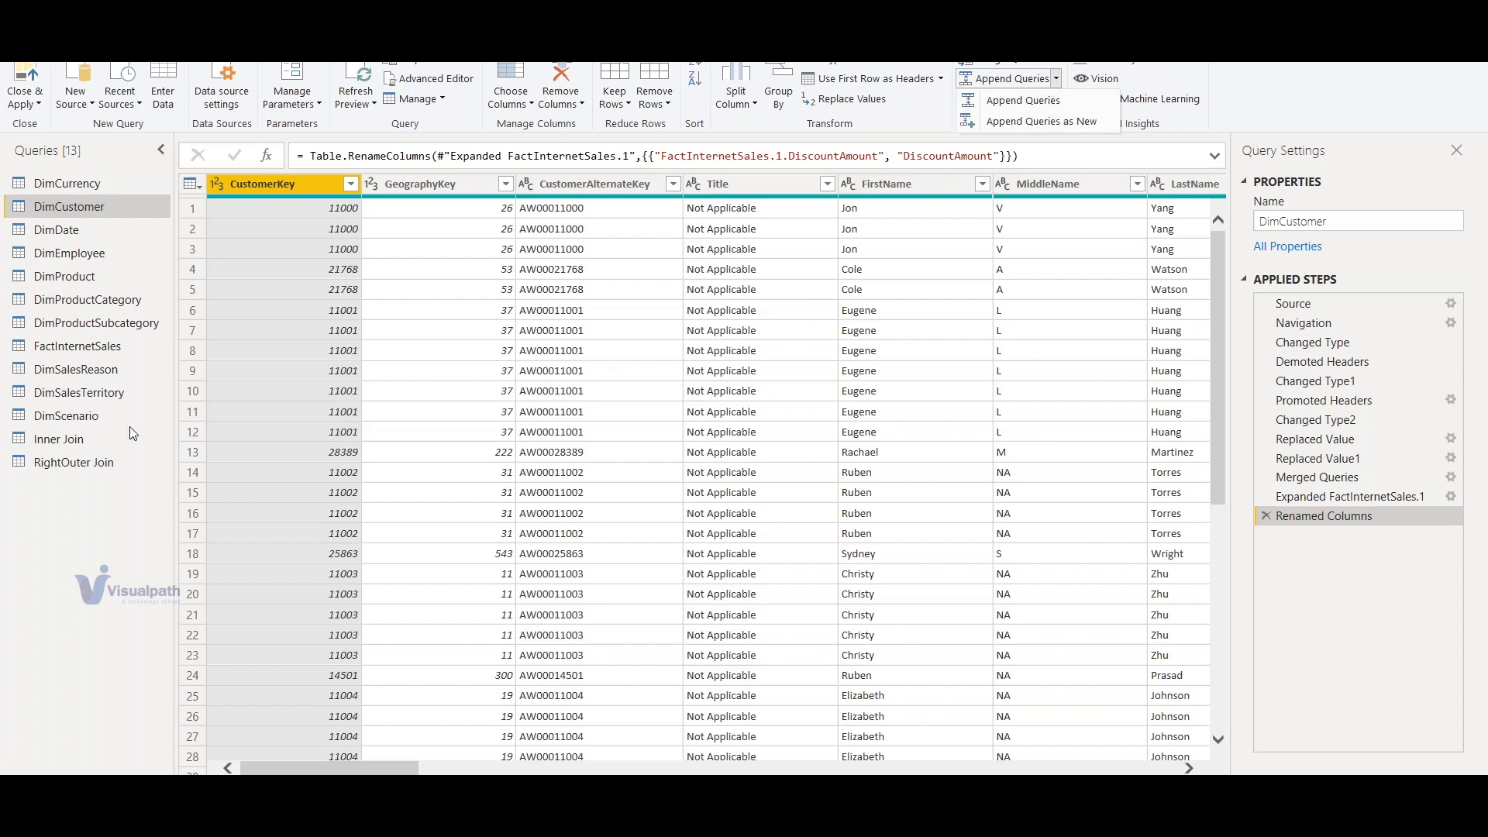
Start a manually entered table in Power Query with two columns named SNo and Name
click(75, 501)
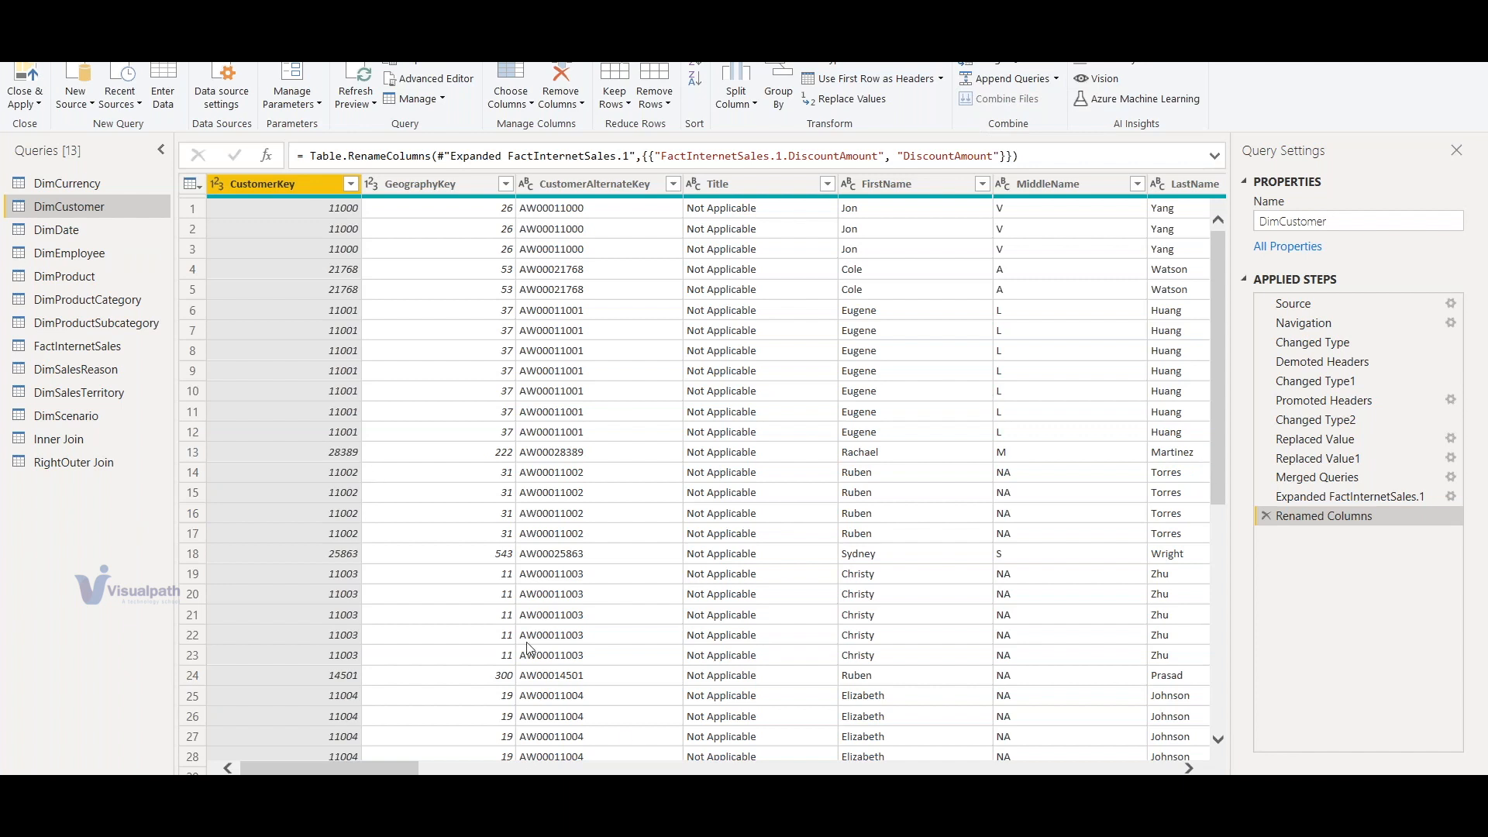
click(165, 93)
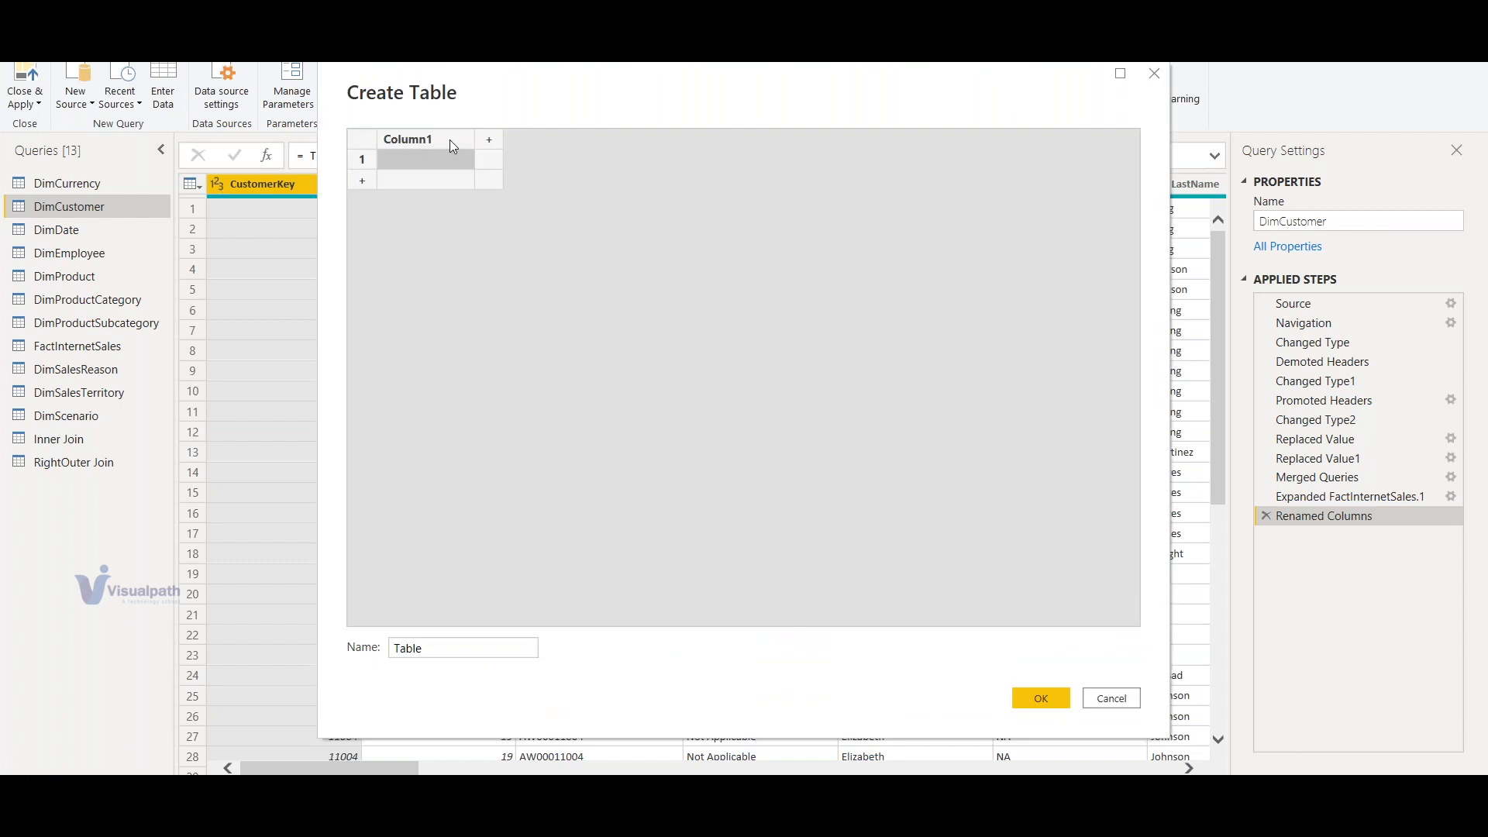
double_click(450, 140)
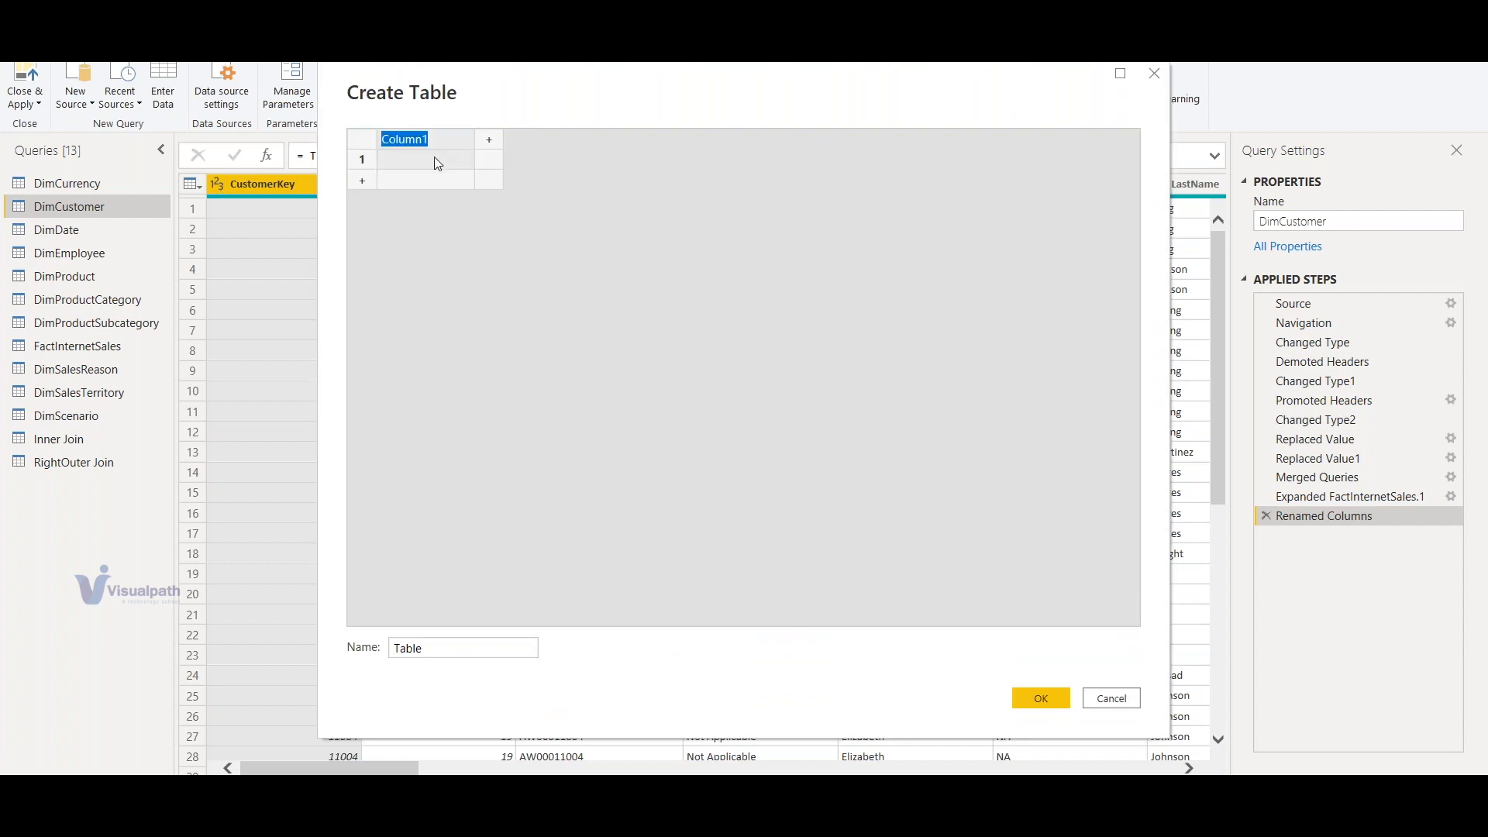
text(SNo)
key(Tab)
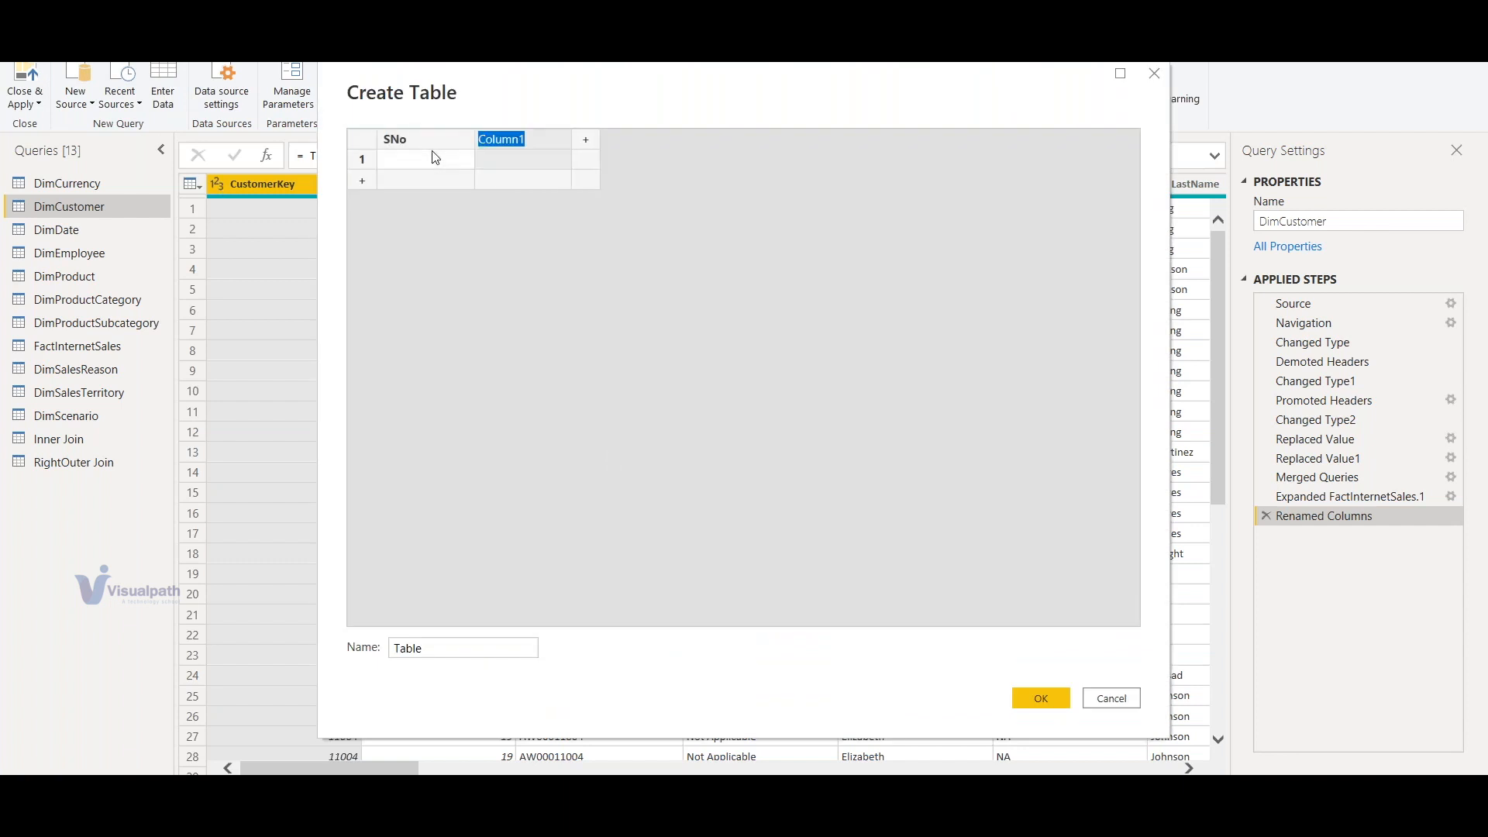
text(Name)
Enter 1, 2 and 3 in the first three rows of the SNo column
click(426, 166)
text(1)
key(Return)
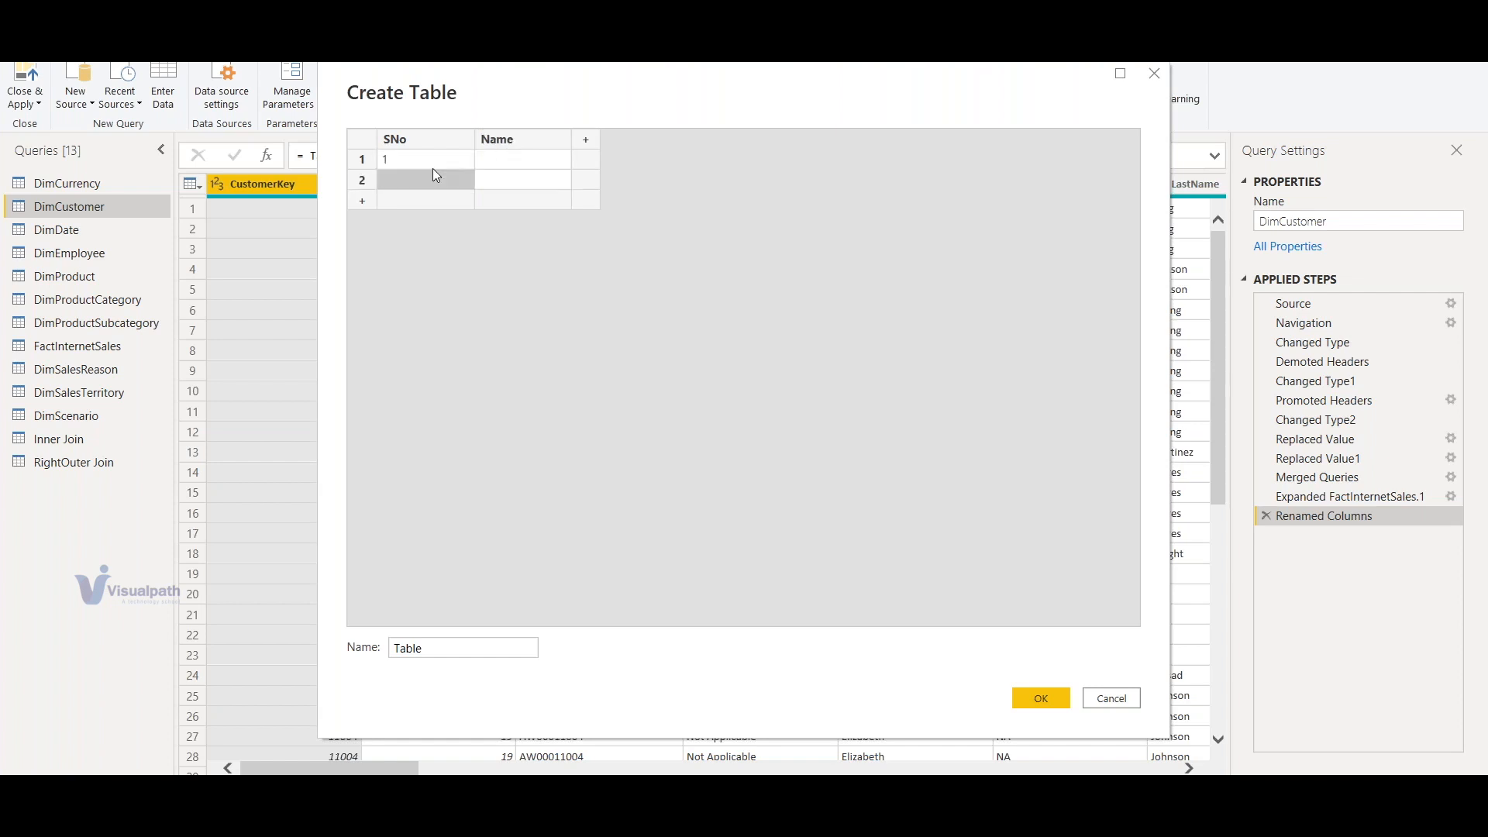
text(2)
key(Return)
text(3)
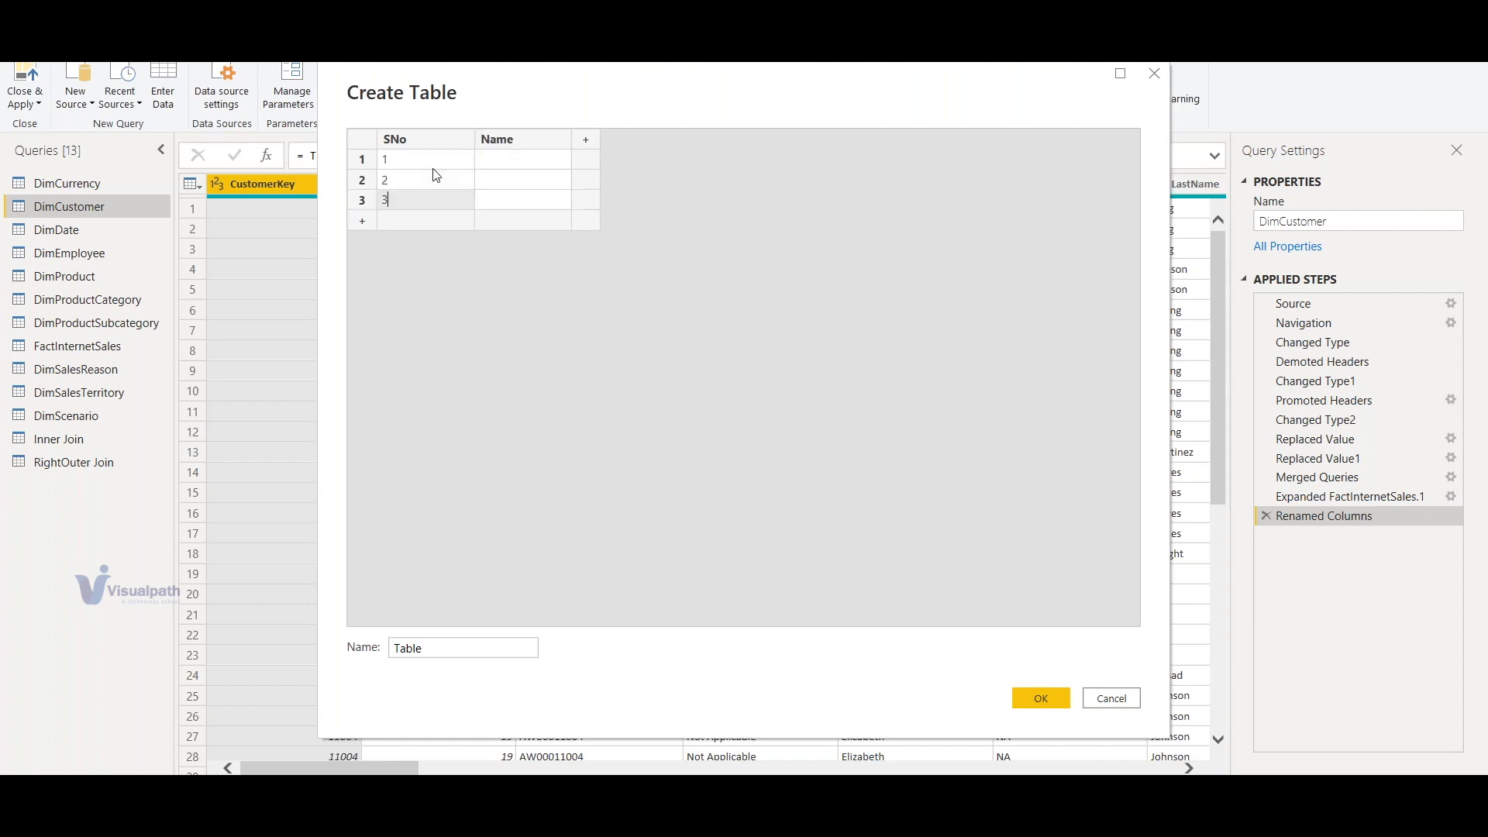
Fill the Name column with a sample first name for each of the three rows and load the table as a query
click(532, 162)
text(john)
key(Return)
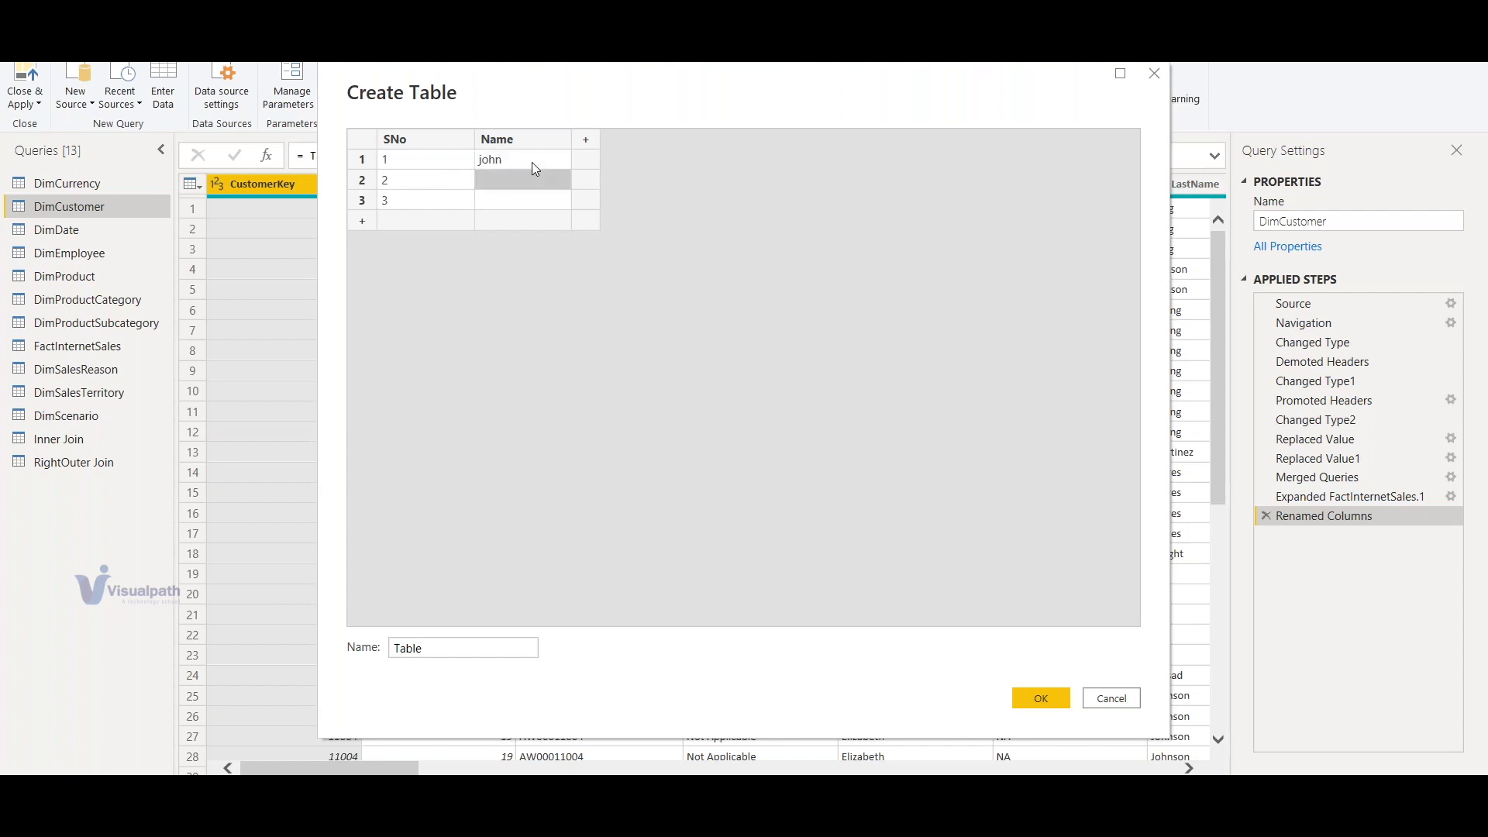
text(kevin)
key(Return)
text(sara)
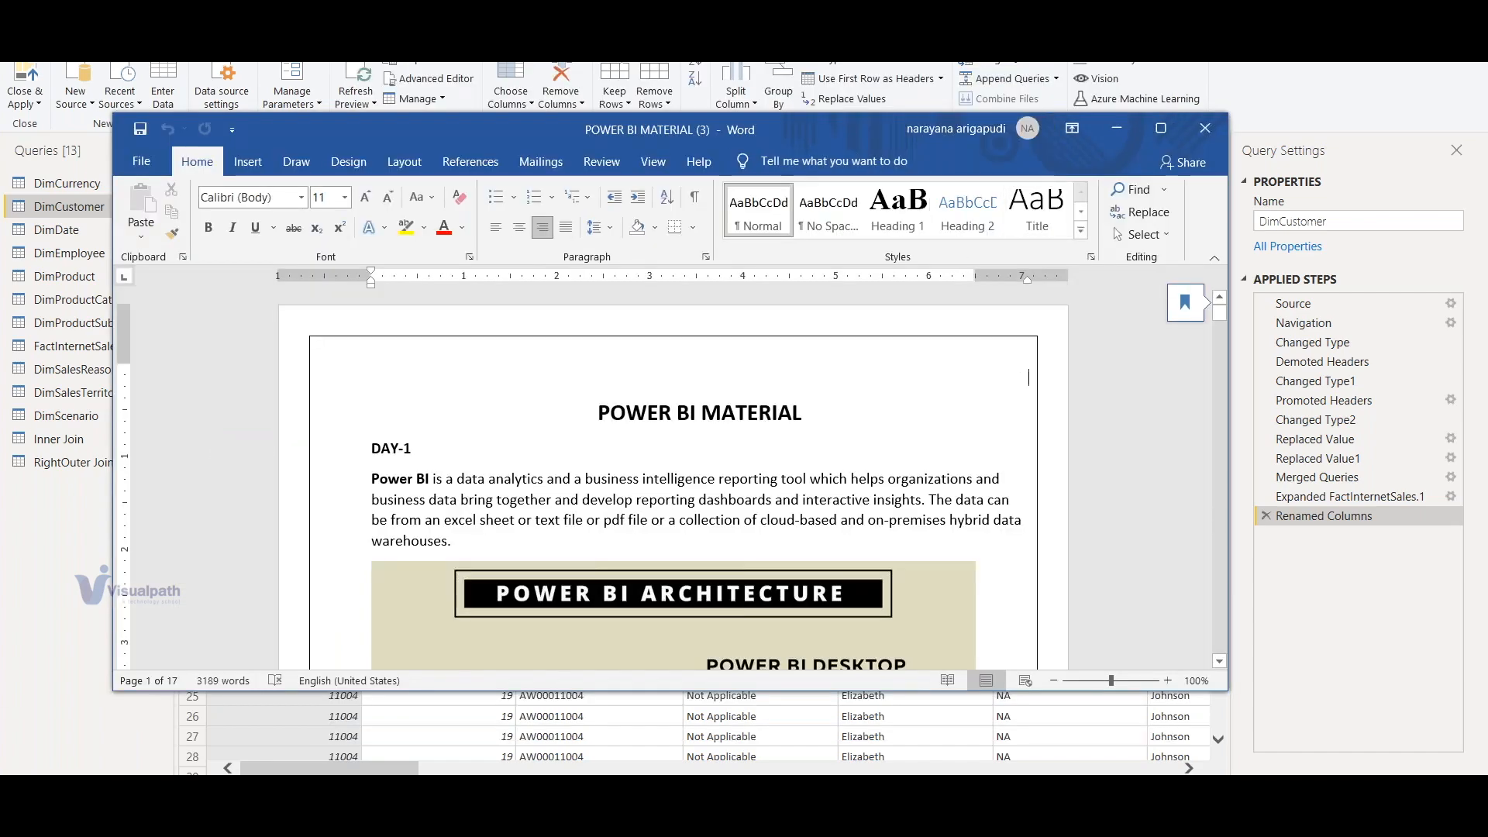
click(1117, 128)
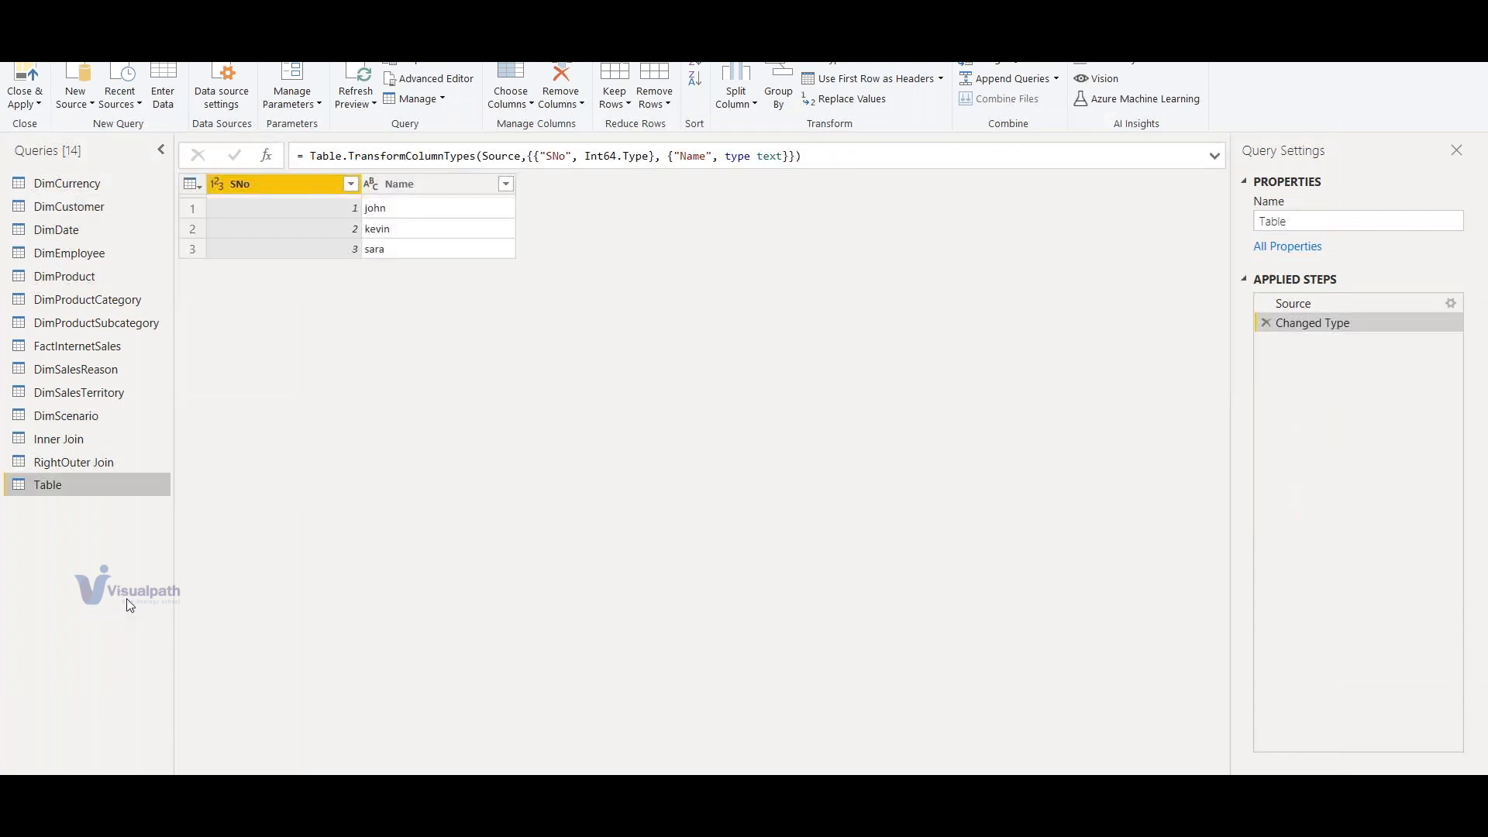
Start a second manually entered table with an SNo column containing 4, 5 and 6
click(168, 93)
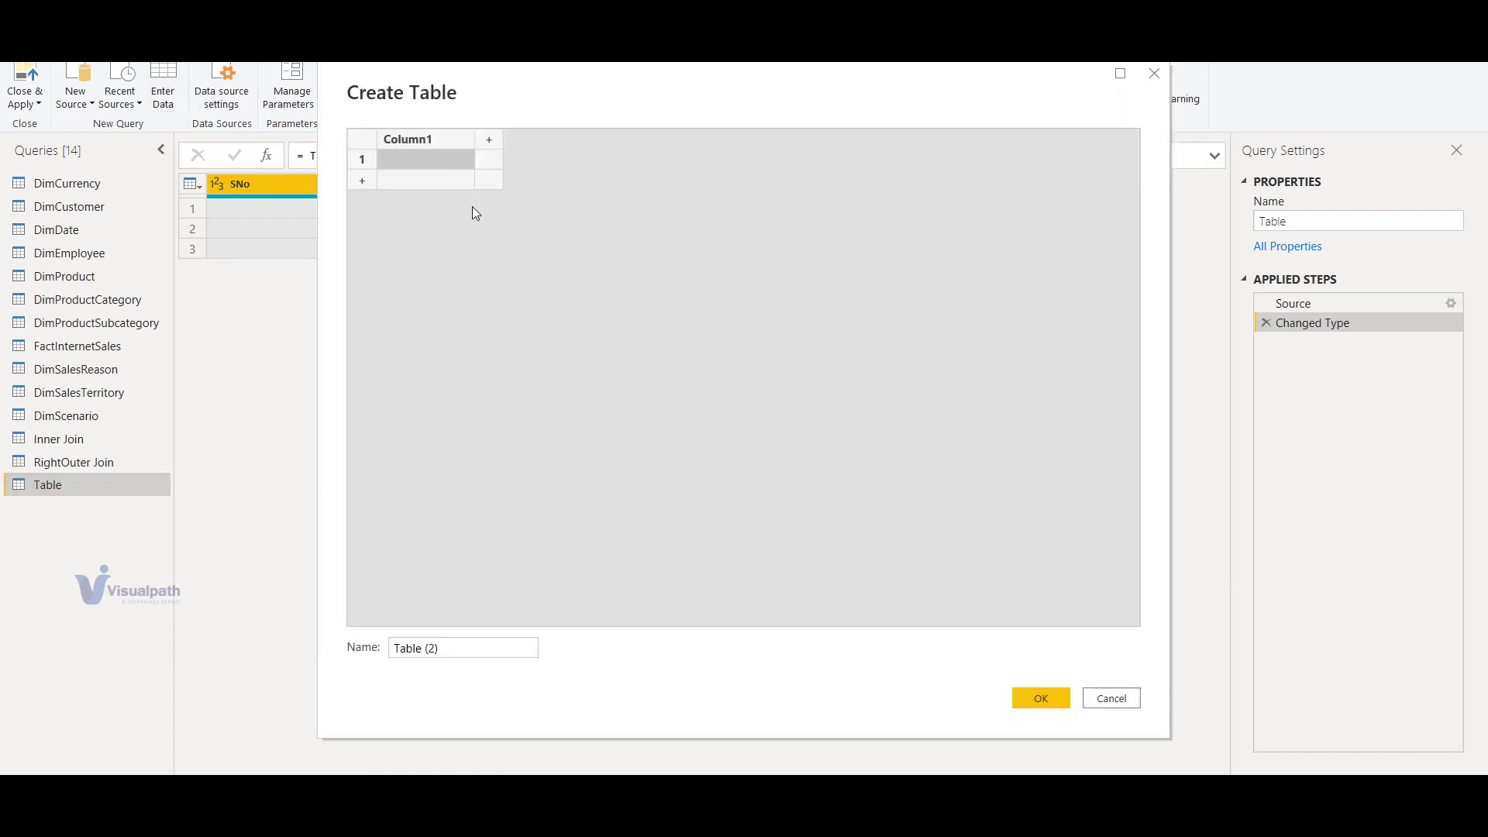
double_click(465, 142)
text(SNo)
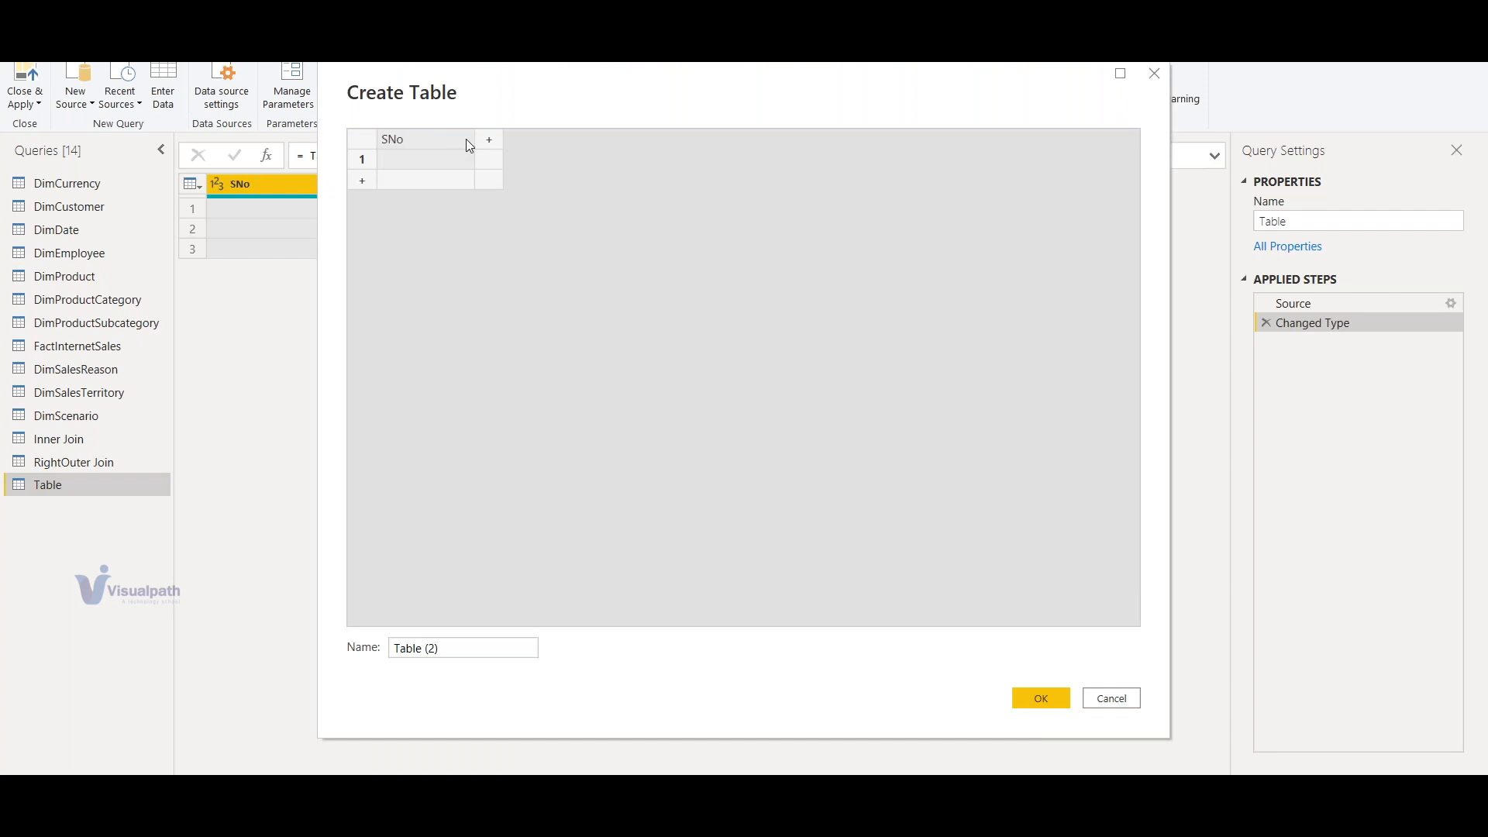
key(Return)
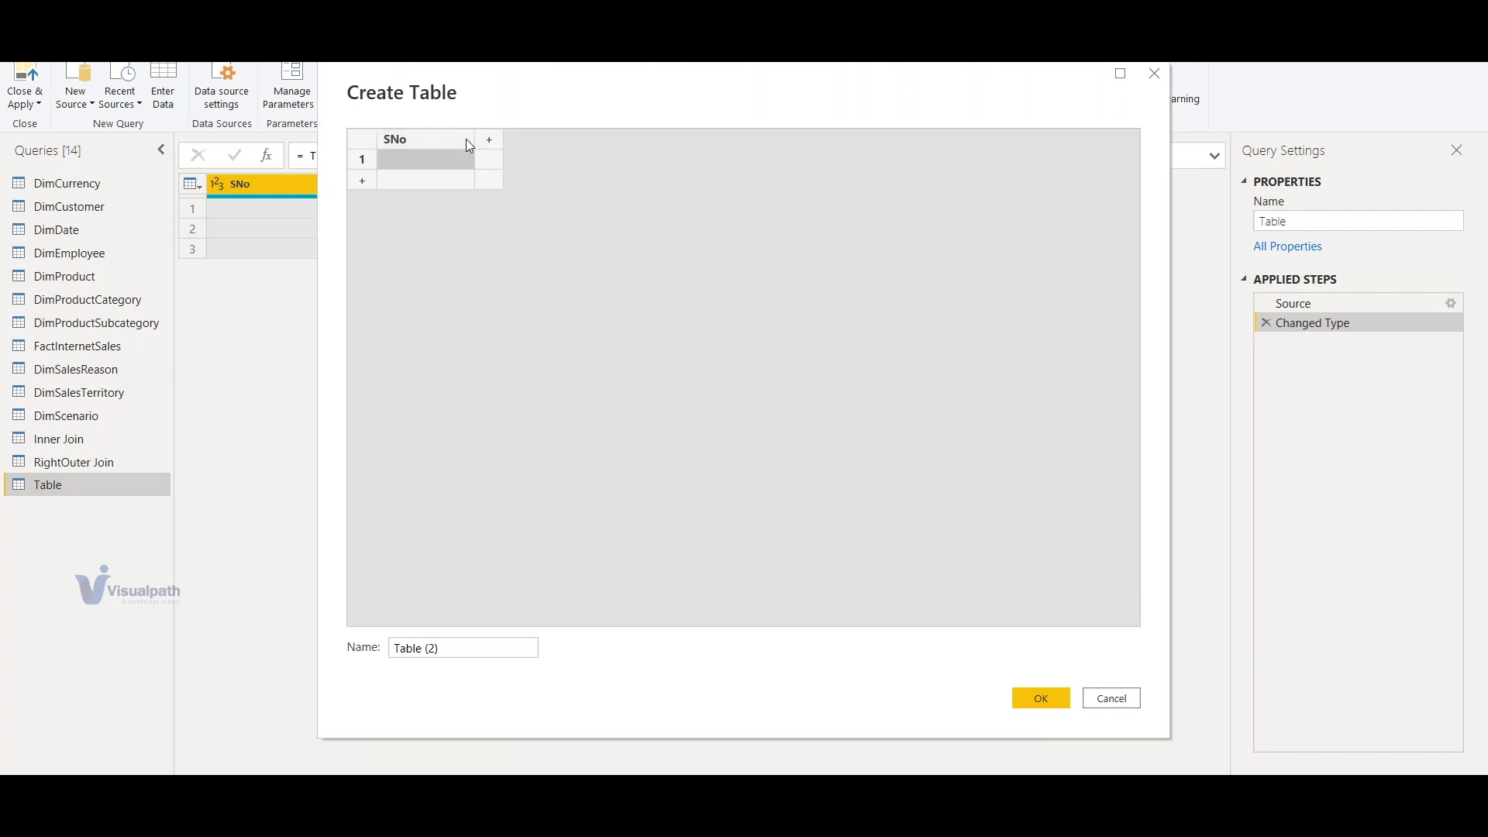
text(4)
key(Return)
text(5)
key(Return)
text(6)
key(Return)
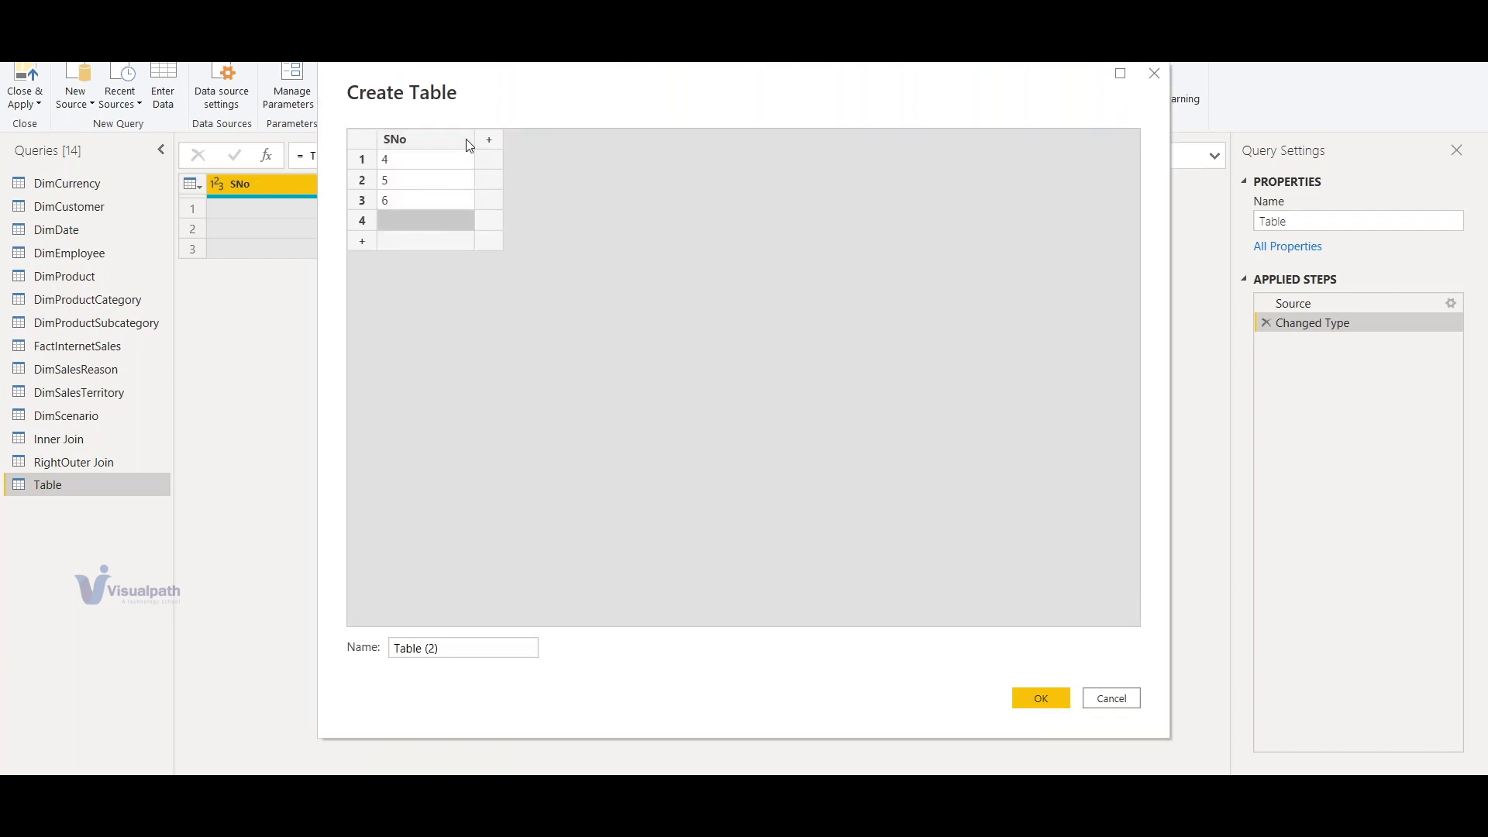
Add a Name column to the second table and enter a sample first name for rows 4, 5 and 6
click(497, 139)
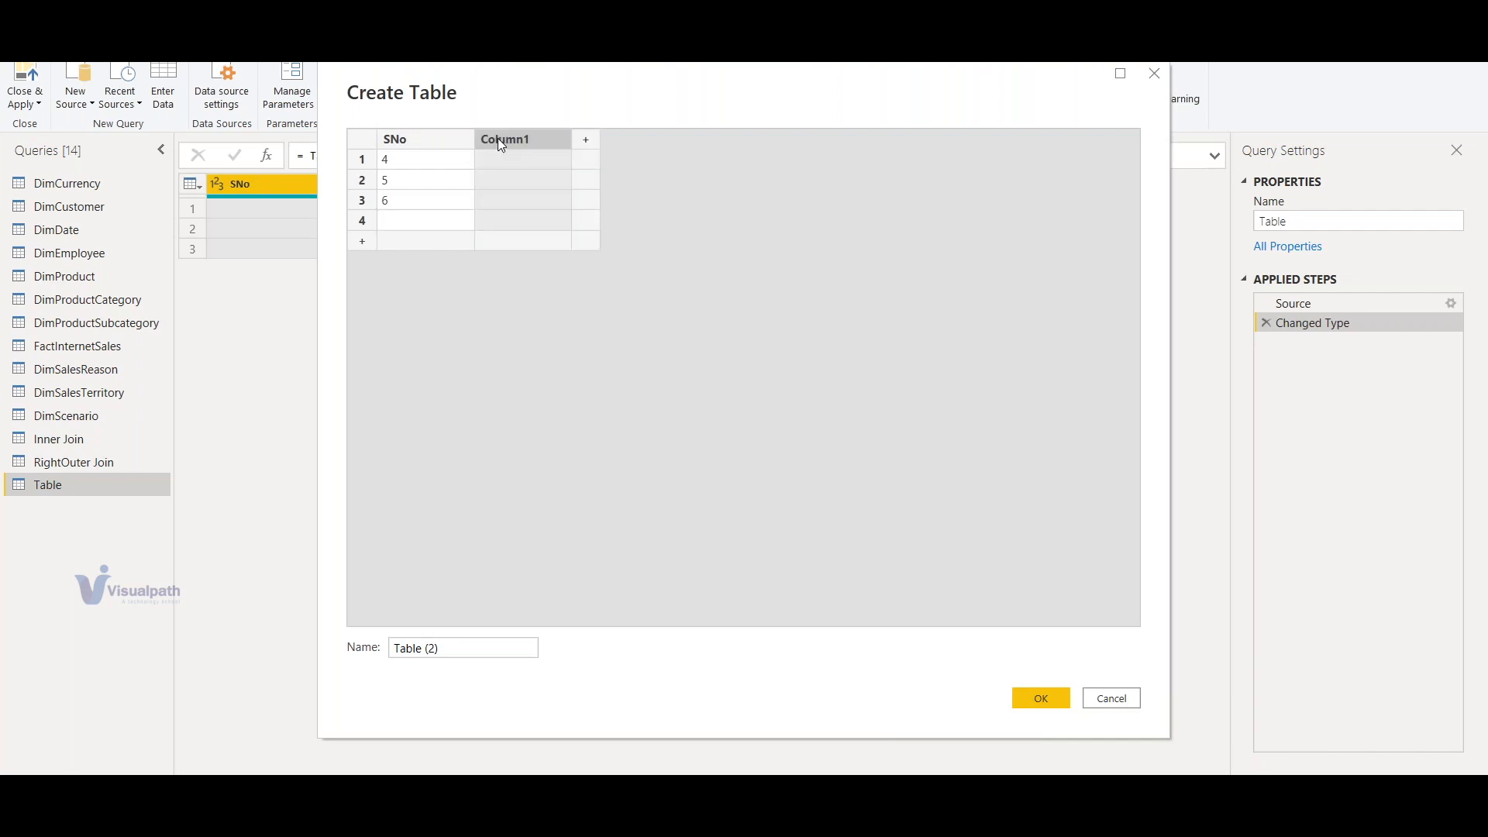
double_click(507, 144)
text(Name)
click(548, 159)
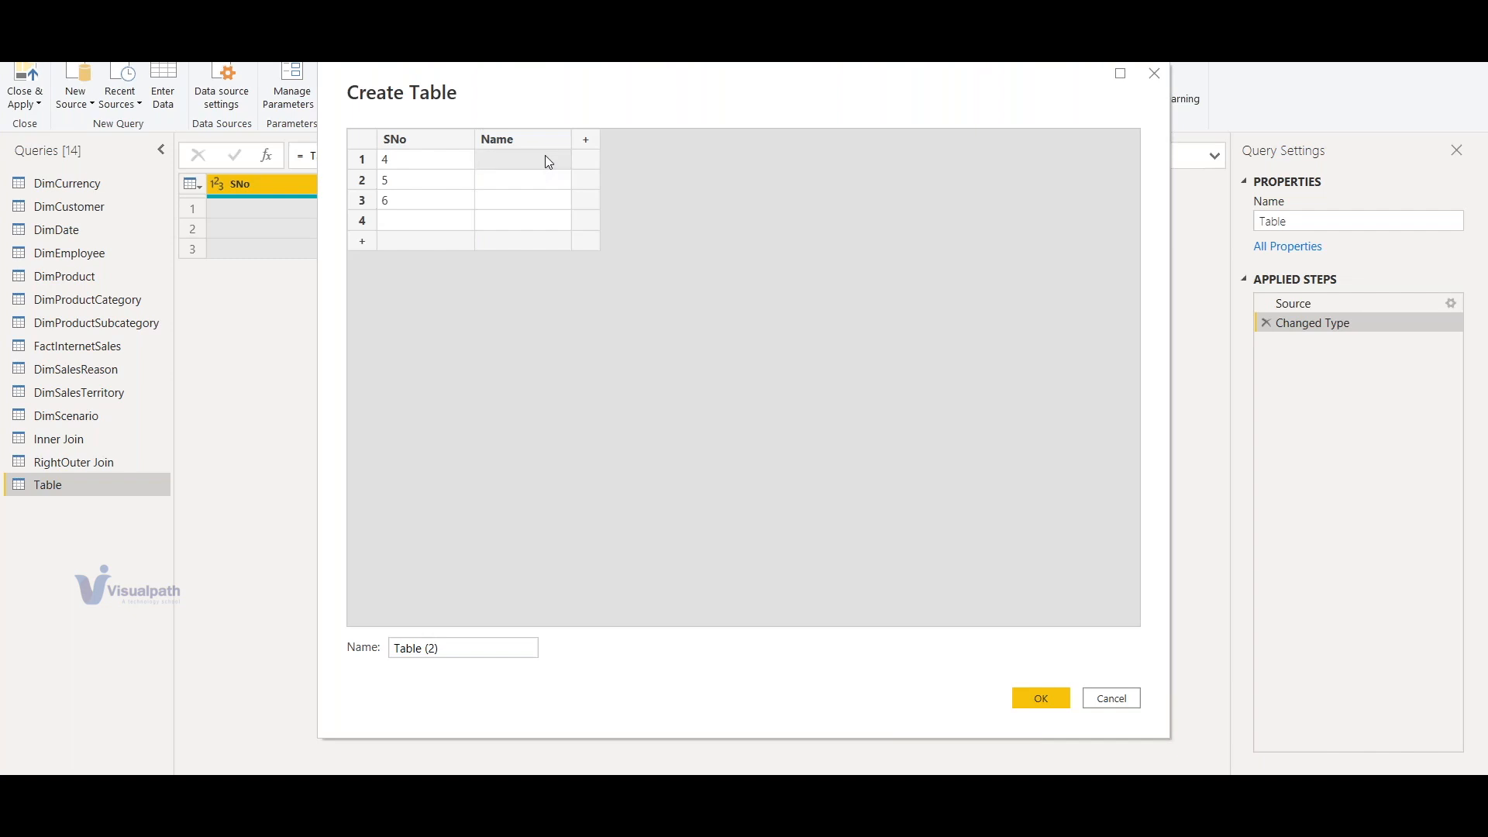
text(Darth)
key(Return)
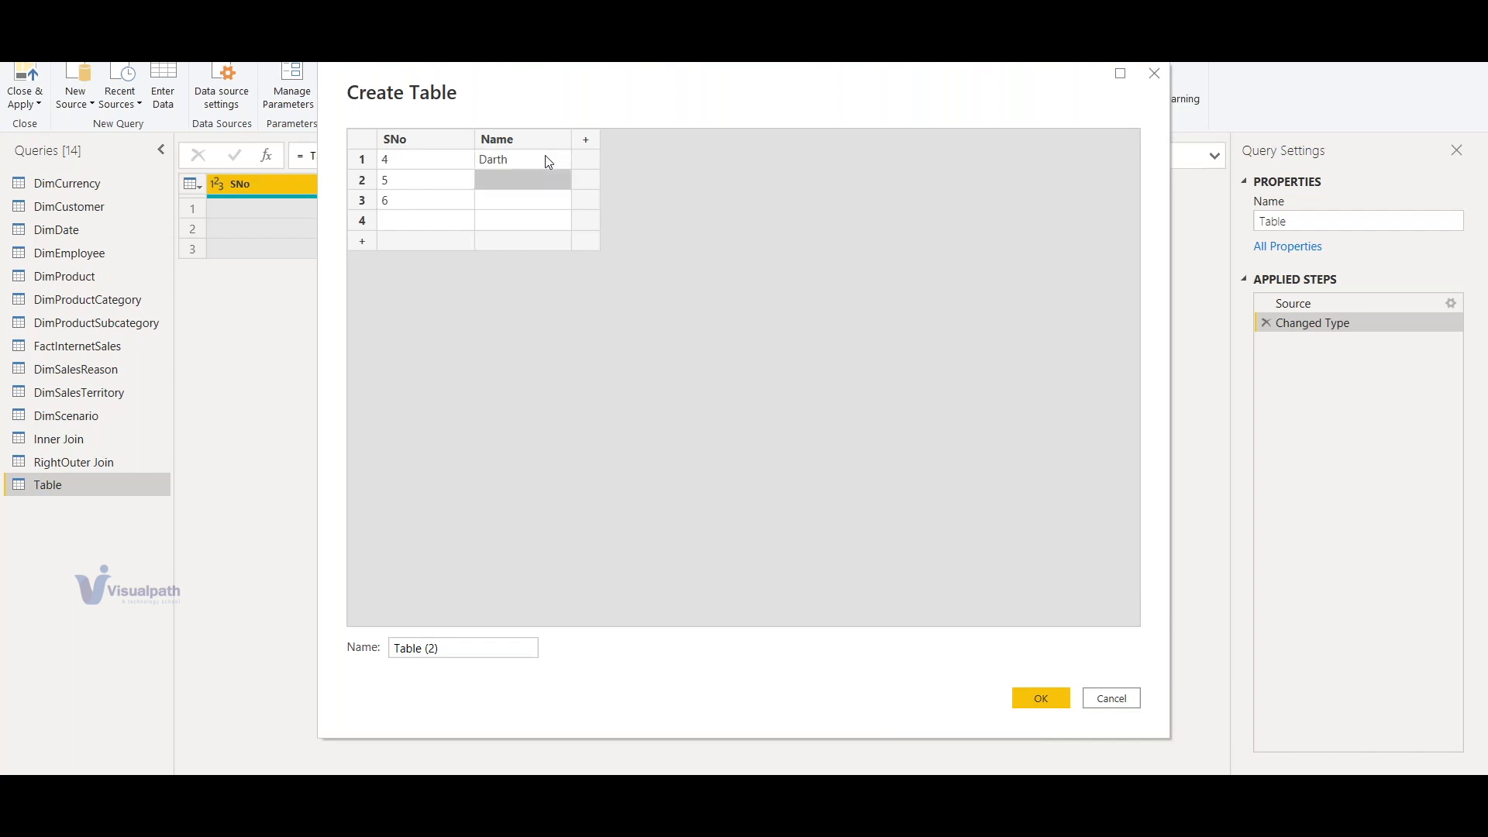
text(Lee)
key(Return)
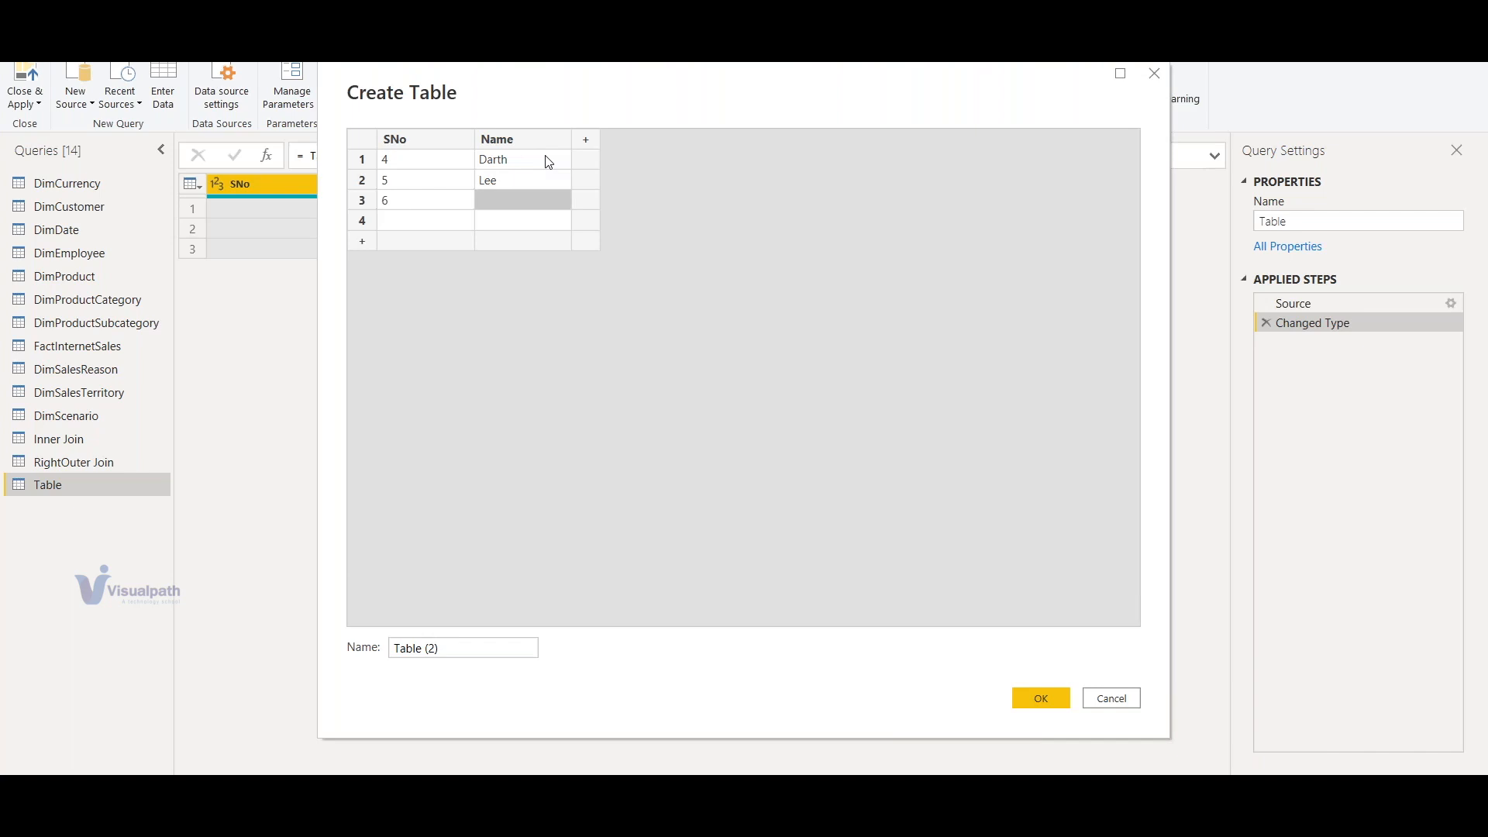
text(jack)
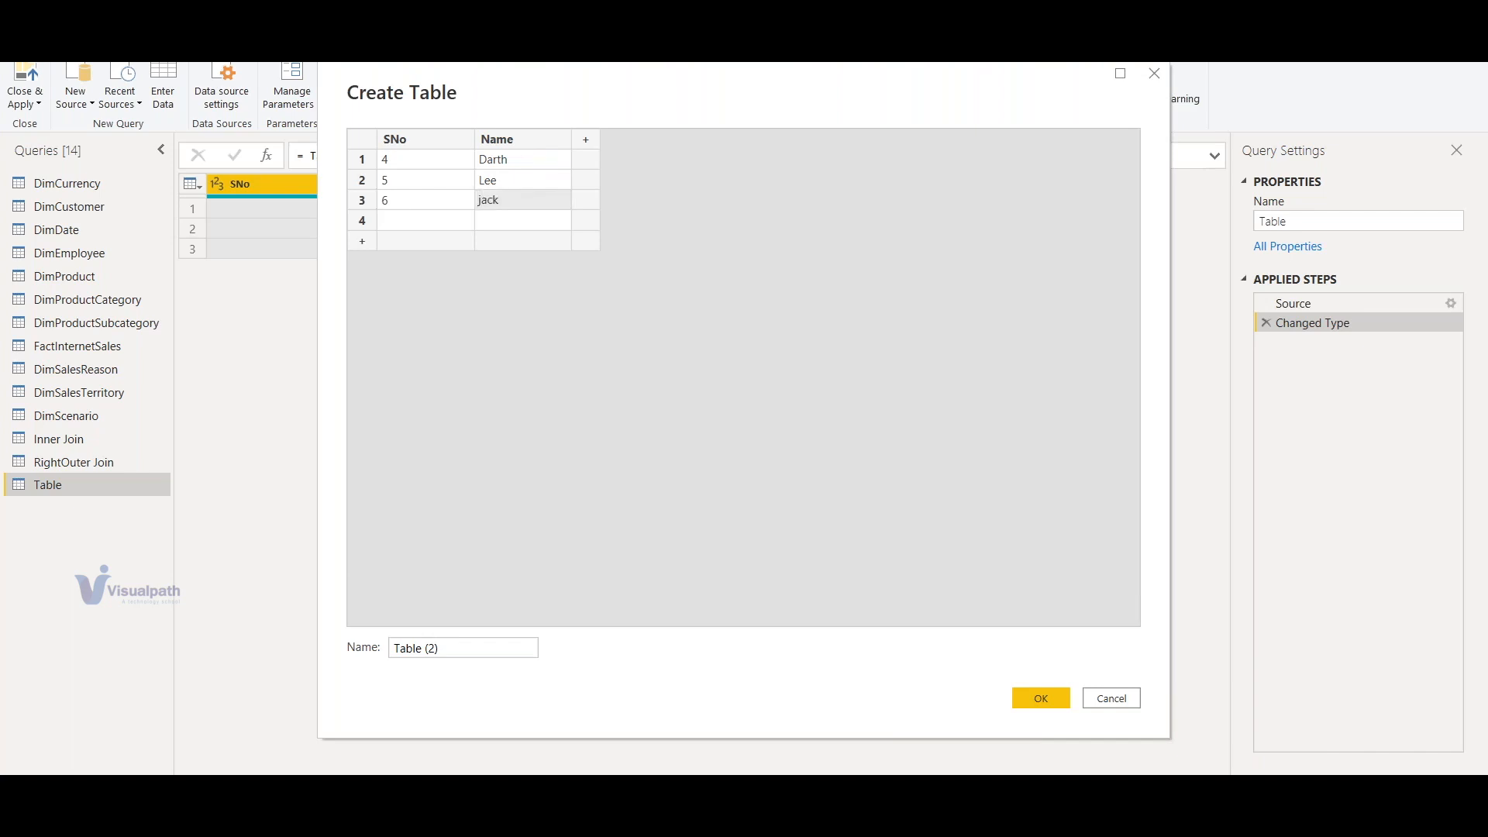
Add a fourth row with SNo 7 and a sample first name, and load the table as Table (2)
click(414, 223)
text(7)
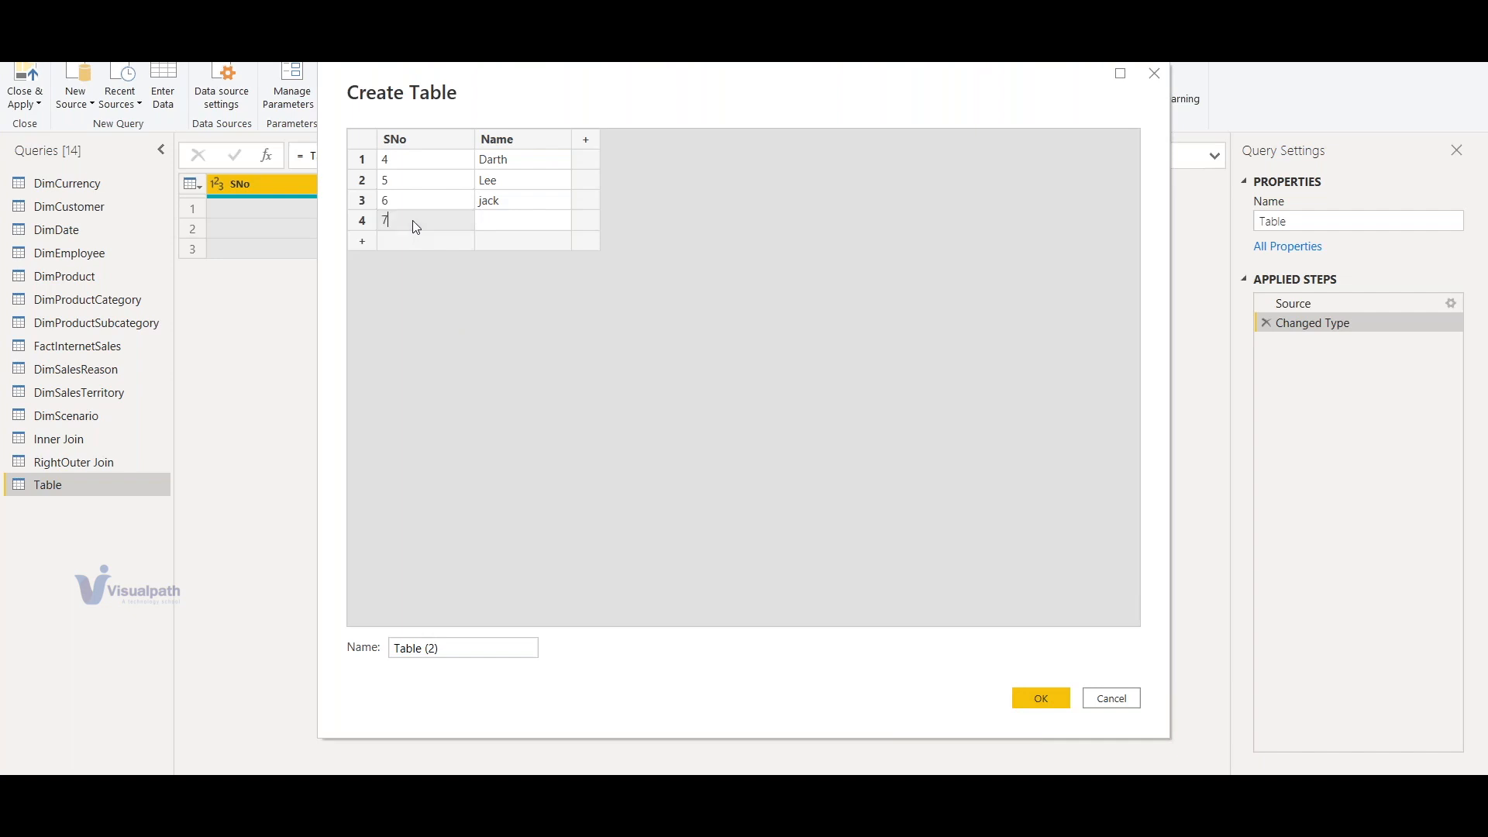
click(524, 225)
text(tori)
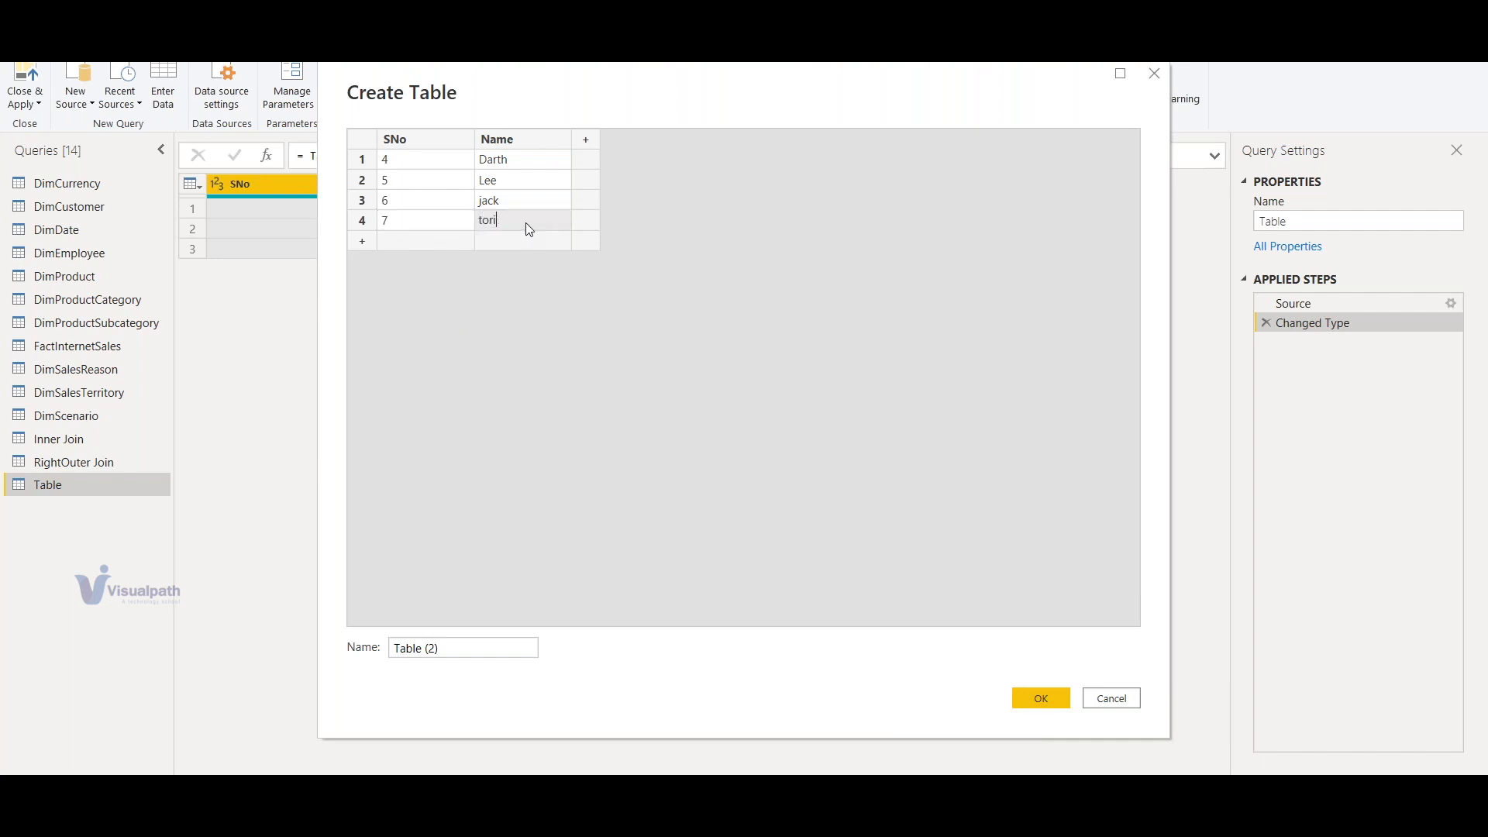
click(1041, 700)
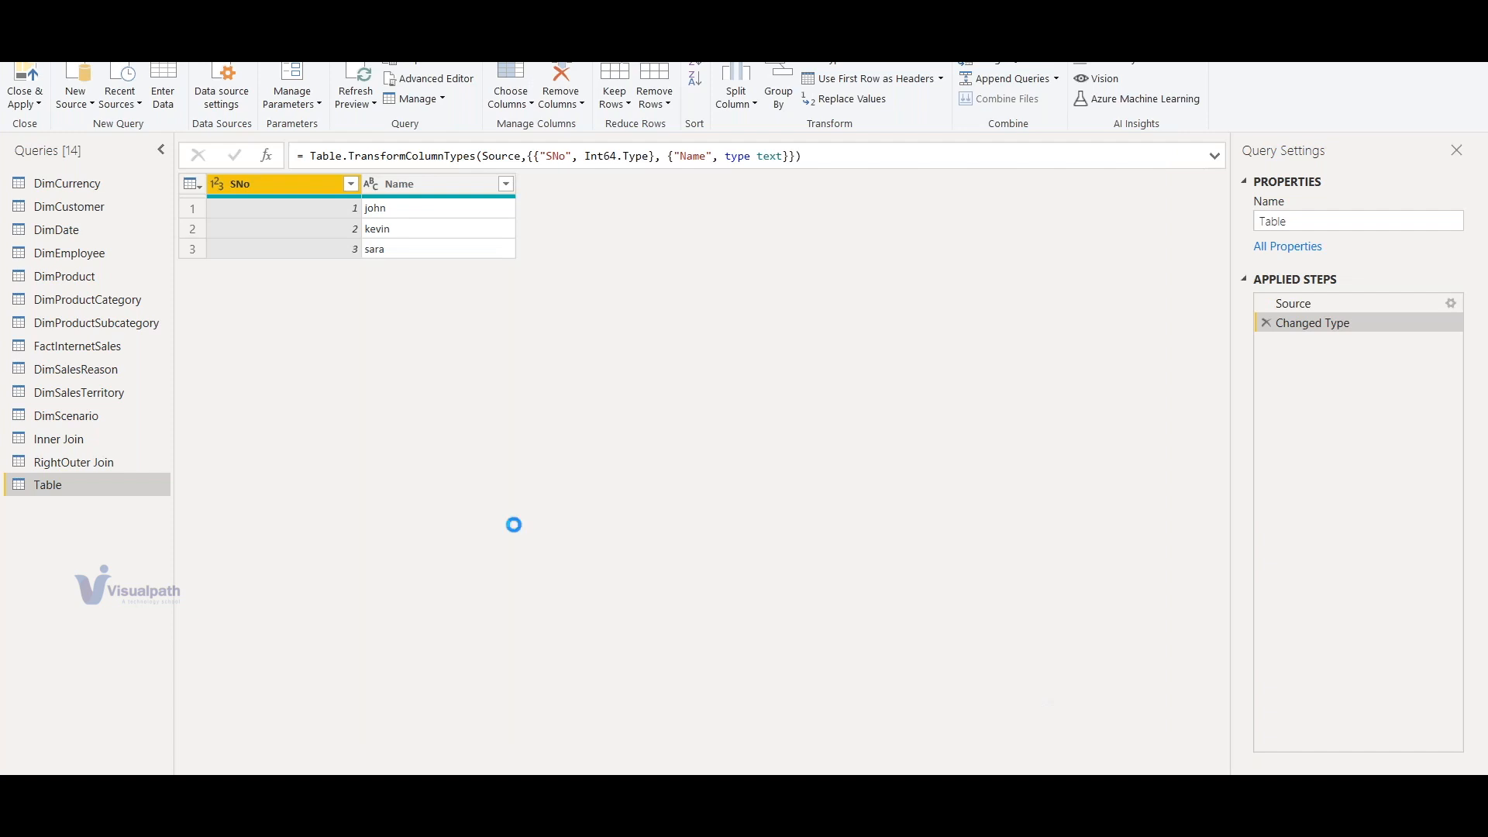
Compare the columns and rows of the Table and Table (2) queries
click(66, 486)
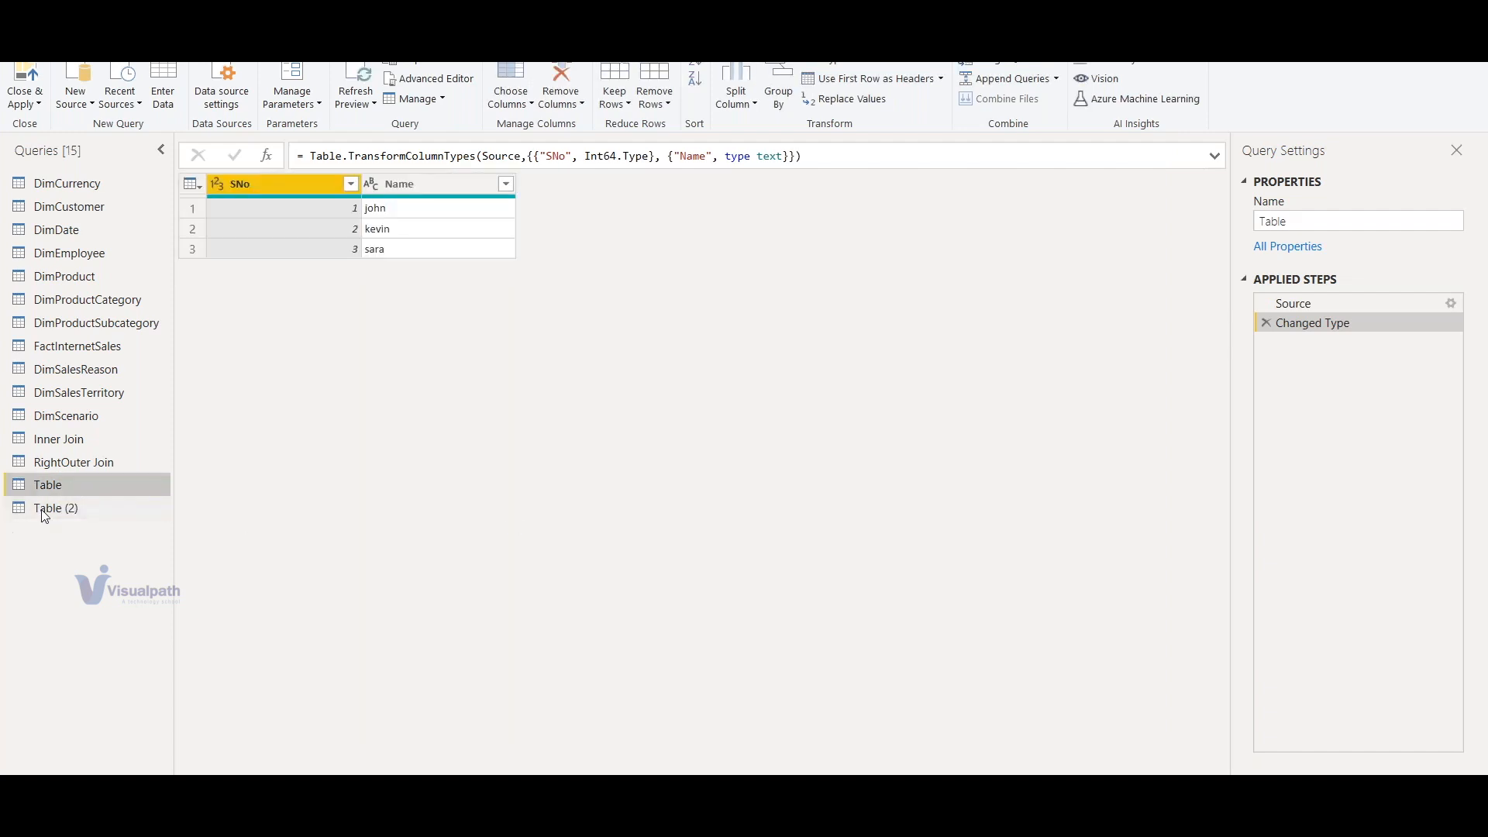
ctrl+click(77, 508)
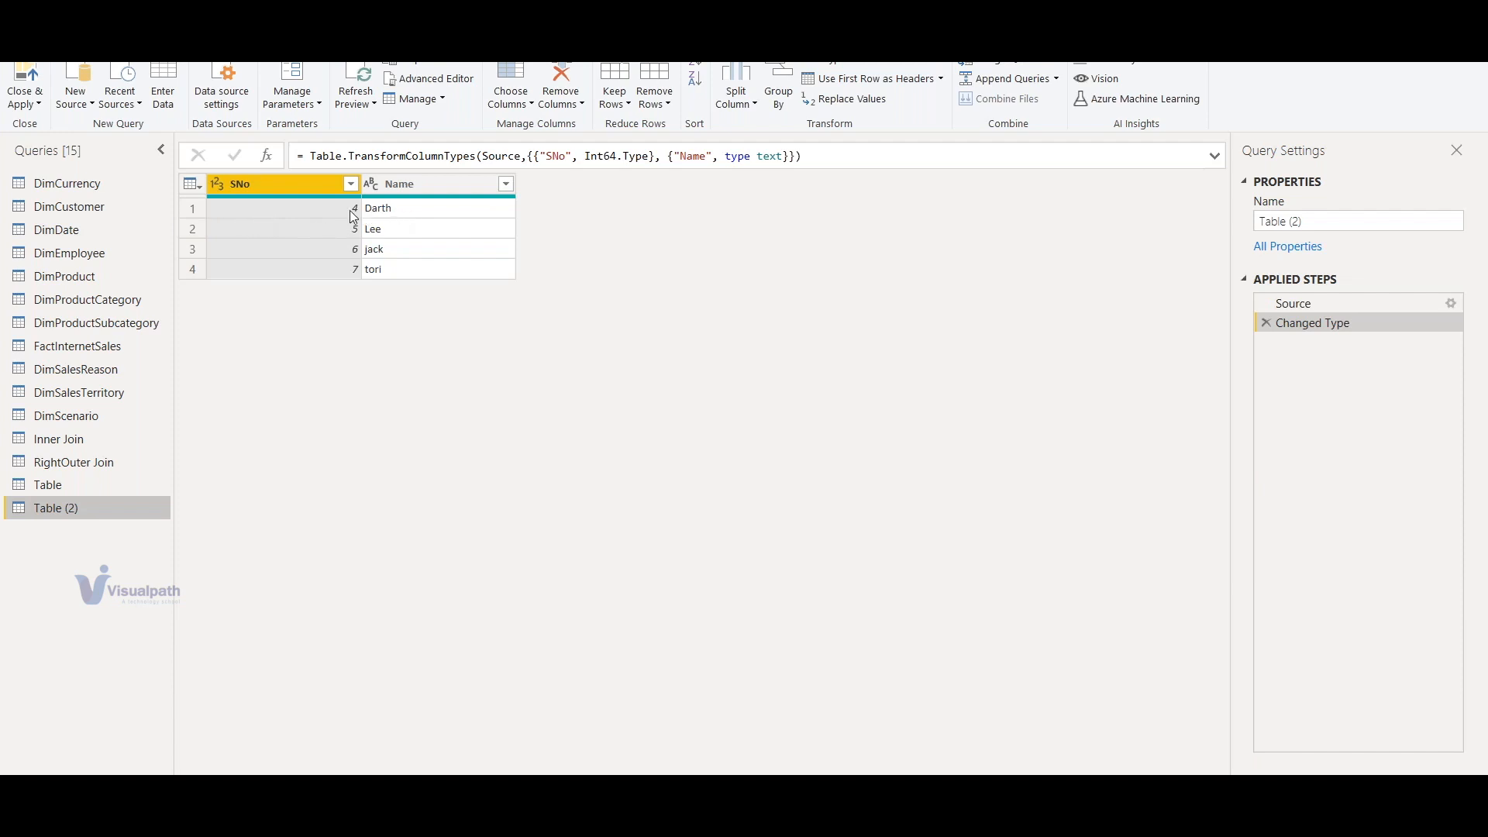
click(71, 480)
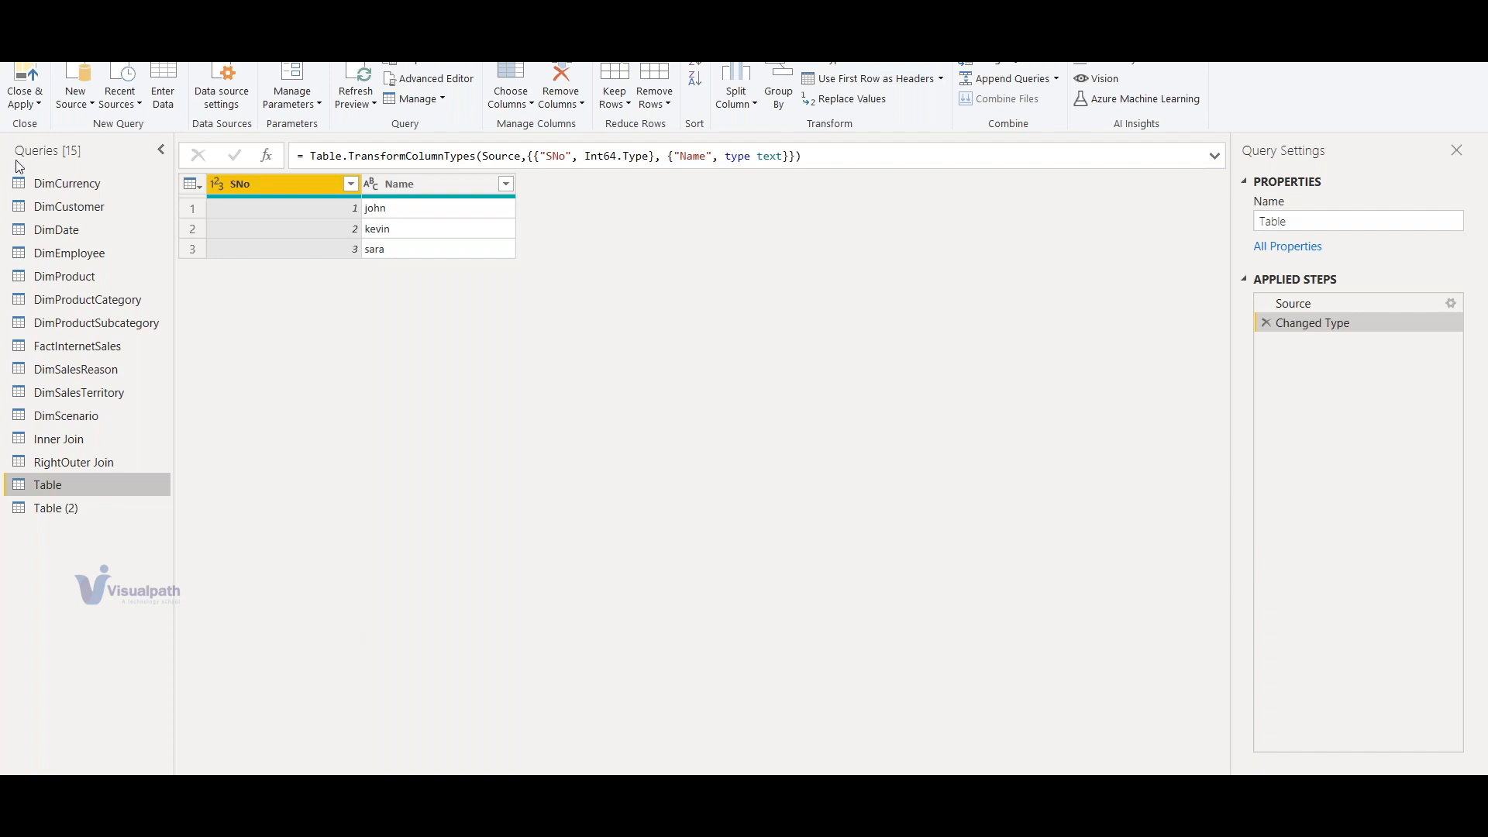
click(78, 508)
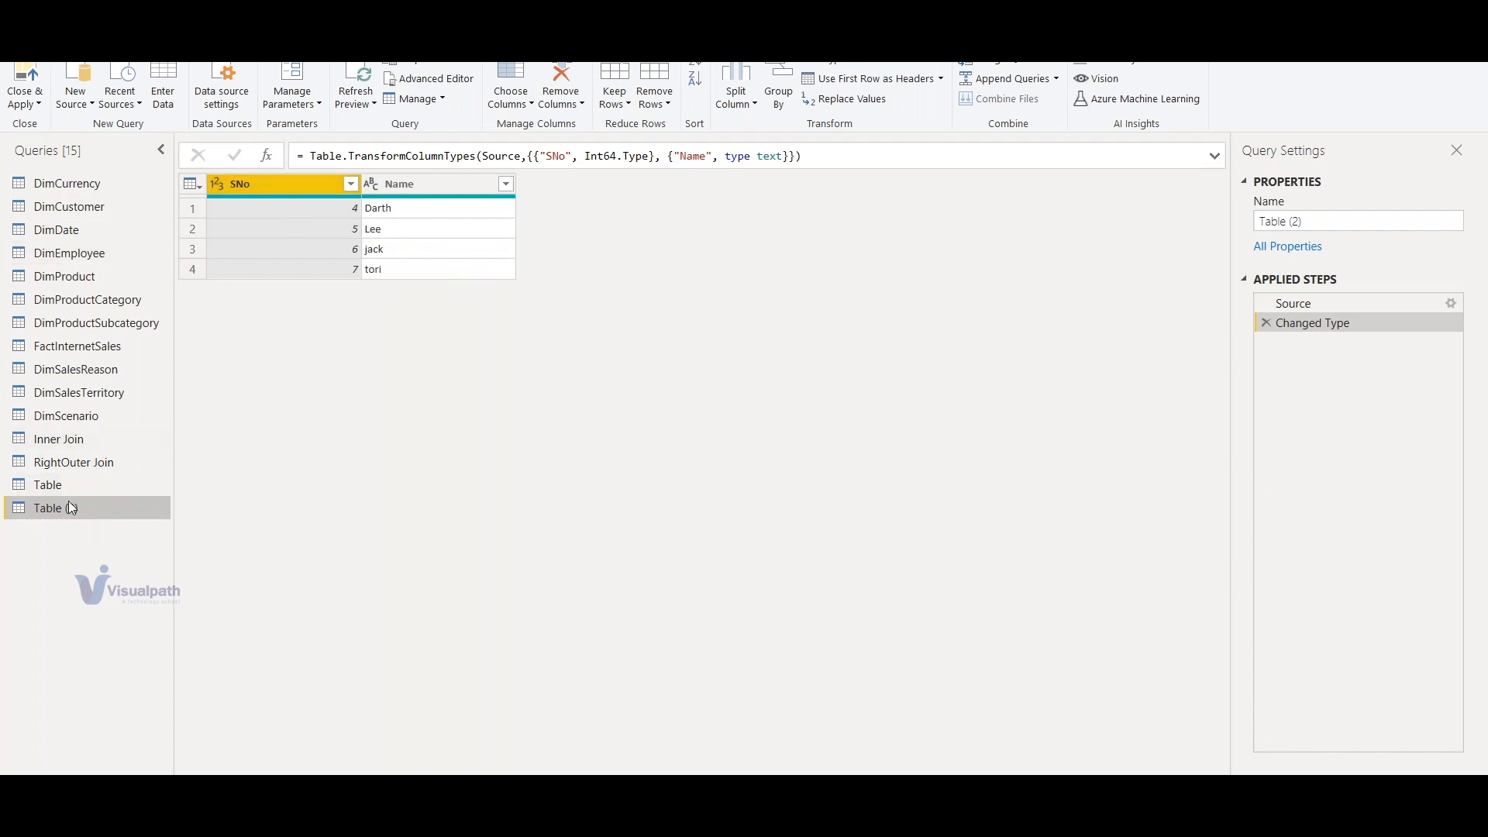
Append Table (2) to the existing Table query, using the two-table append option
click(45, 487)
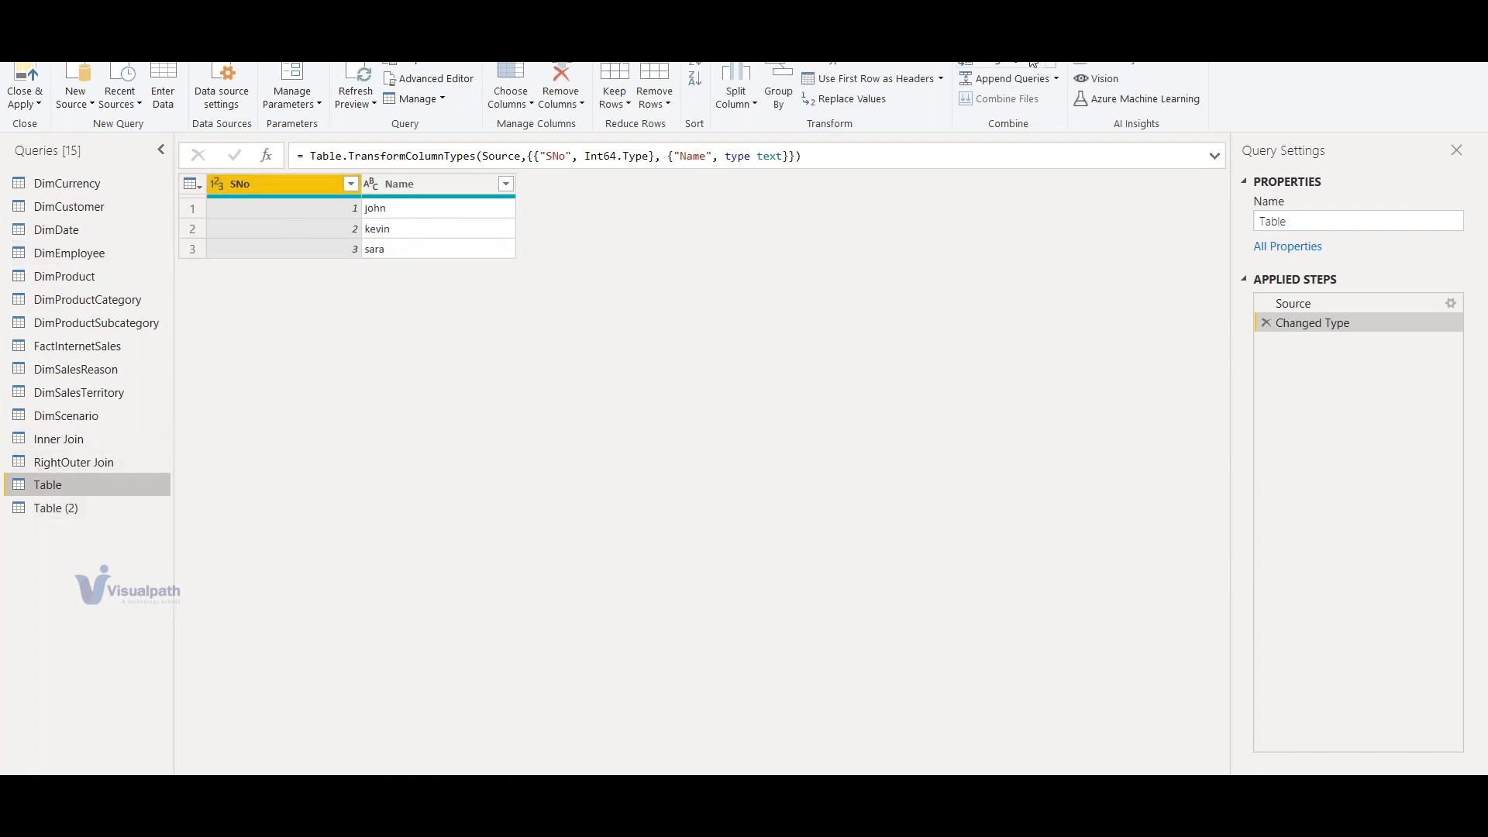
click(1057, 79)
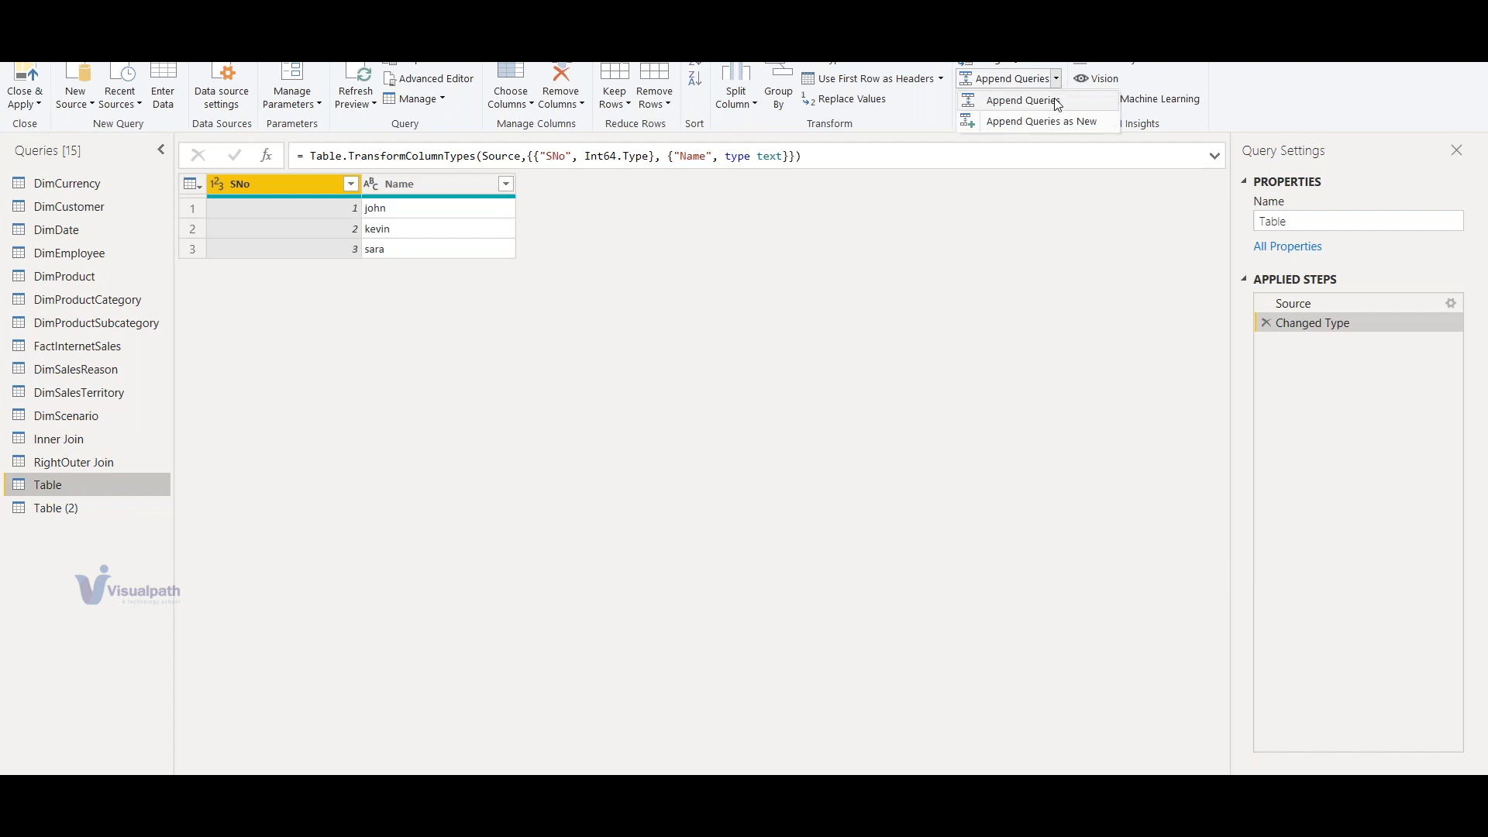
click(1057, 102)
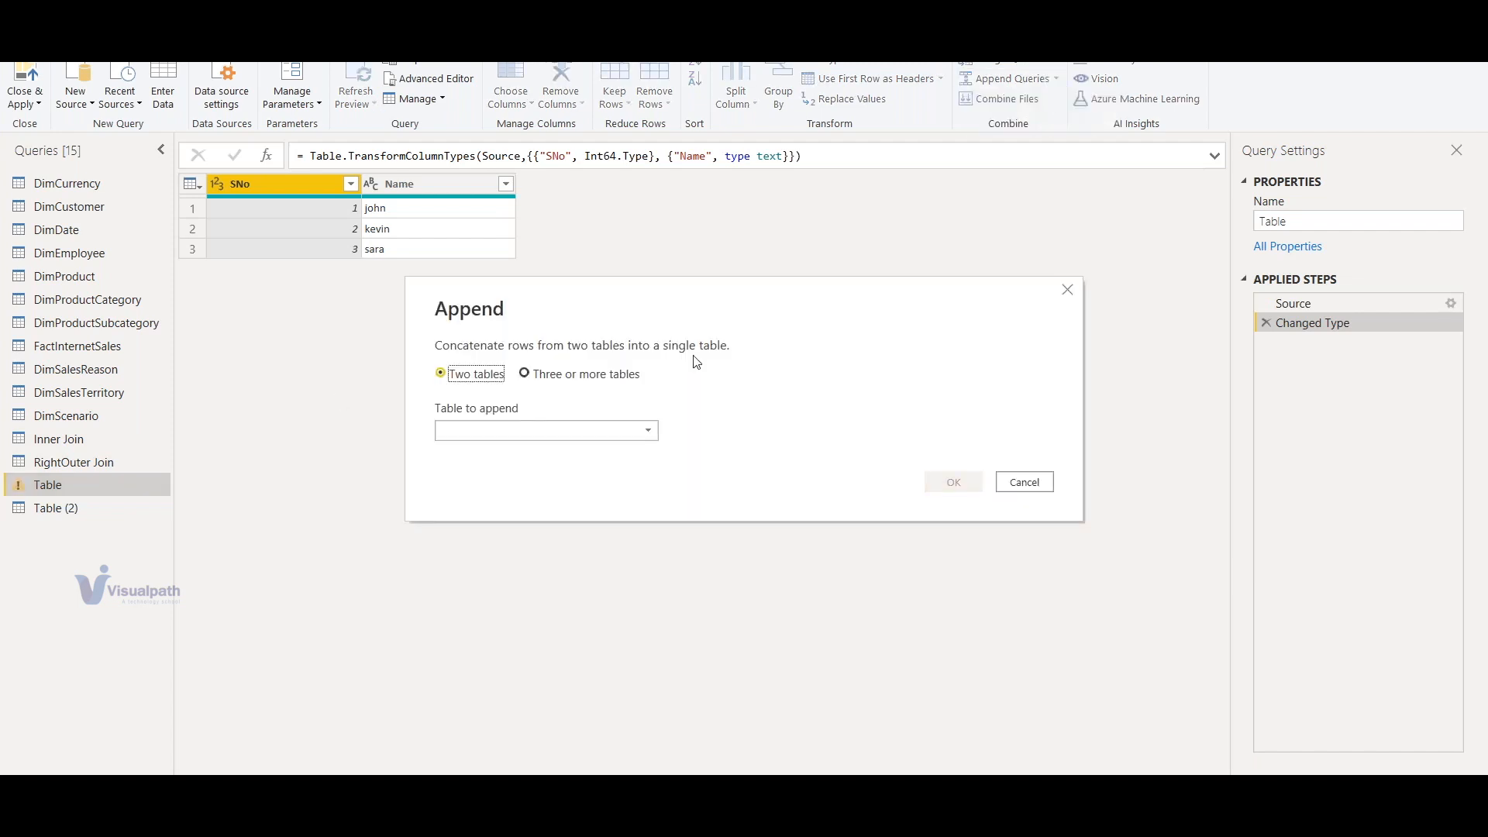
click(543, 432)
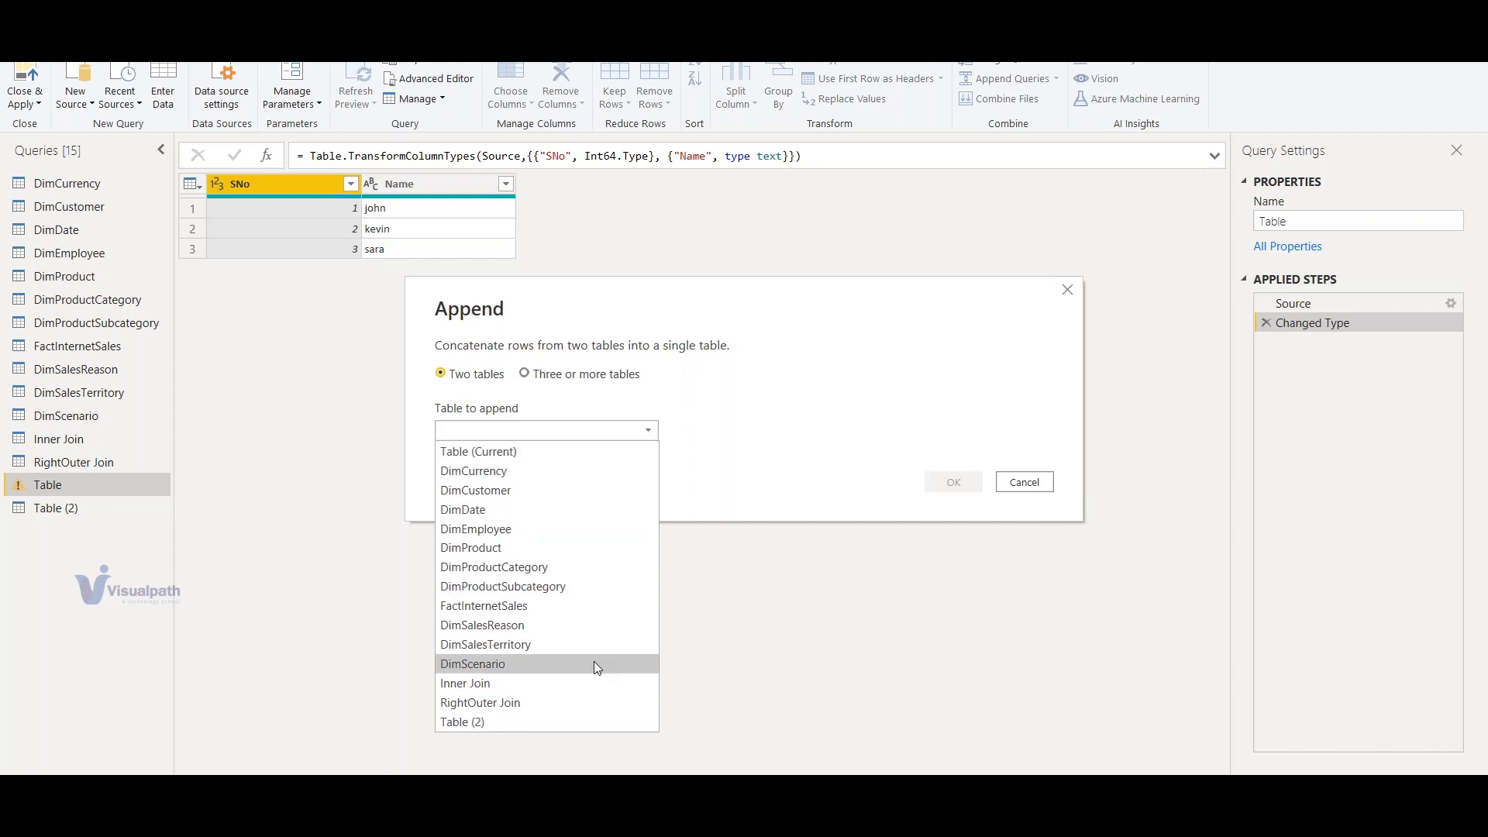
click(505, 720)
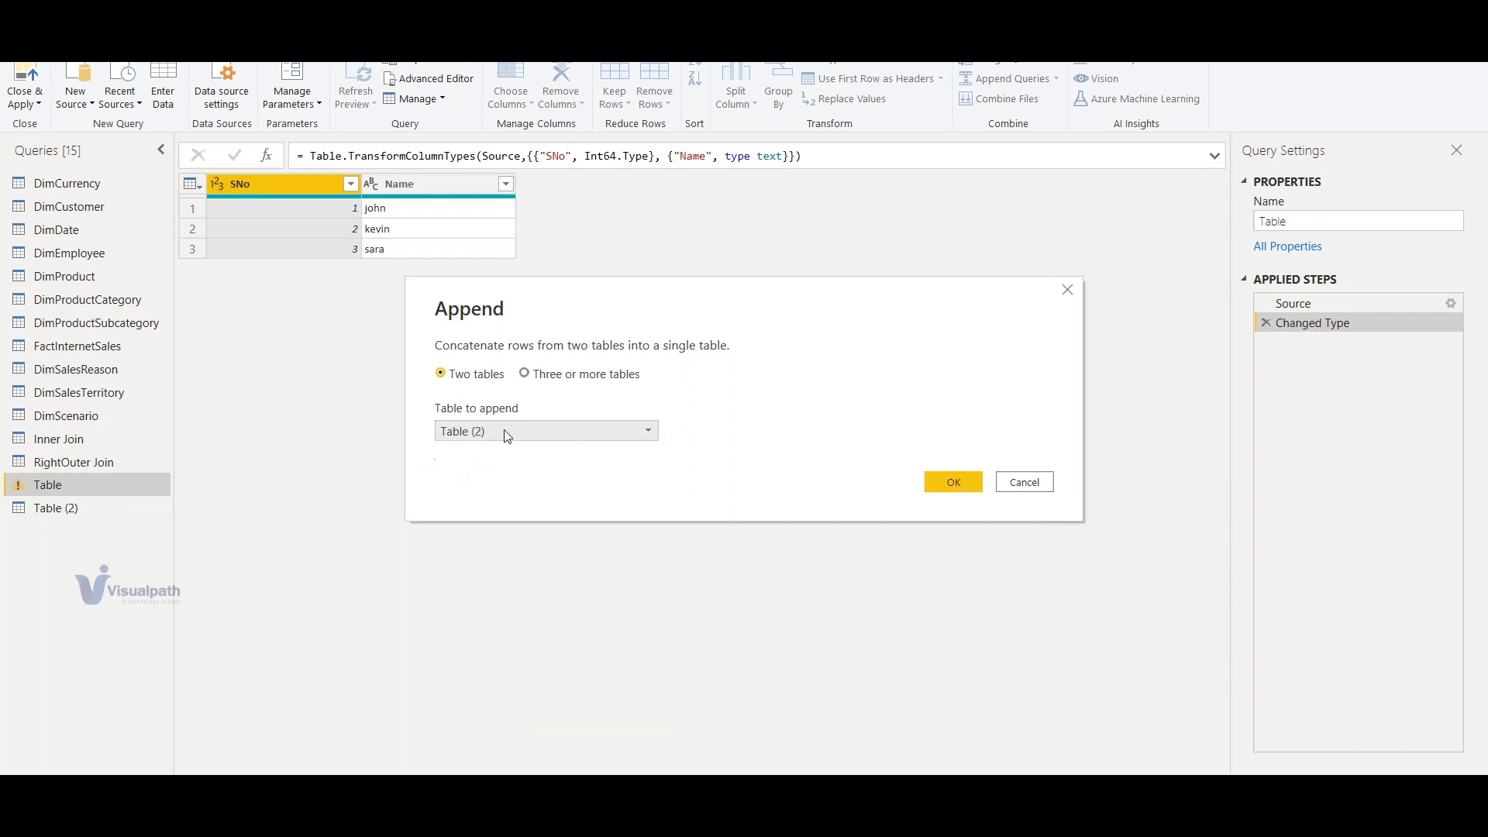
click(953, 482)
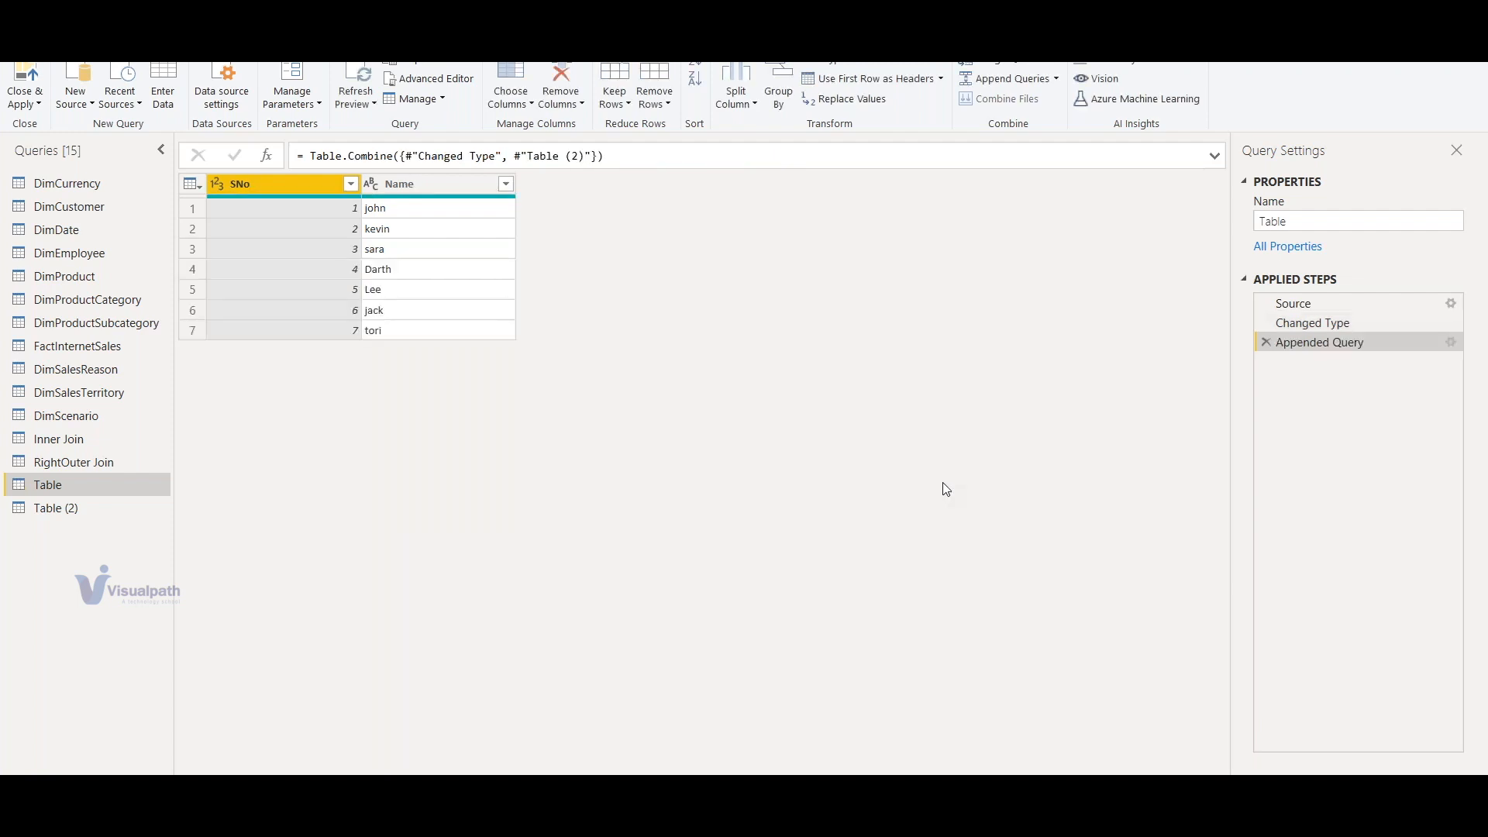
Rename the SNo column of the Table (2) query to lowercase sno
click(86, 512)
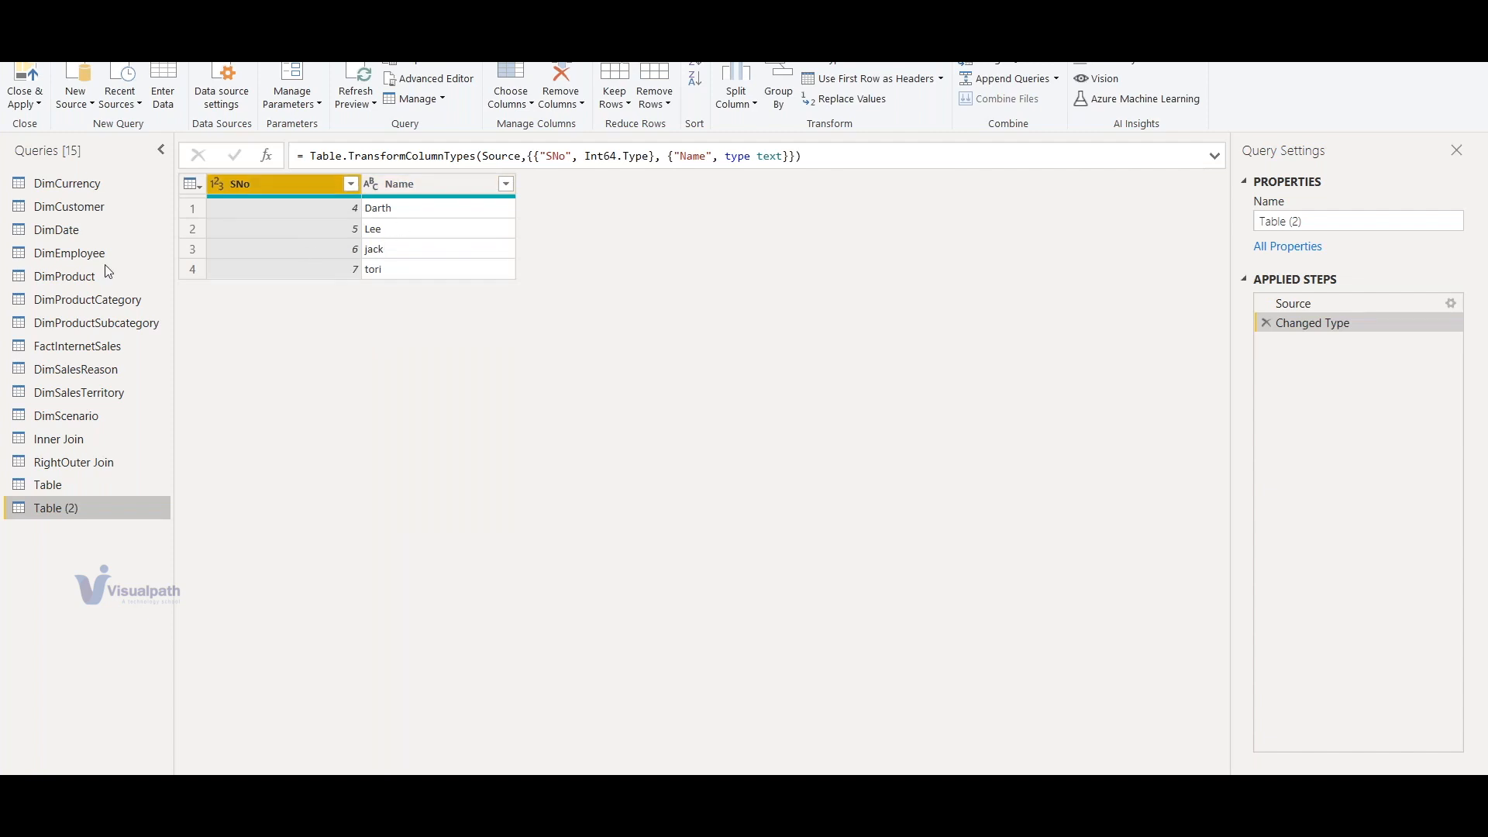
click(54, 483)
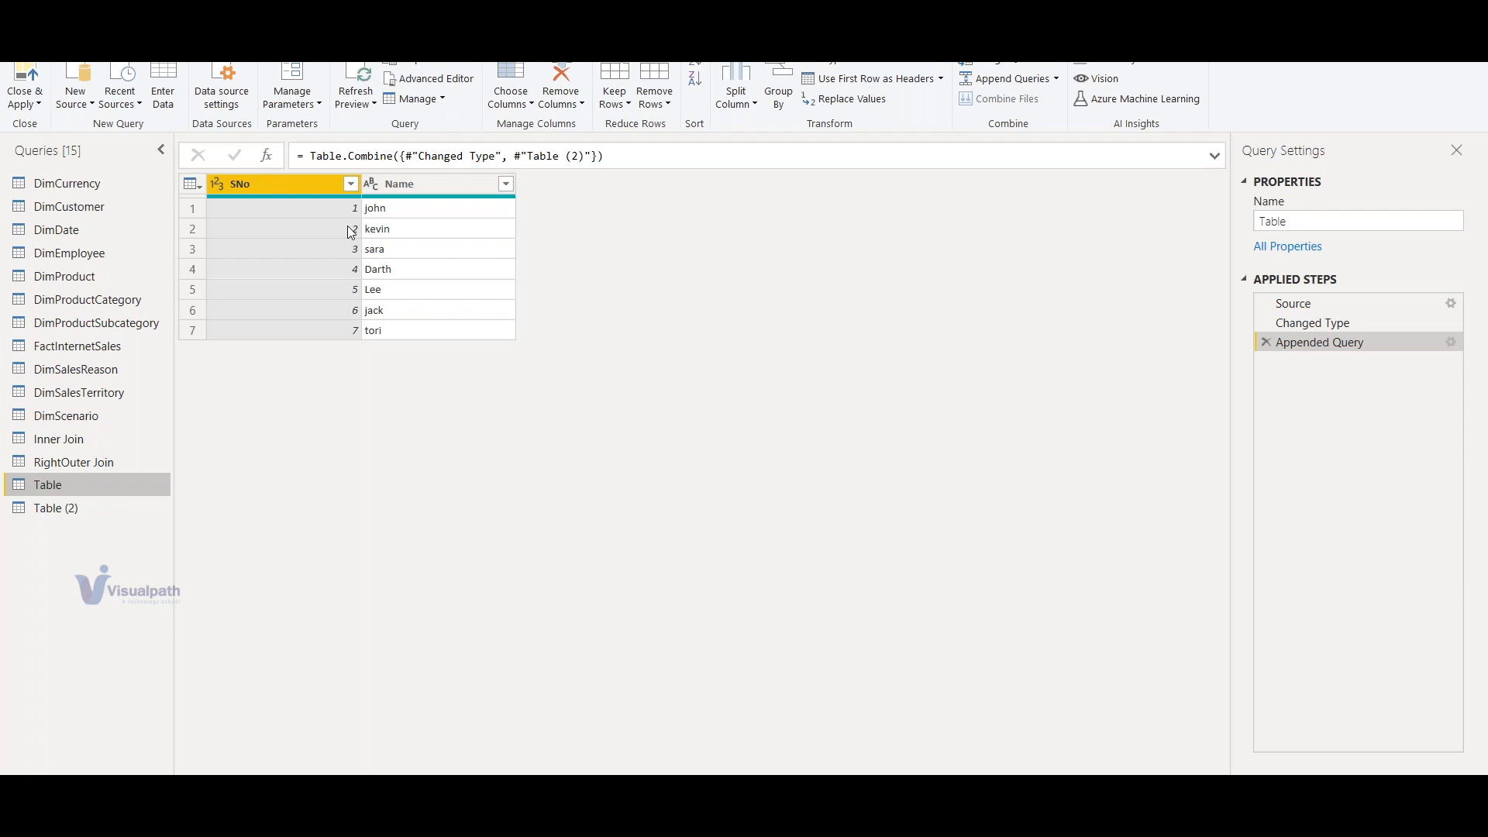
click(113, 512)
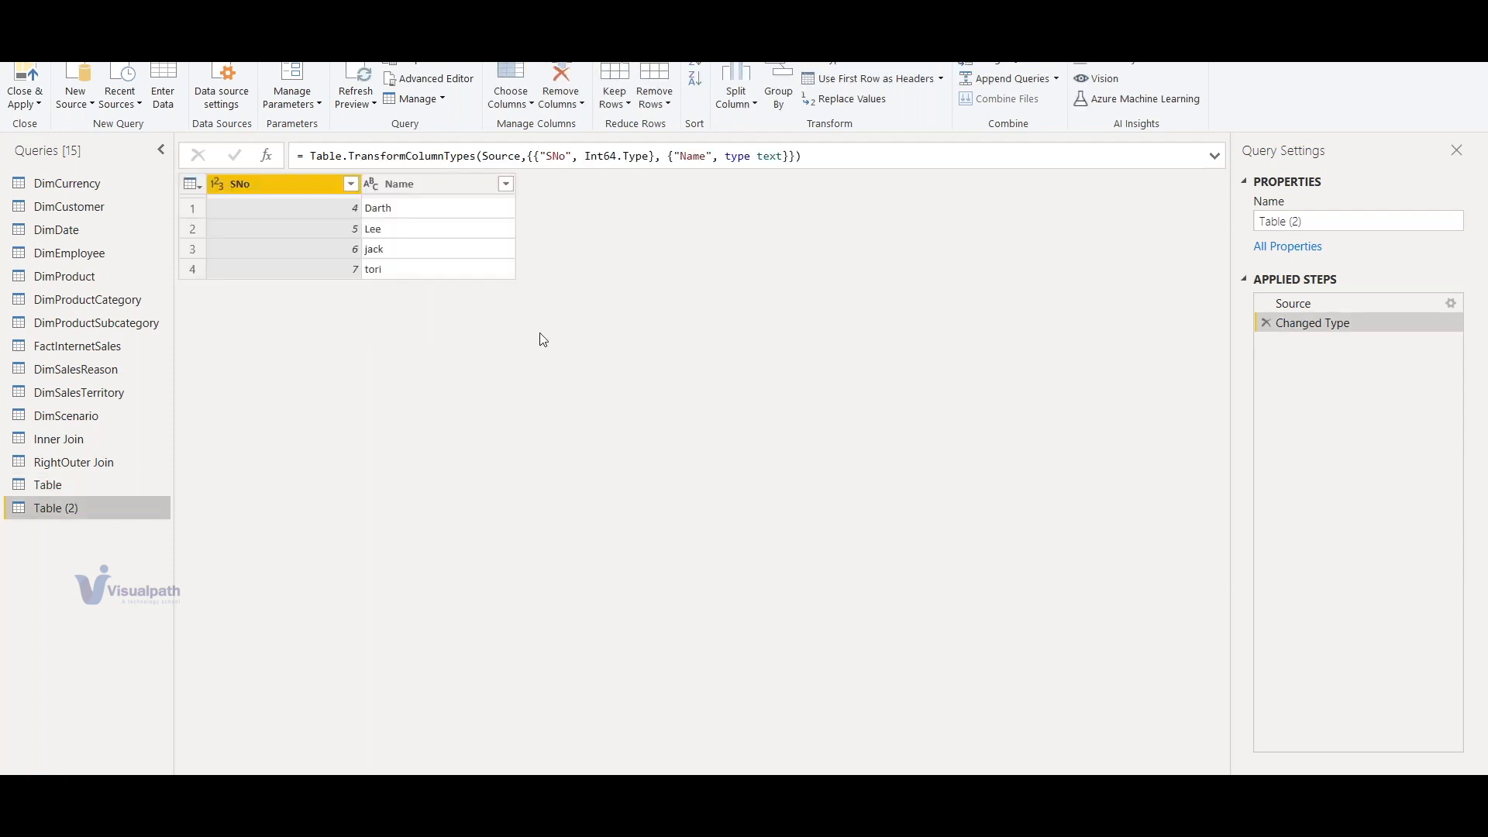
double_click(269, 192)
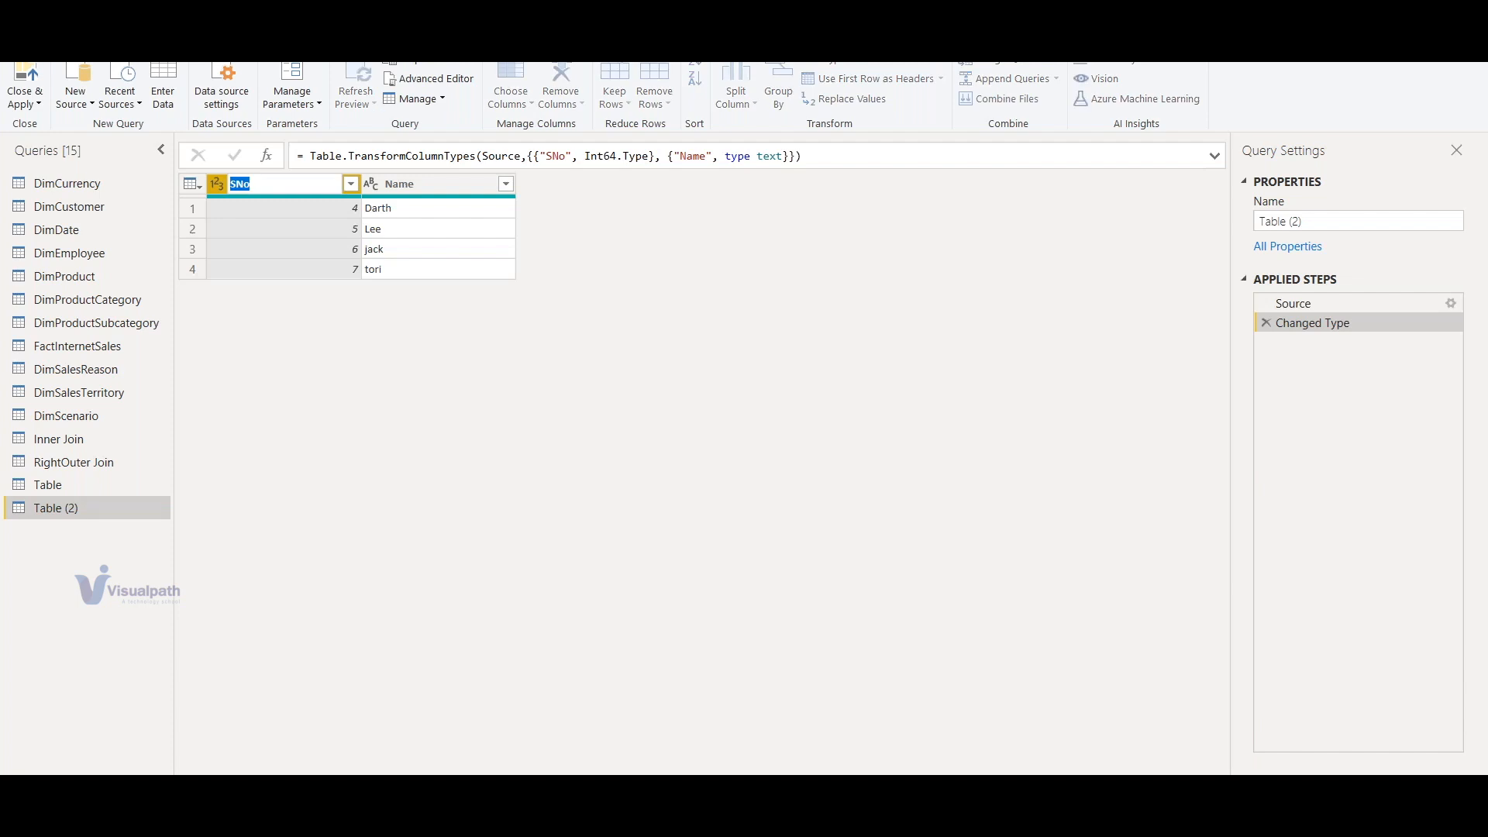
text(sno)
key(Return)
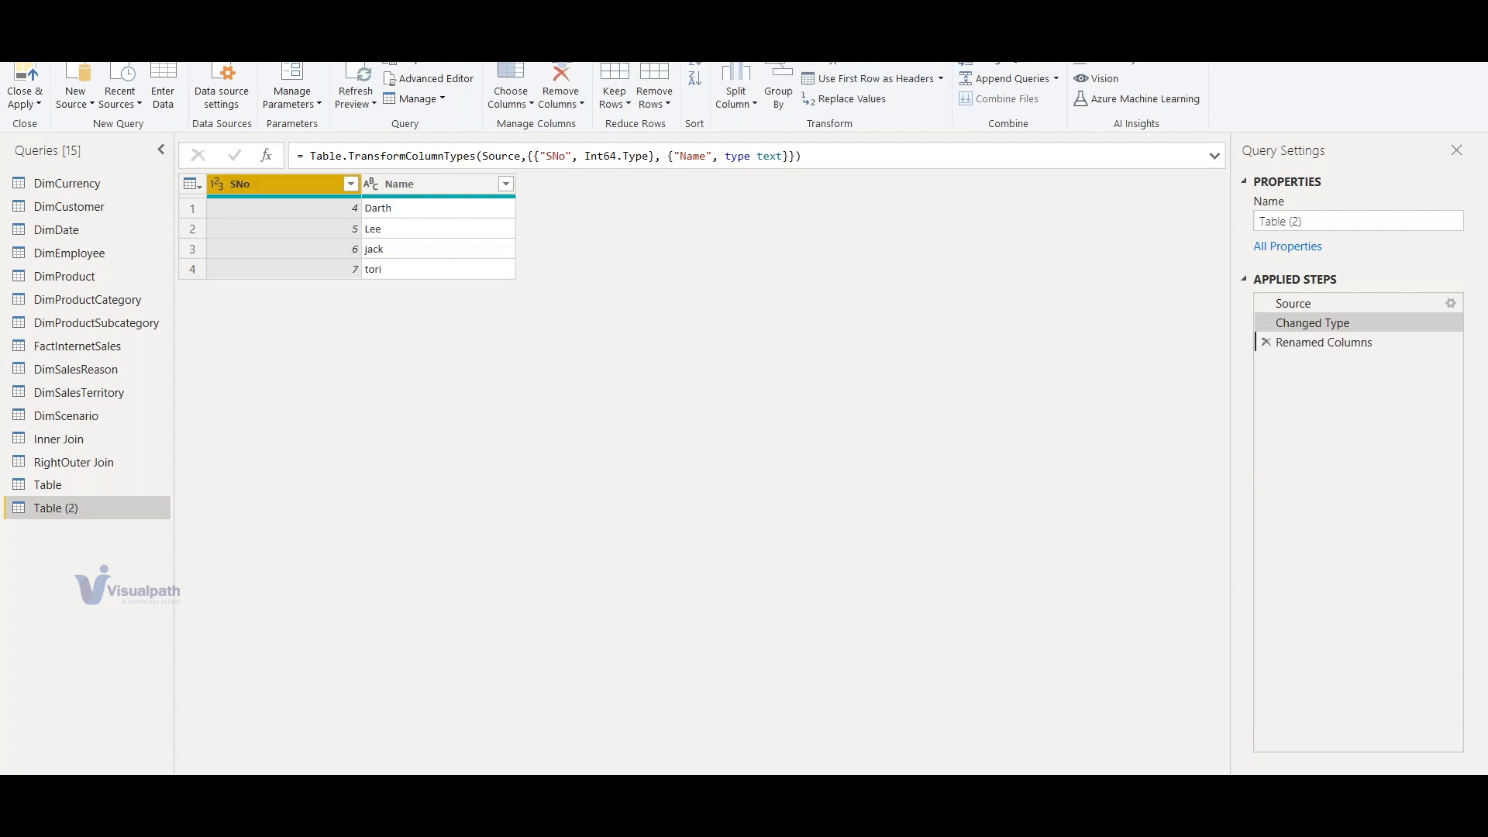
Compare the column names and values of the appended Table query with those of Table (2)
click(68, 484)
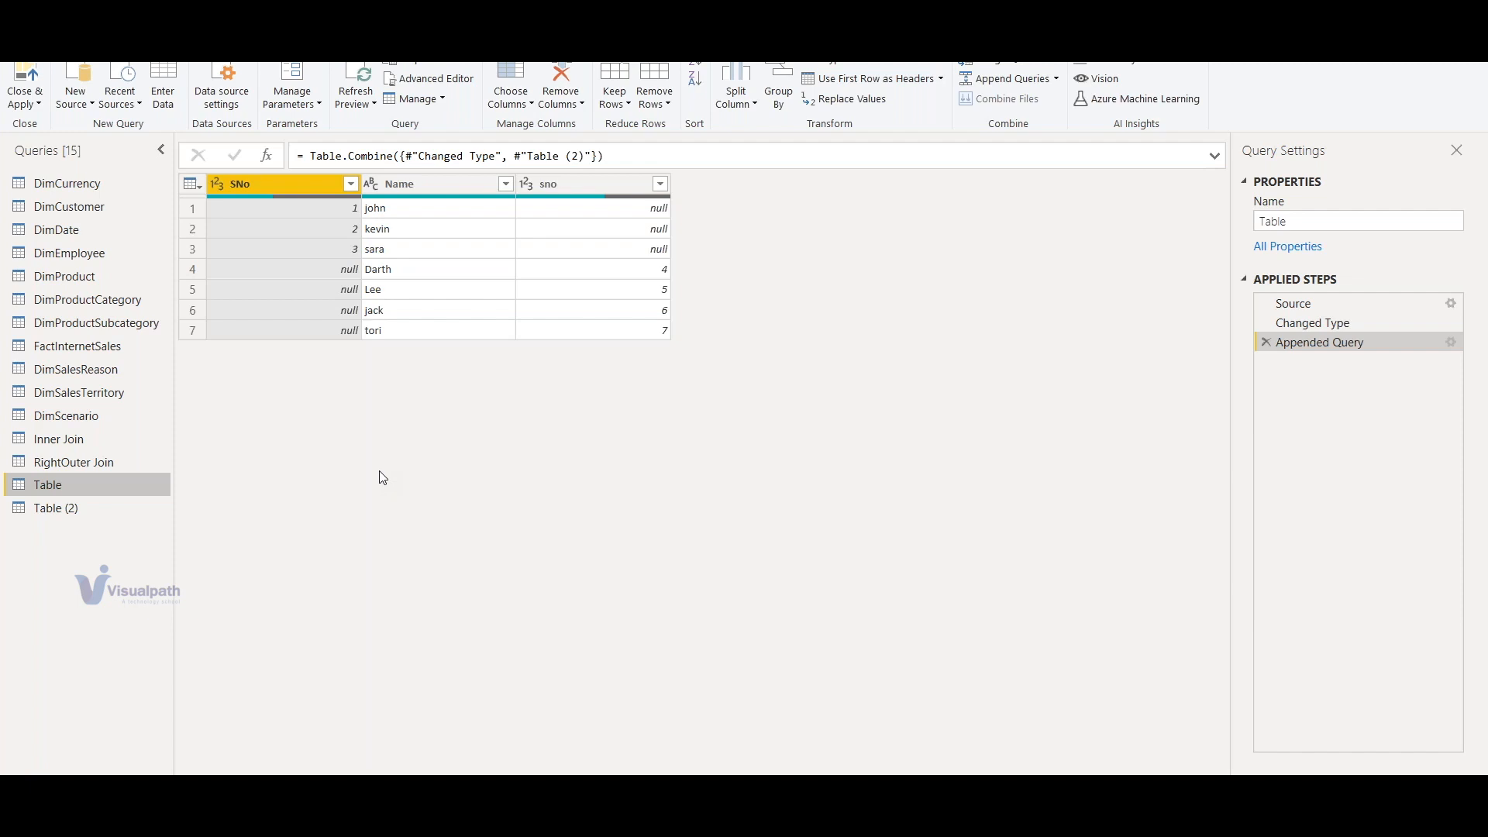
click(141, 509)
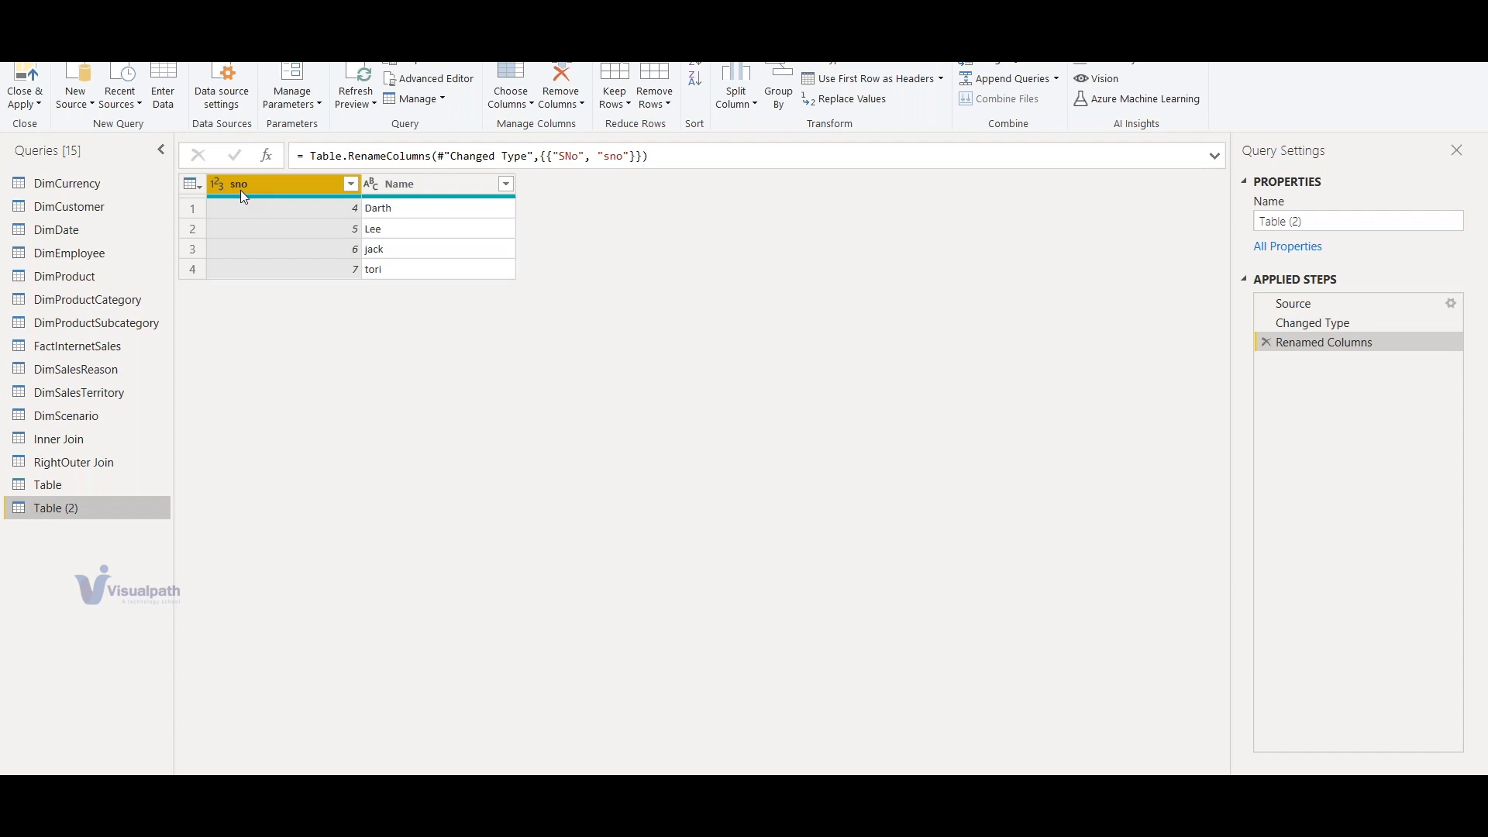
click(71, 484)
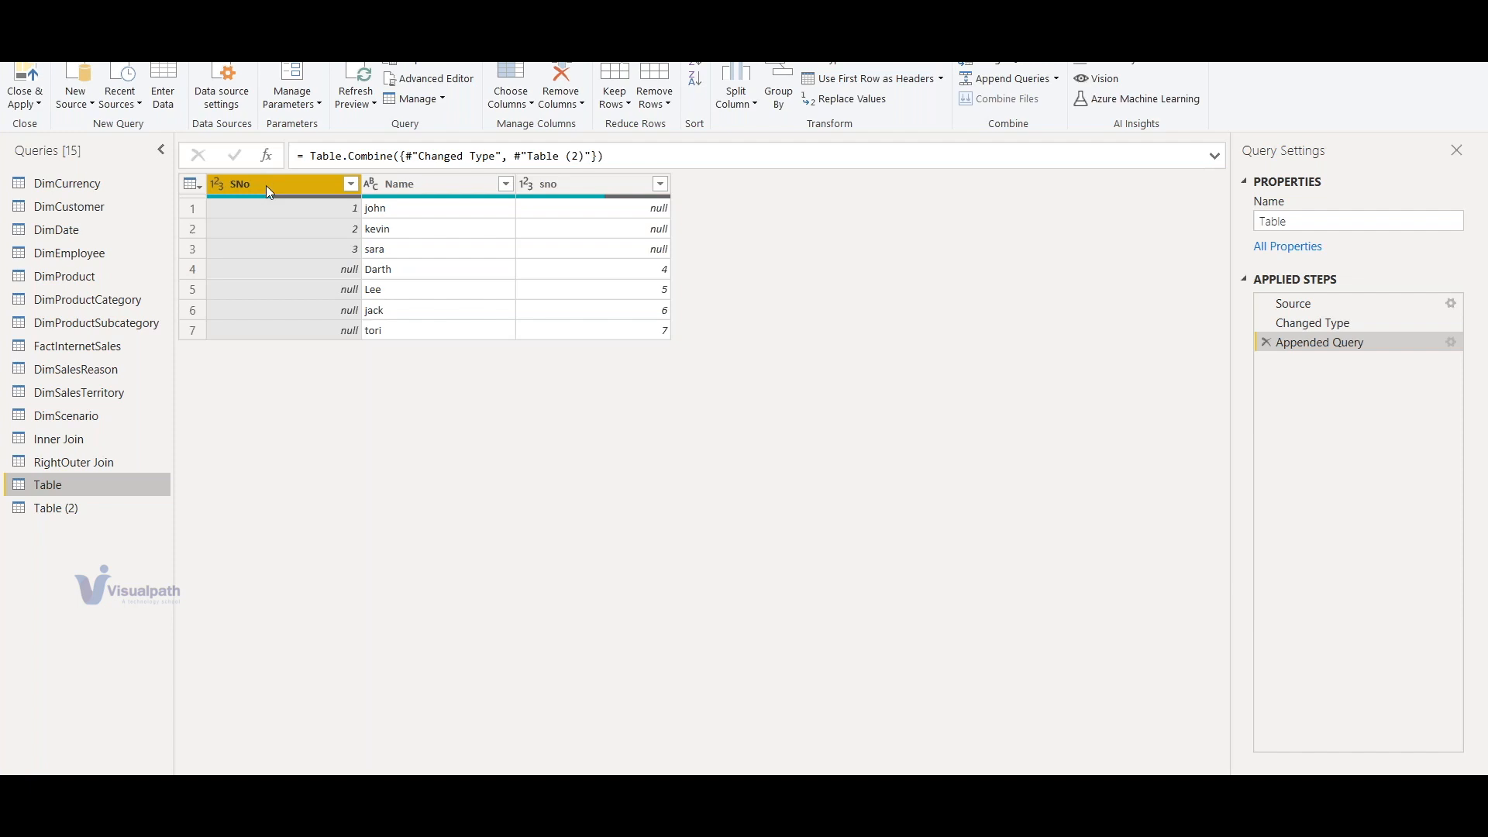
click(75, 507)
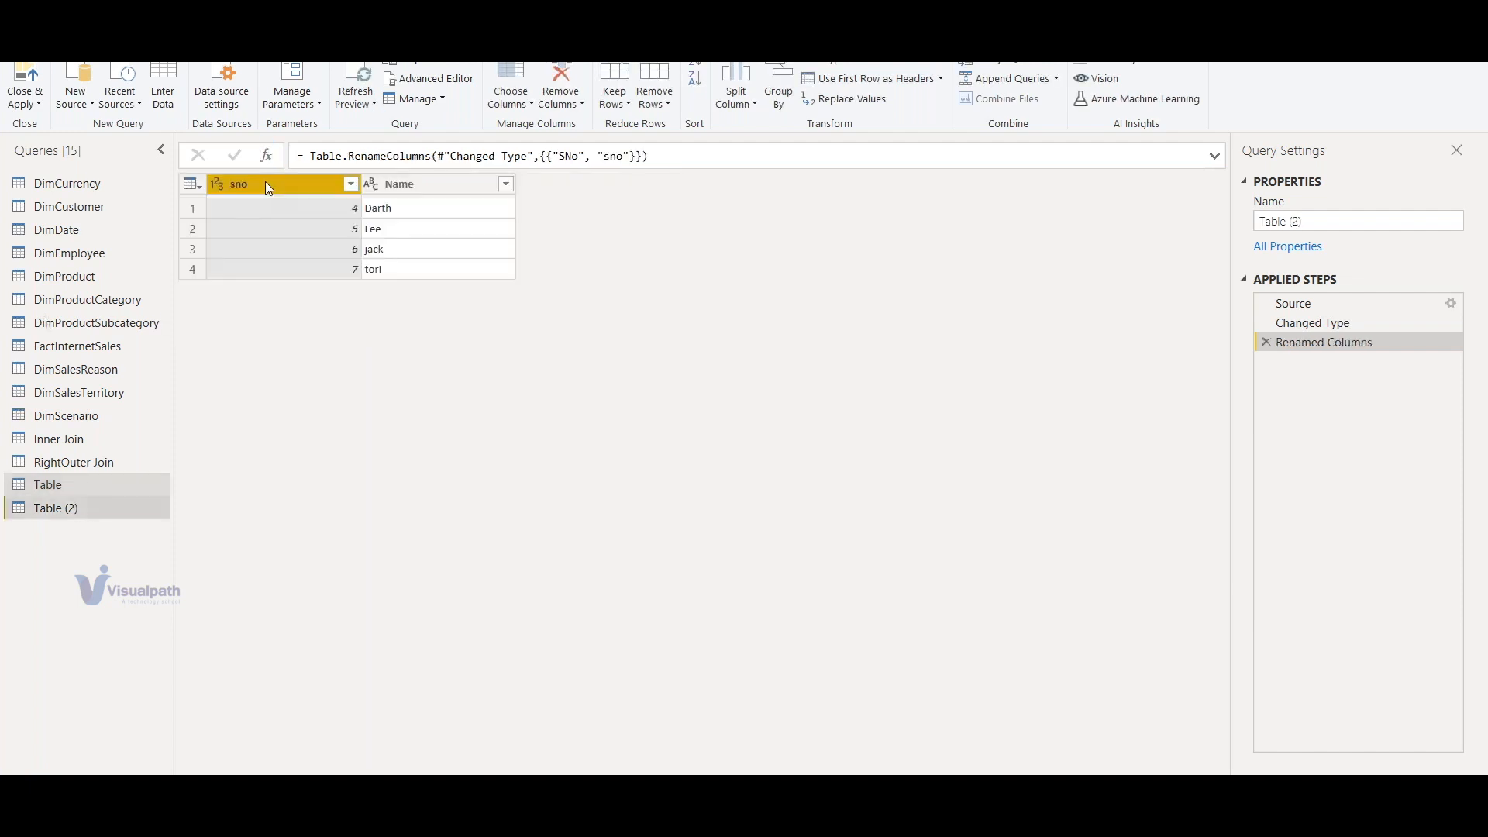
click(82, 486)
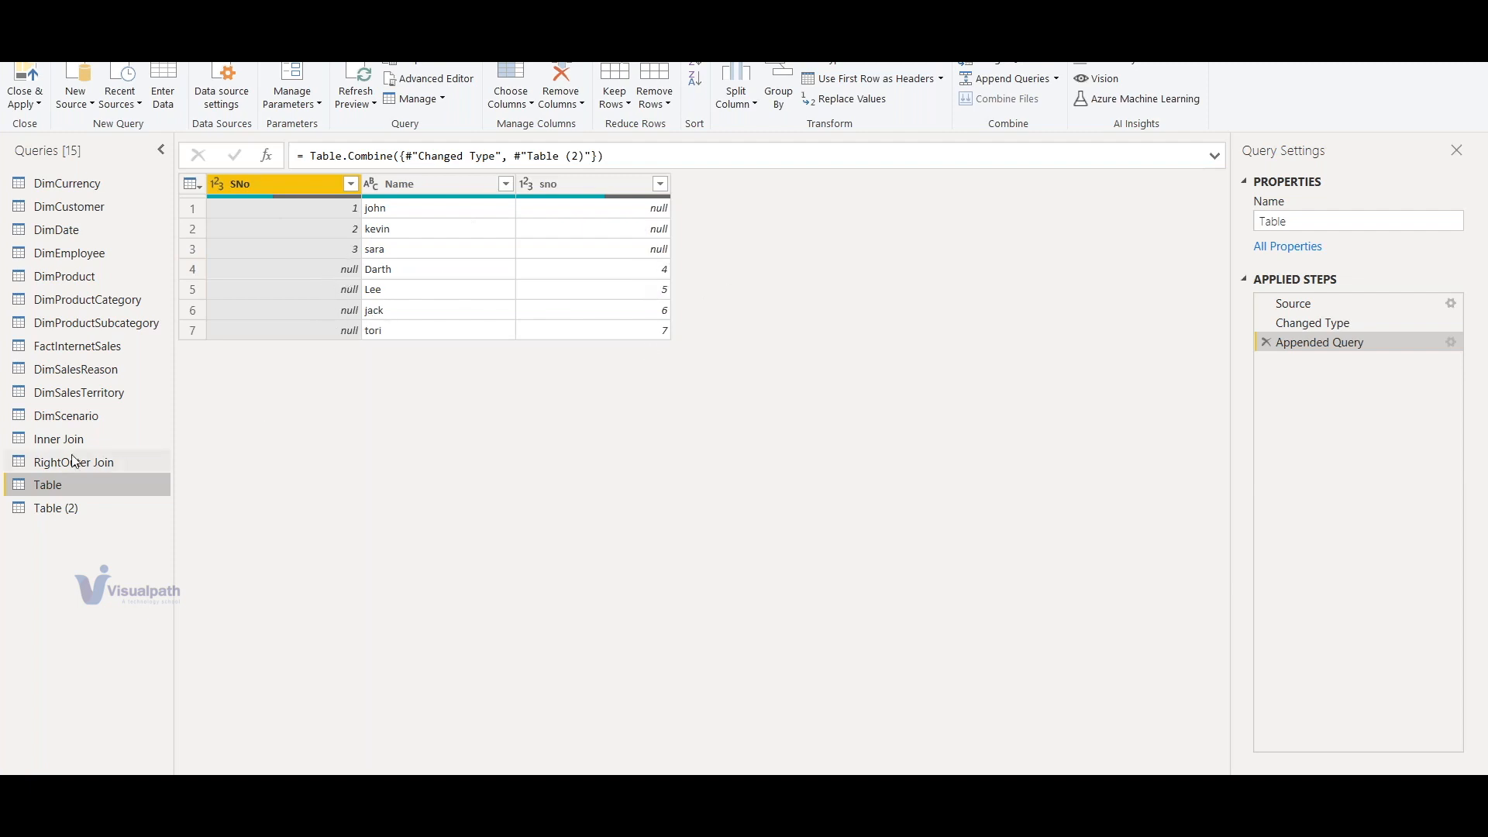
click(91, 506)
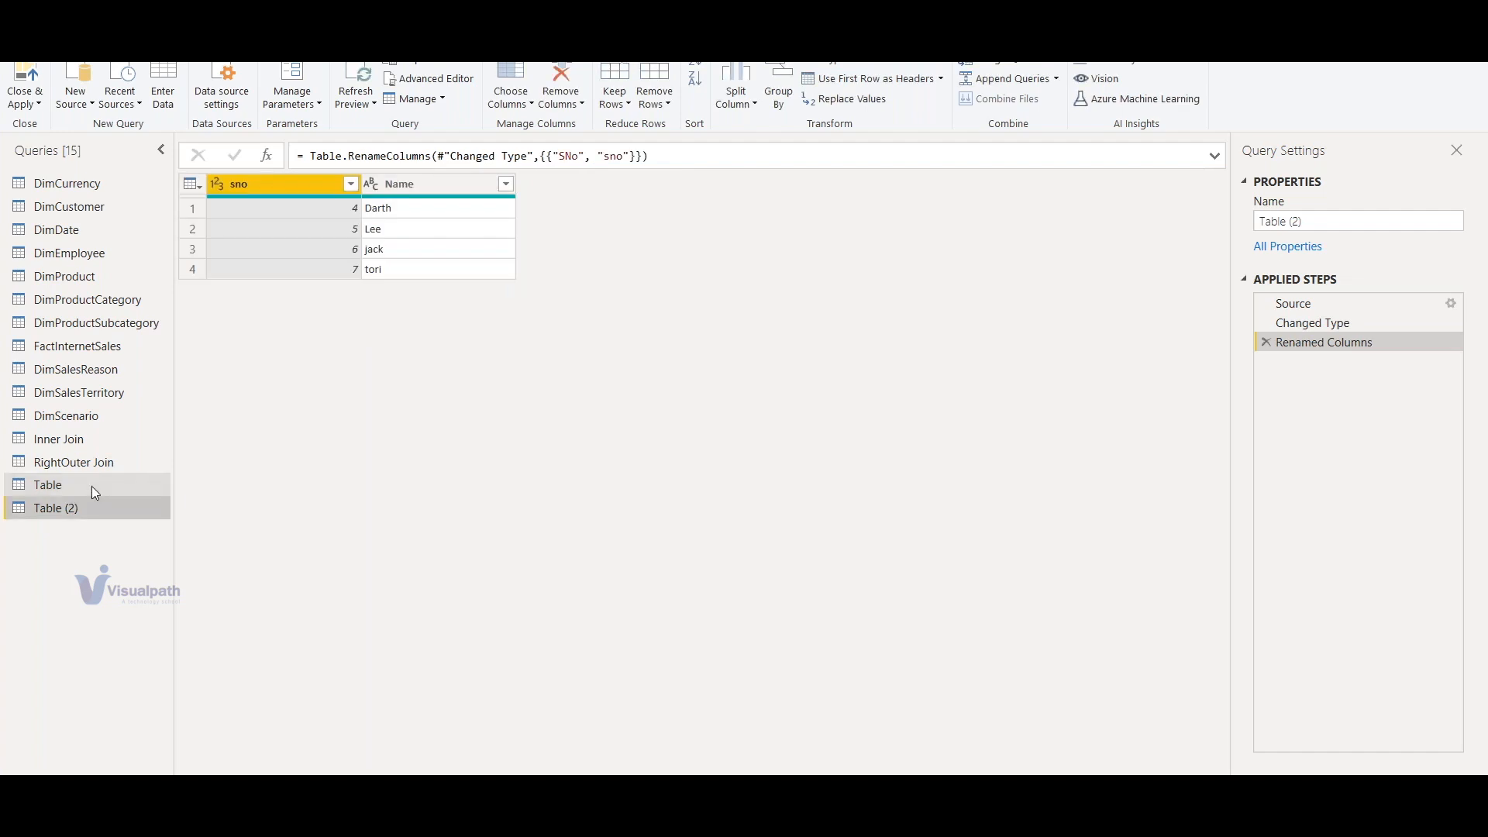
click(91, 486)
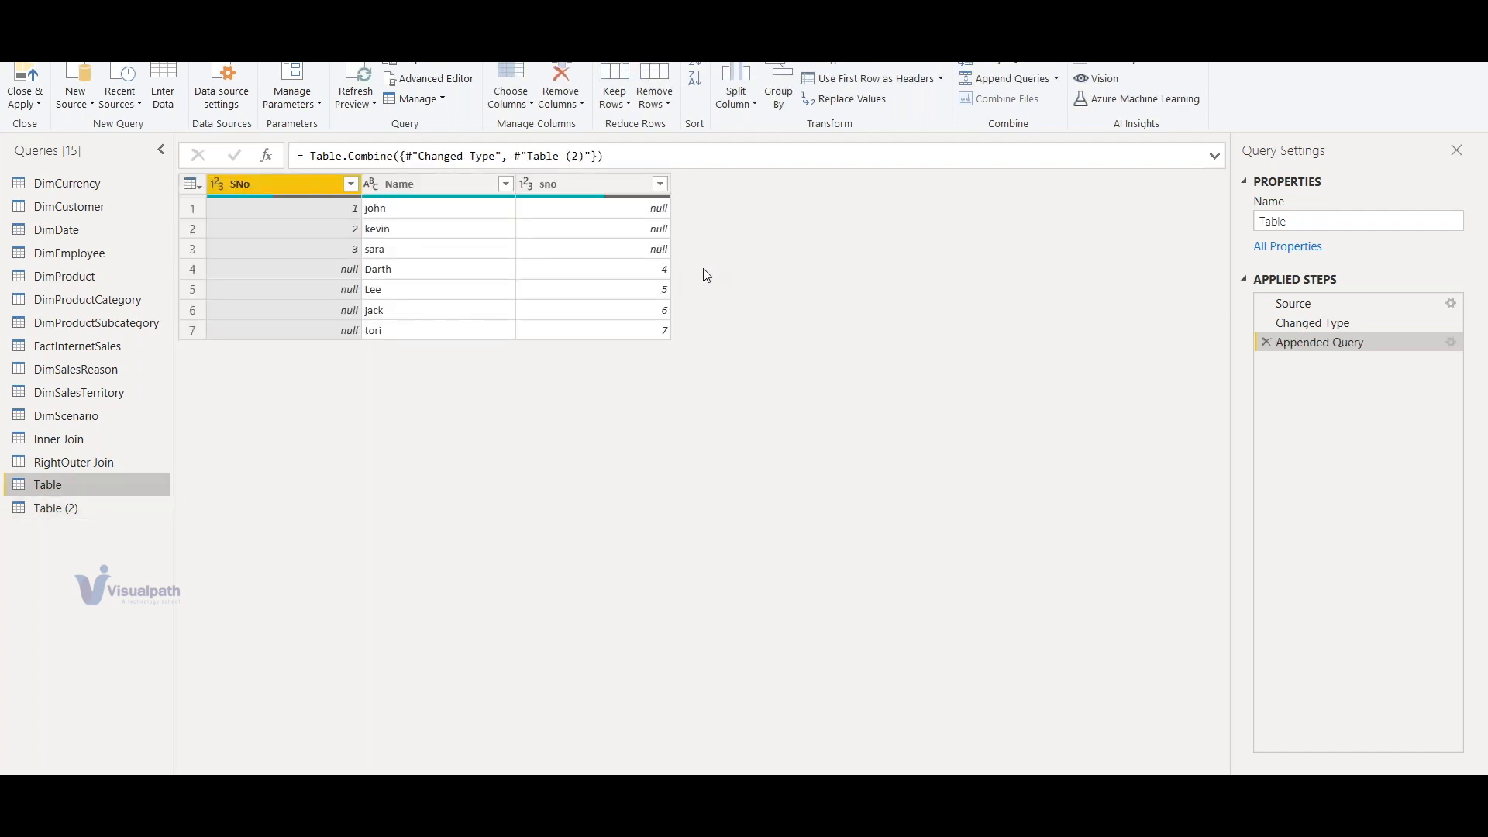
Rename the sno column of Table (2) back to SNo and check the appended Table query
click(85, 508)
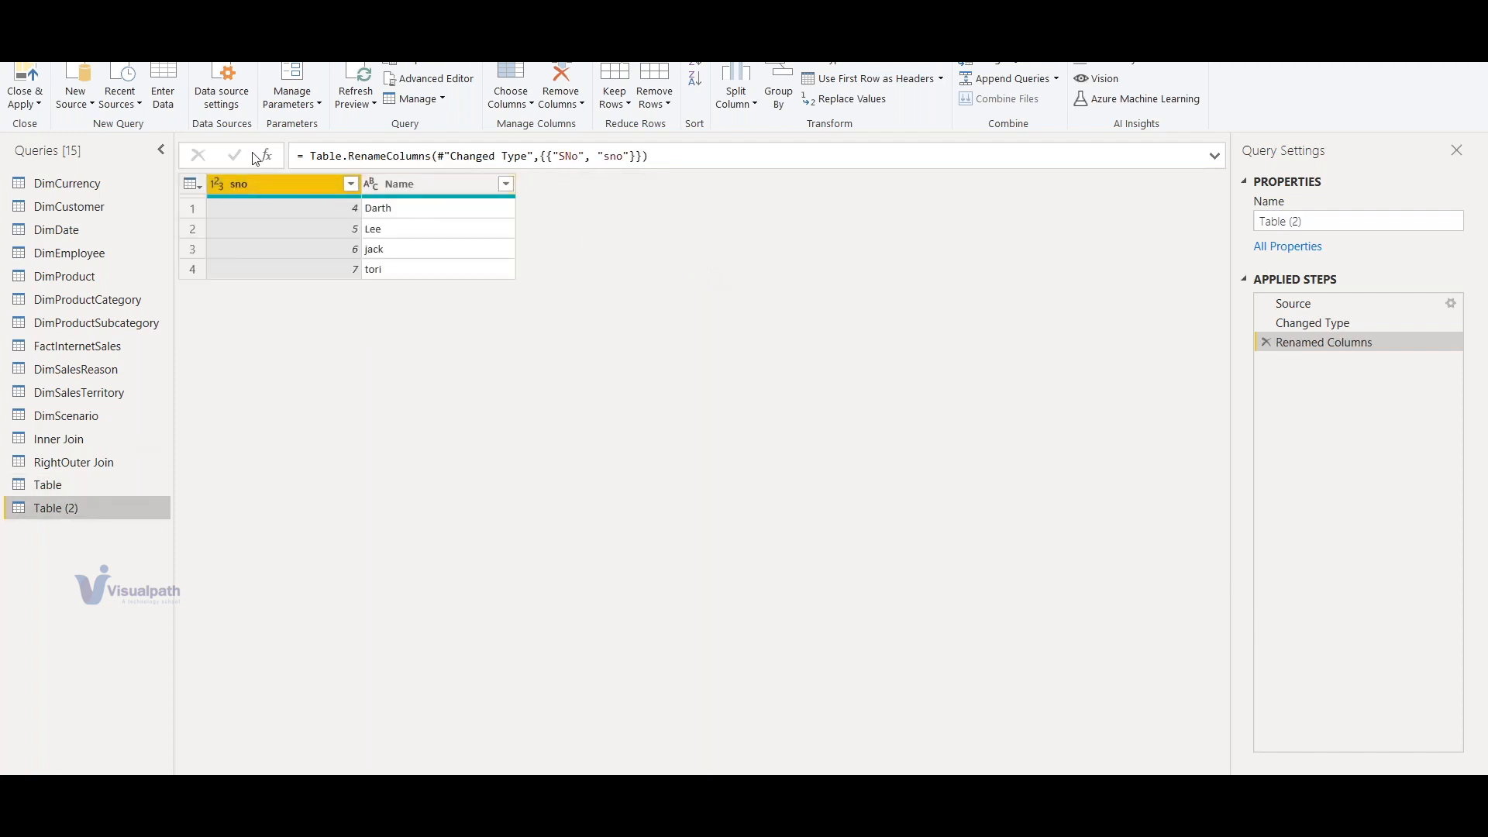
double_click(273, 188)
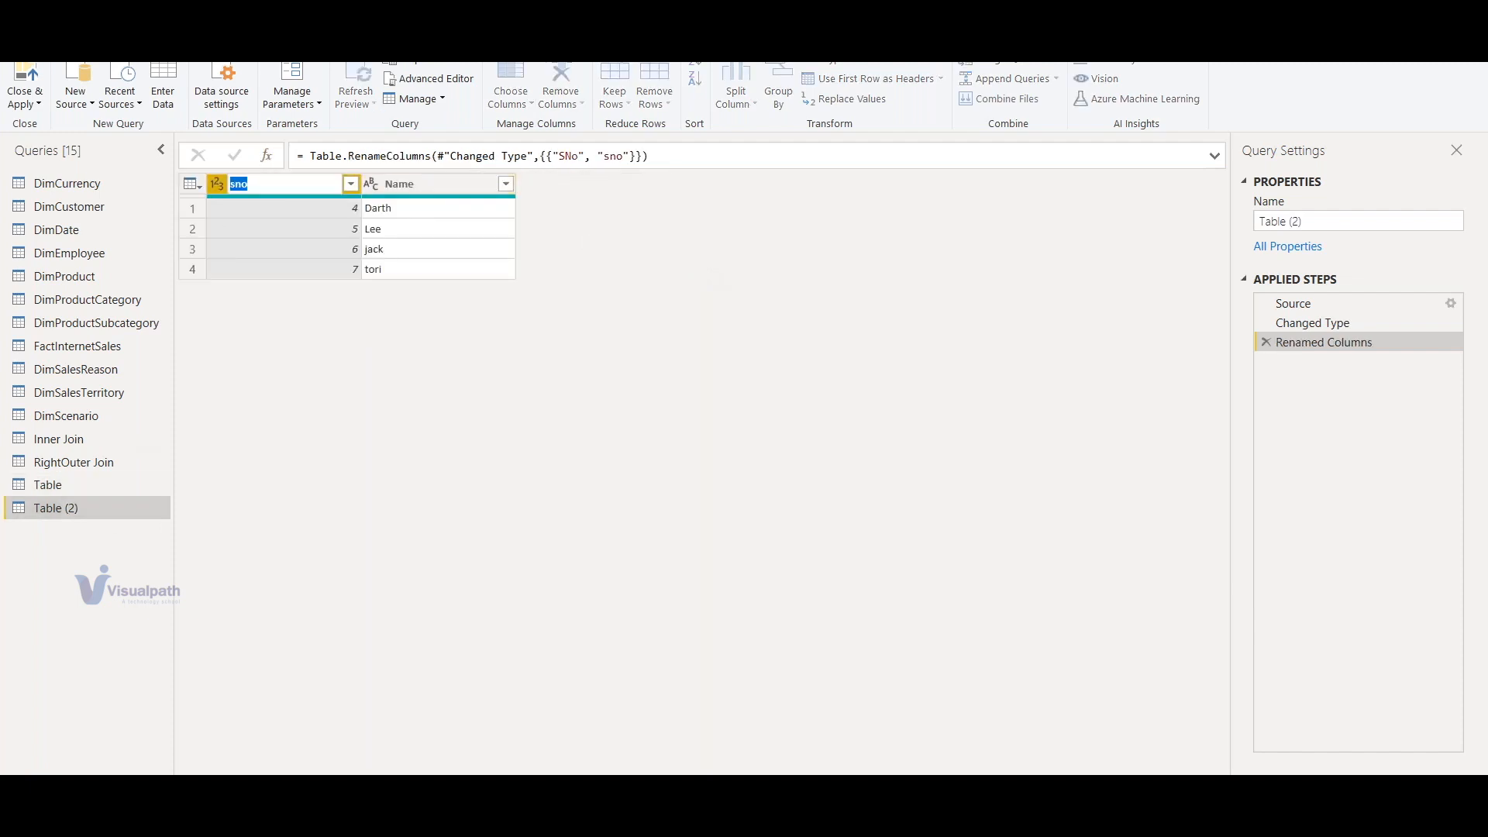
text(SNo)
key(Return)
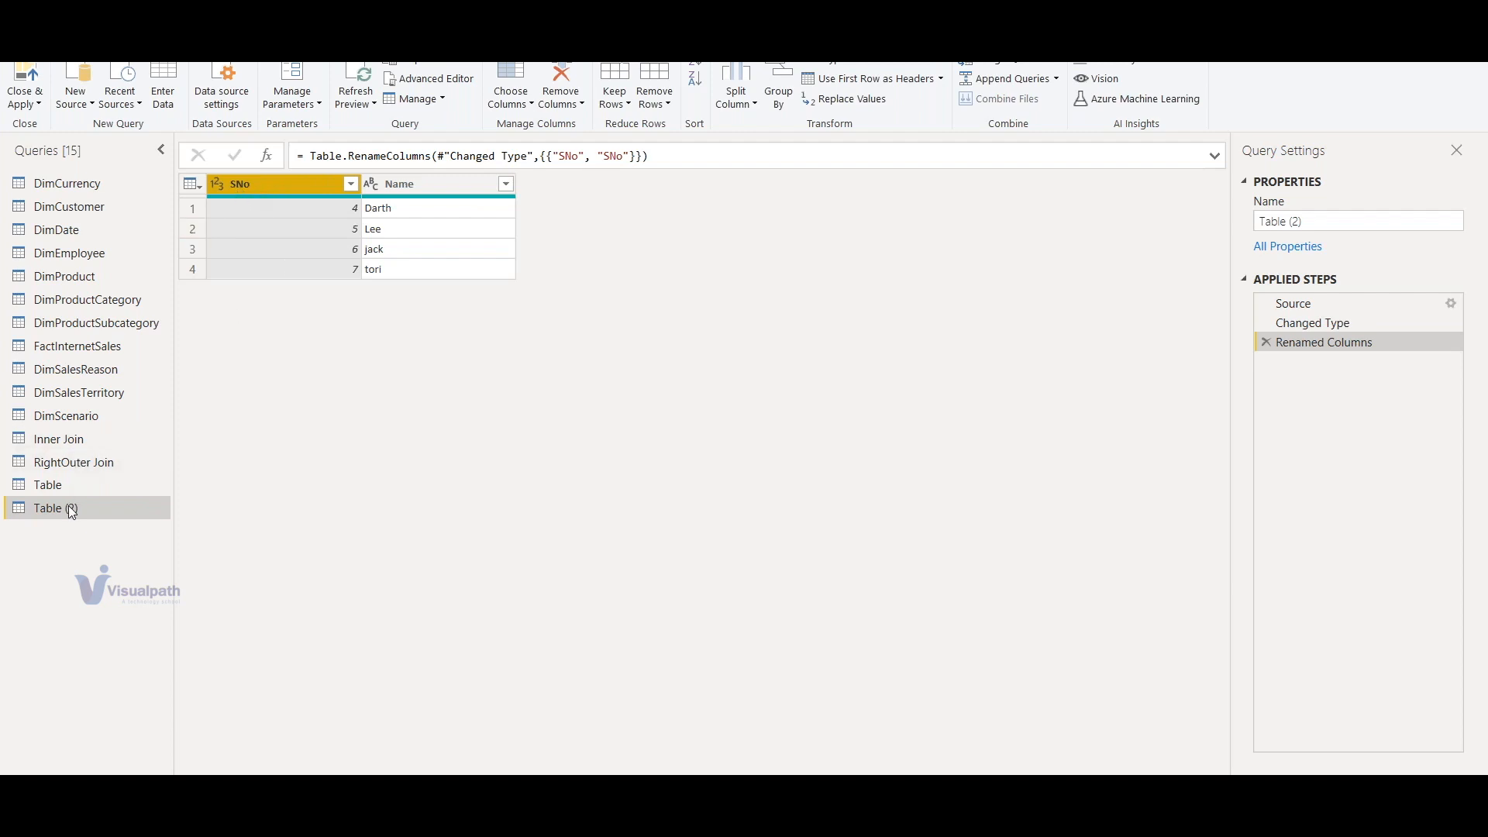
click(67, 486)
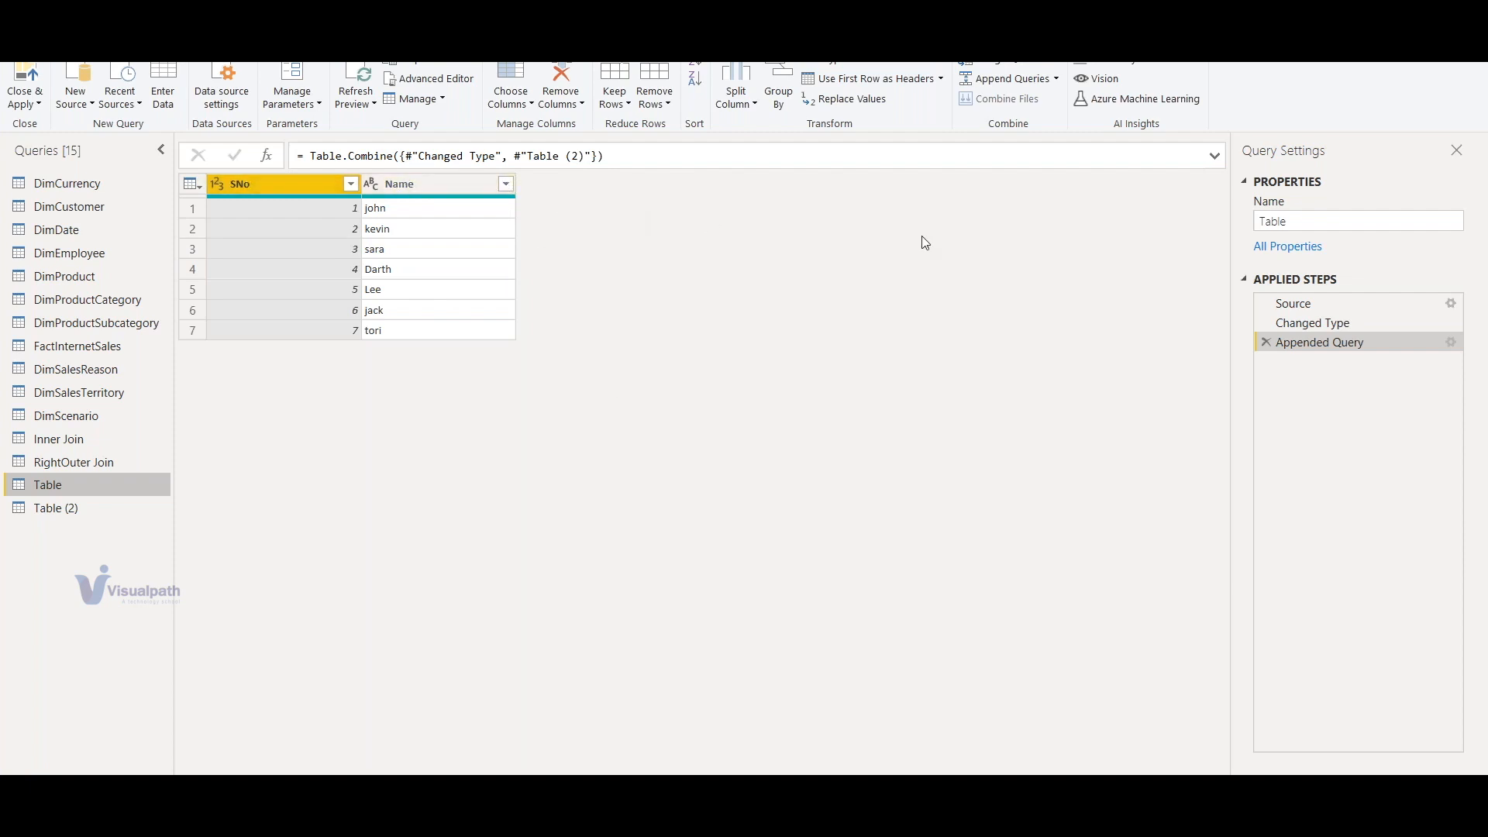
Start a third manually entered table with columns named SNo and Name
click(163, 87)
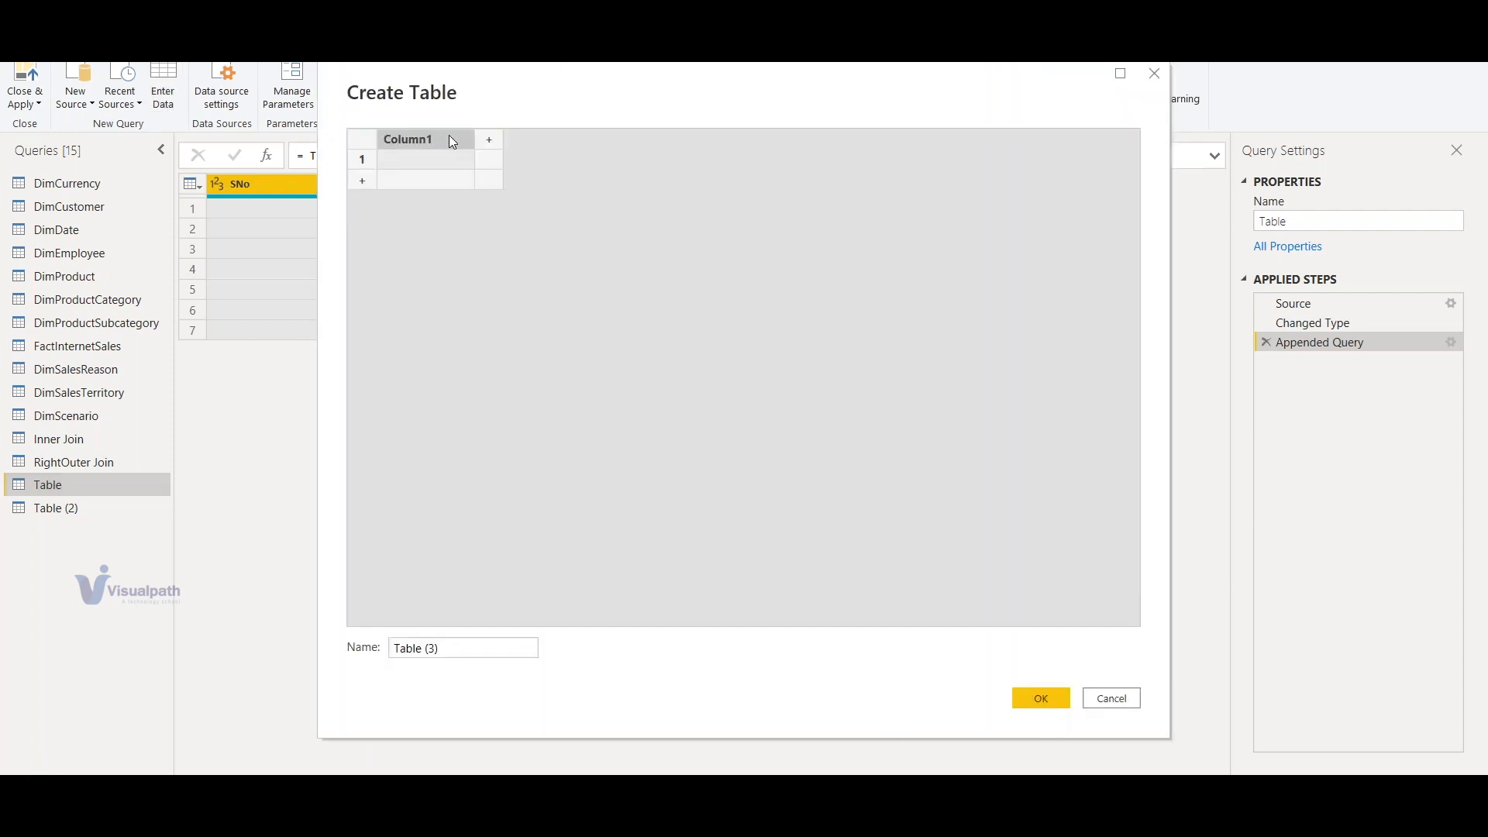
double_click(449, 137)
text(SNo)
key(Return)
text(Name)
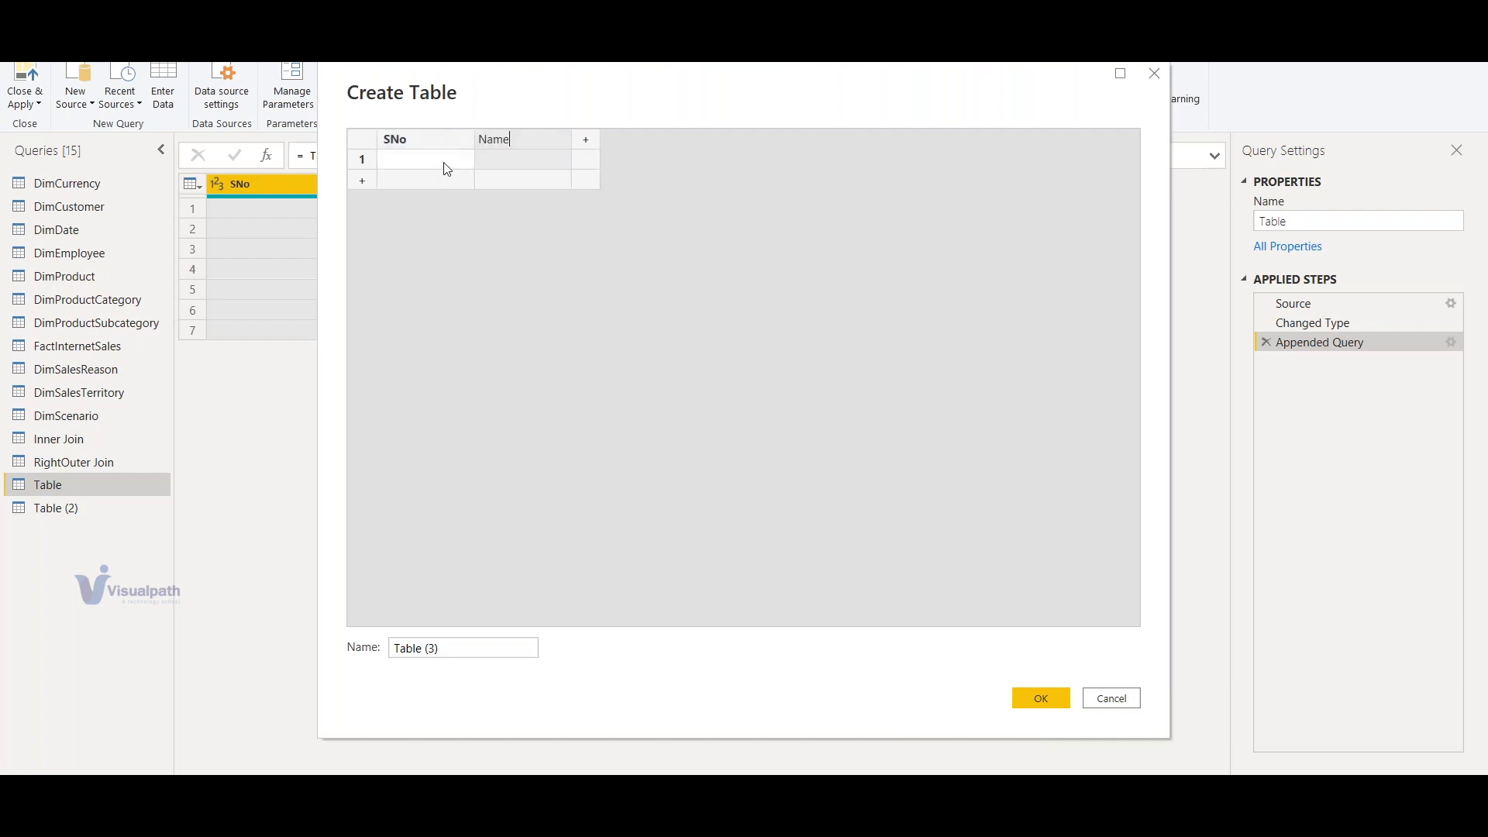
Fill the first row of the new table with SNo 4 and a sample first name
click(444, 162)
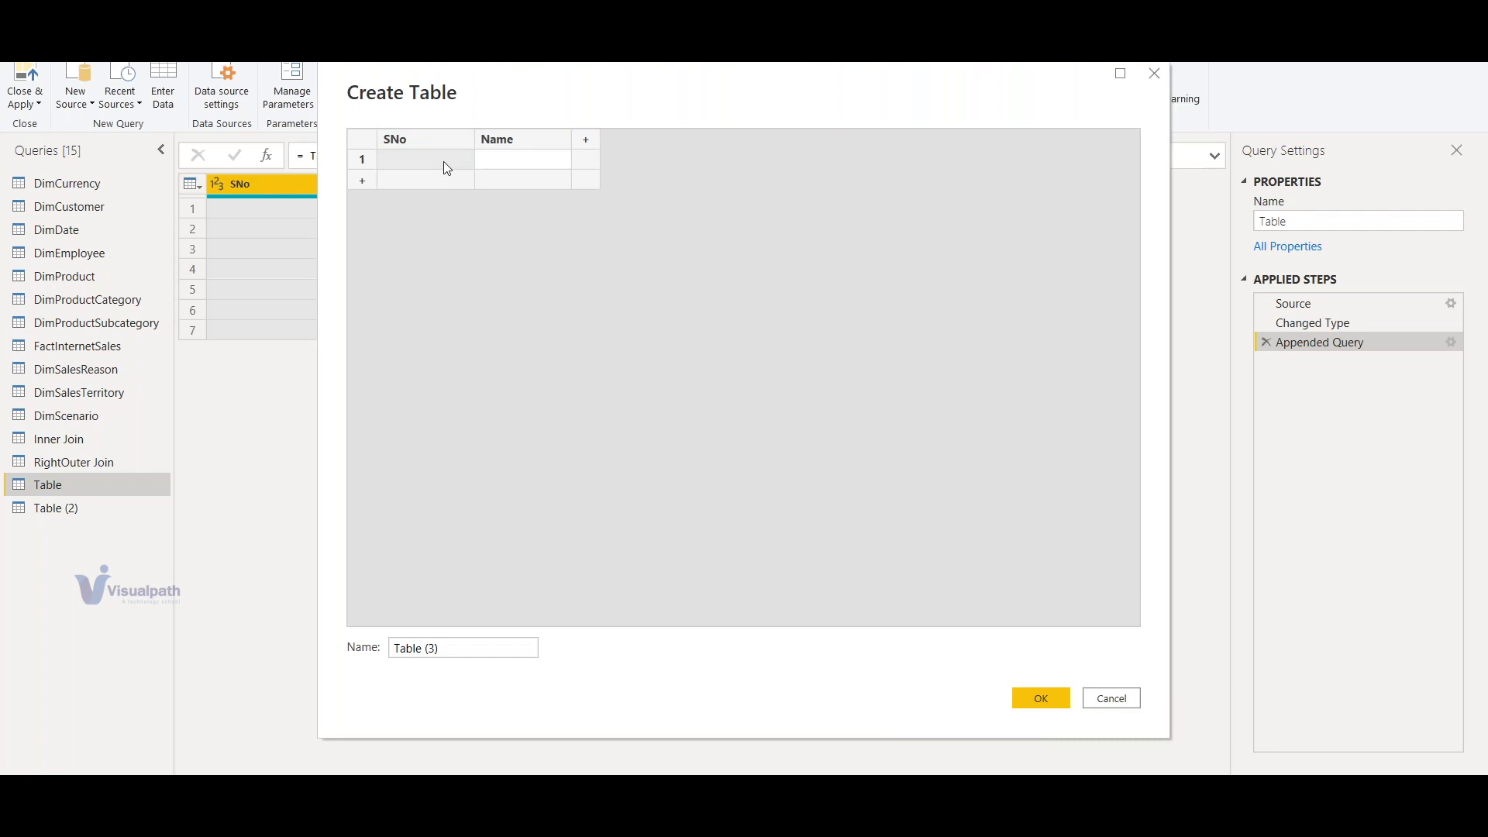
text(4)
key(Tab)
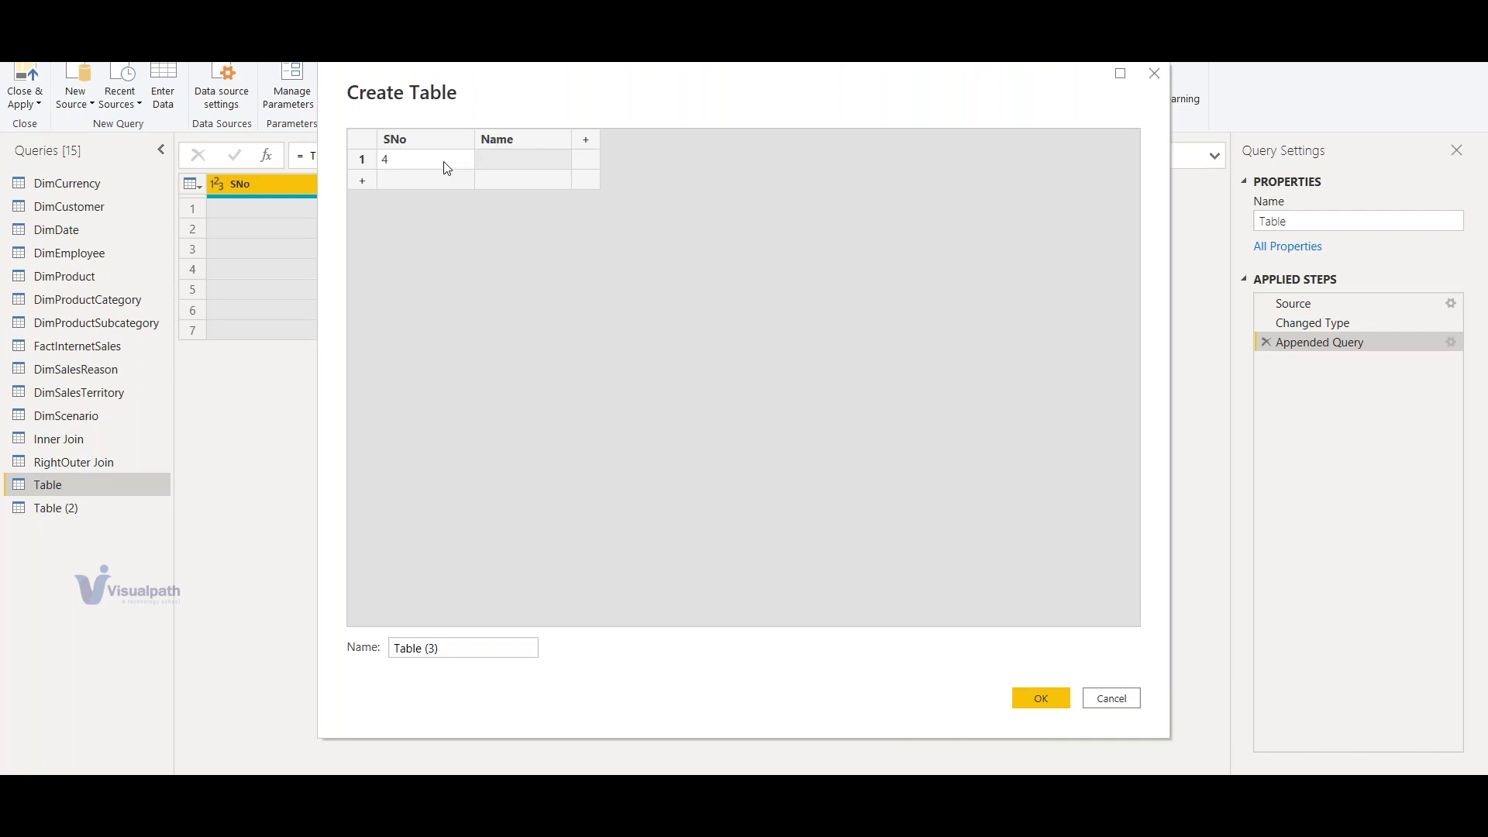
text(sandra)
key(Tab)
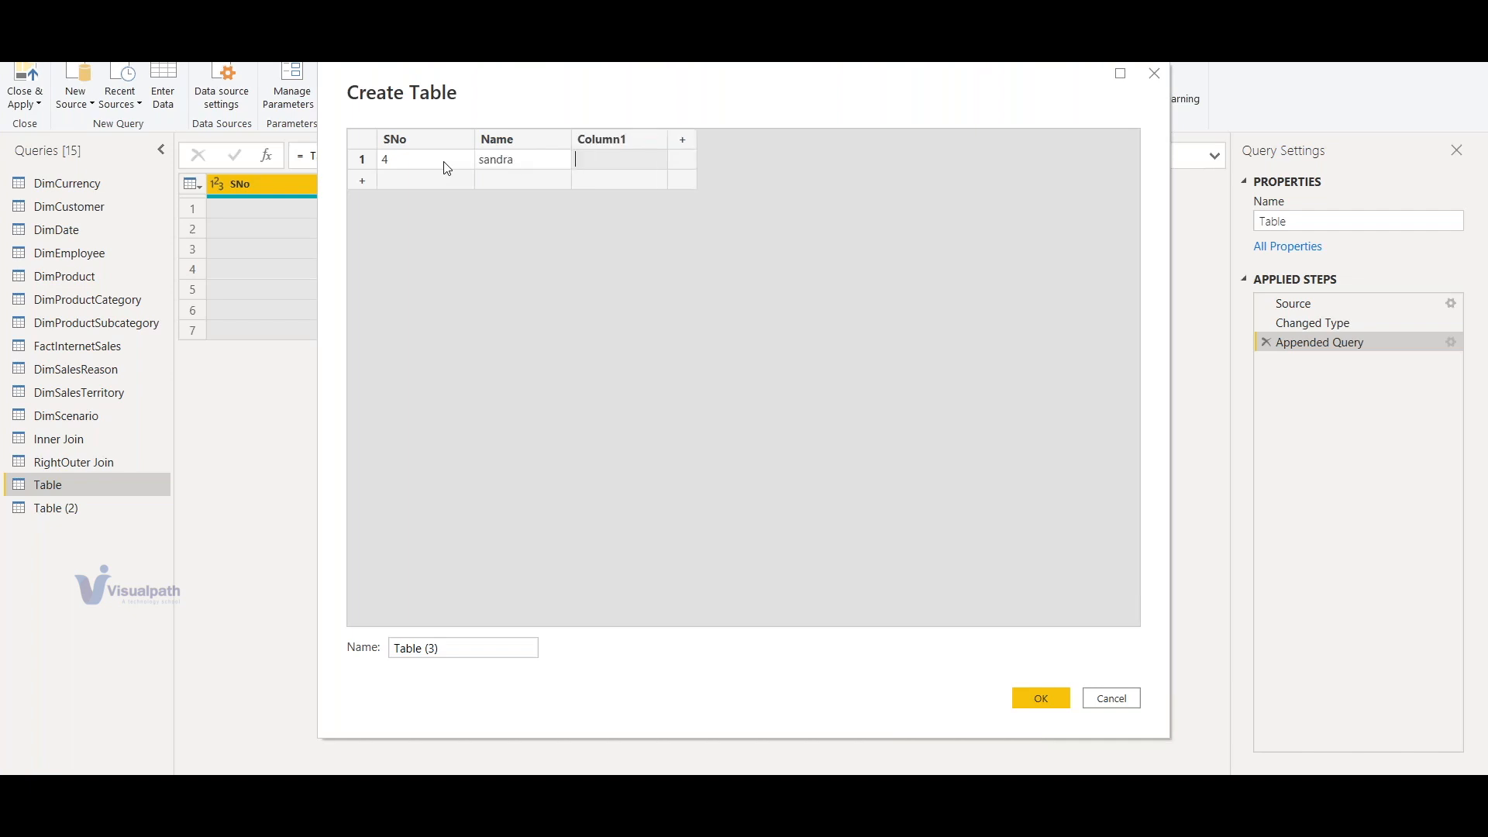
Name the third column Age and enter 23 for the first row
double_click(607, 137)
text(Age)
click(626, 161)
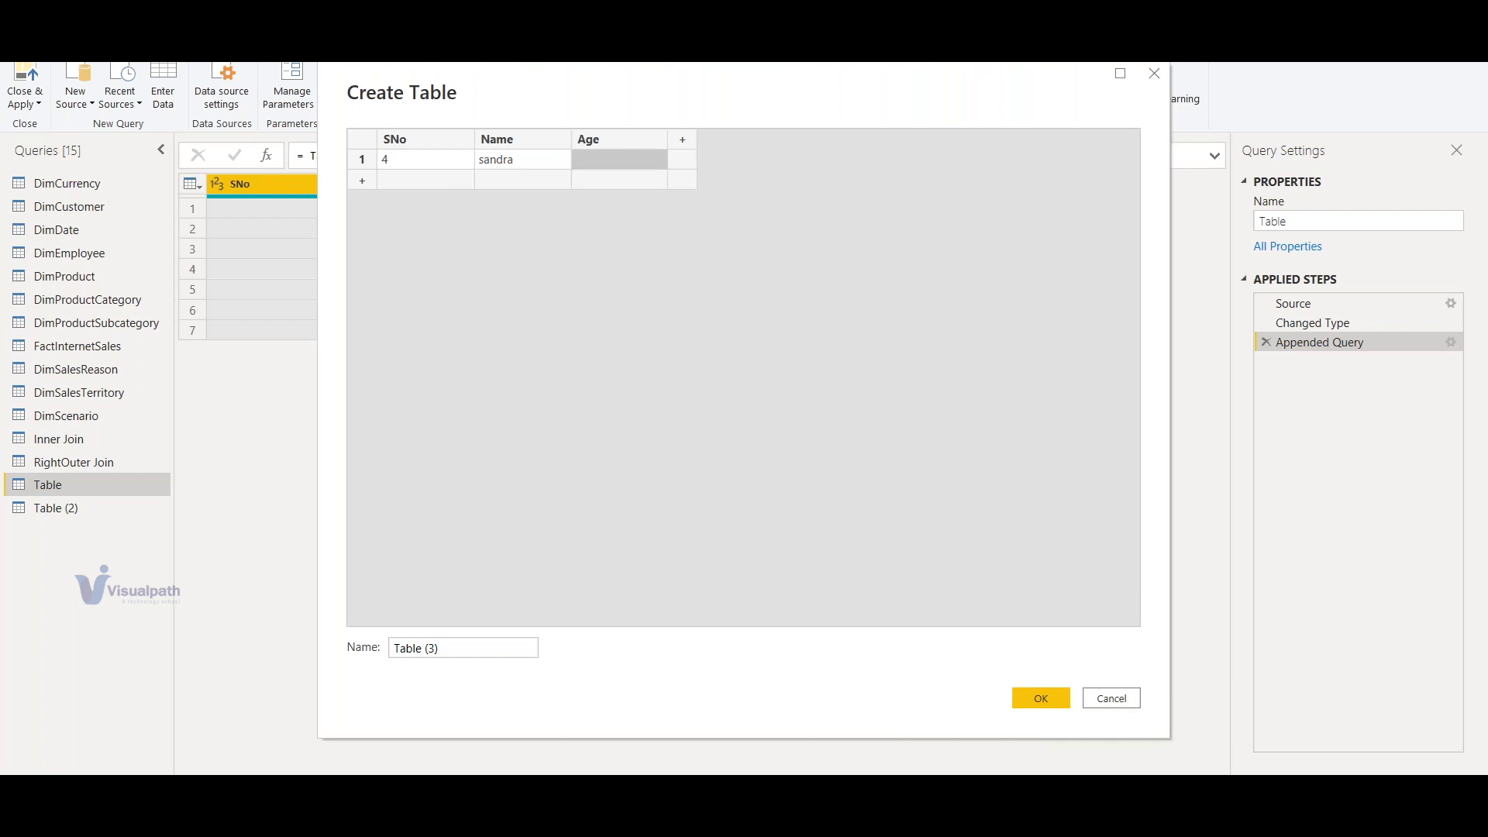
text(23)
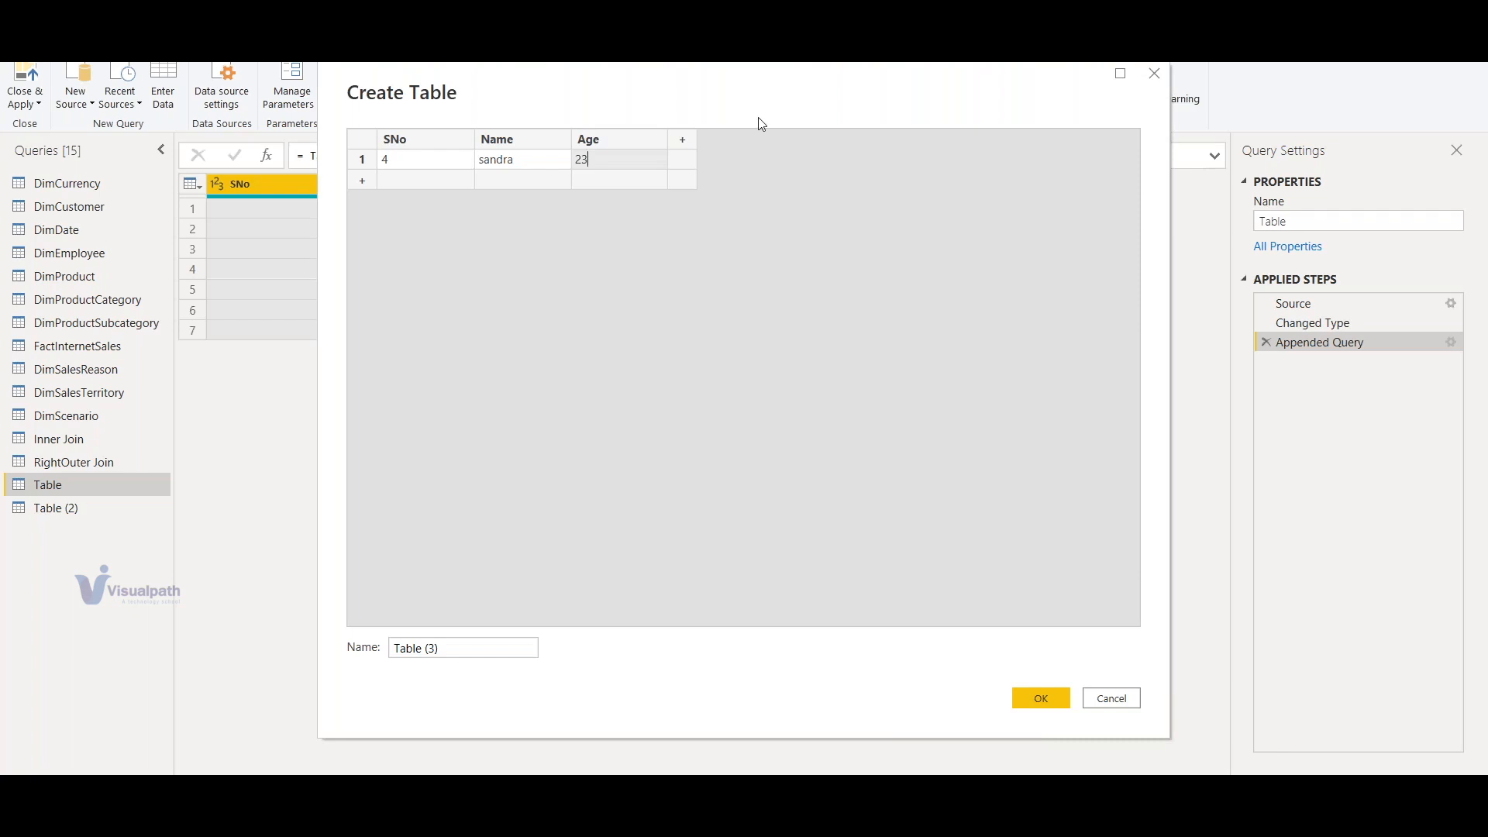
Add a second row with SNo 5, a sample first name and Age 28
key(Tab)
text(5)
key(Tab)
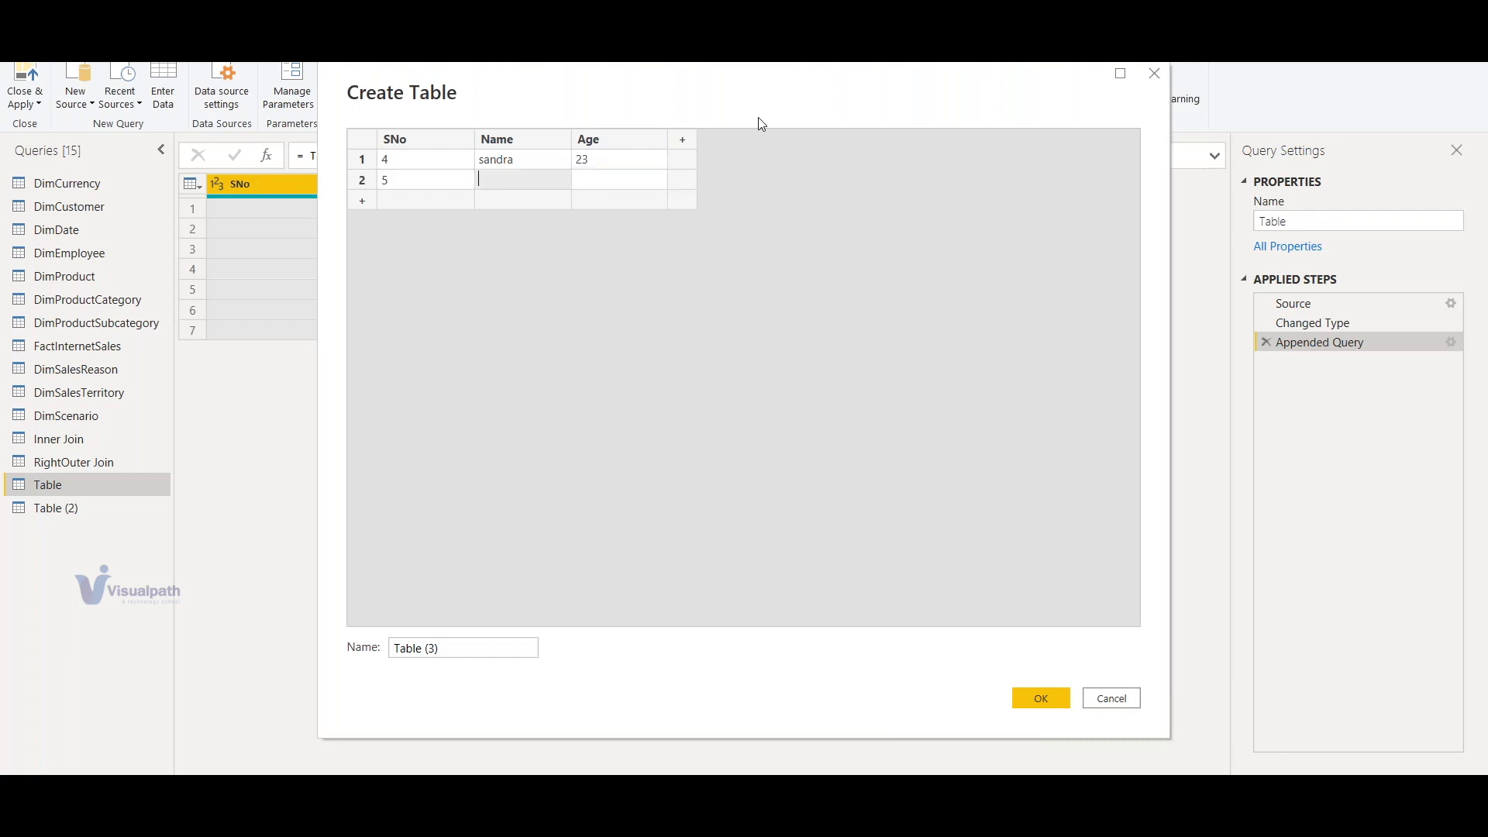
text(Alice)
key(Tab)
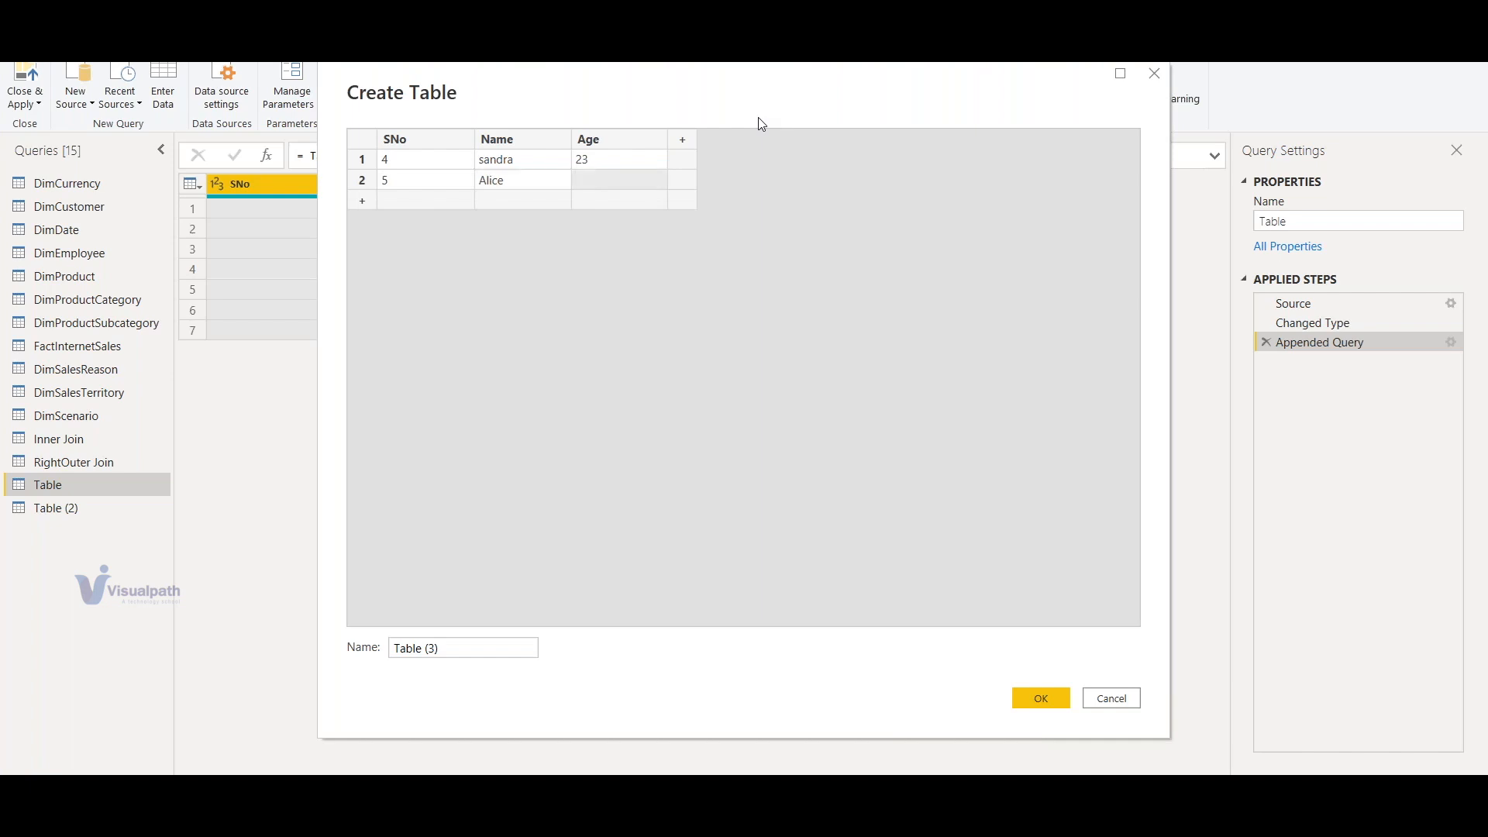
text(28)
key(Return)
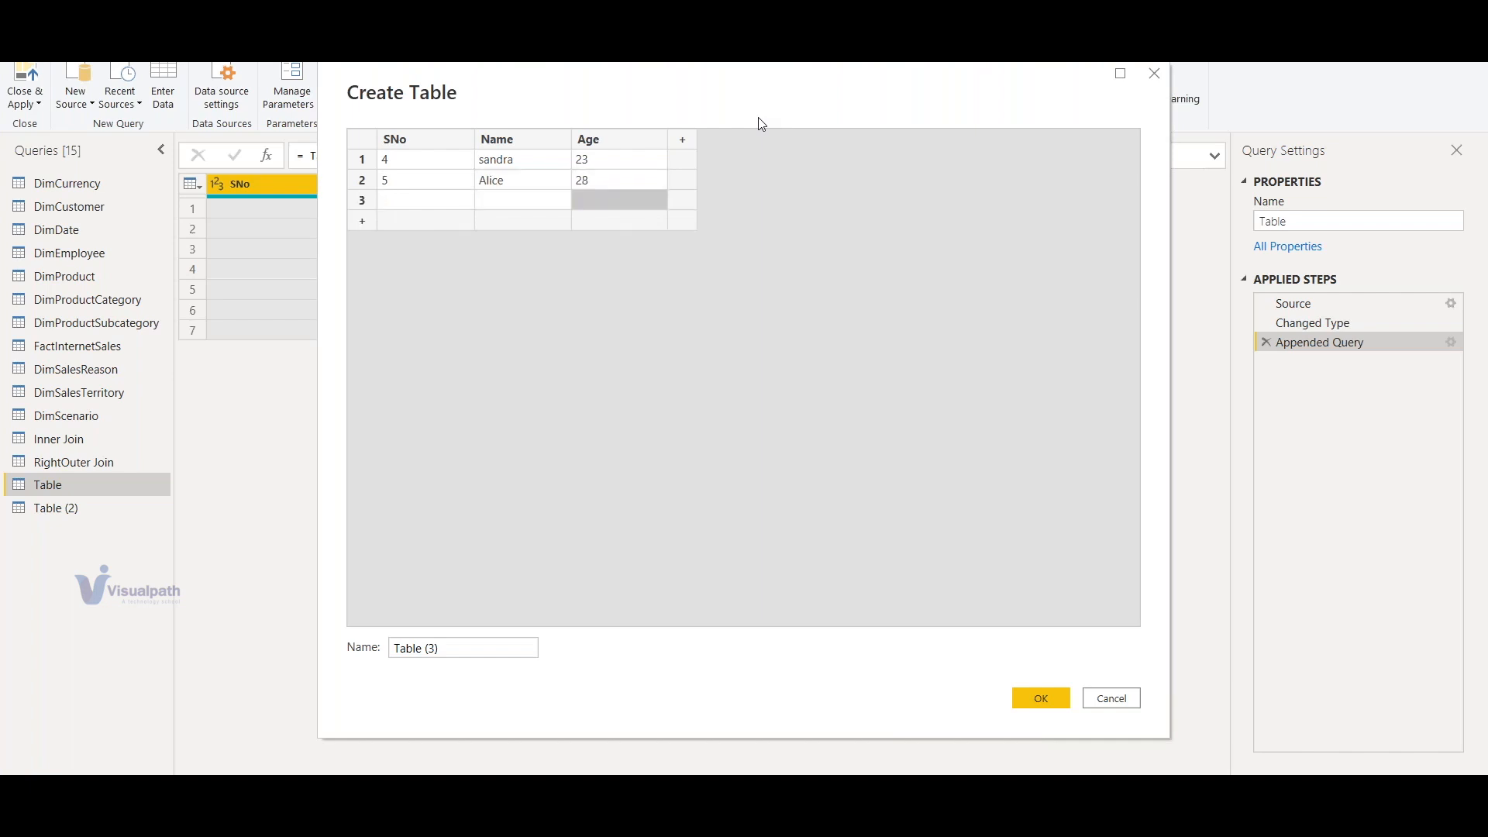
Add a third row with SNo 6, a sample first name and Age 30, and create the table
click(410, 199)
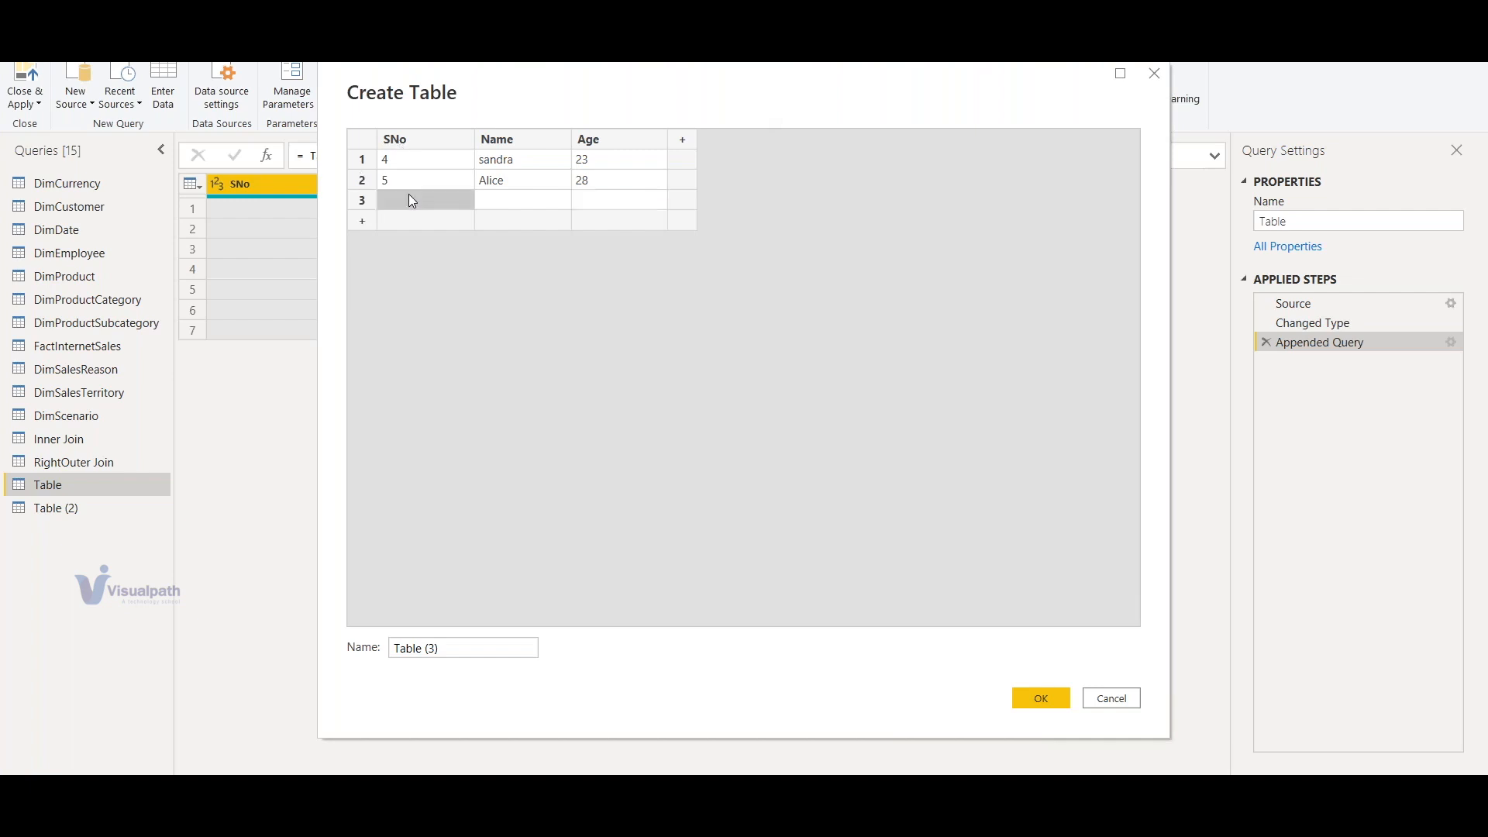
text(6)
key(Tab)
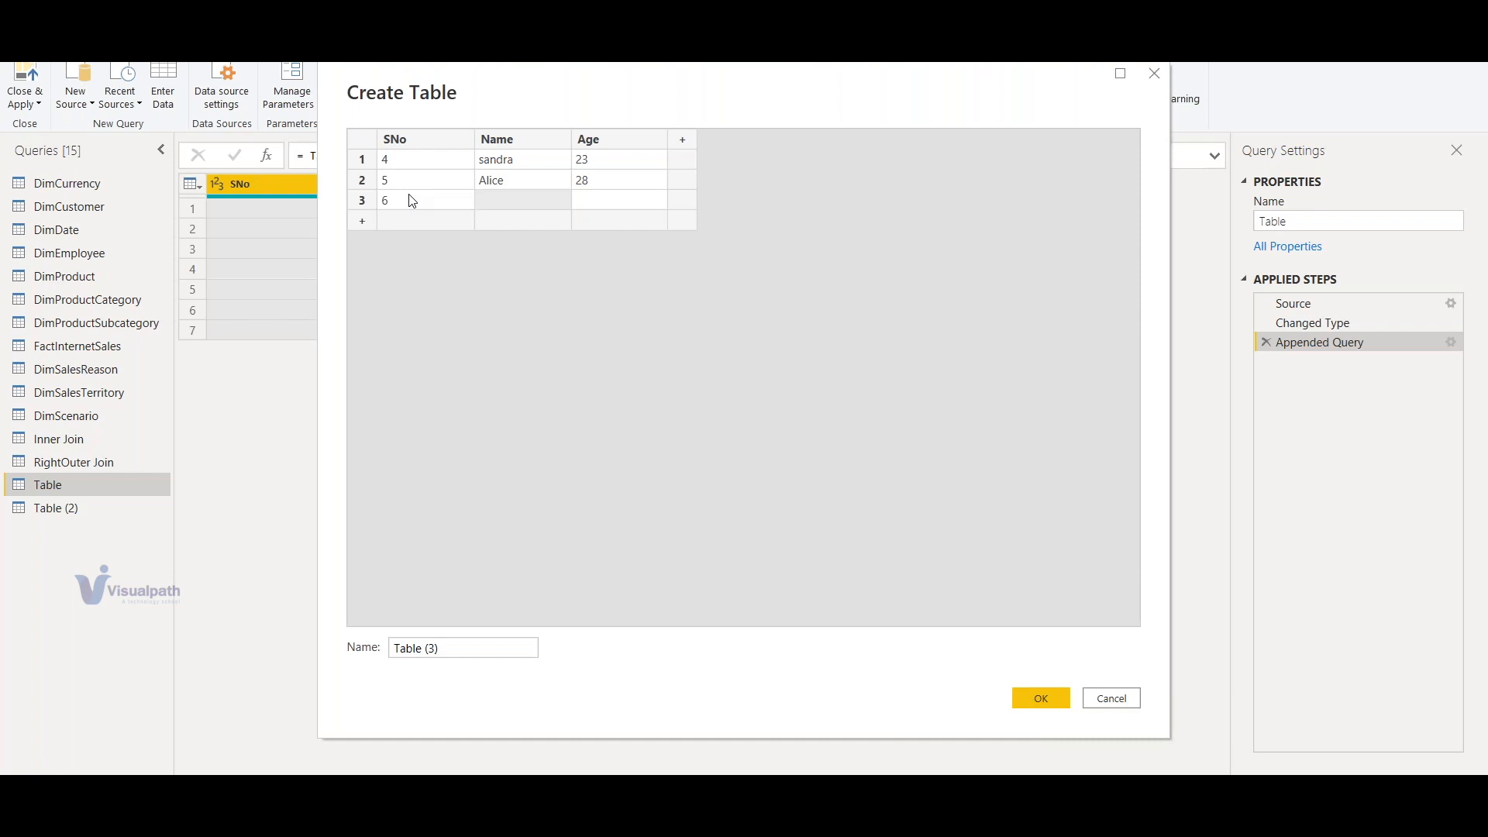
text(jack)
key(Tab)
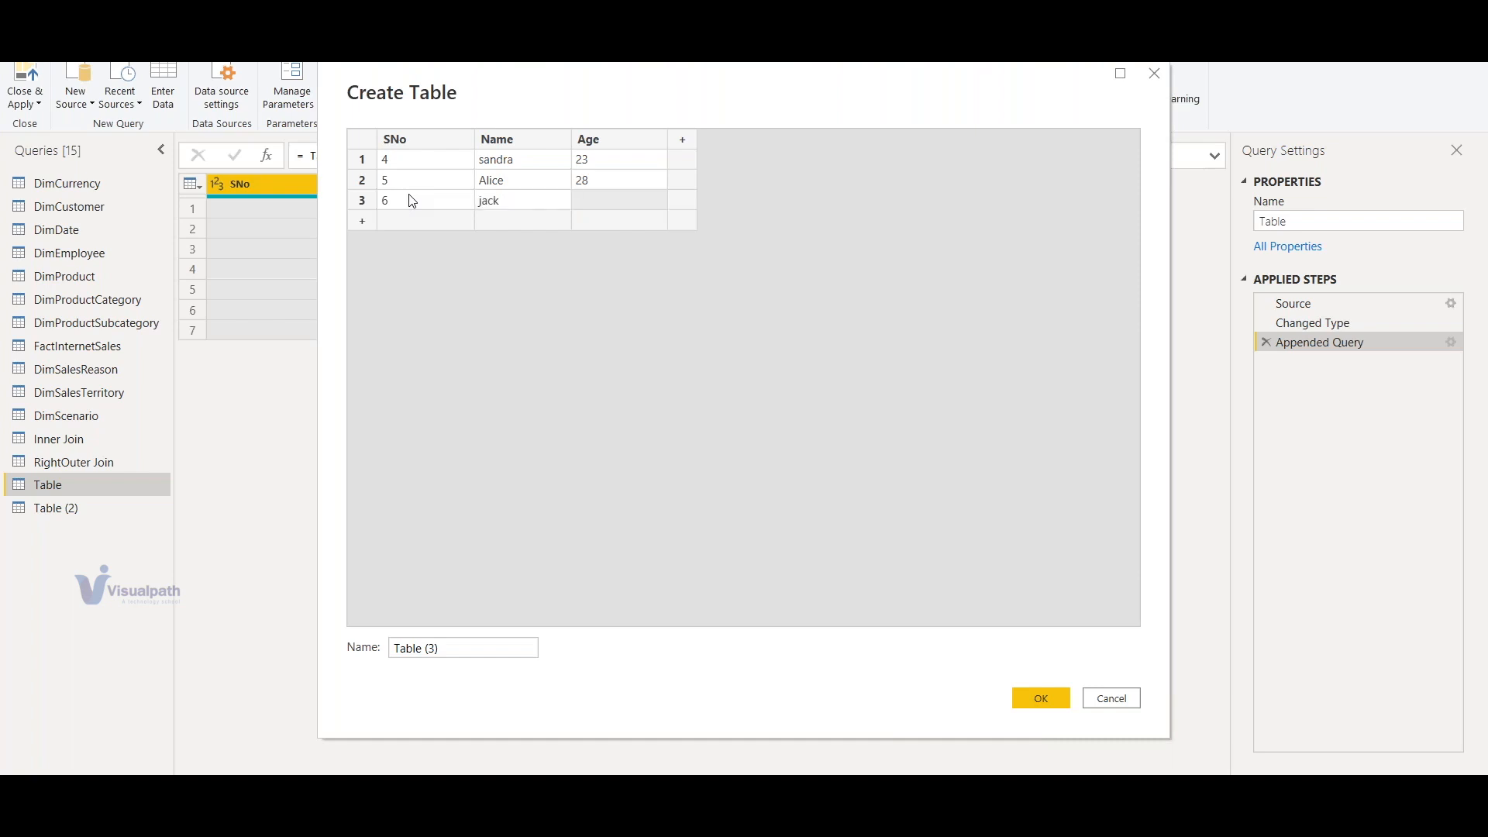
text(30)
click(1041, 699)
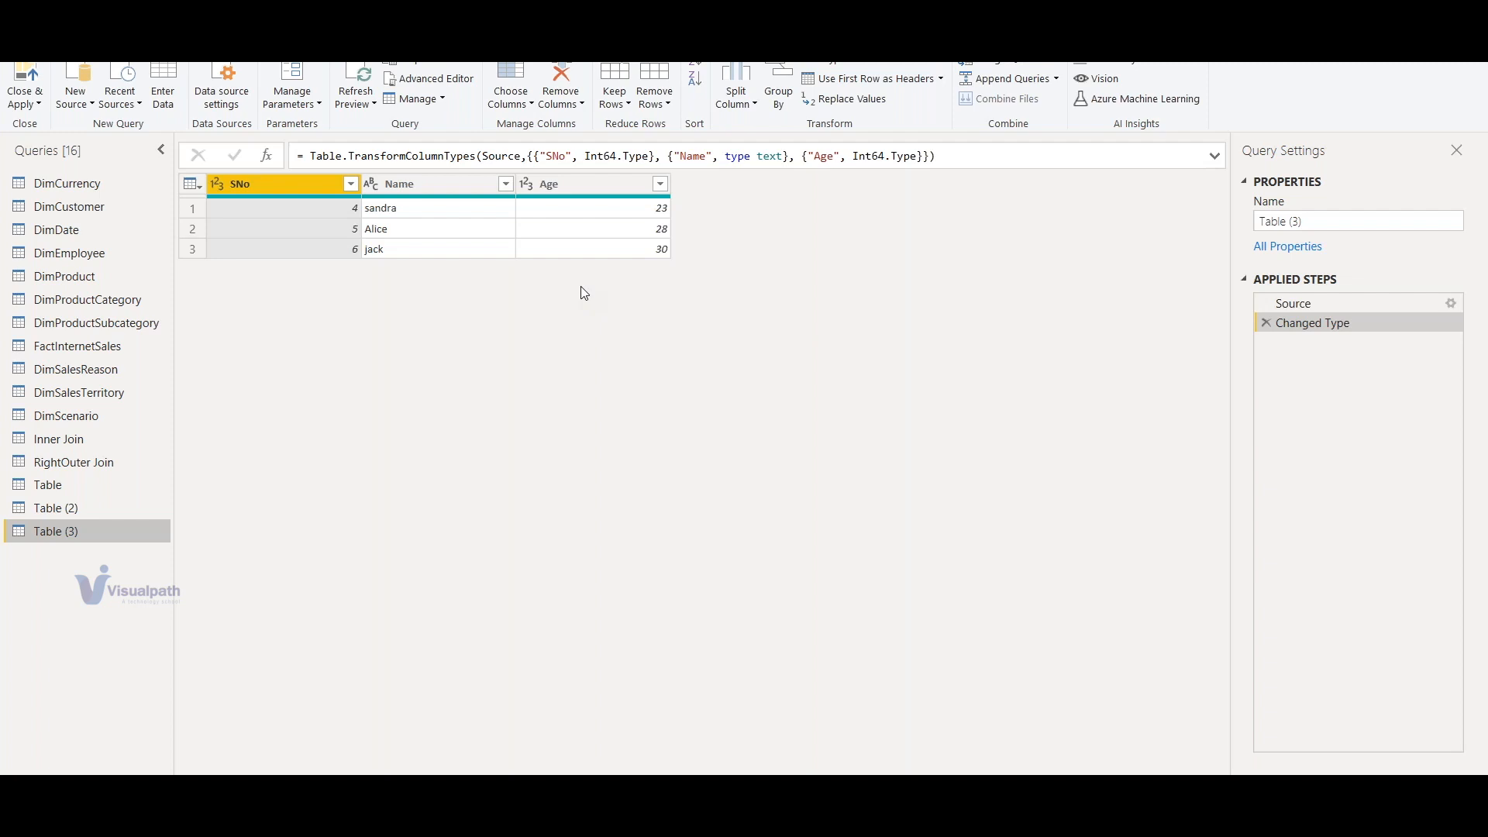
Append Table (3) to the Table query using the two-table option
click(90, 489)
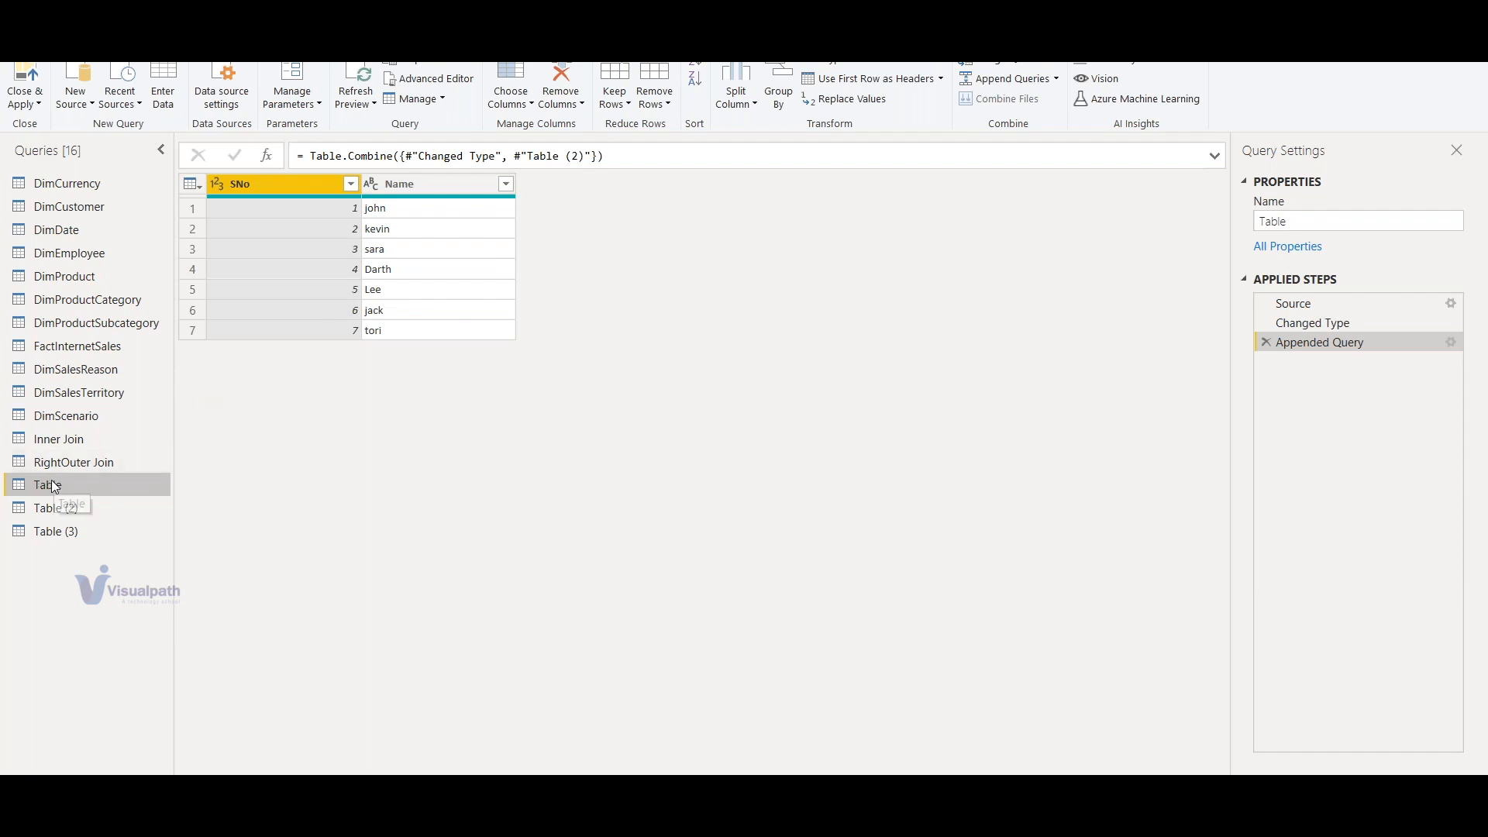
click(1016, 77)
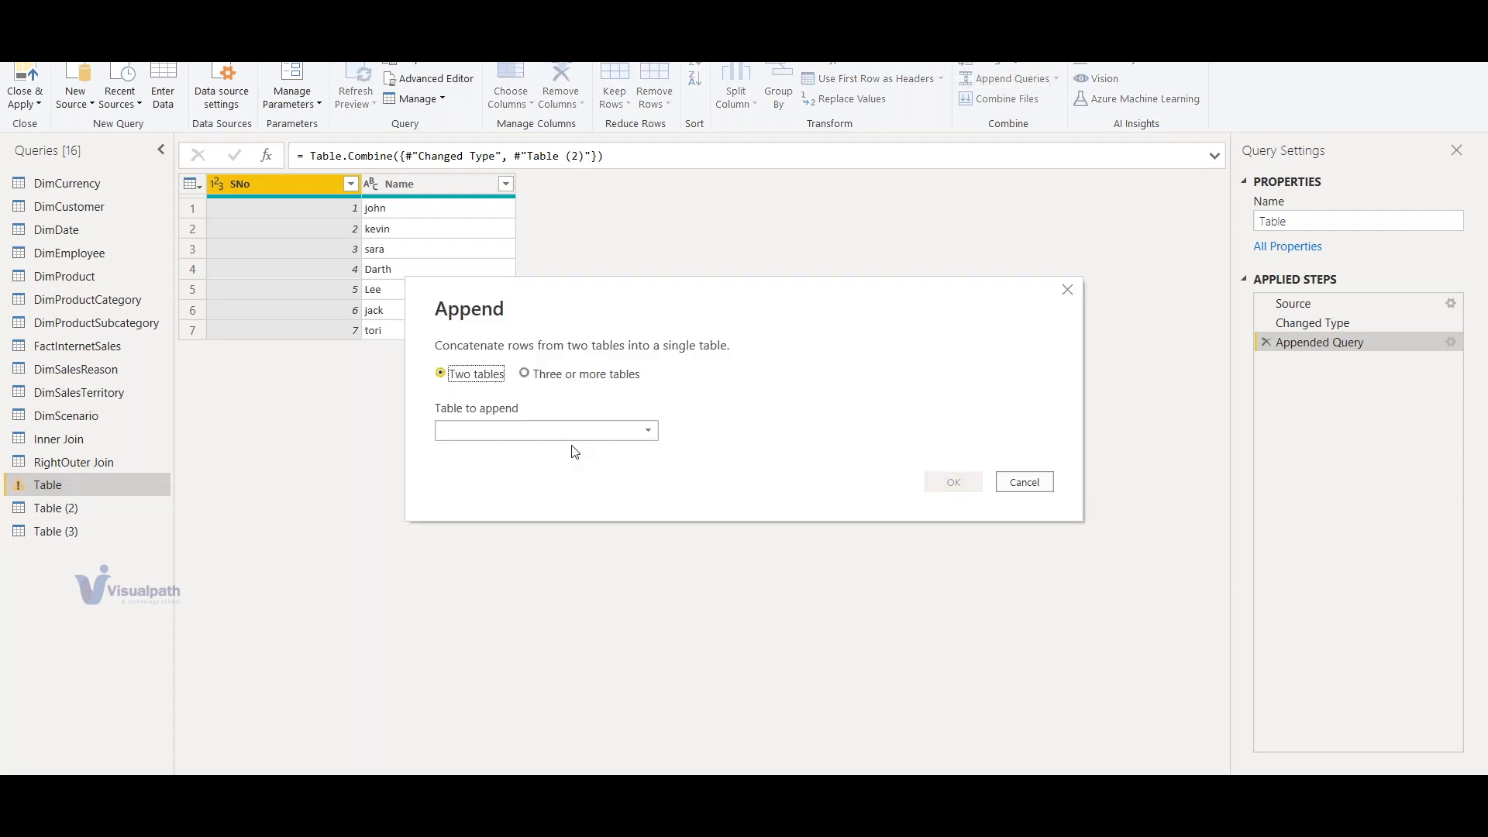
click(571, 432)
click(495, 740)
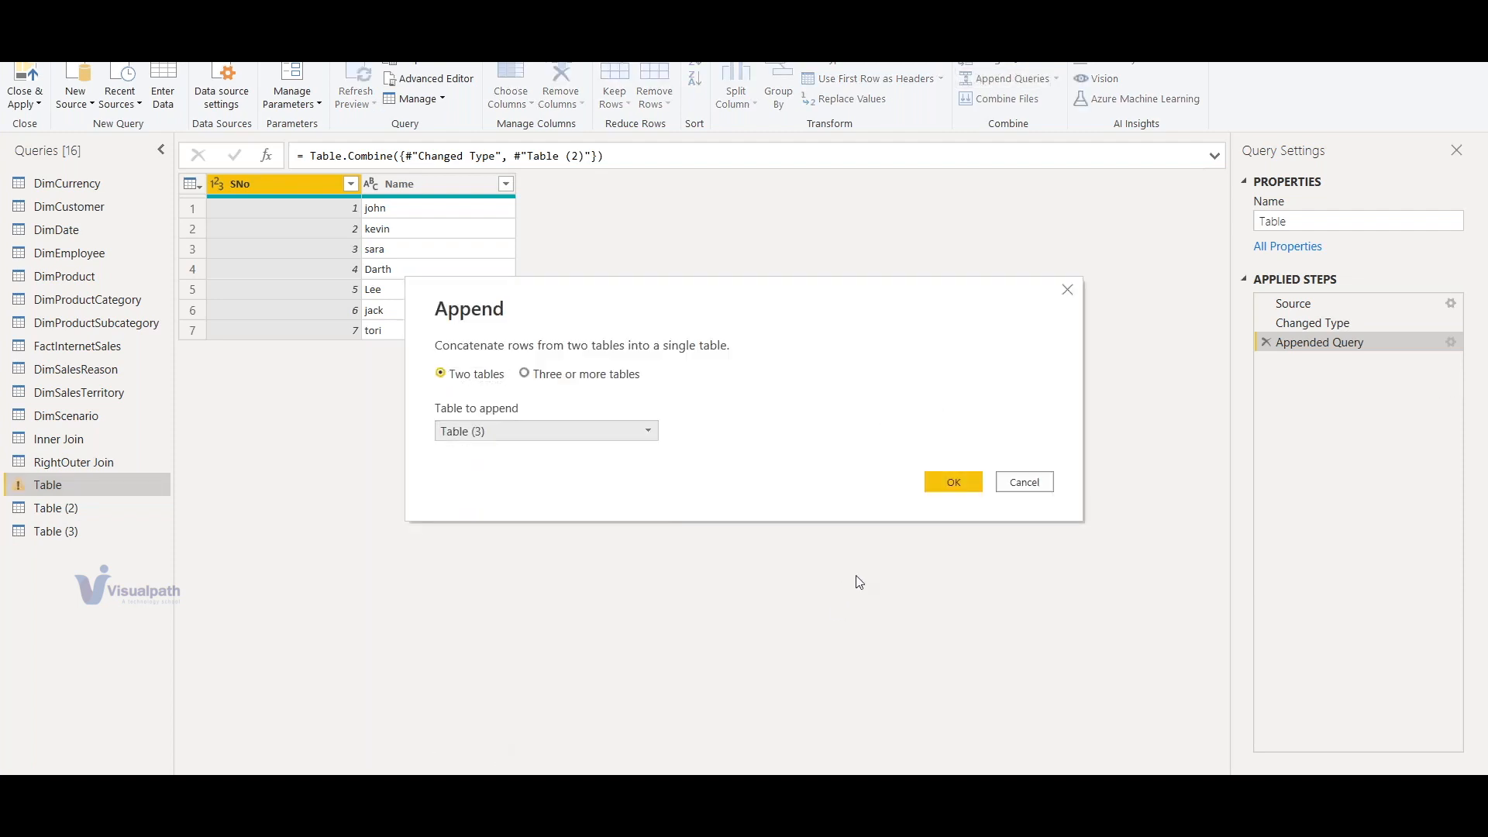
click(962, 488)
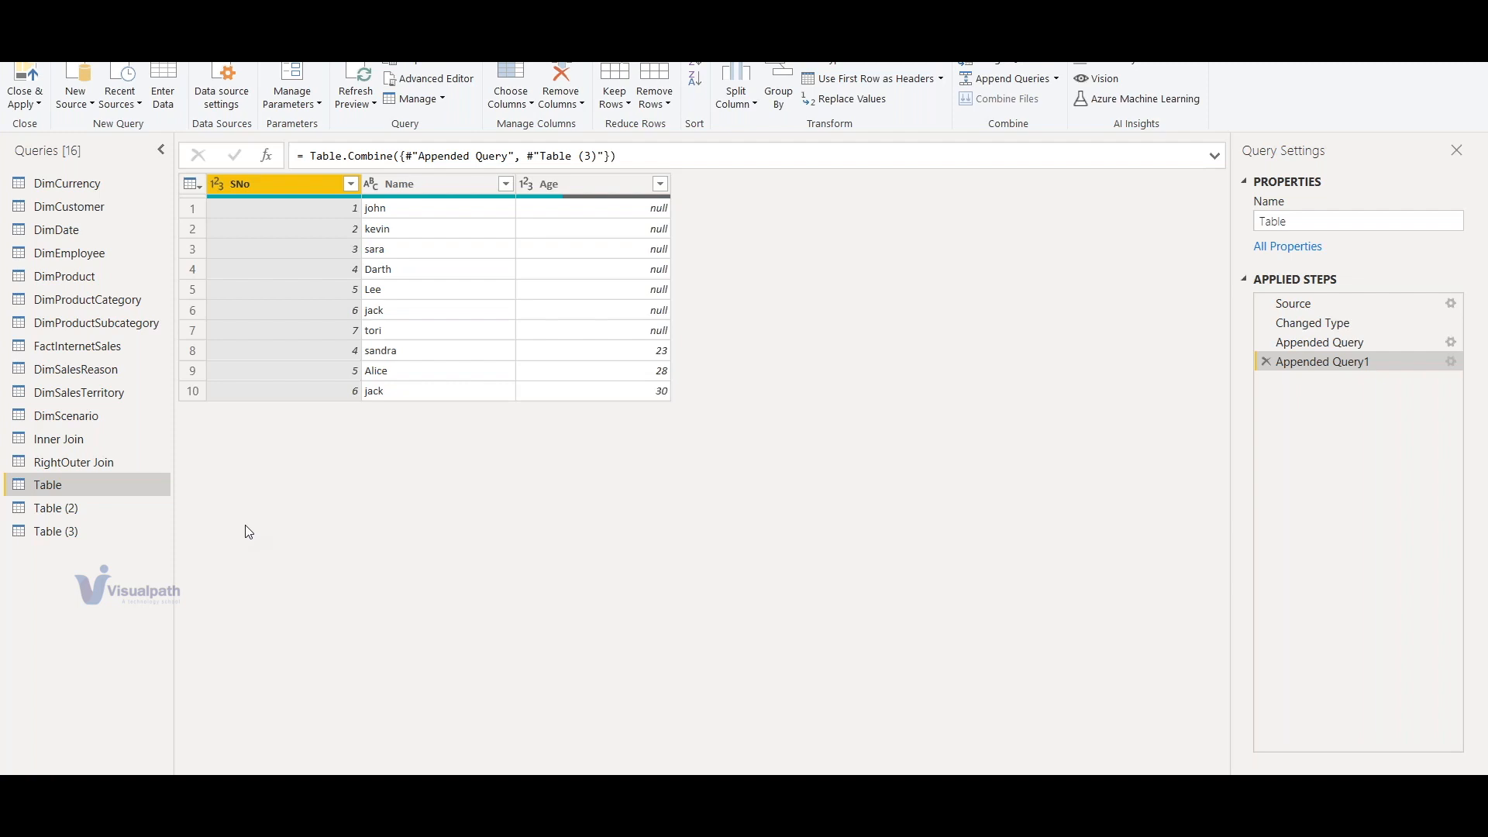
Compare the appended Table with Table (3) and delete the Appended Query1 step from Table
click(34, 532)
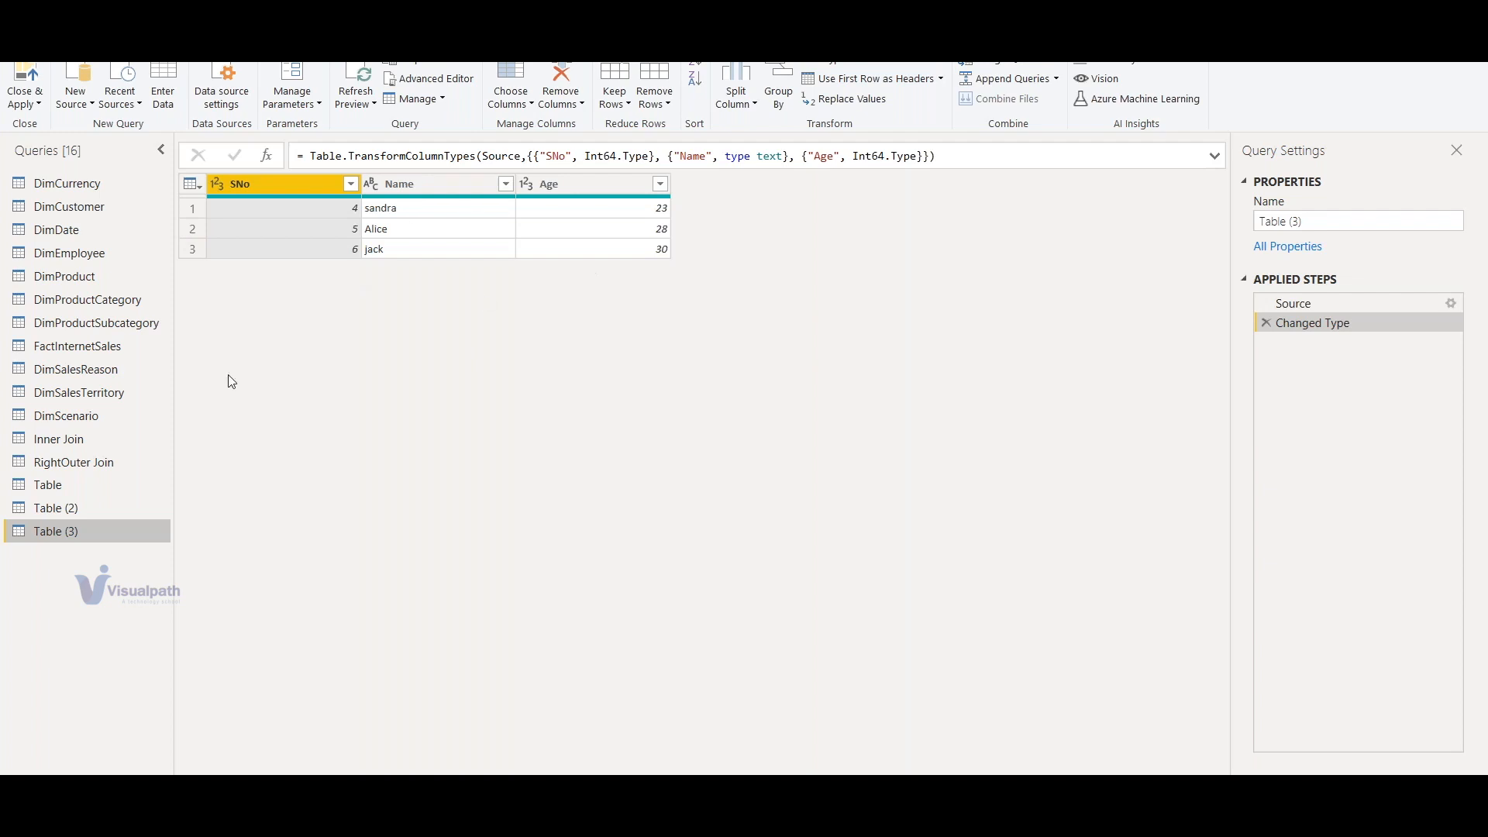
click(93, 485)
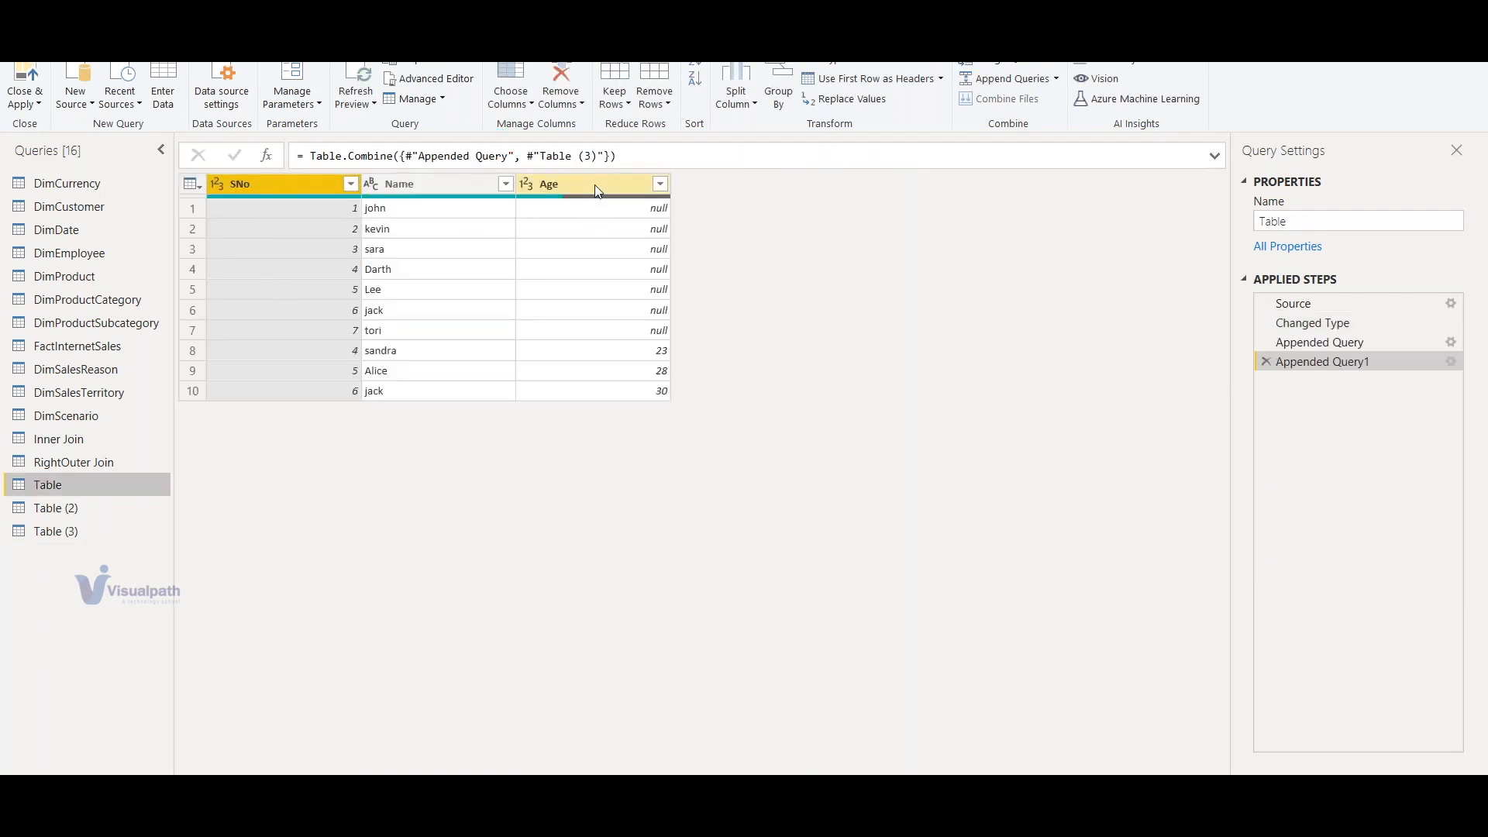
click(1266, 362)
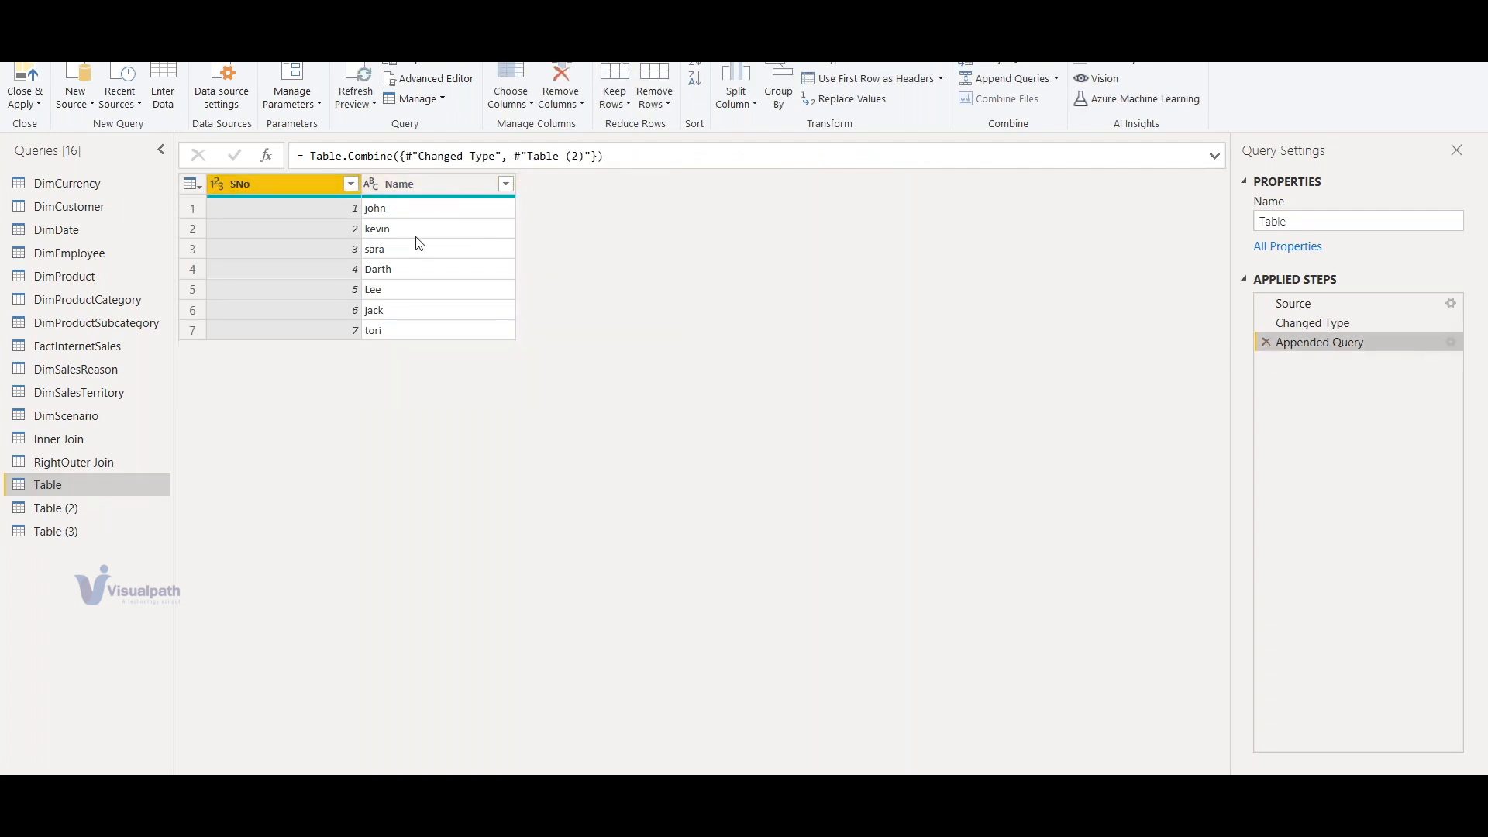
Compare the columns of Table and Table (3), and append Table (3) to Table again
click(54, 531)
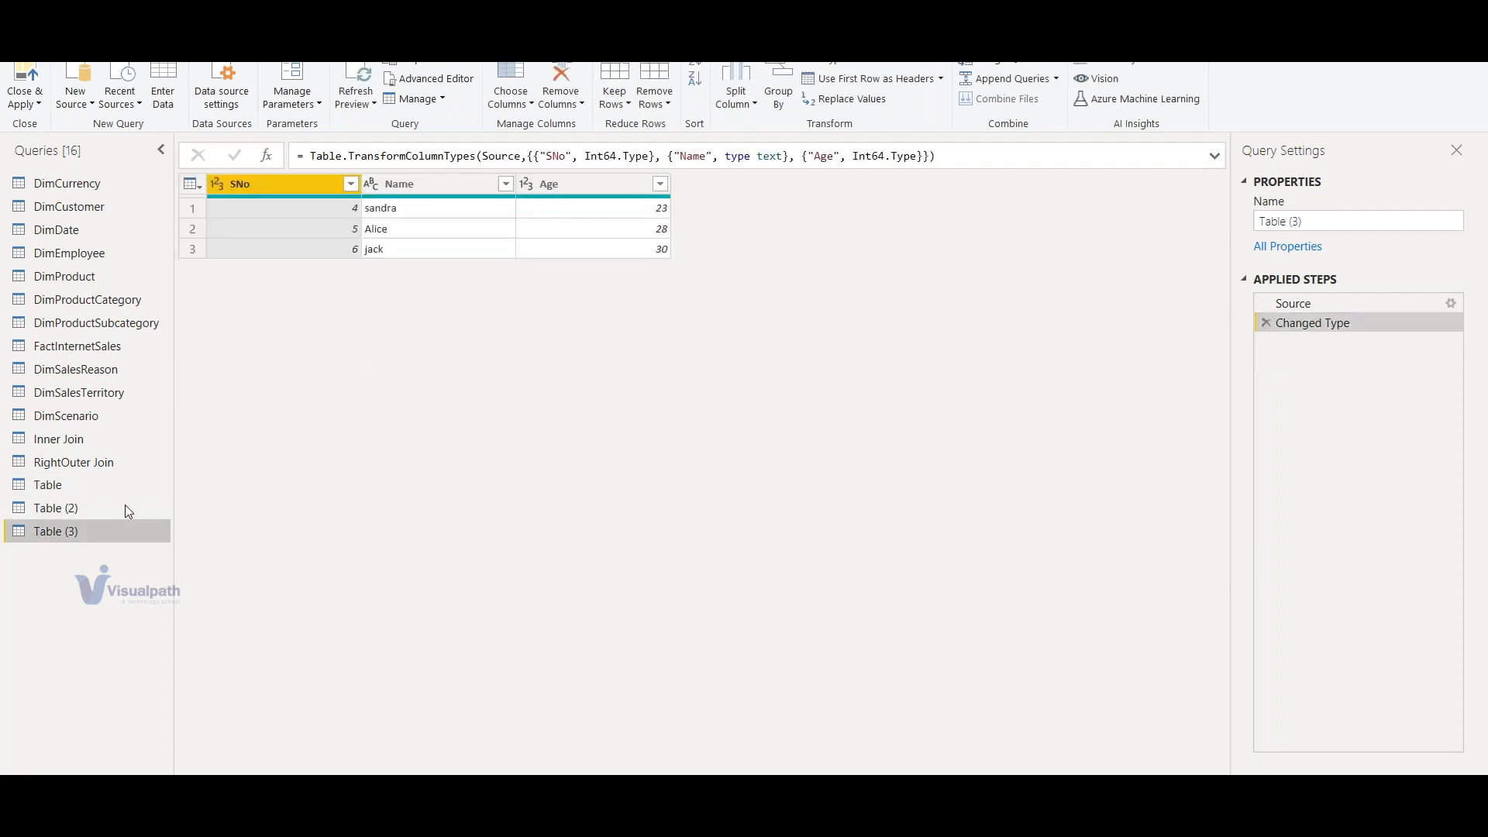
click(77, 483)
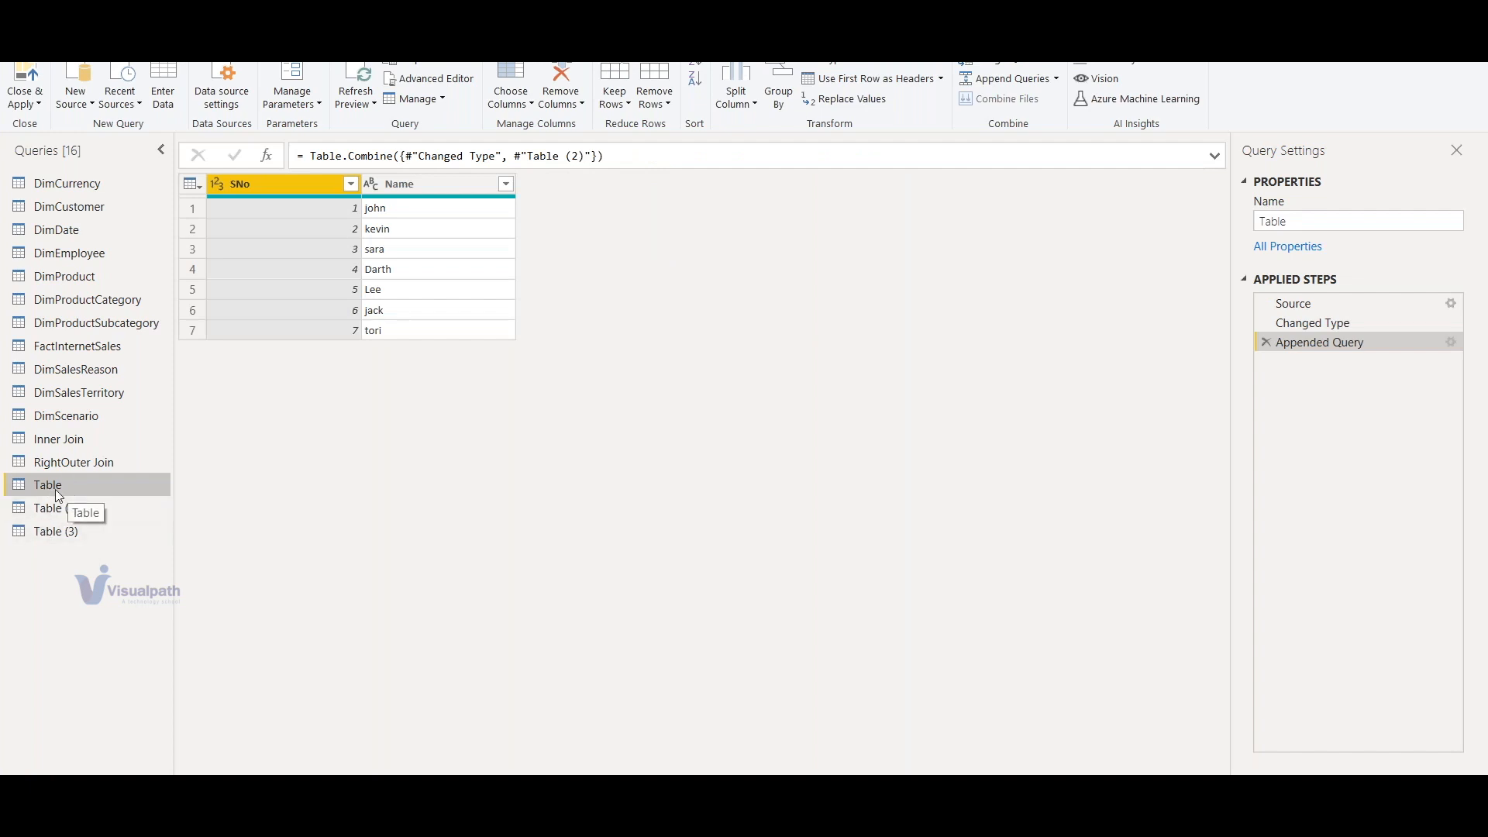
click(59, 534)
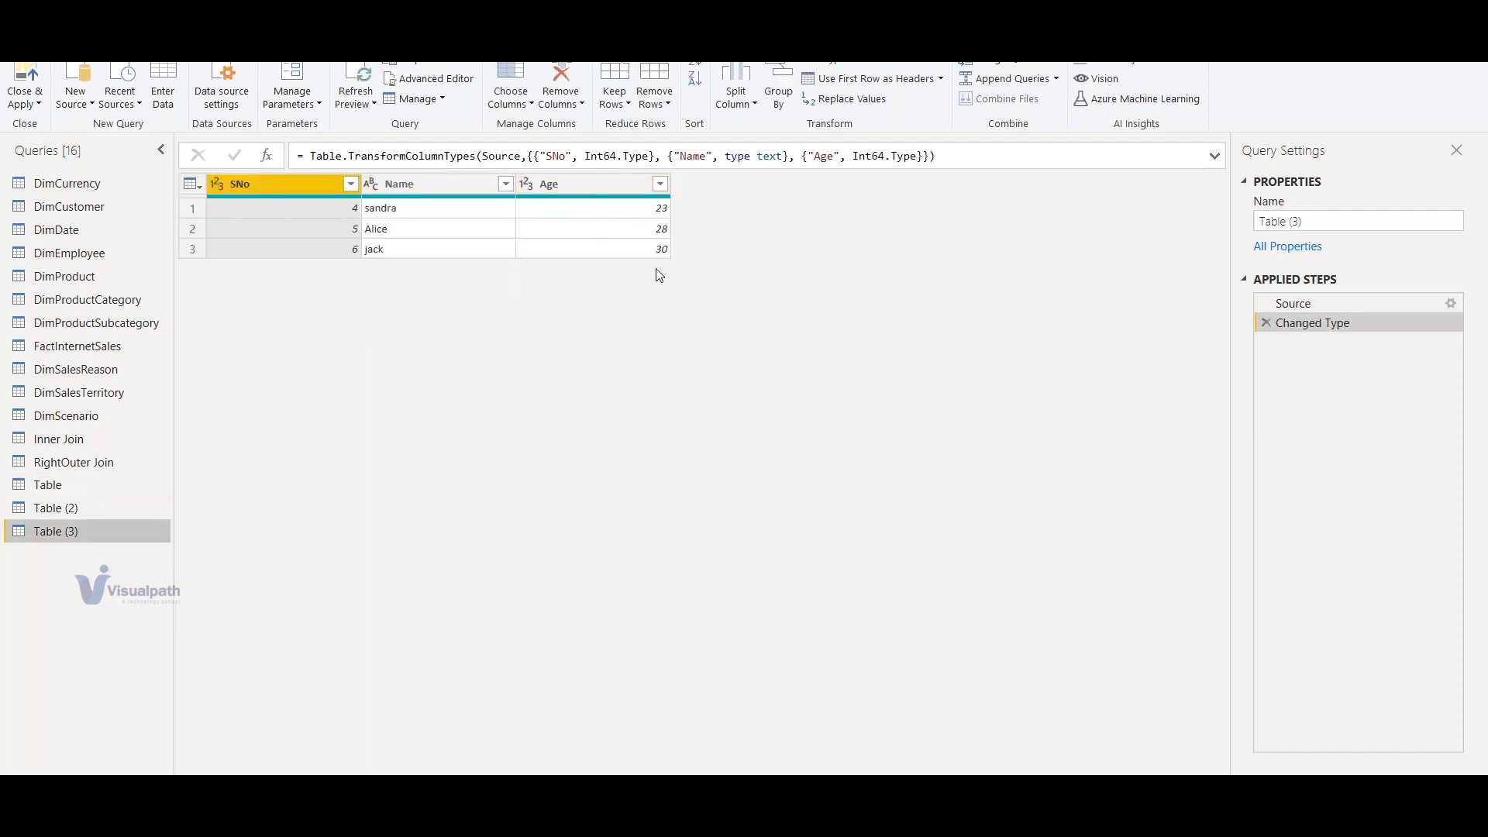
click(82, 482)
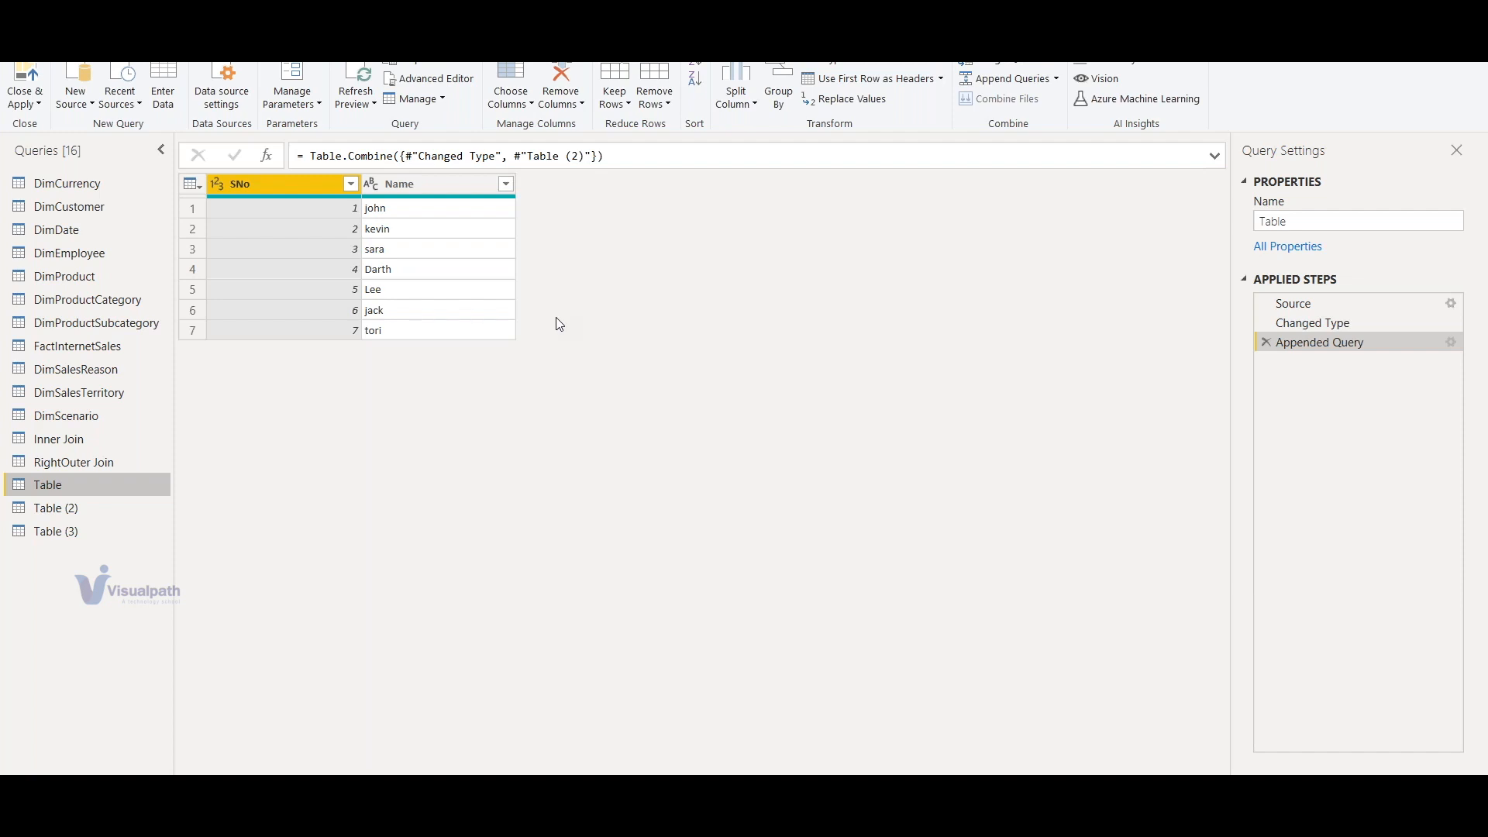
click(83, 530)
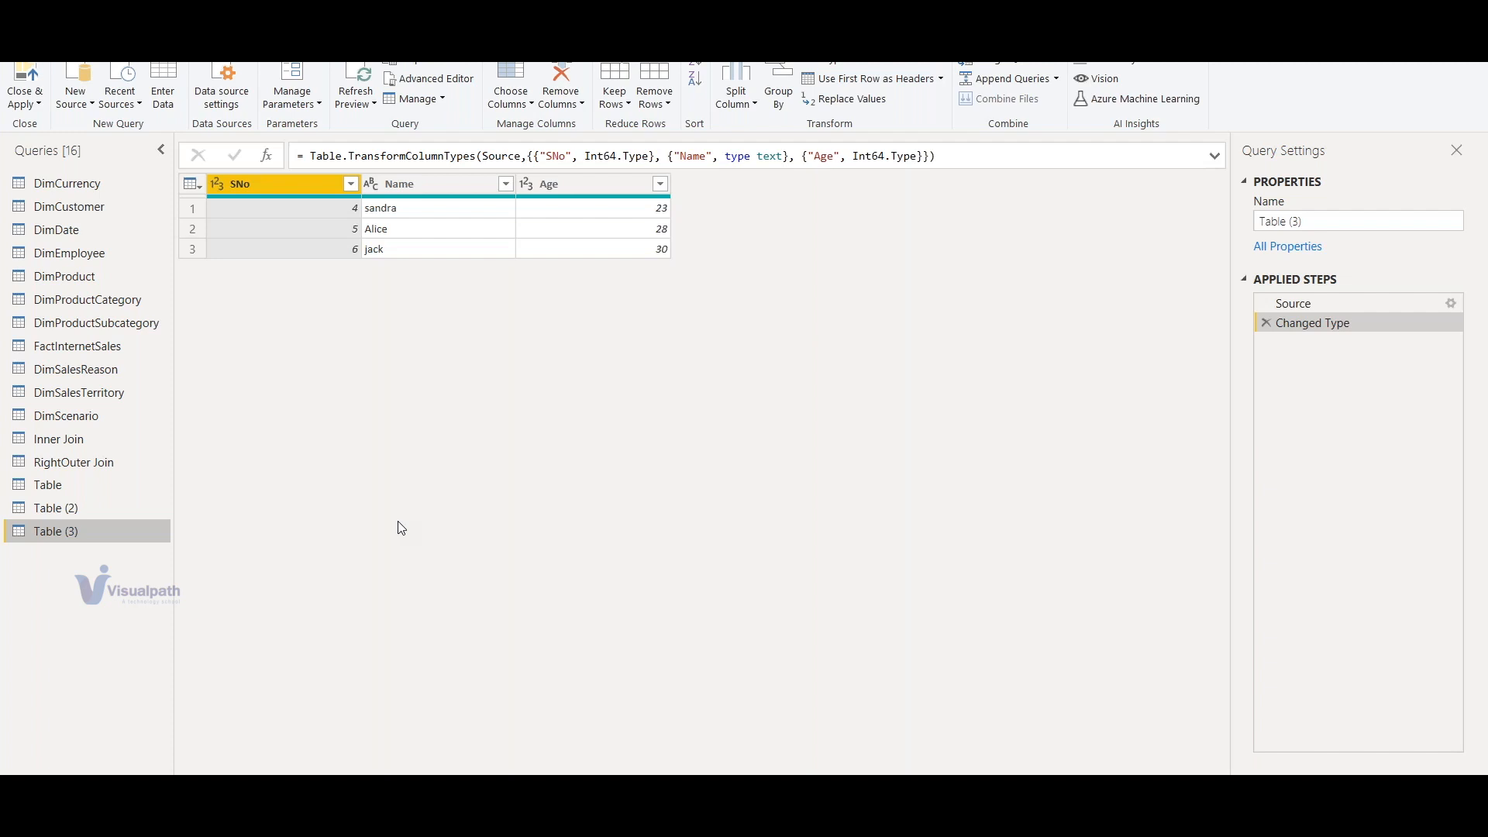
click(85, 487)
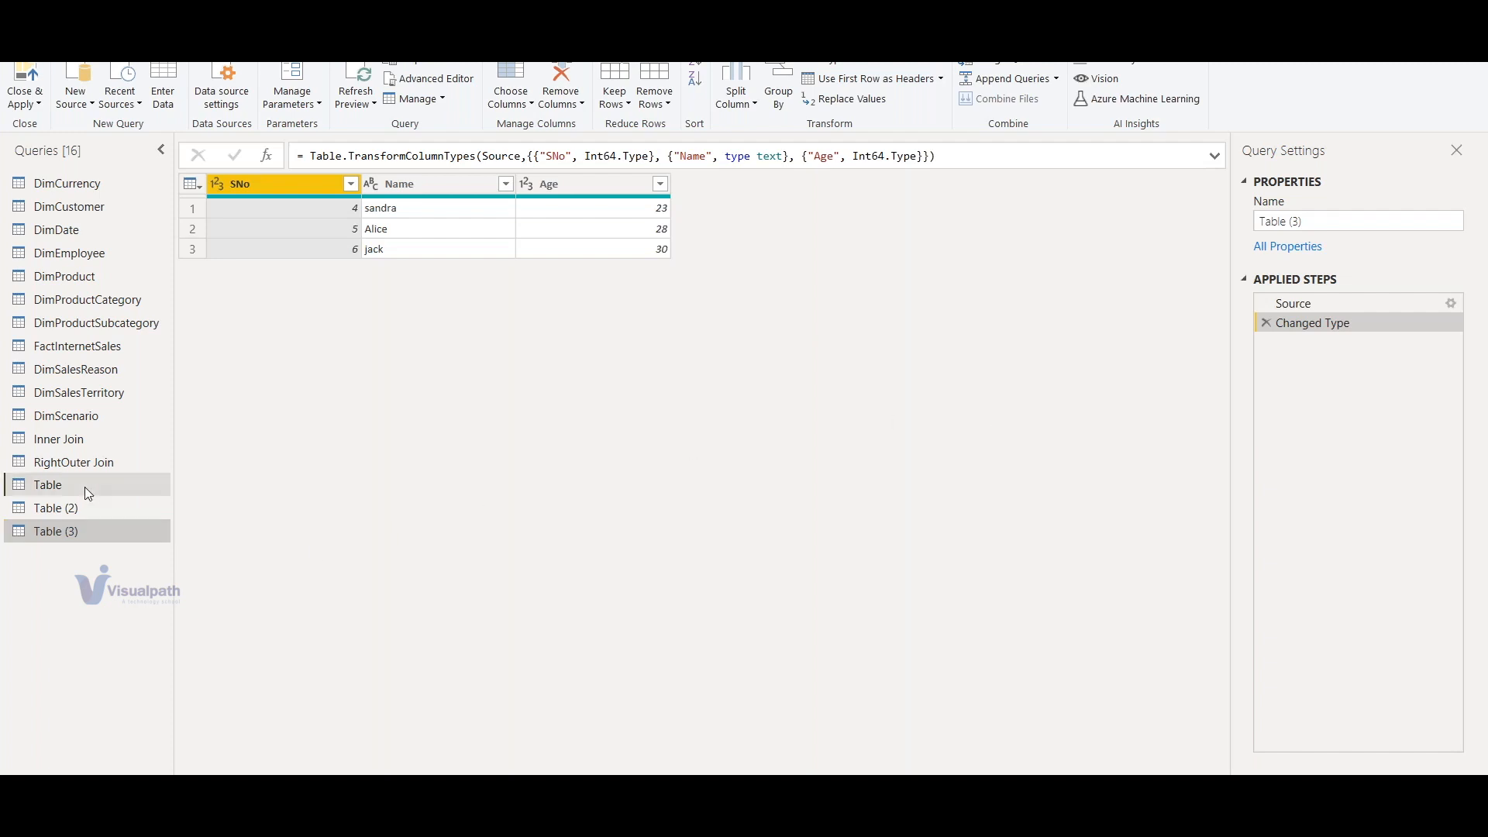
click(1043, 81)
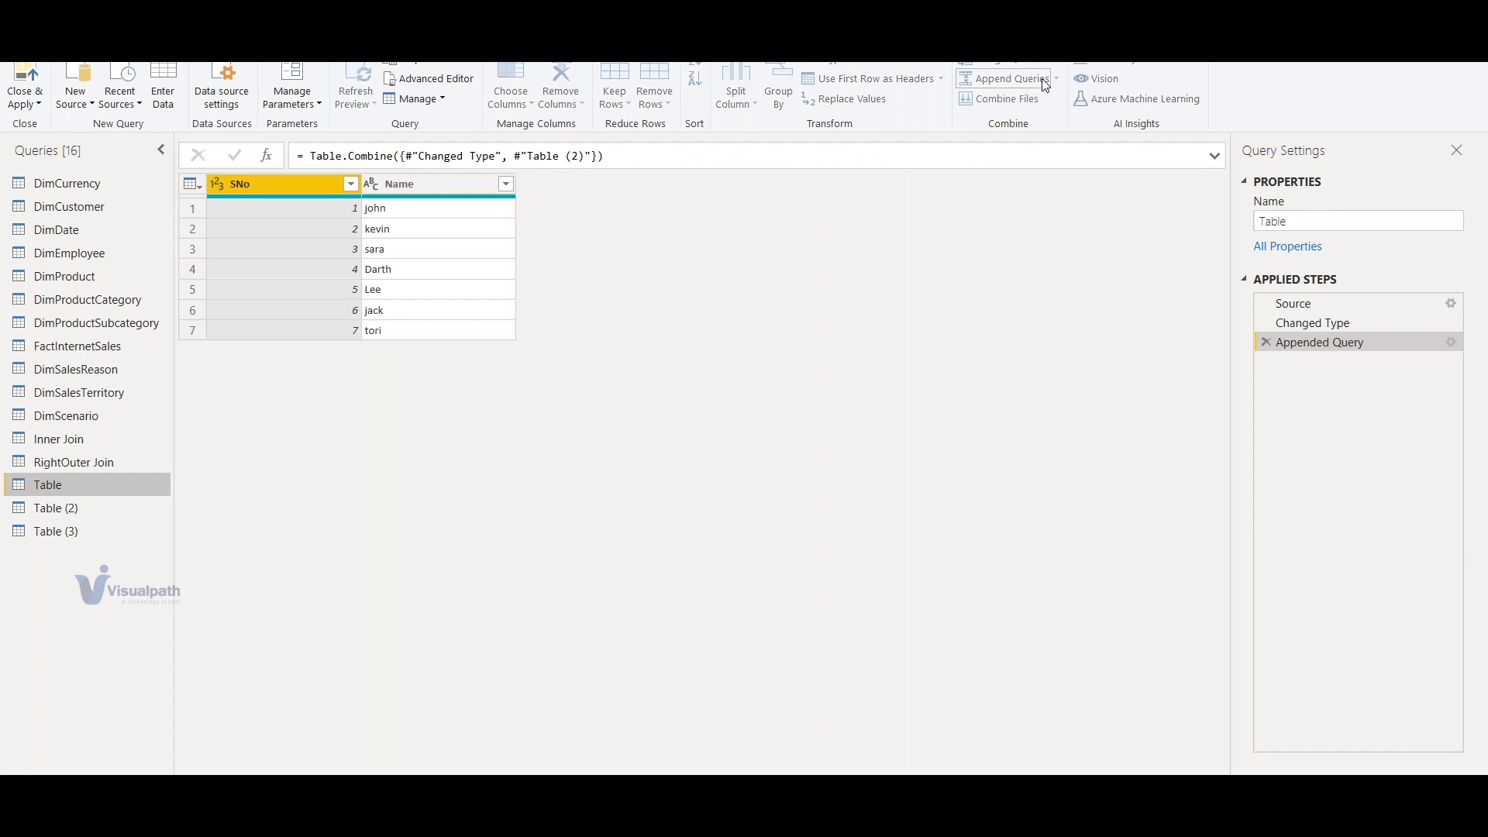
click(565, 431)
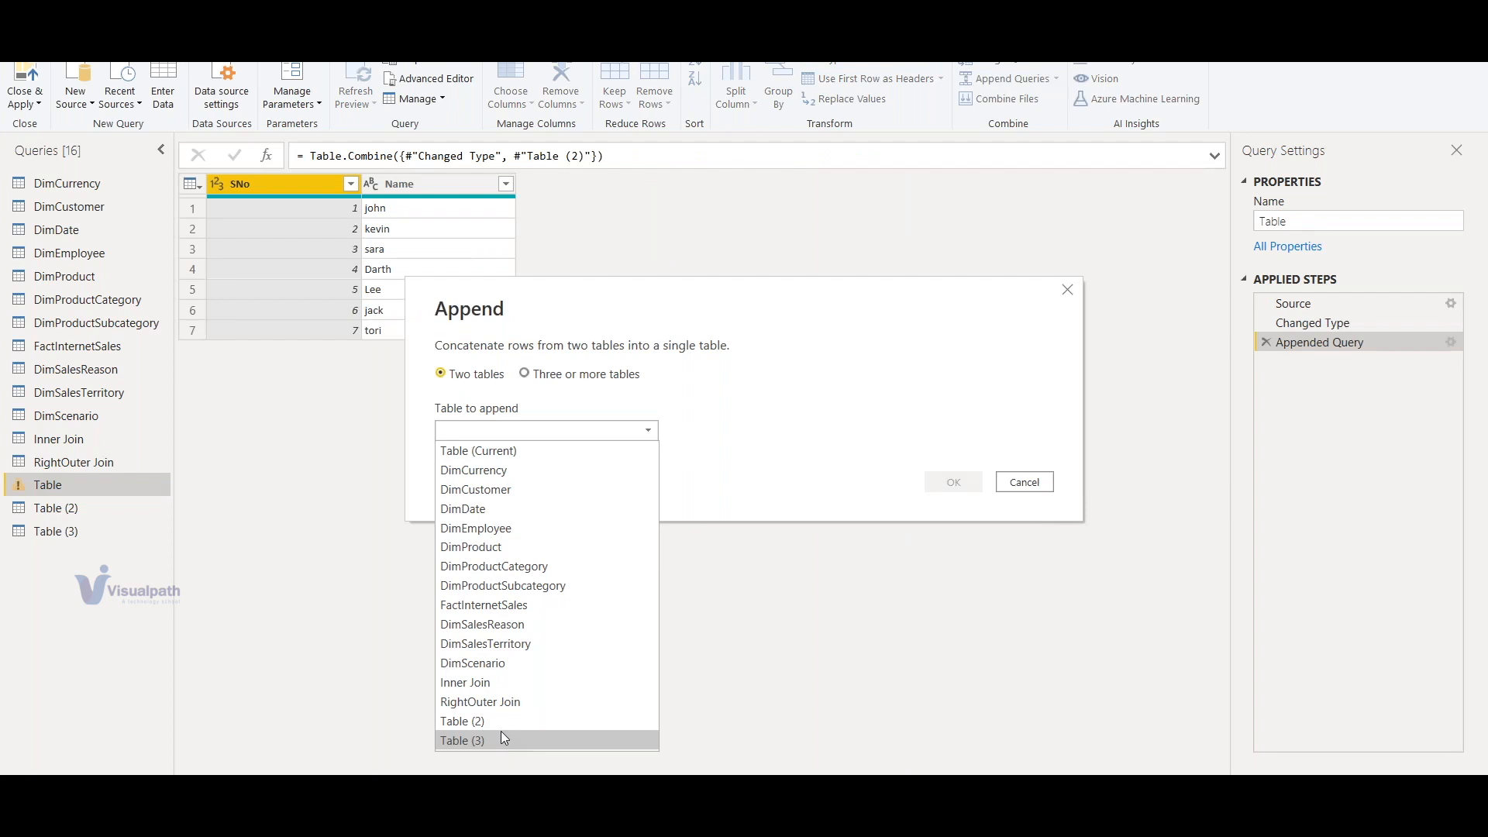
click(984, 572)
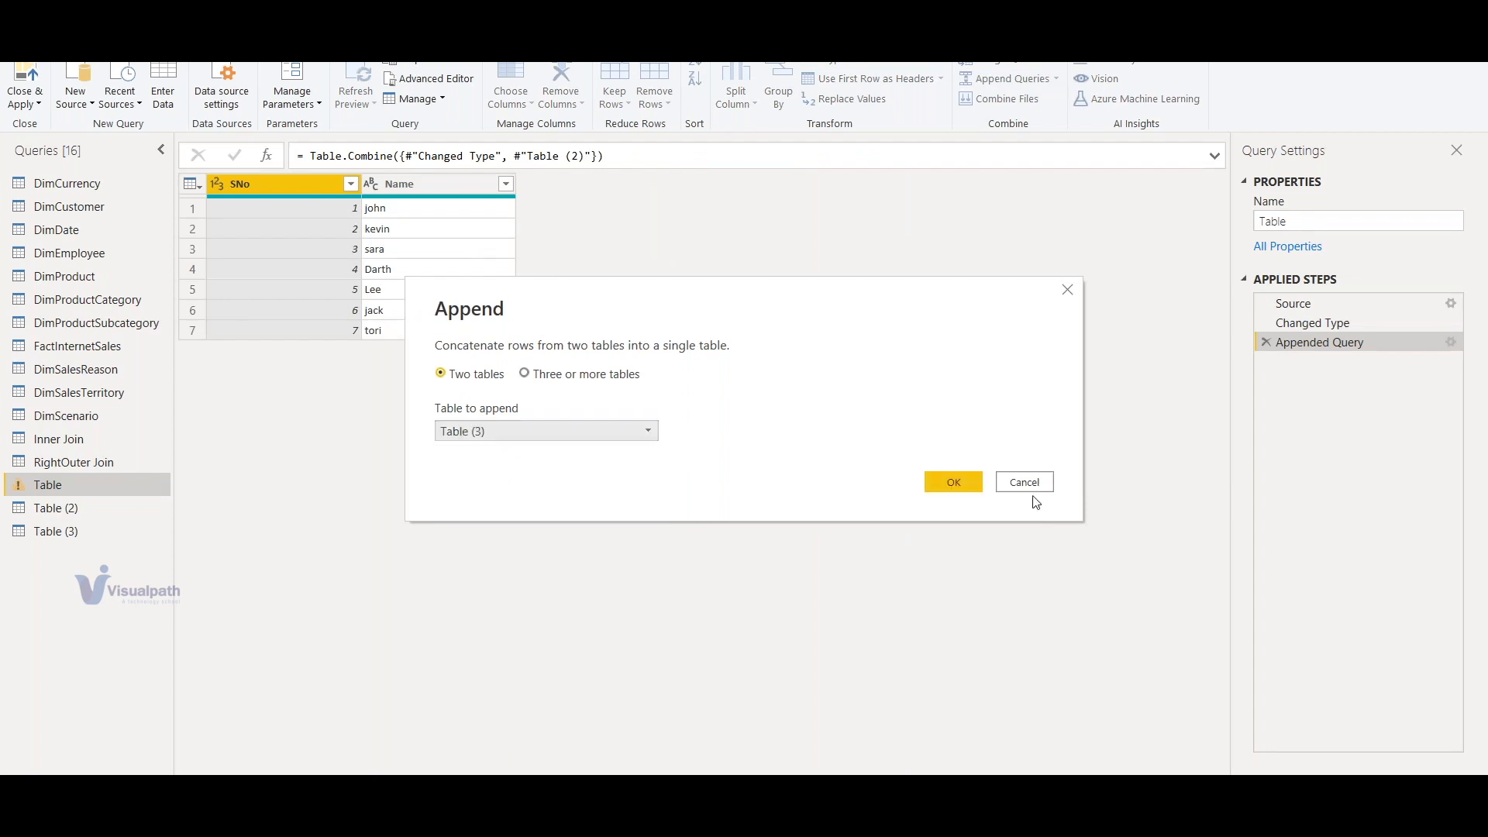
click(954, 482)
Try removing the Age column from the appended Table, and restore it by deleting the Removed Columns step
click(569, 186)
key(Delete)
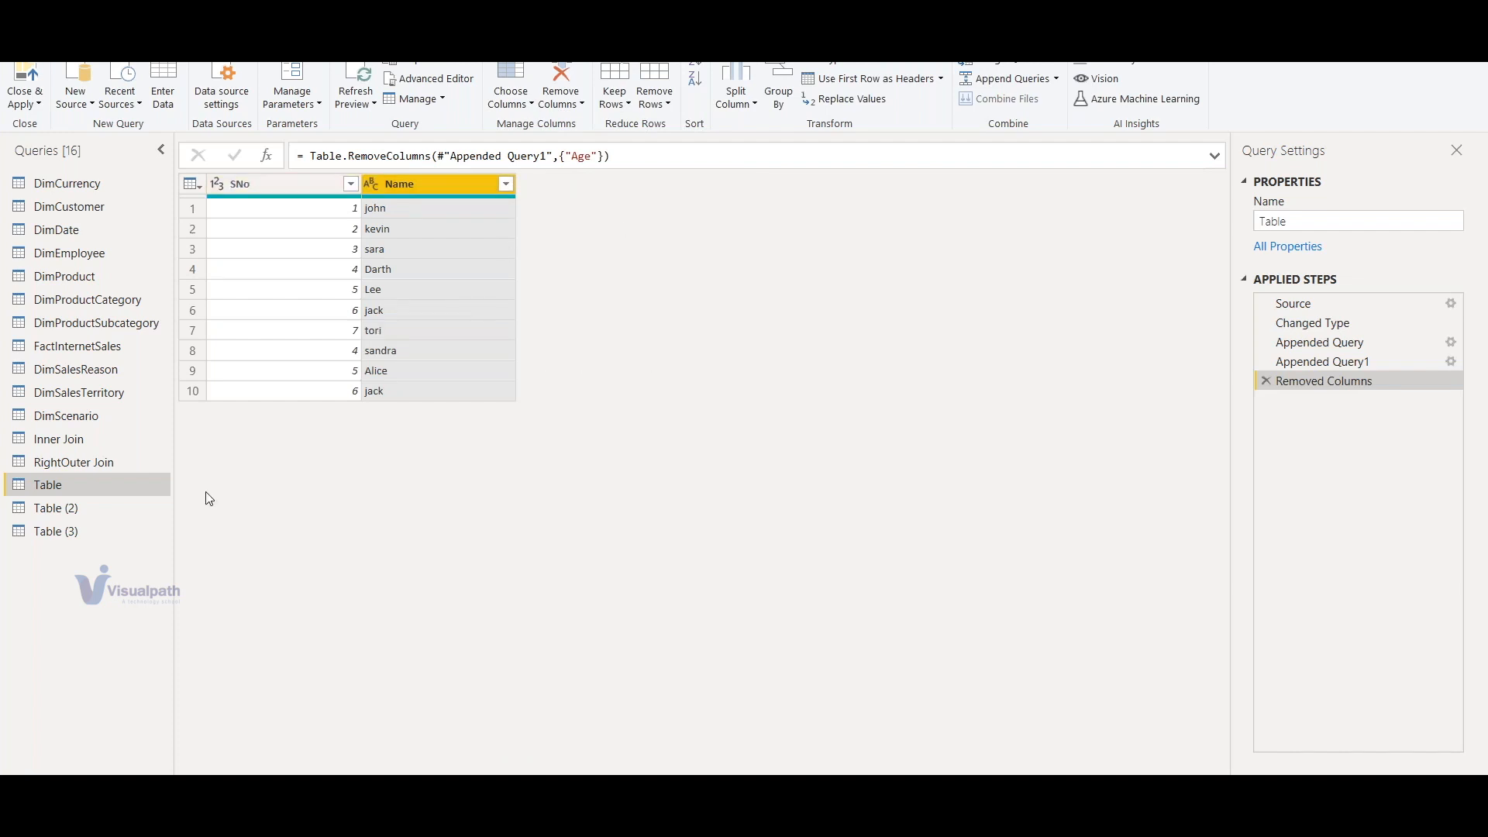
click(58, 532)
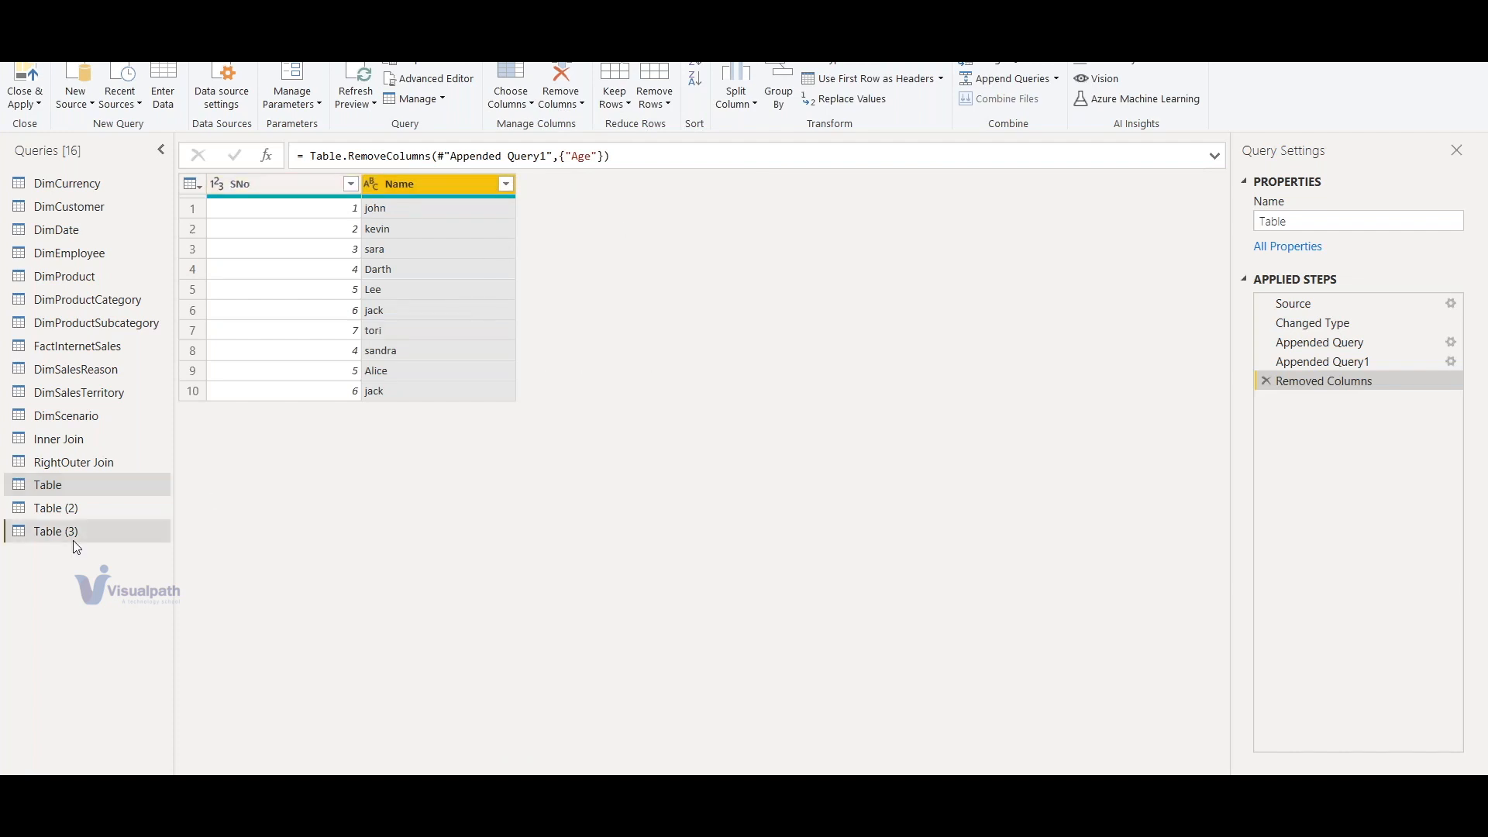
click(48, 486)
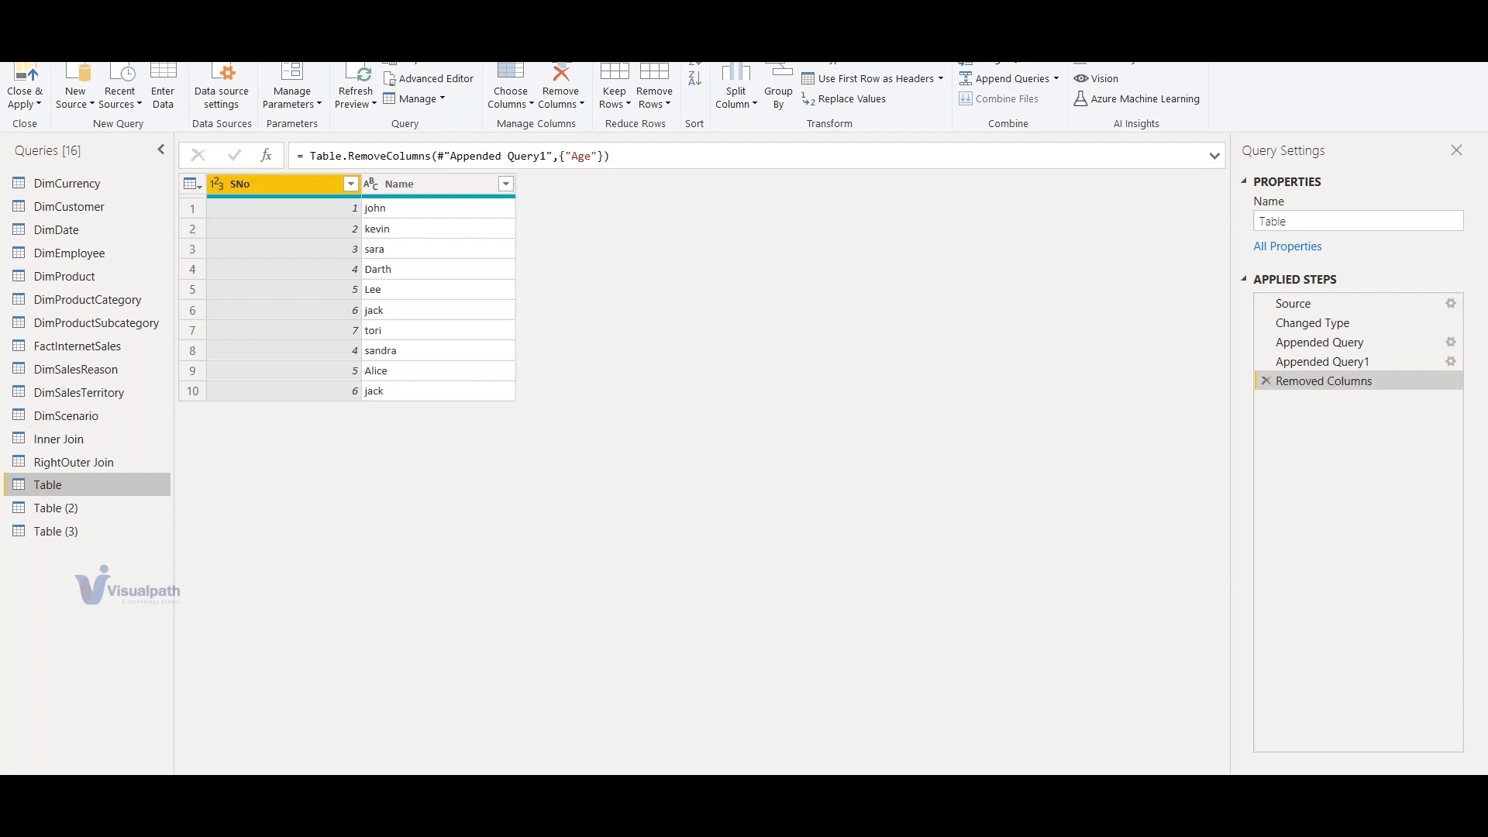
click(76, 532)
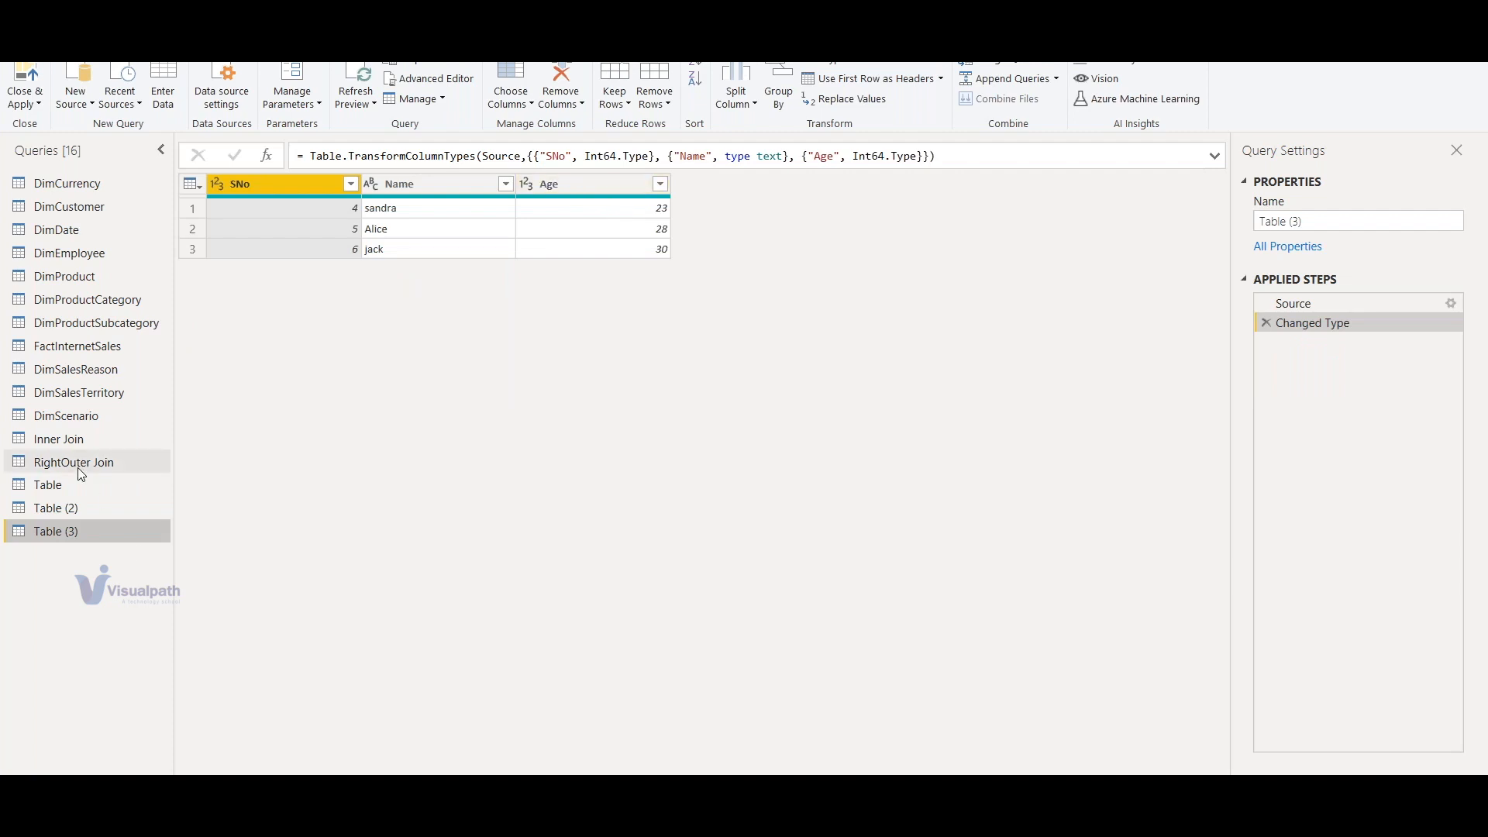
click(153, 482)
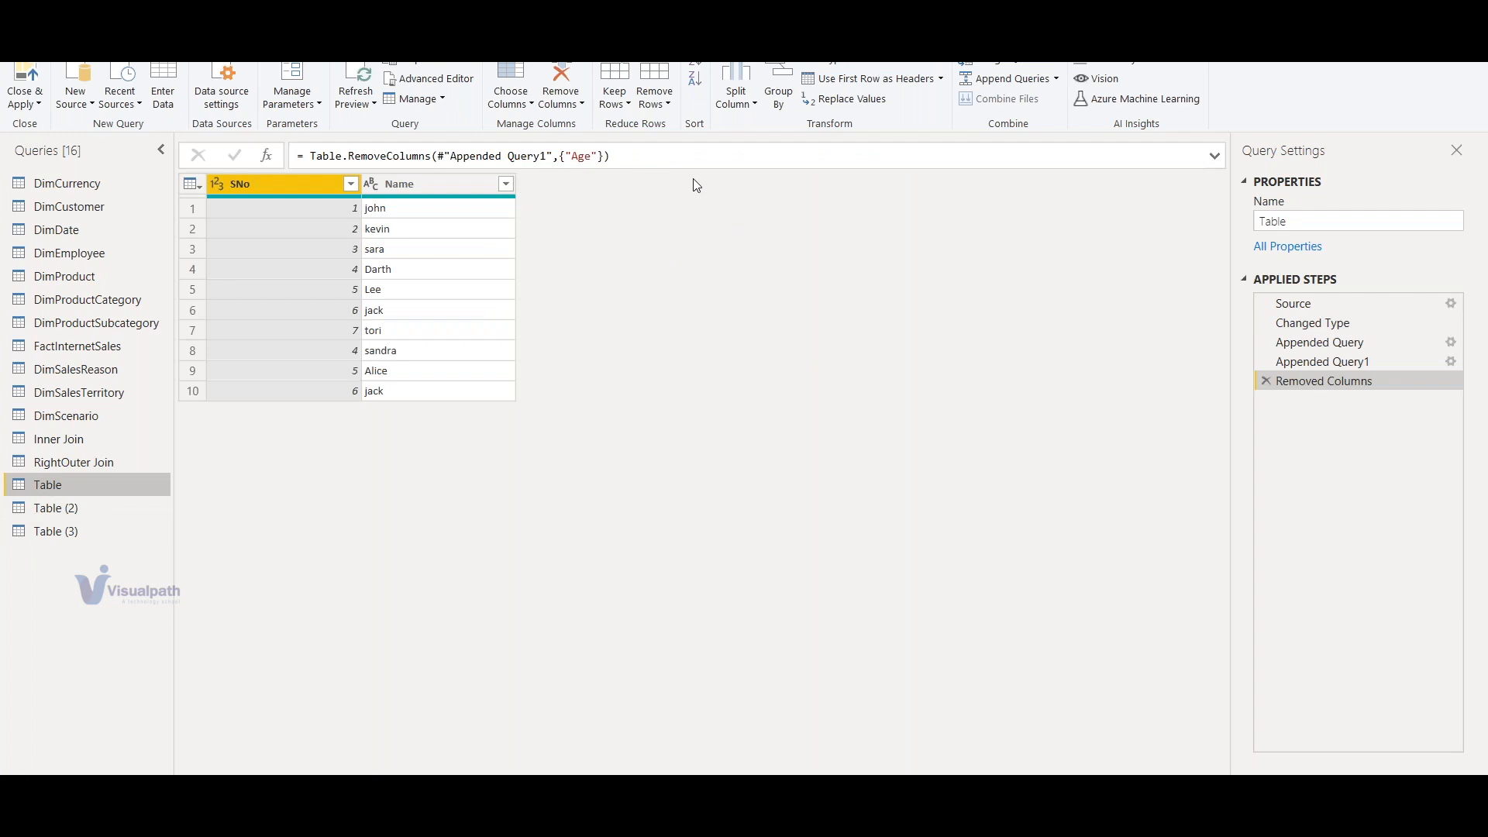
click(1267, 382)
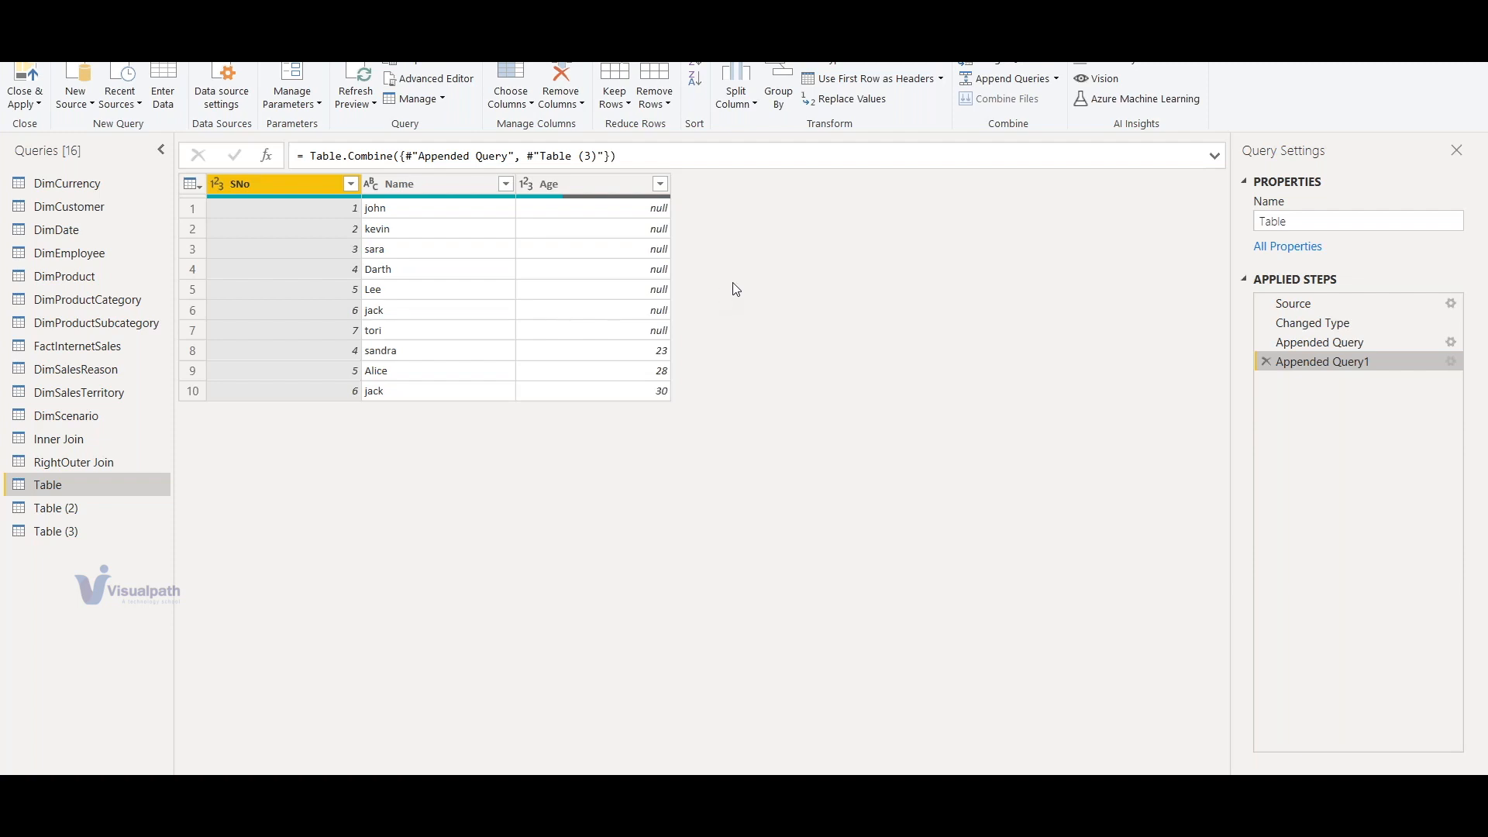
click(863, 103)
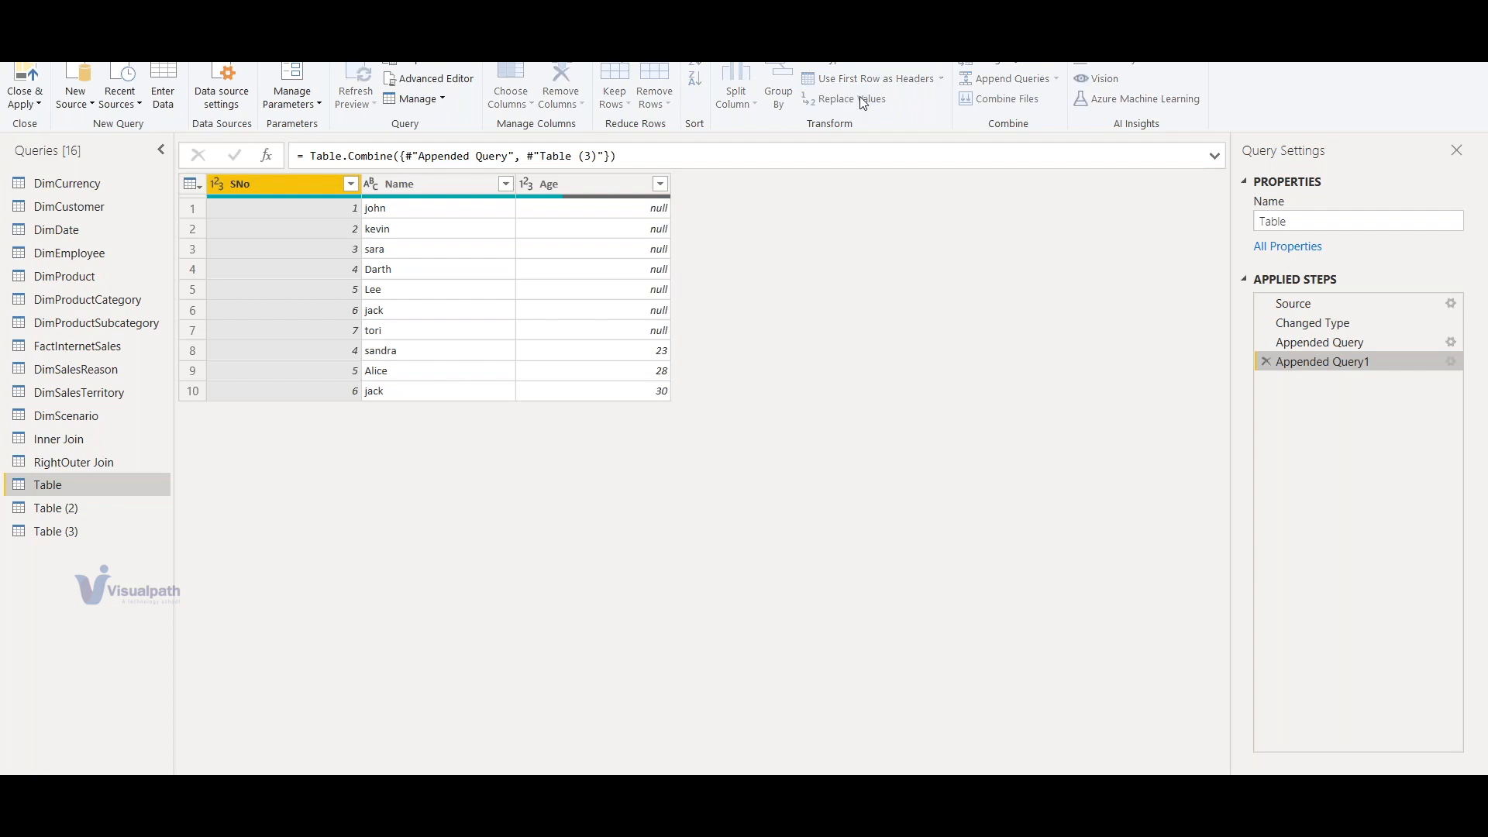
text(nu)
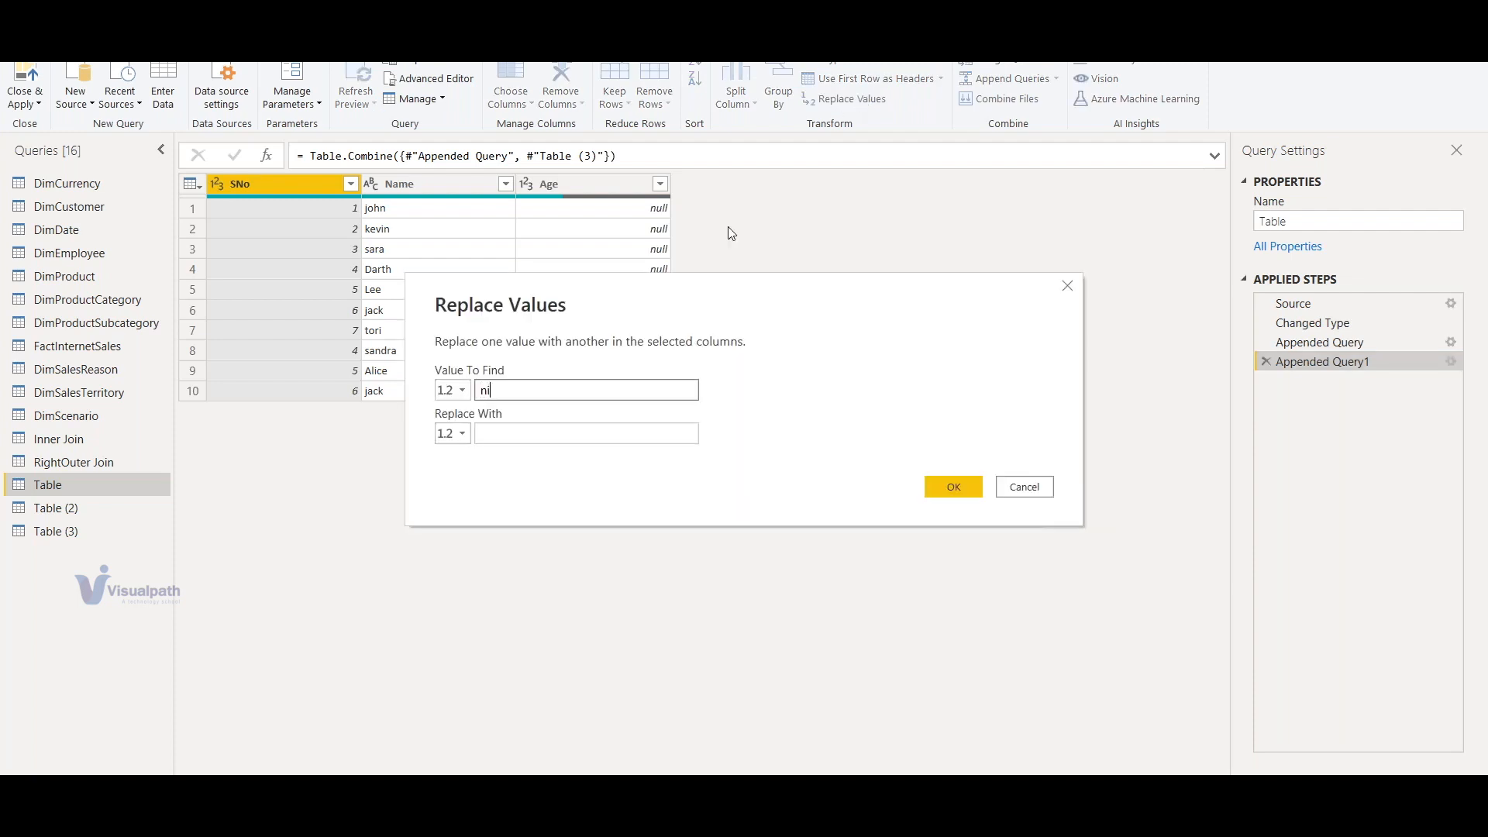
text(ll)
key(Tab)
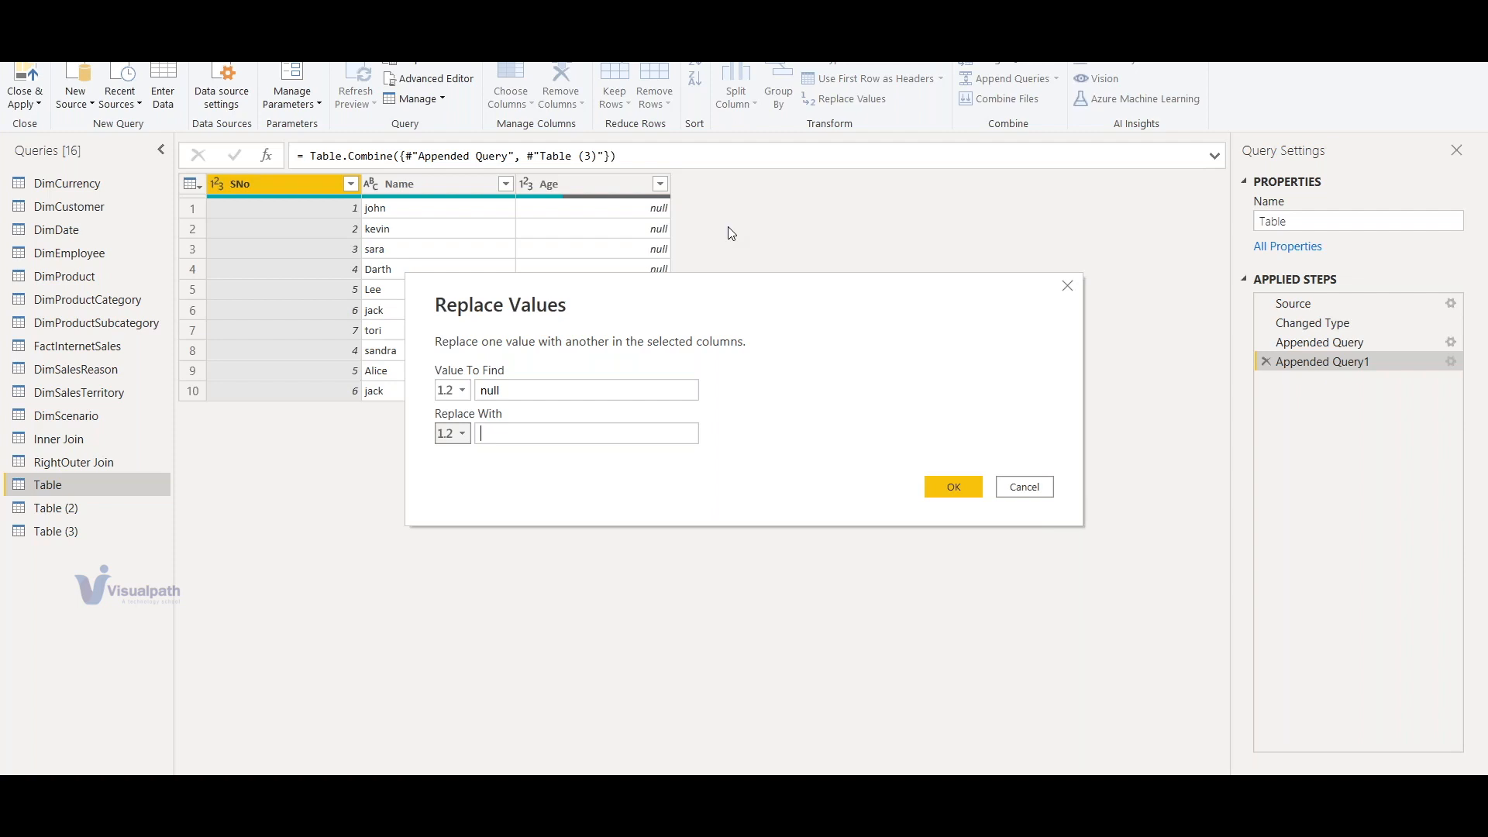
text(NA)
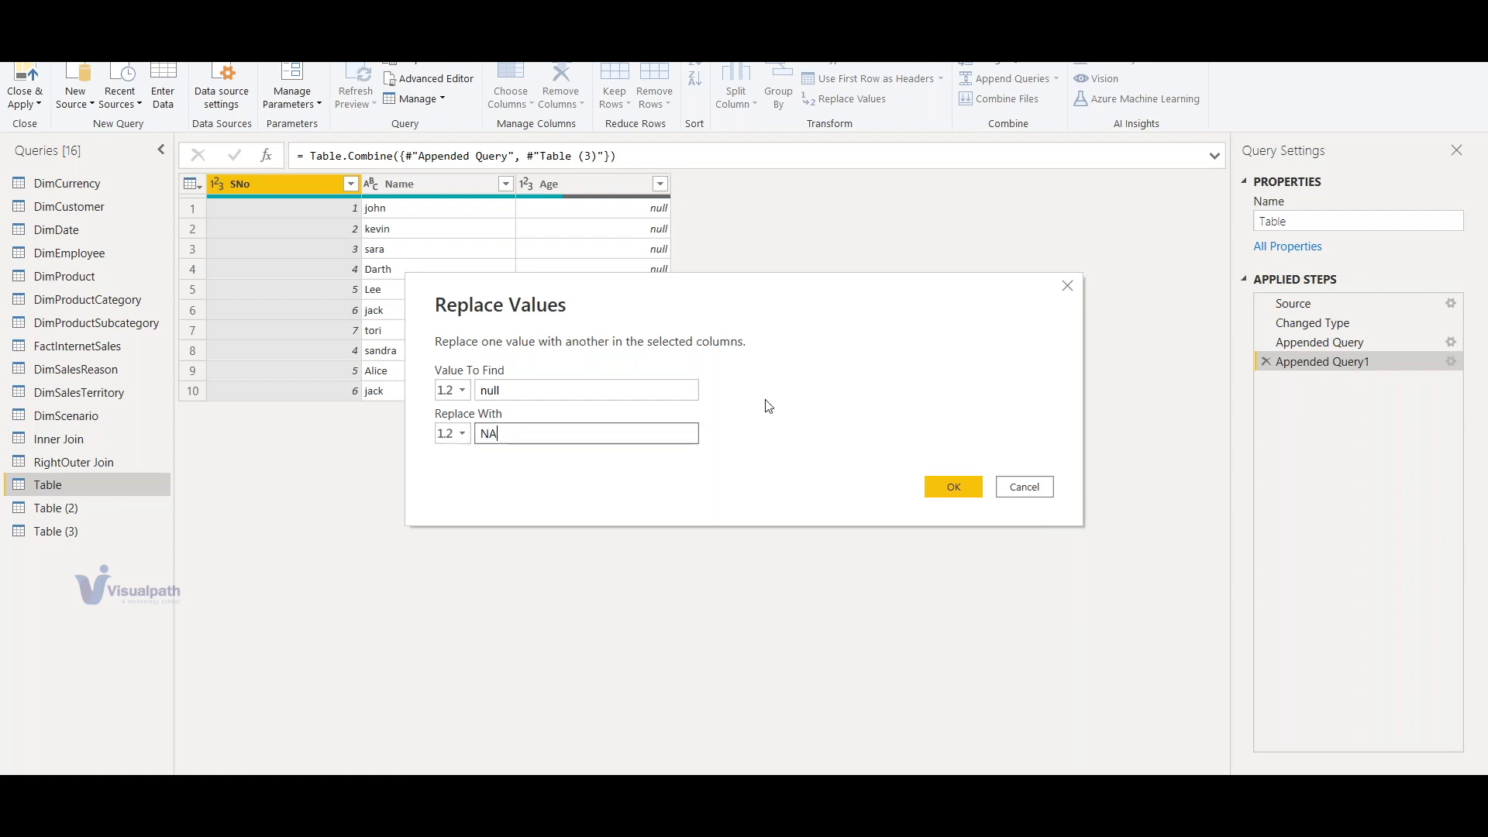
click(457, 434)
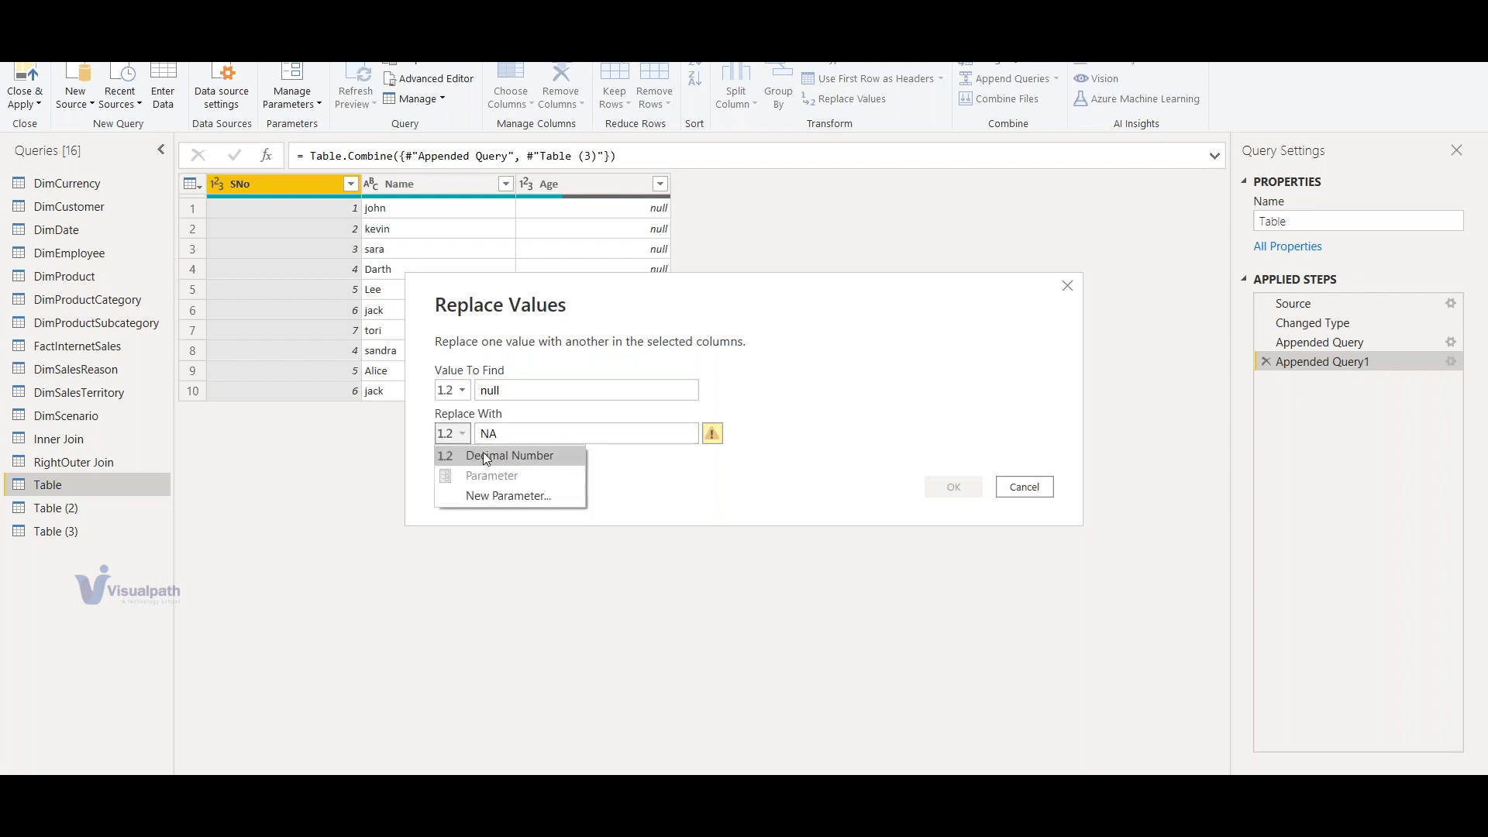
click(484, 456)
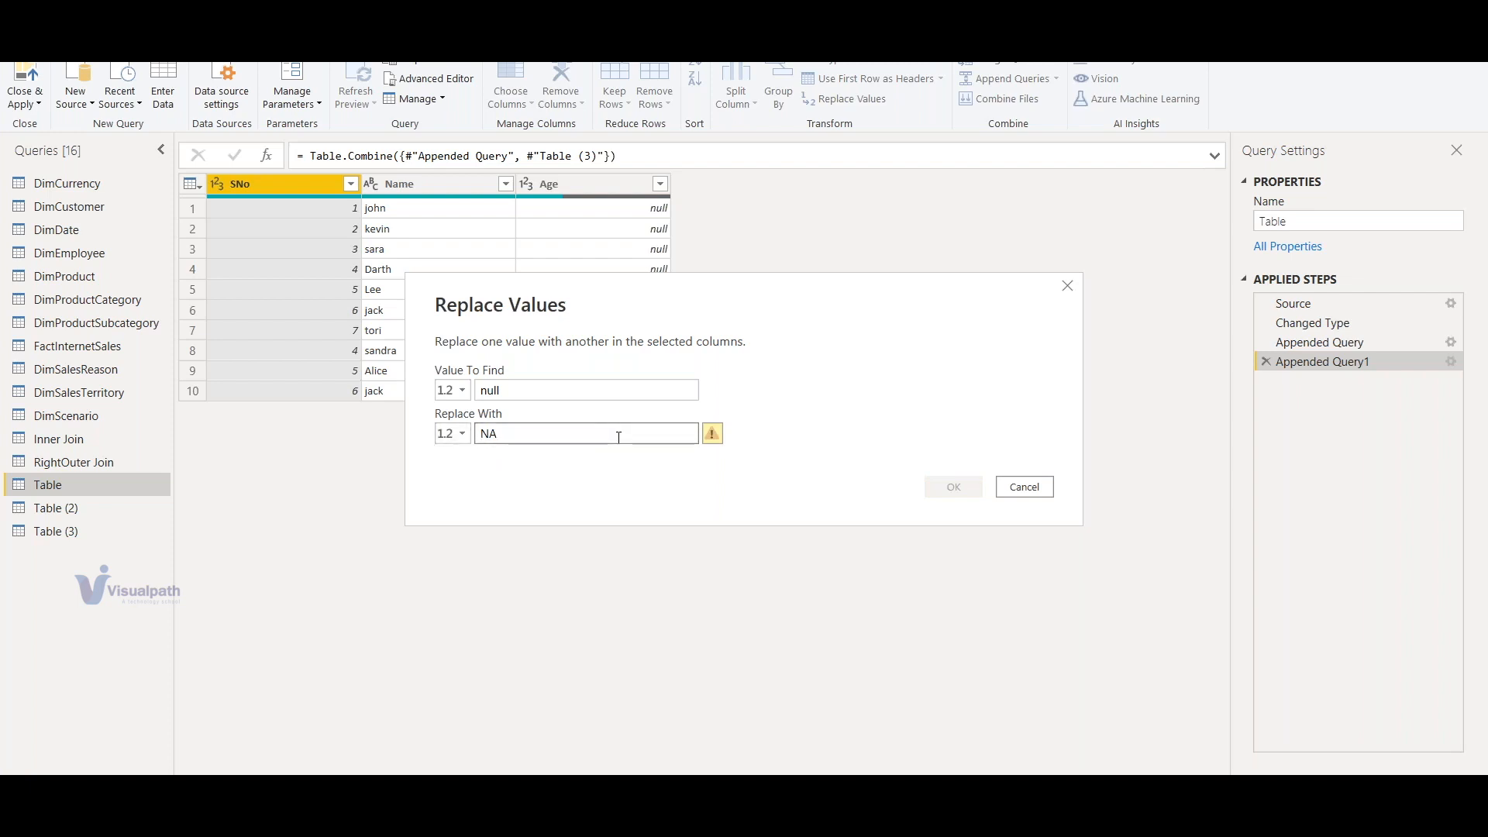
click(1038, 487)
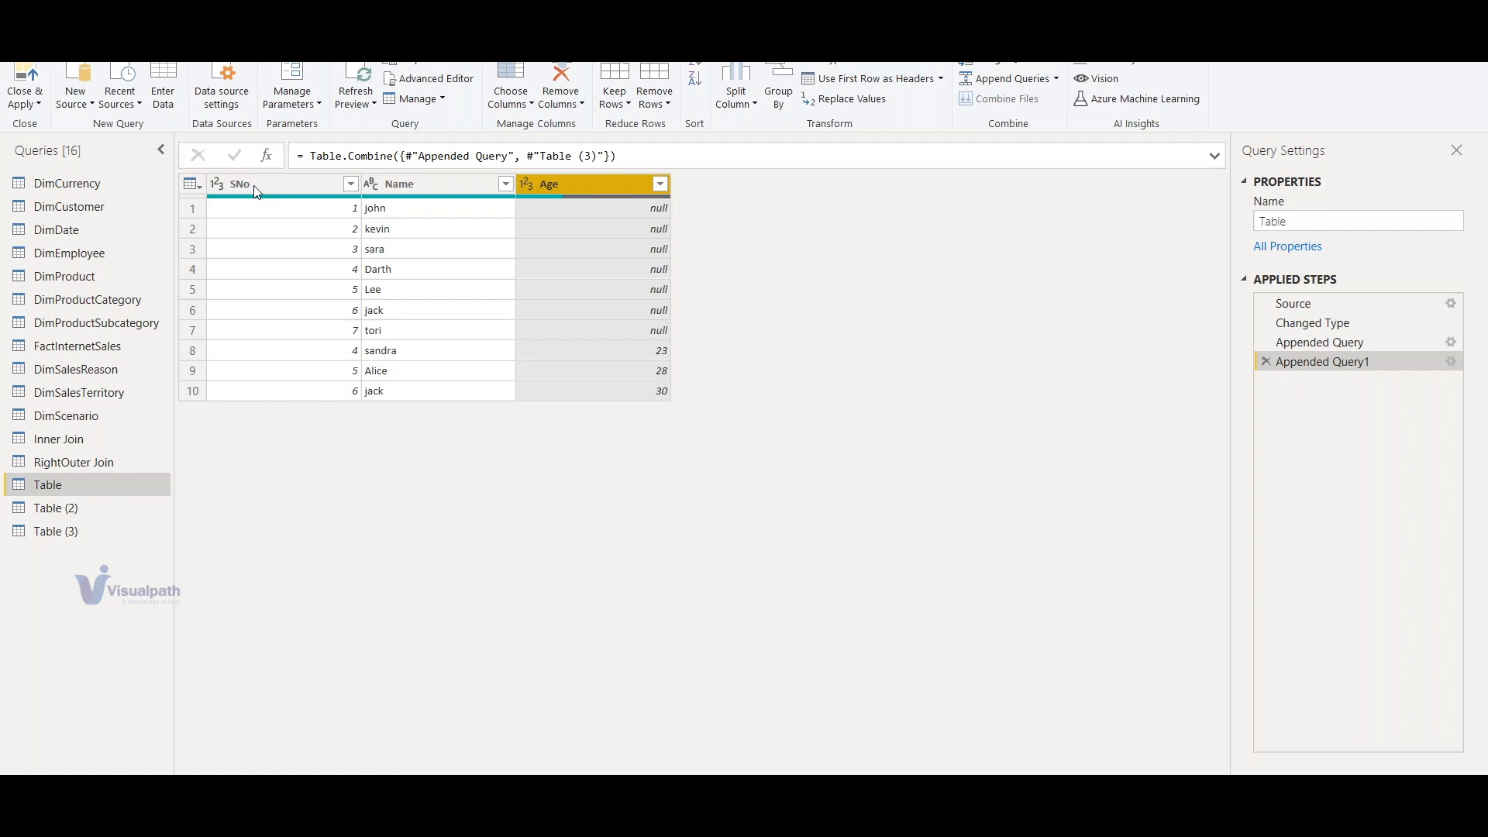
click(845, 99)
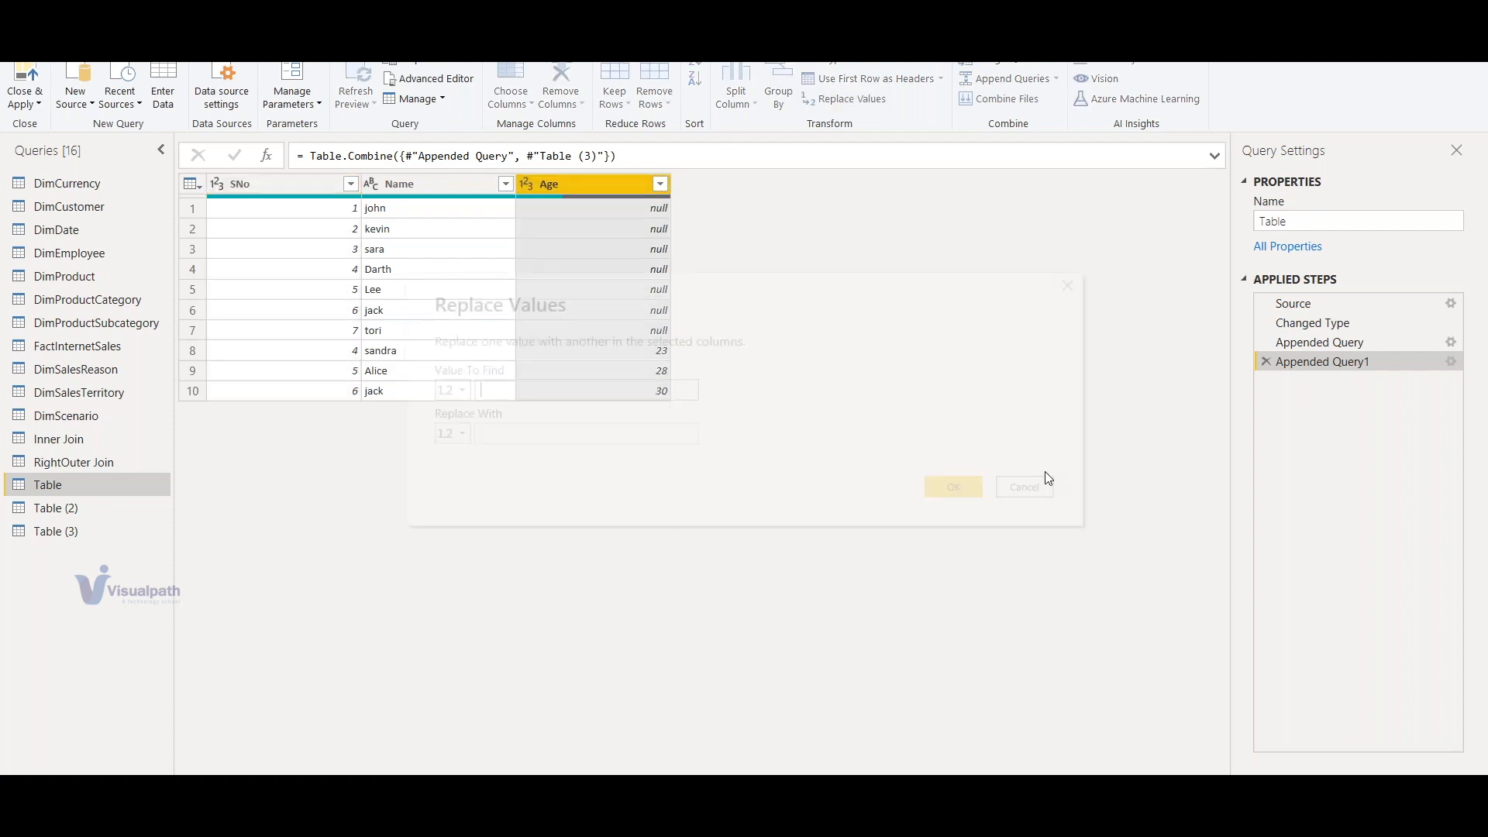
text(null)
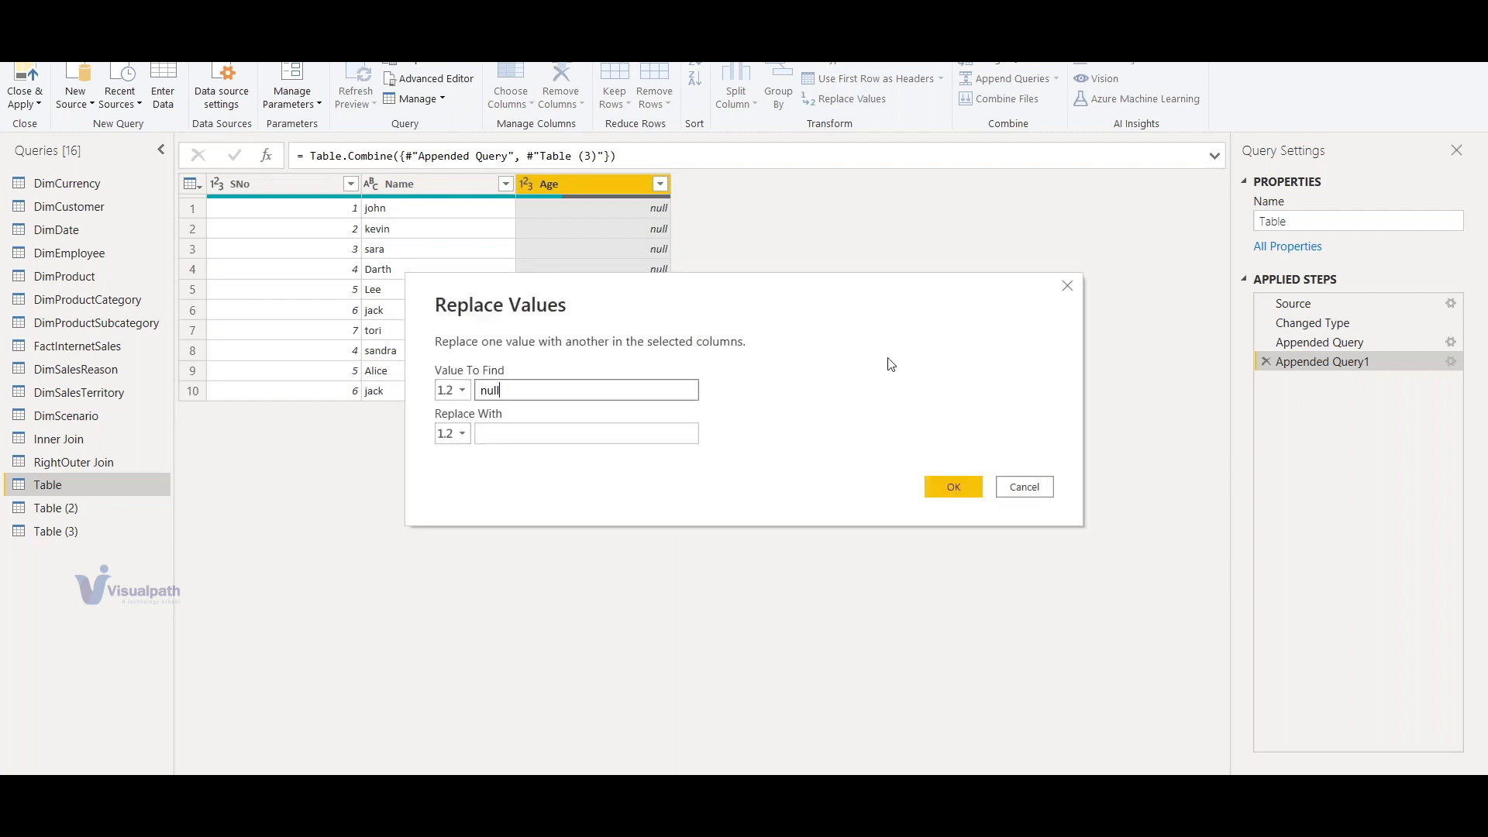
key(Tab)
text(NA)
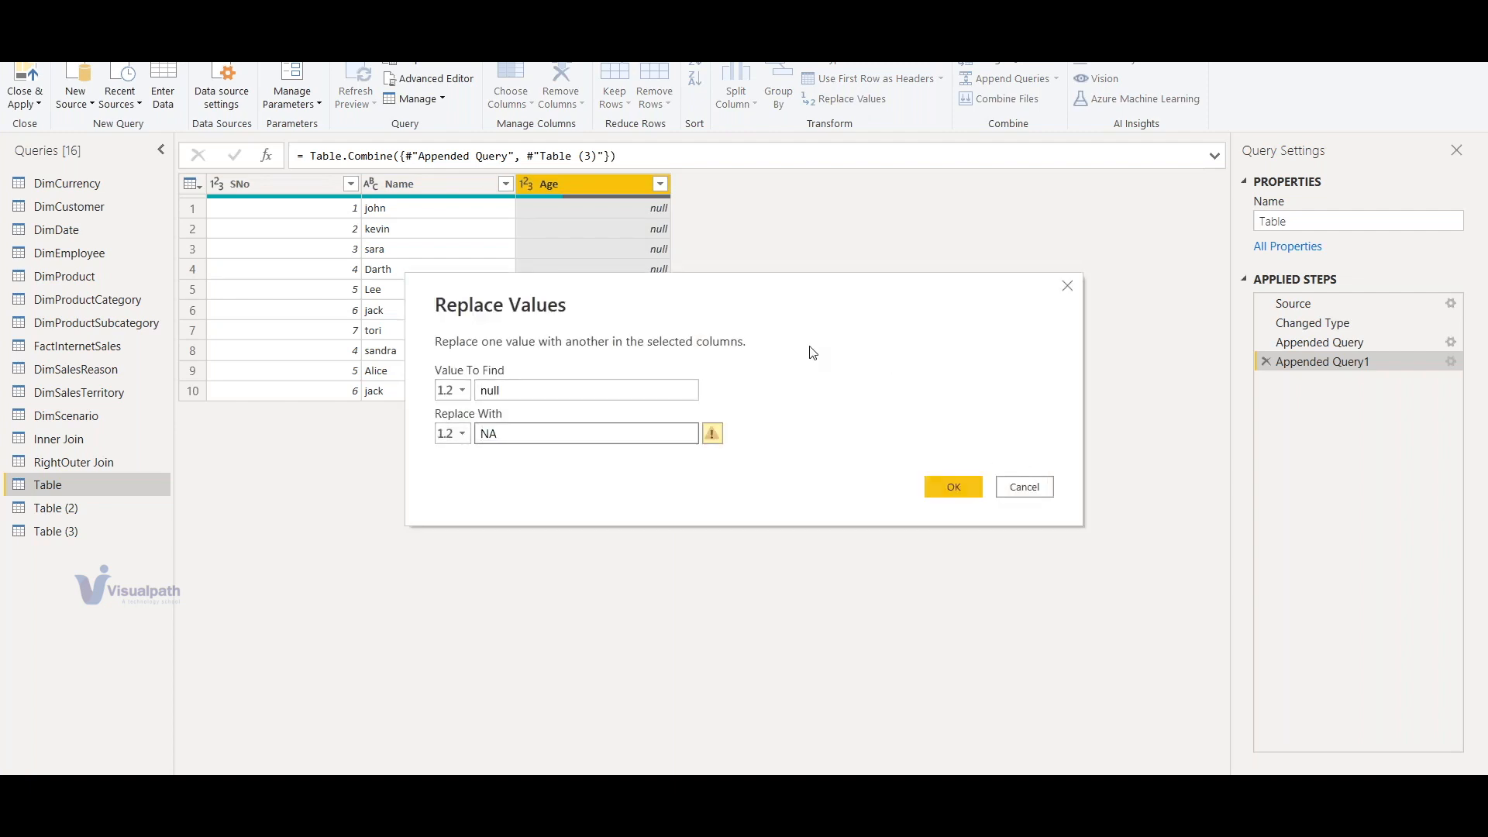
click(462, 392)
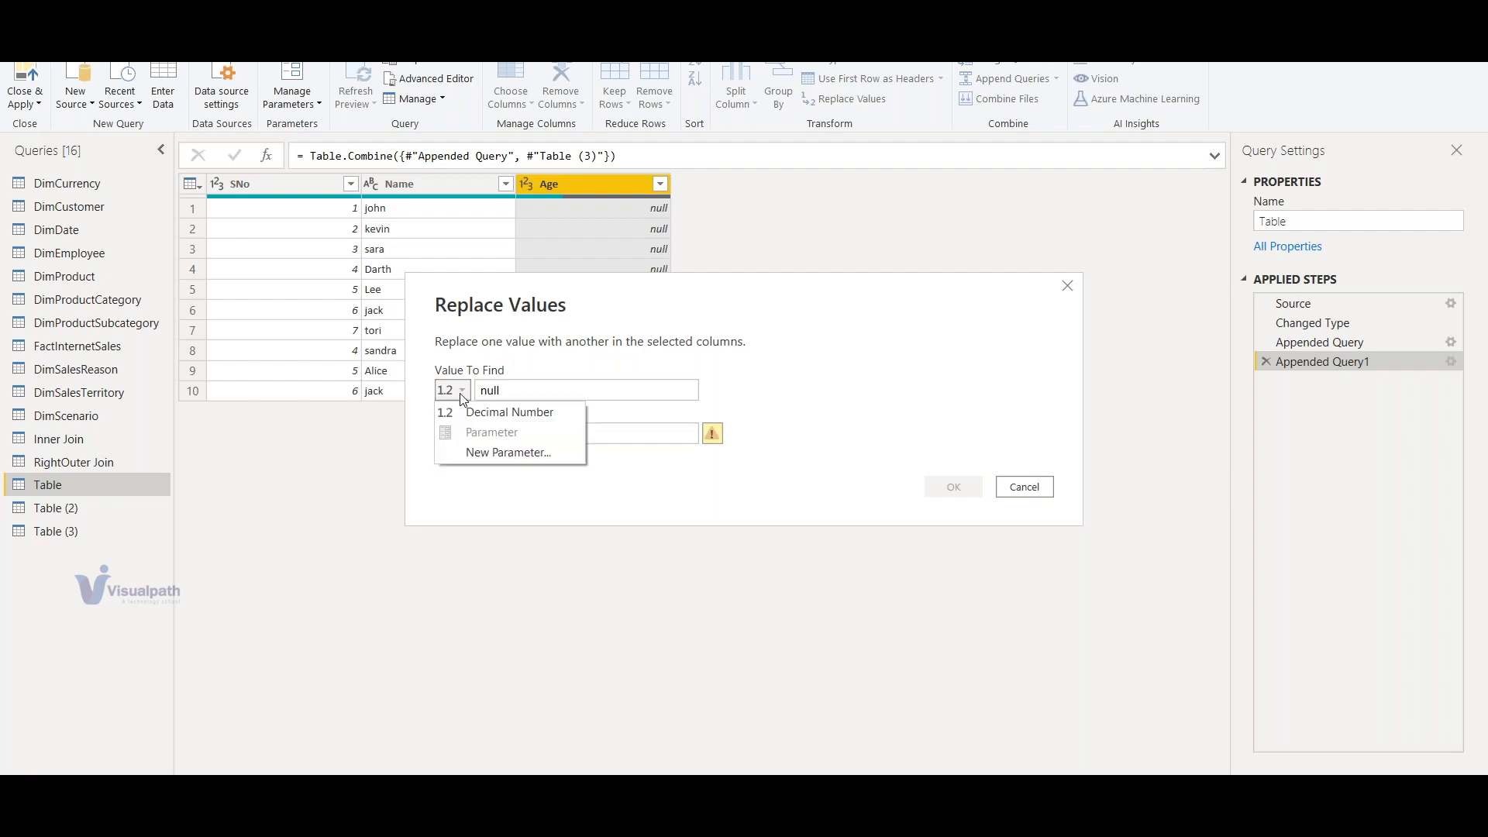
click(1021, 487)
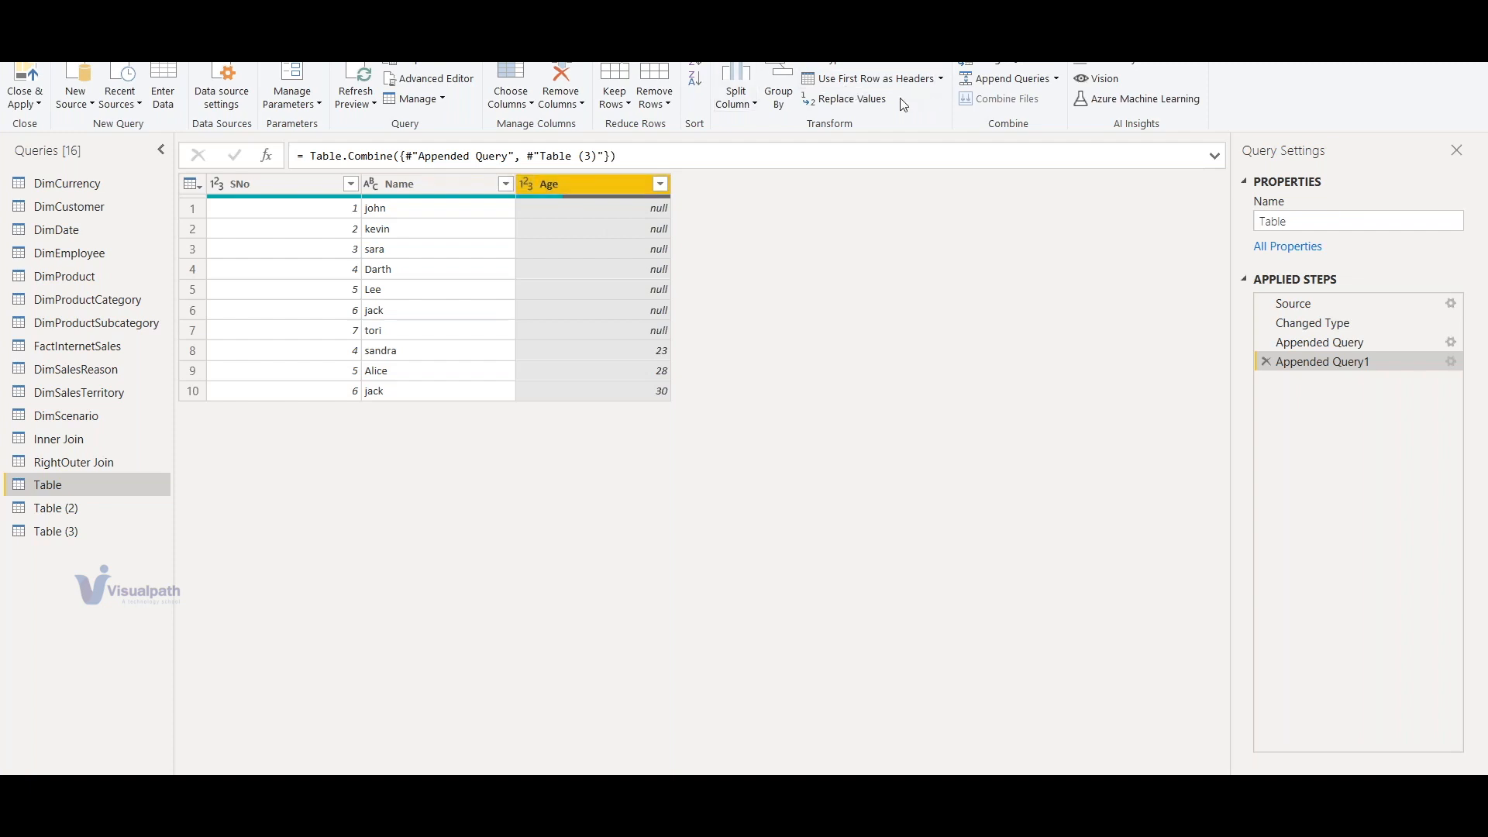
Replace the null values in the Age column of Table with 0
click(864, 99)
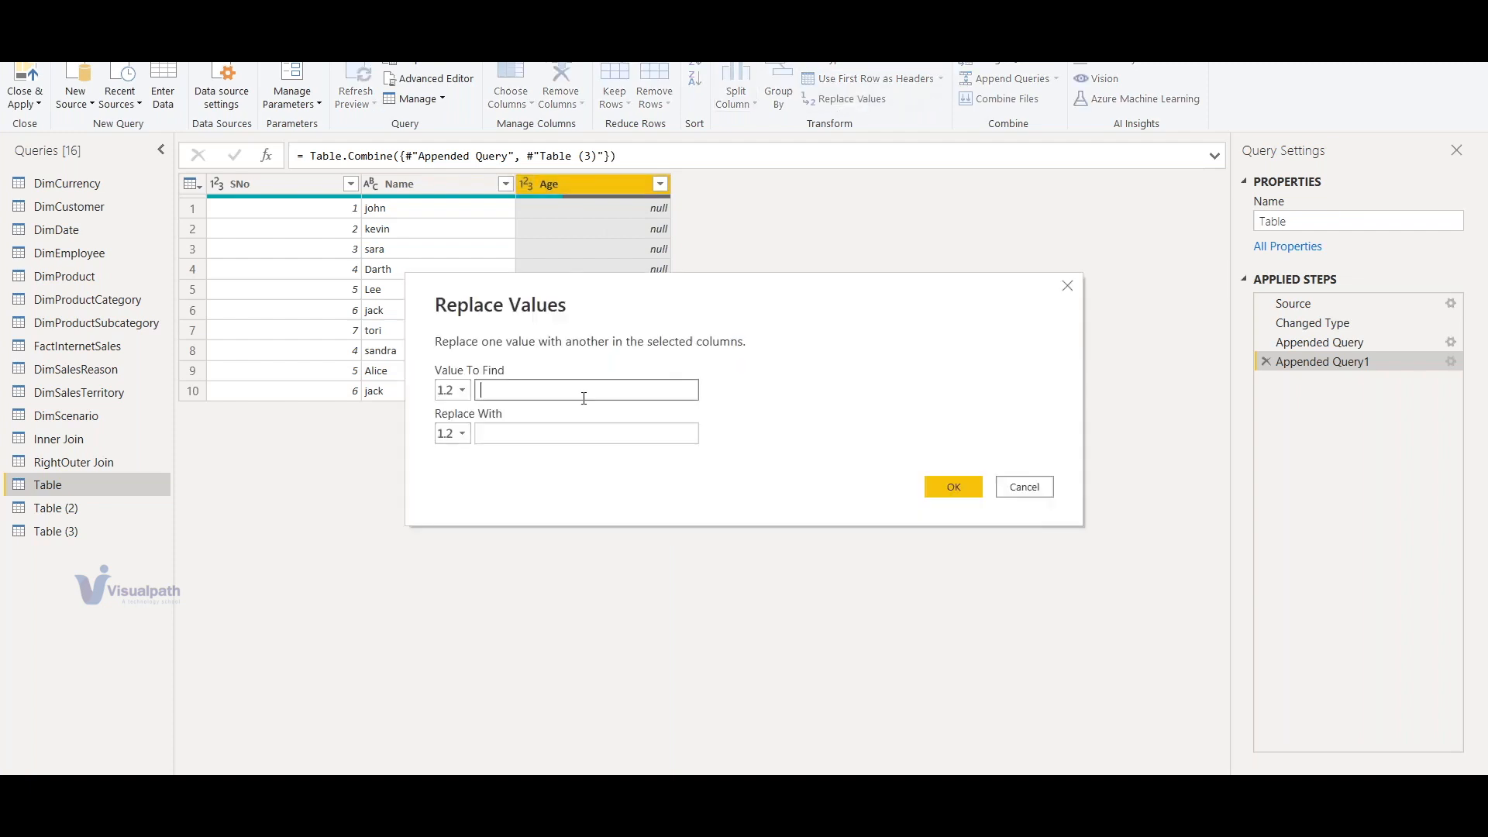
text(null)
click(496, 433)
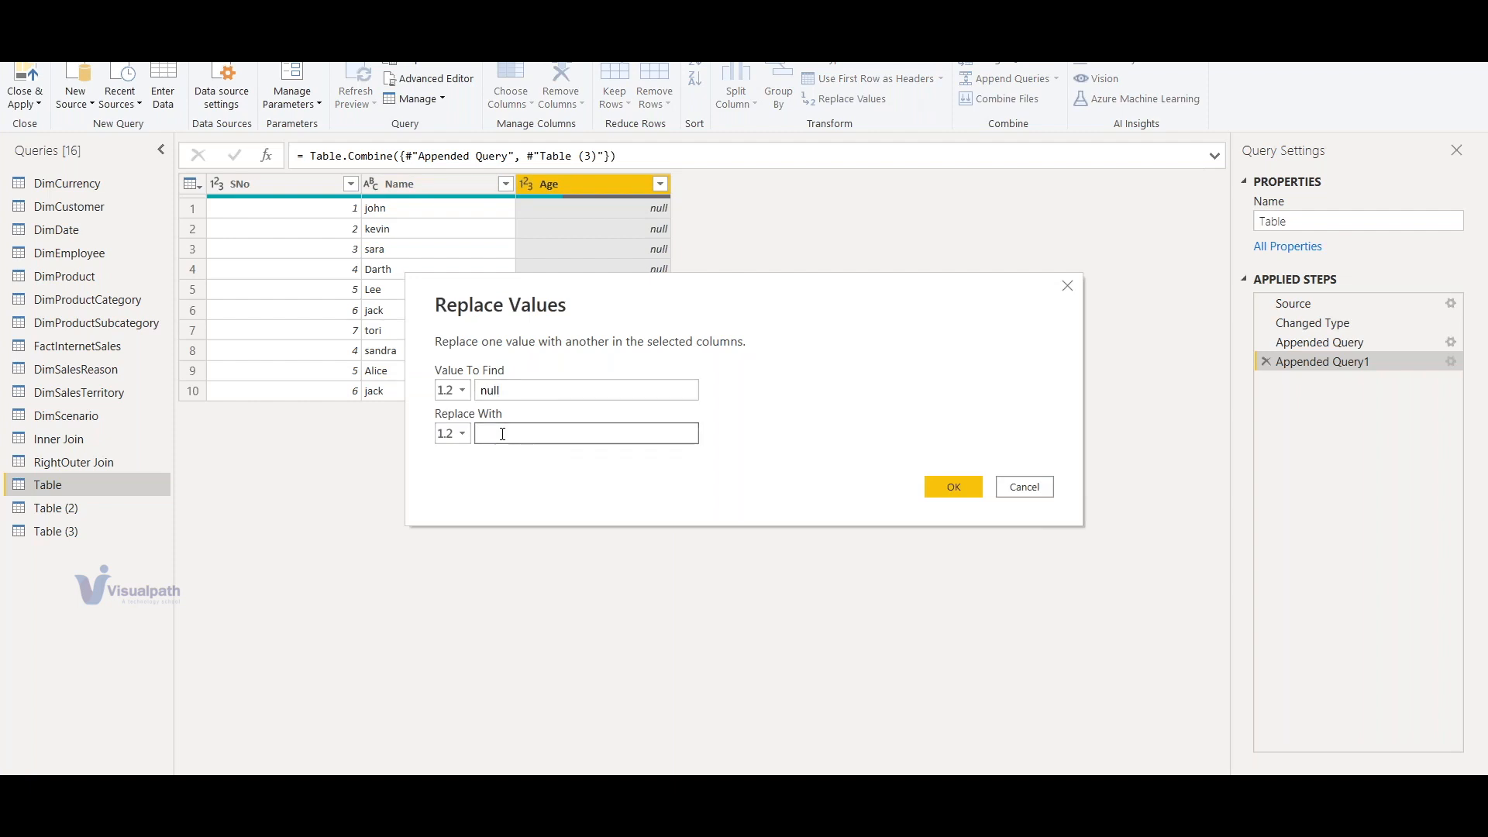
text(0)
click(929, 490)
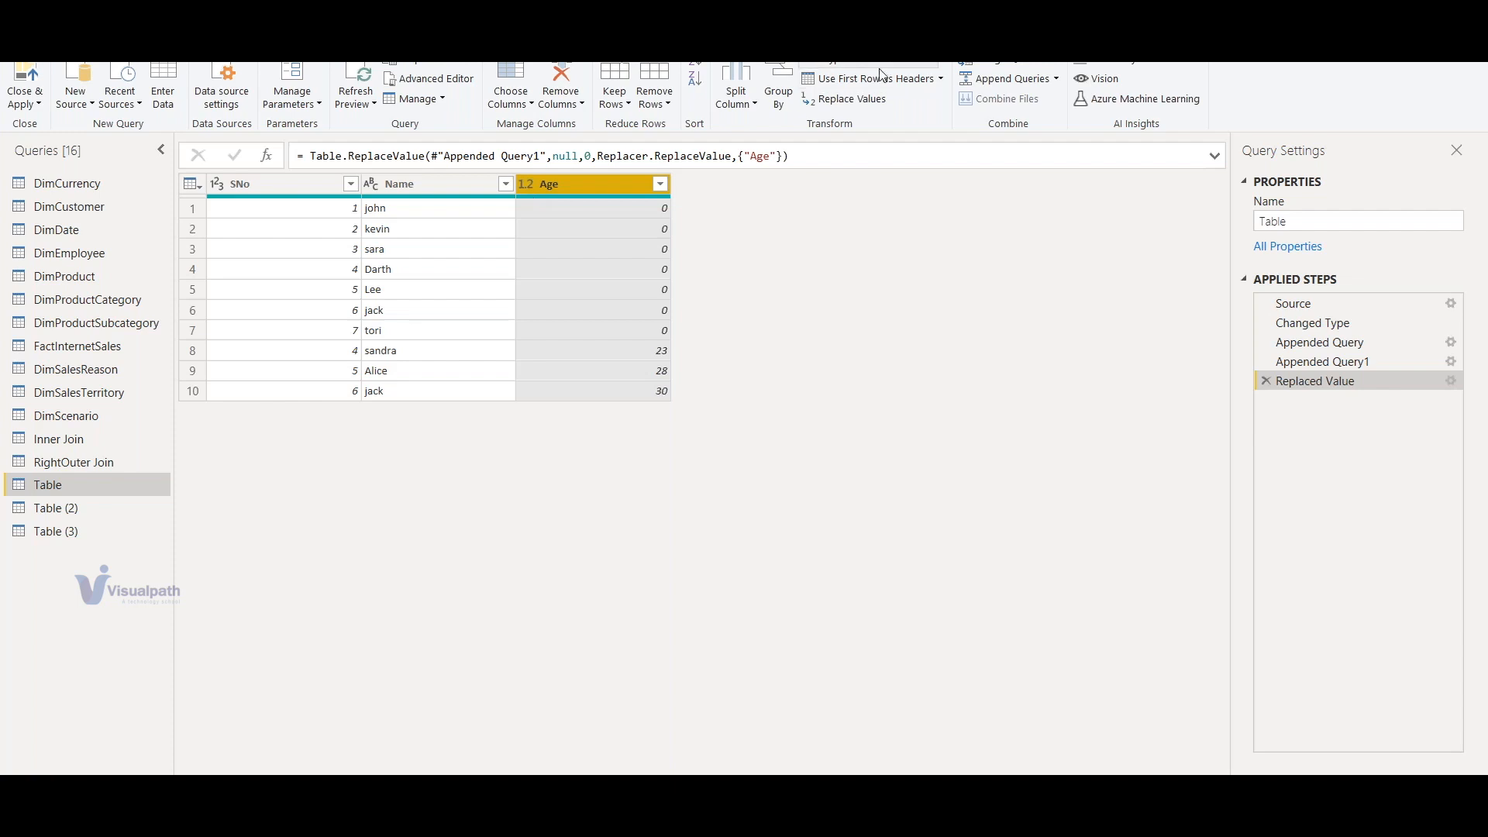
Examine the data type choices and the column renaming option for the Age column
click(907, 64)
click(638, 323)
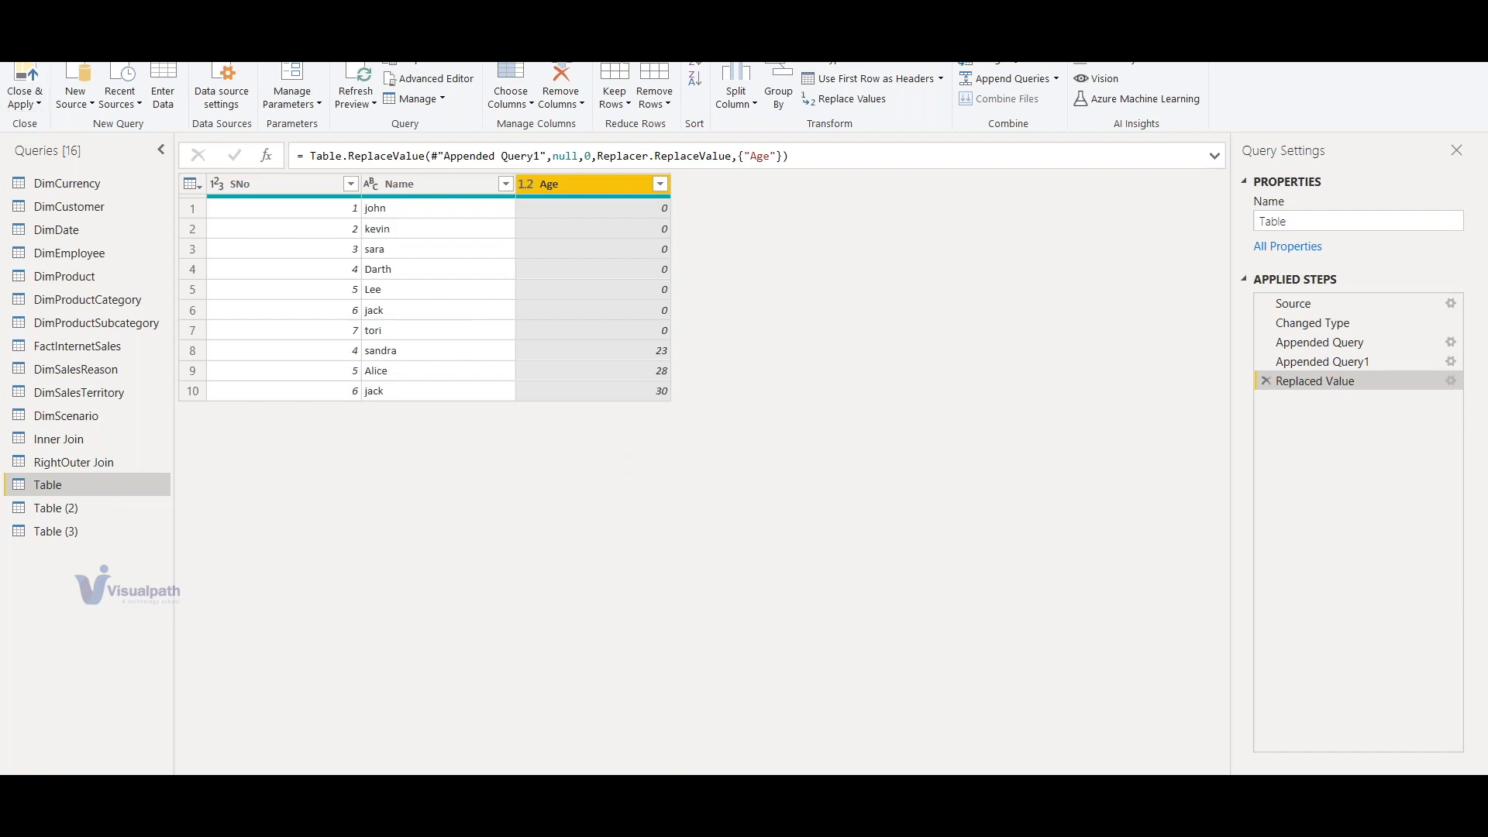
click(112, 36)
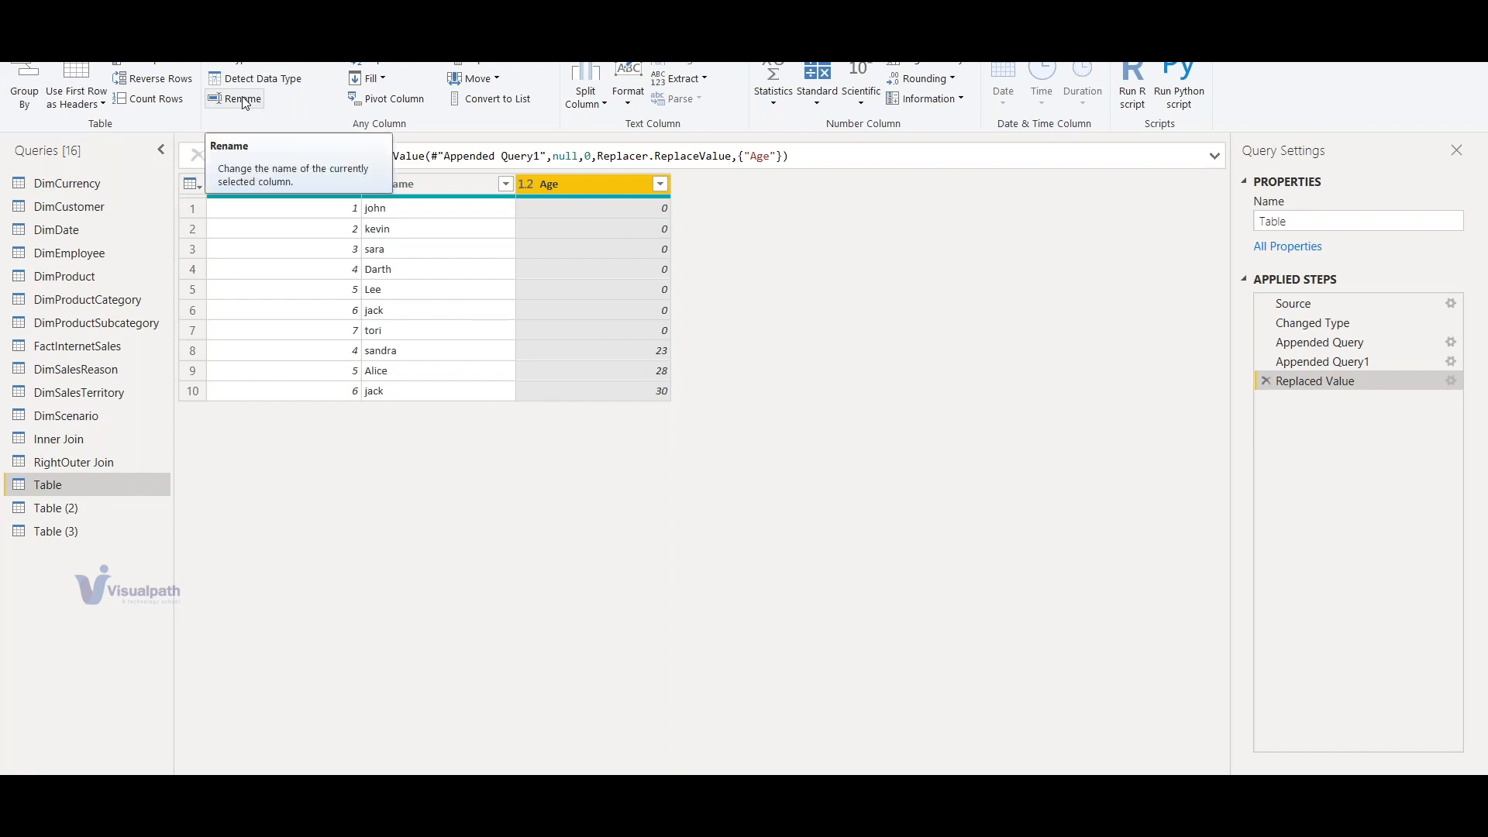
double_click(569, 185)
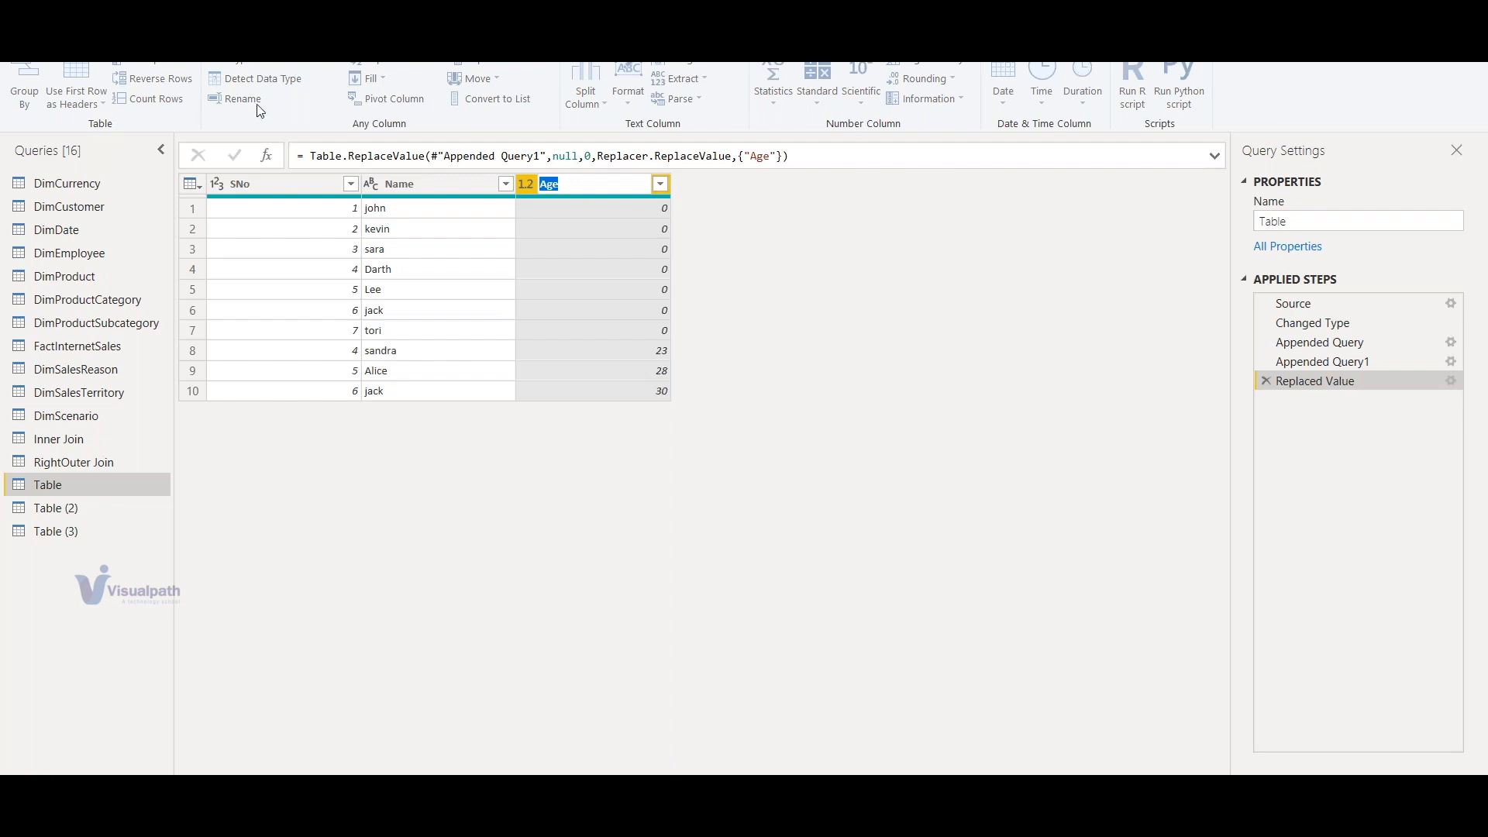
click(848, 269)
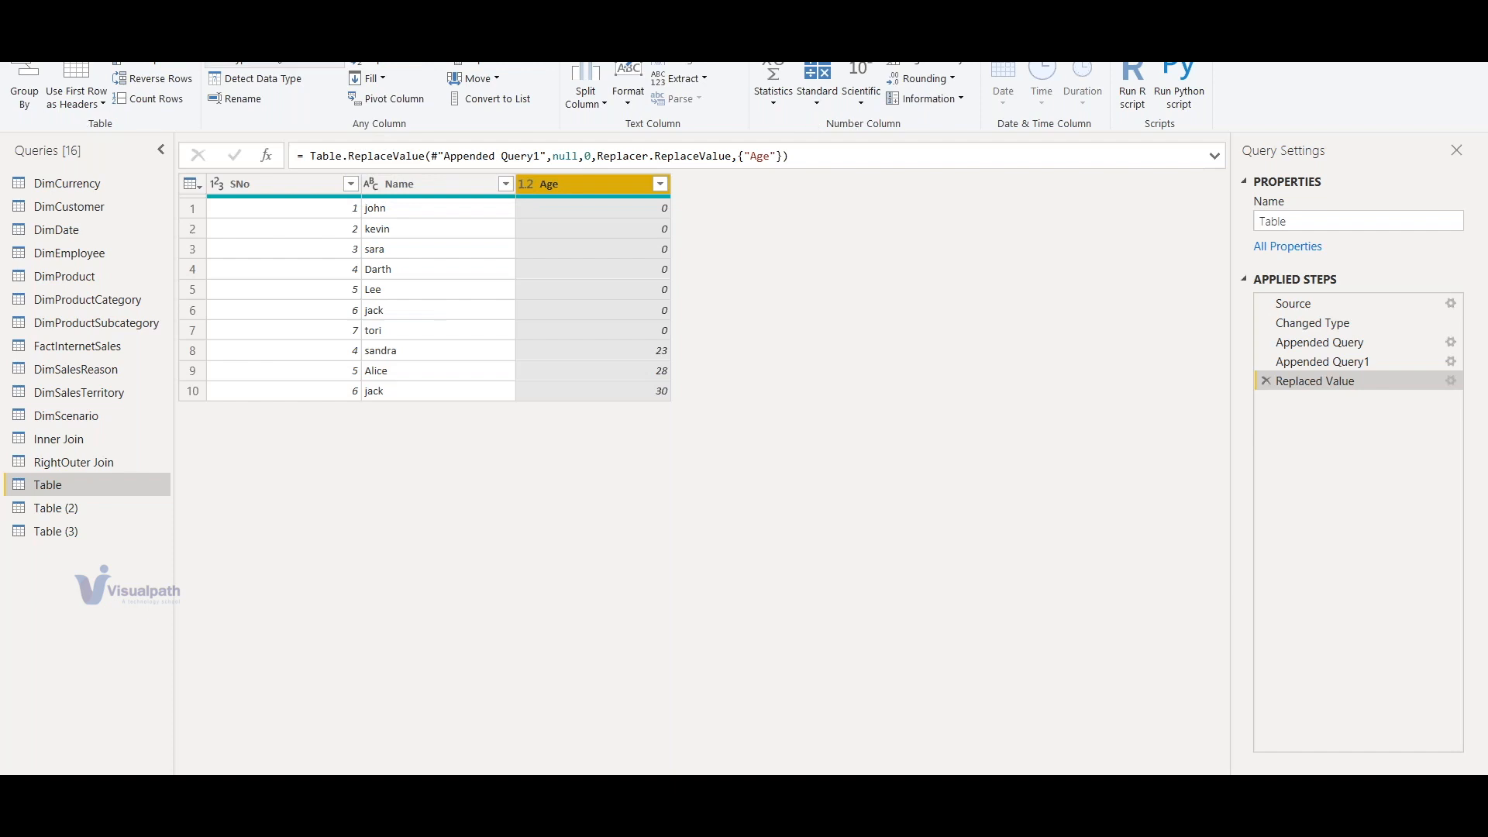
Compare the commands that transform existing columns with those that add new columns, including the text, number and date operations
click(188, 34)
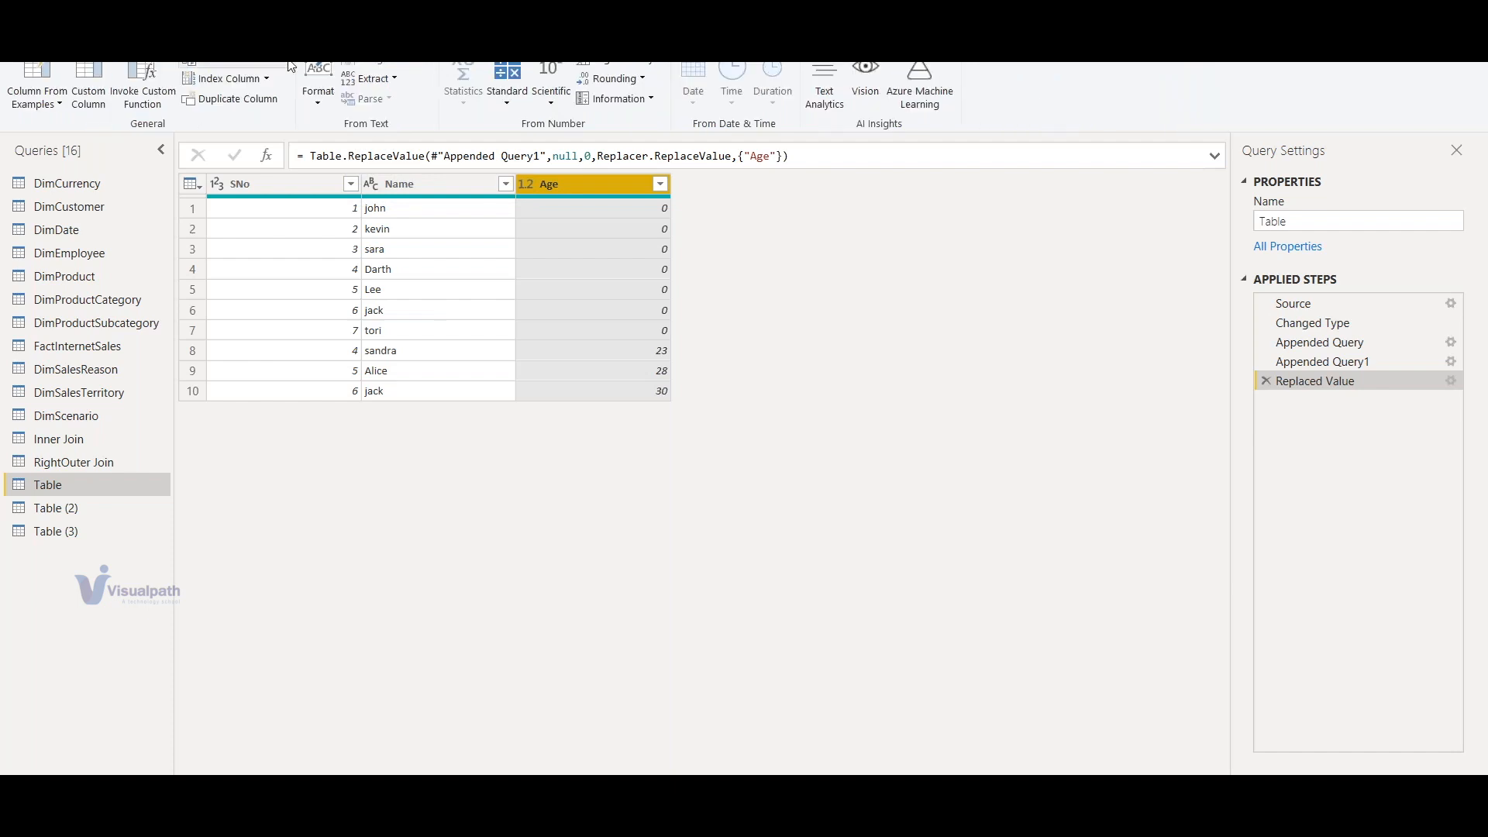
click(119, 34)
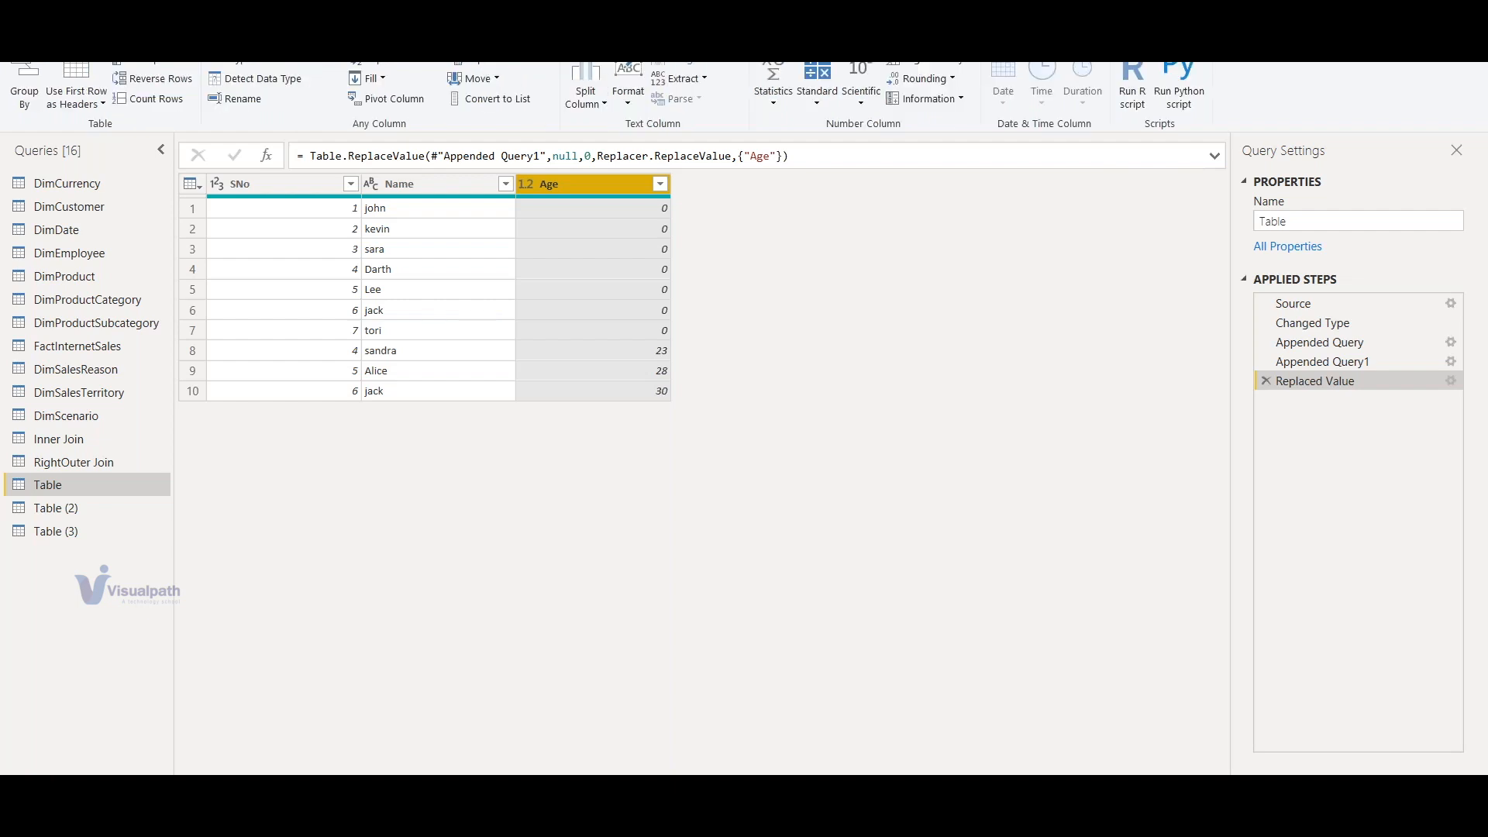
click(189, 34)
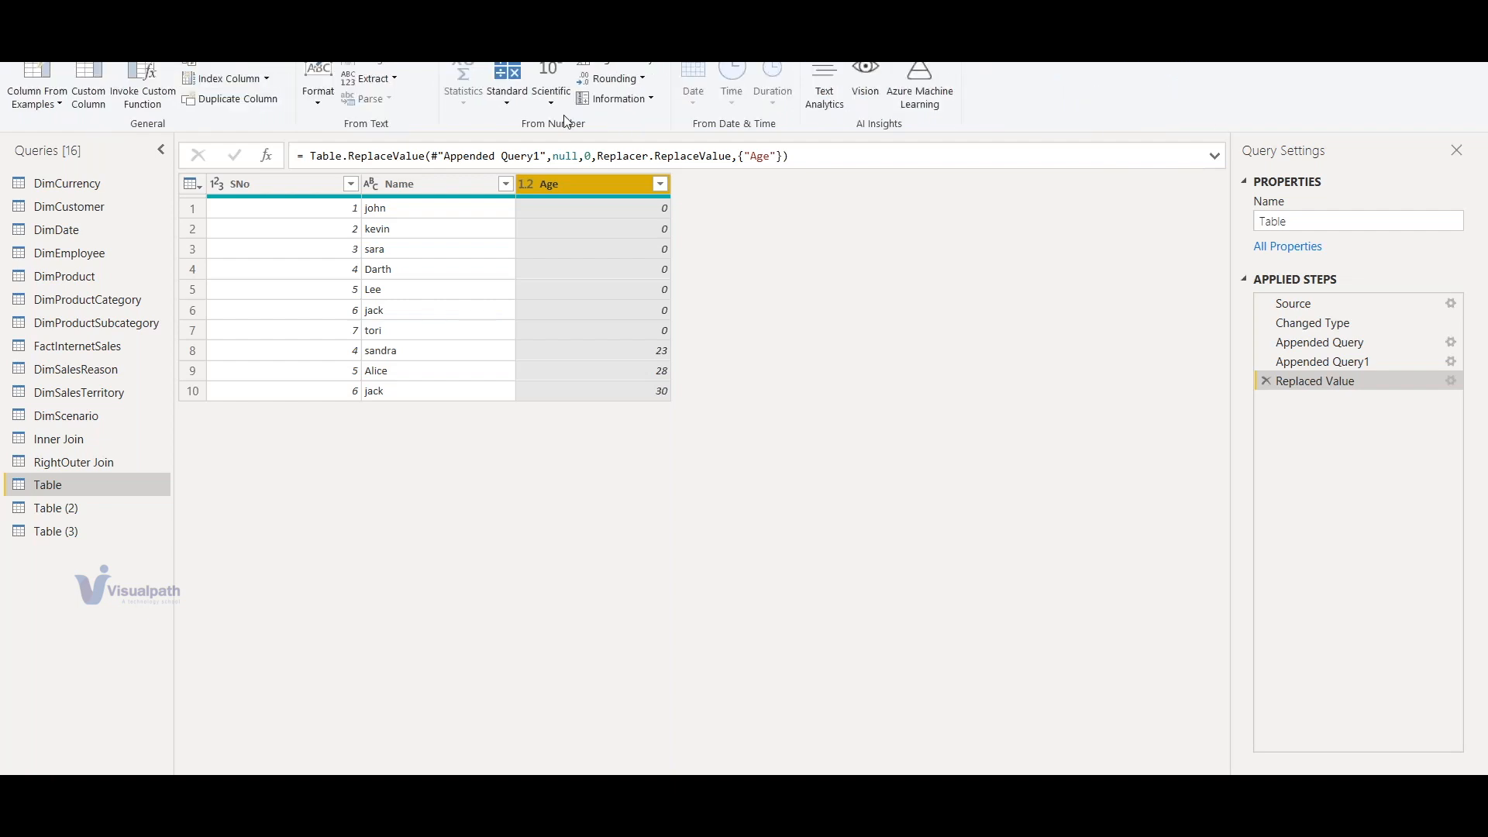
click(120, 34)
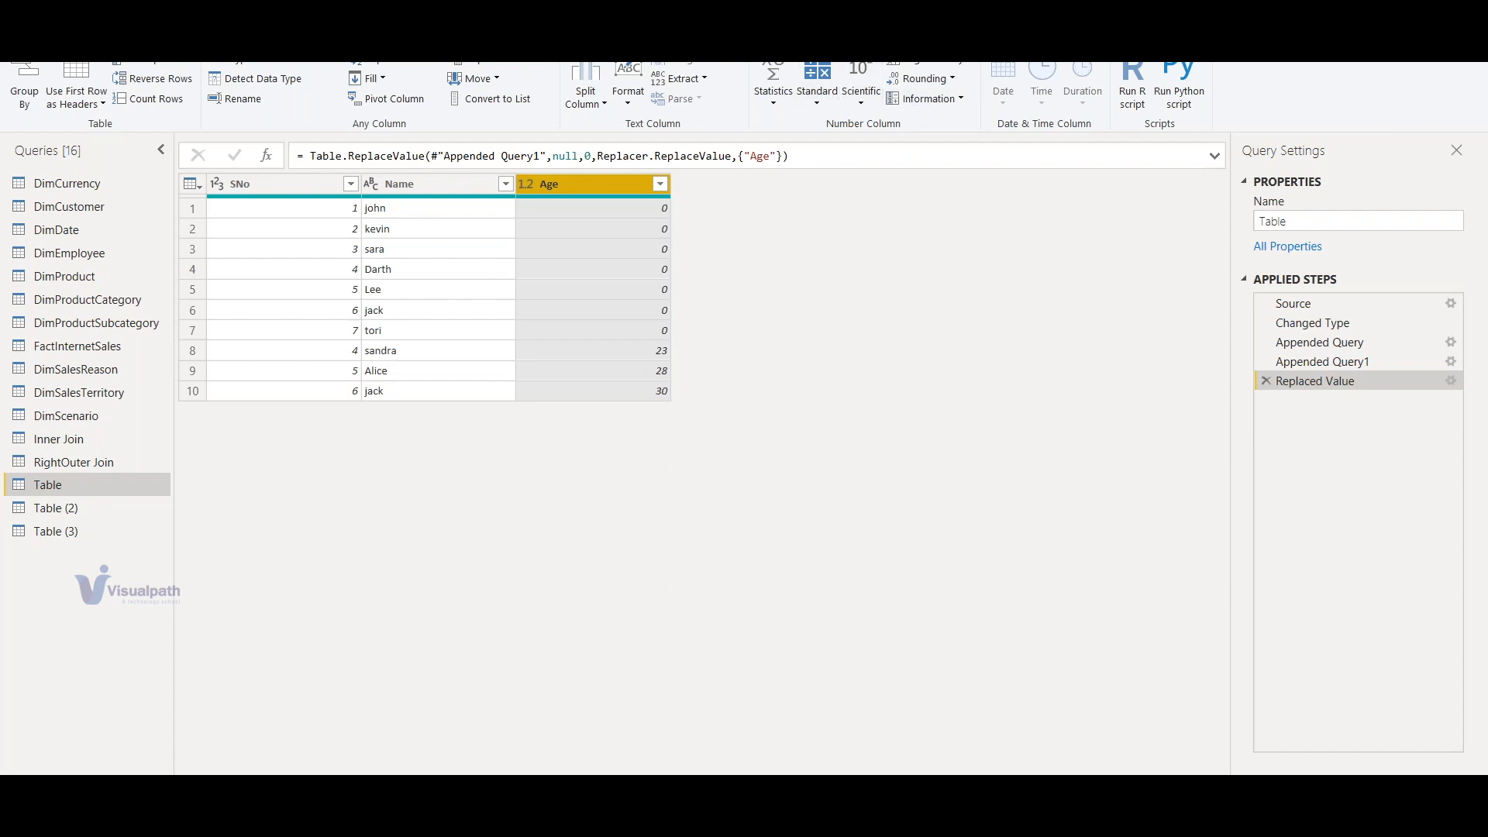
click(185, 35)
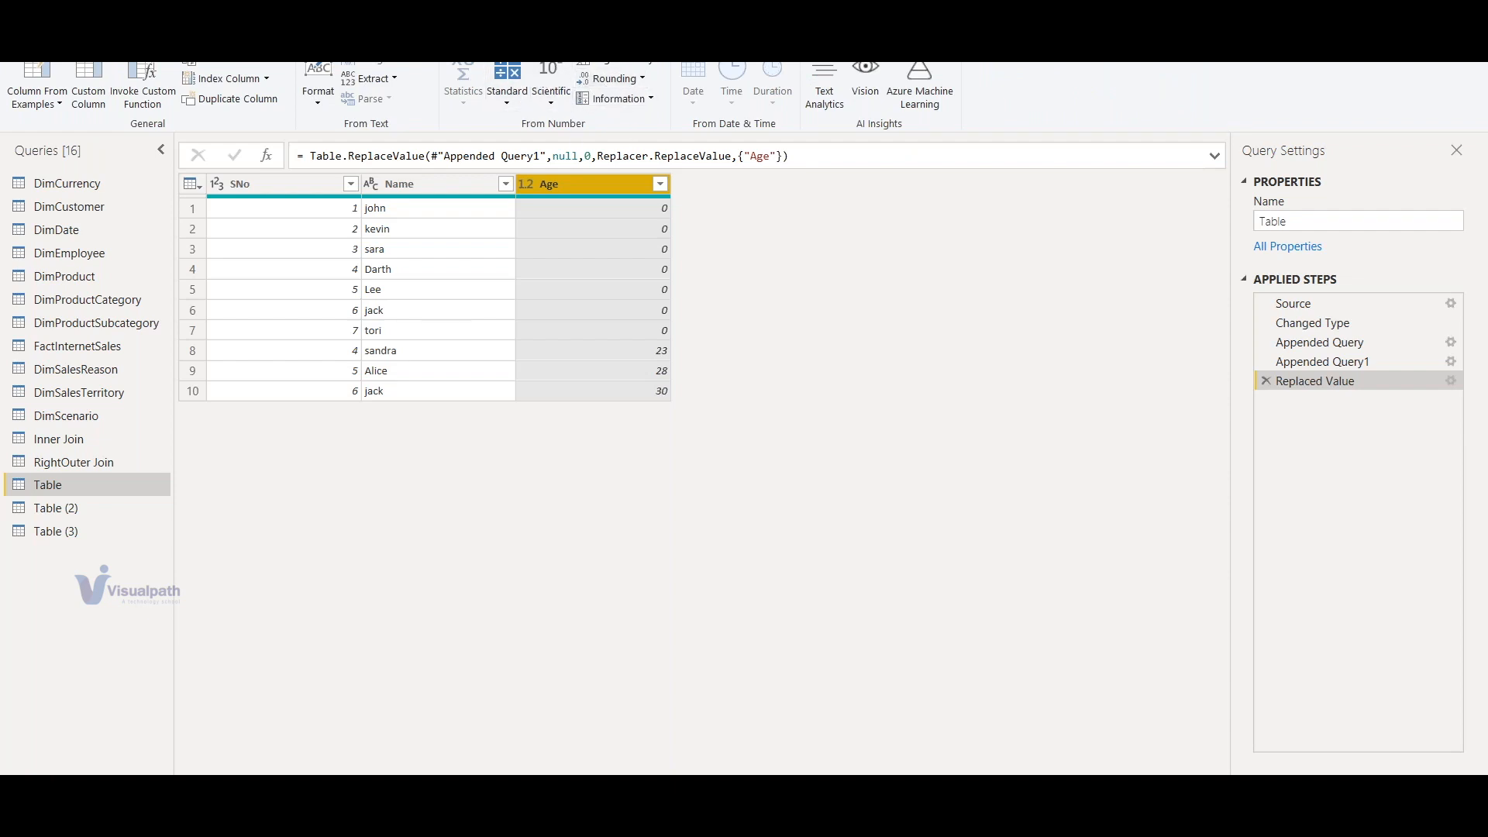
click(108, 37)
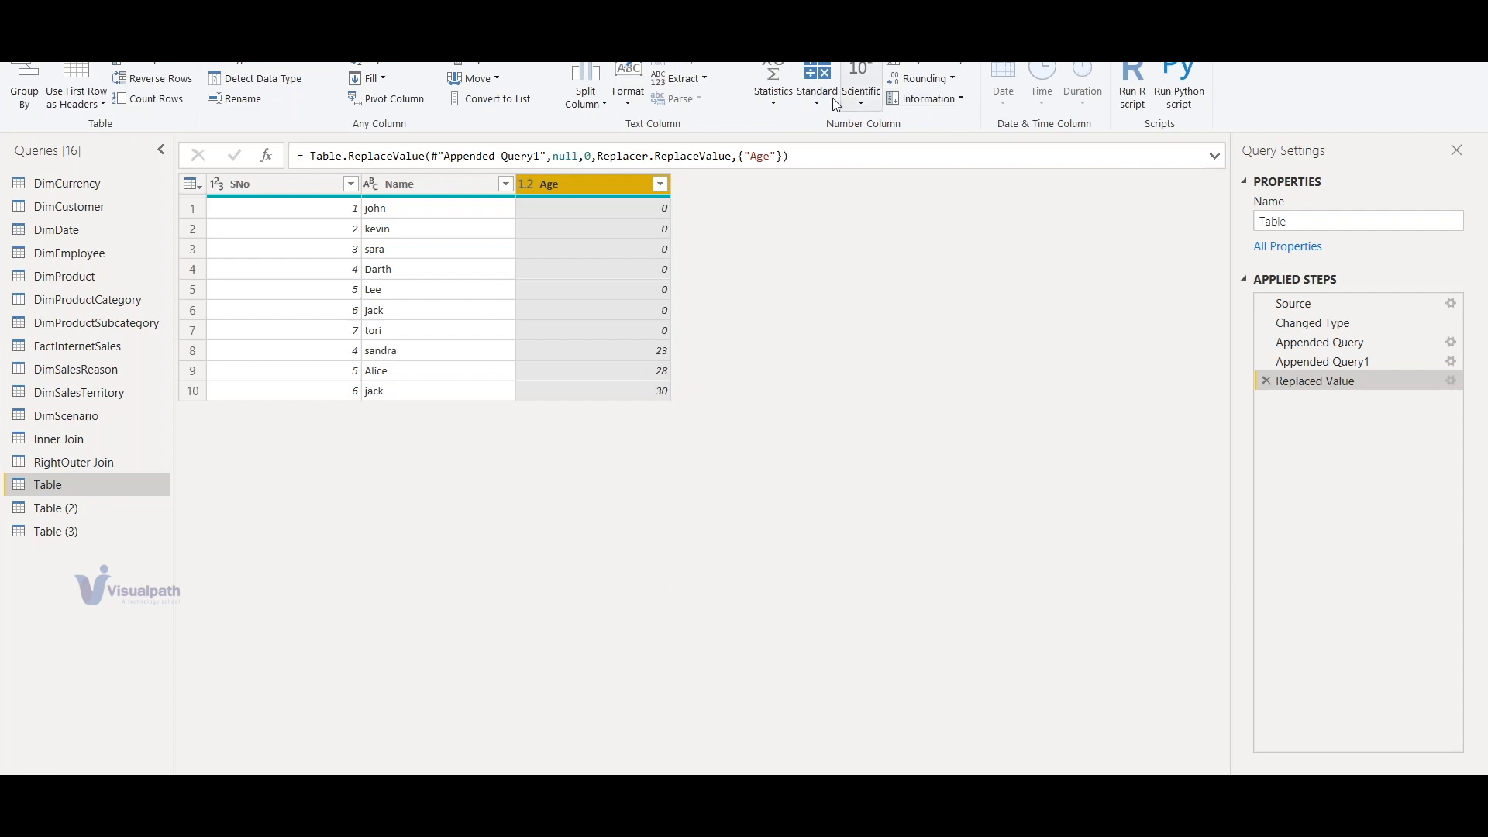
click(182, 37)
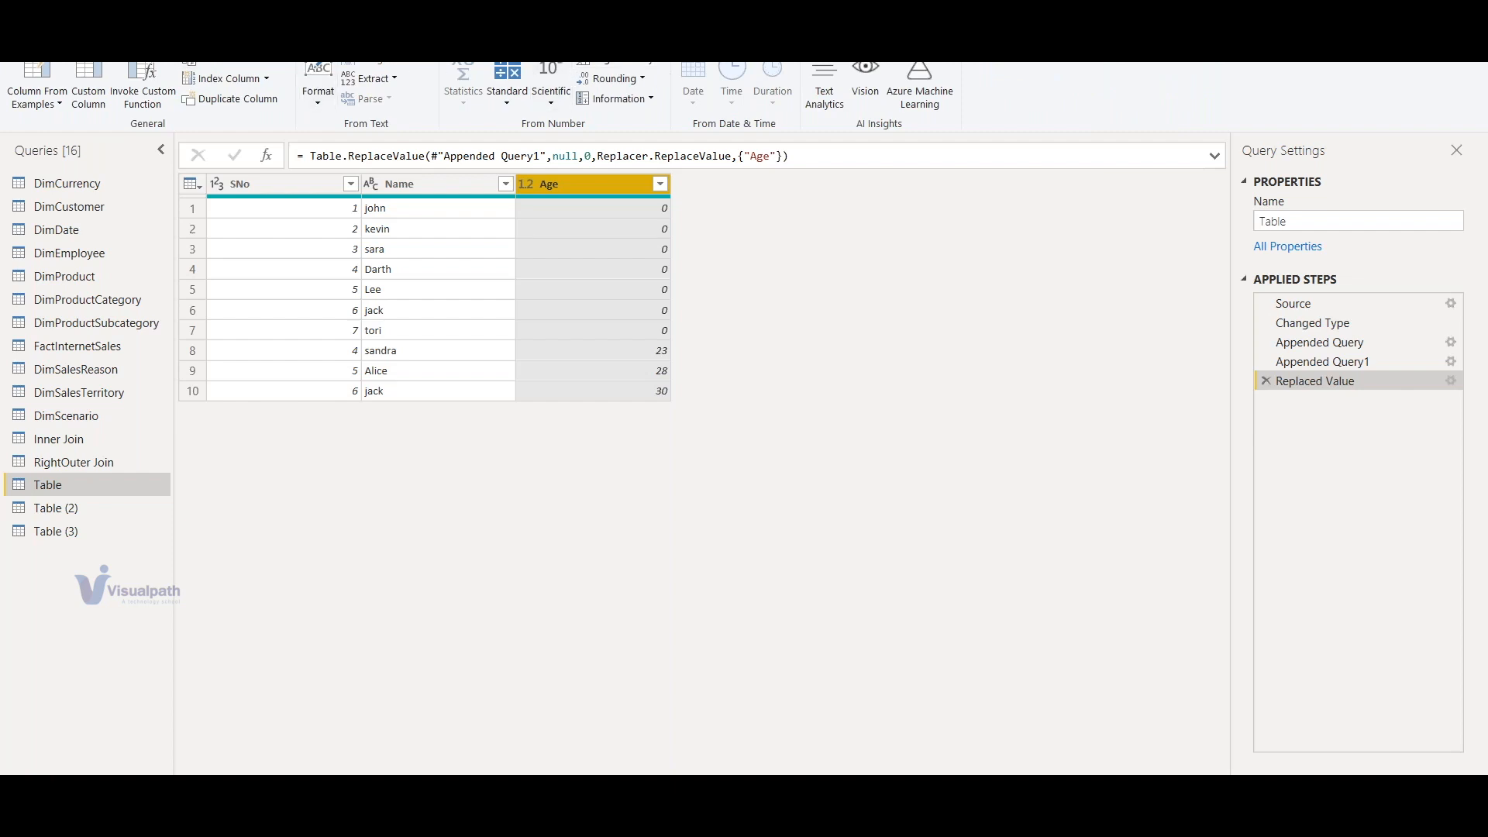
click(108, 38)
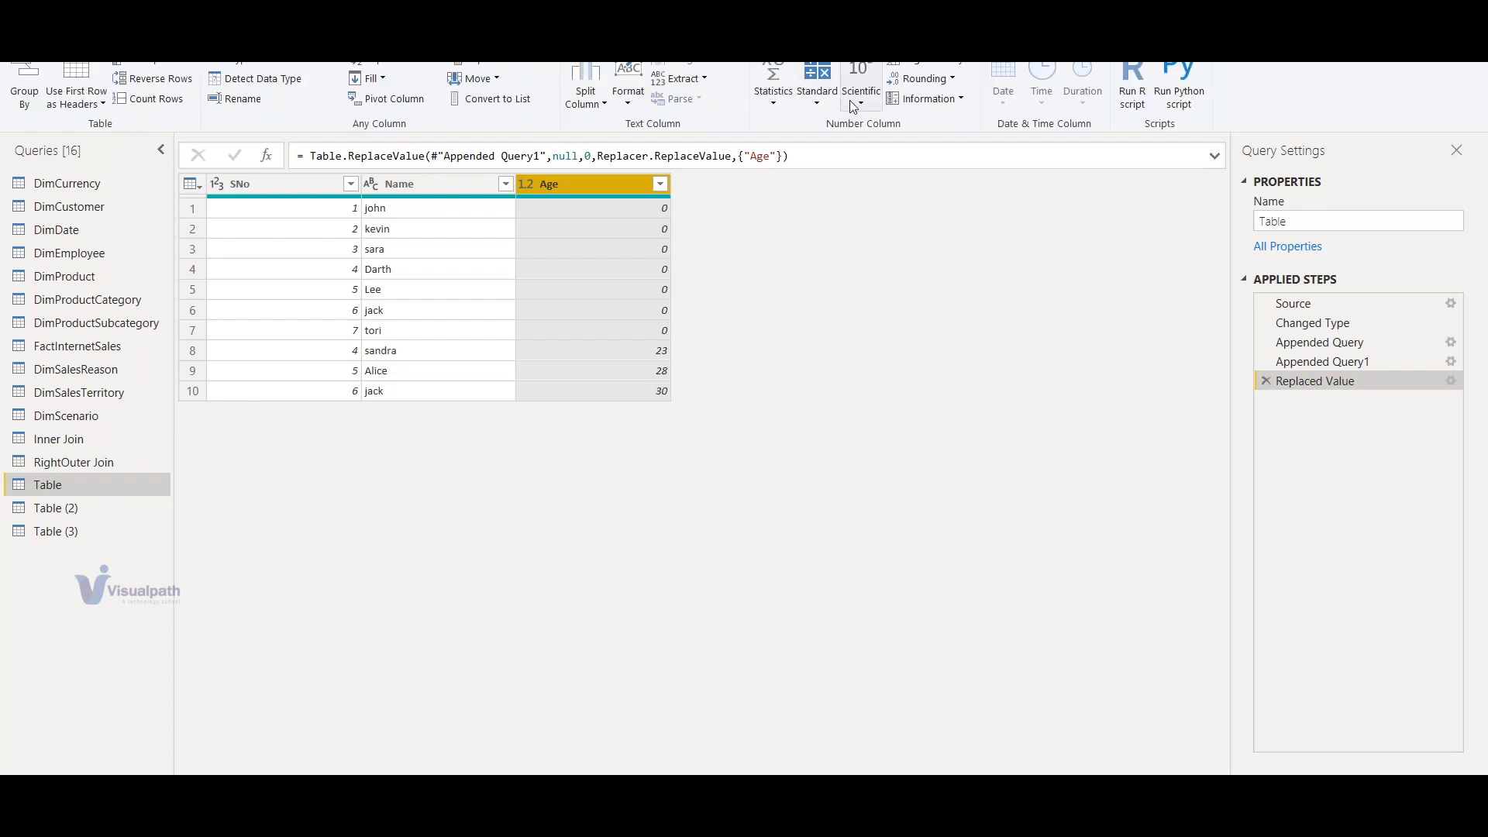
click(171, 37)
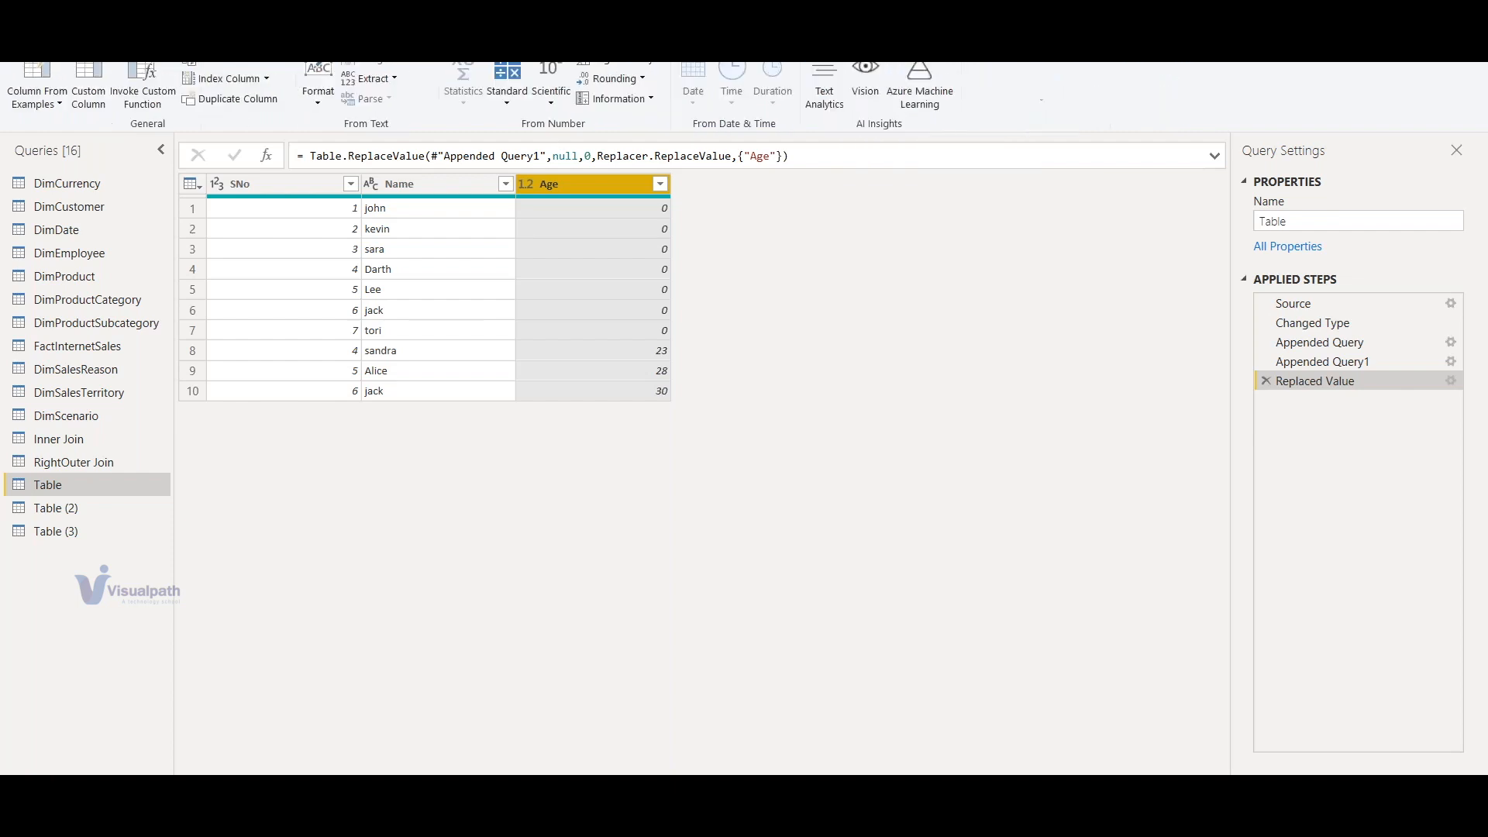
click(108, 38)
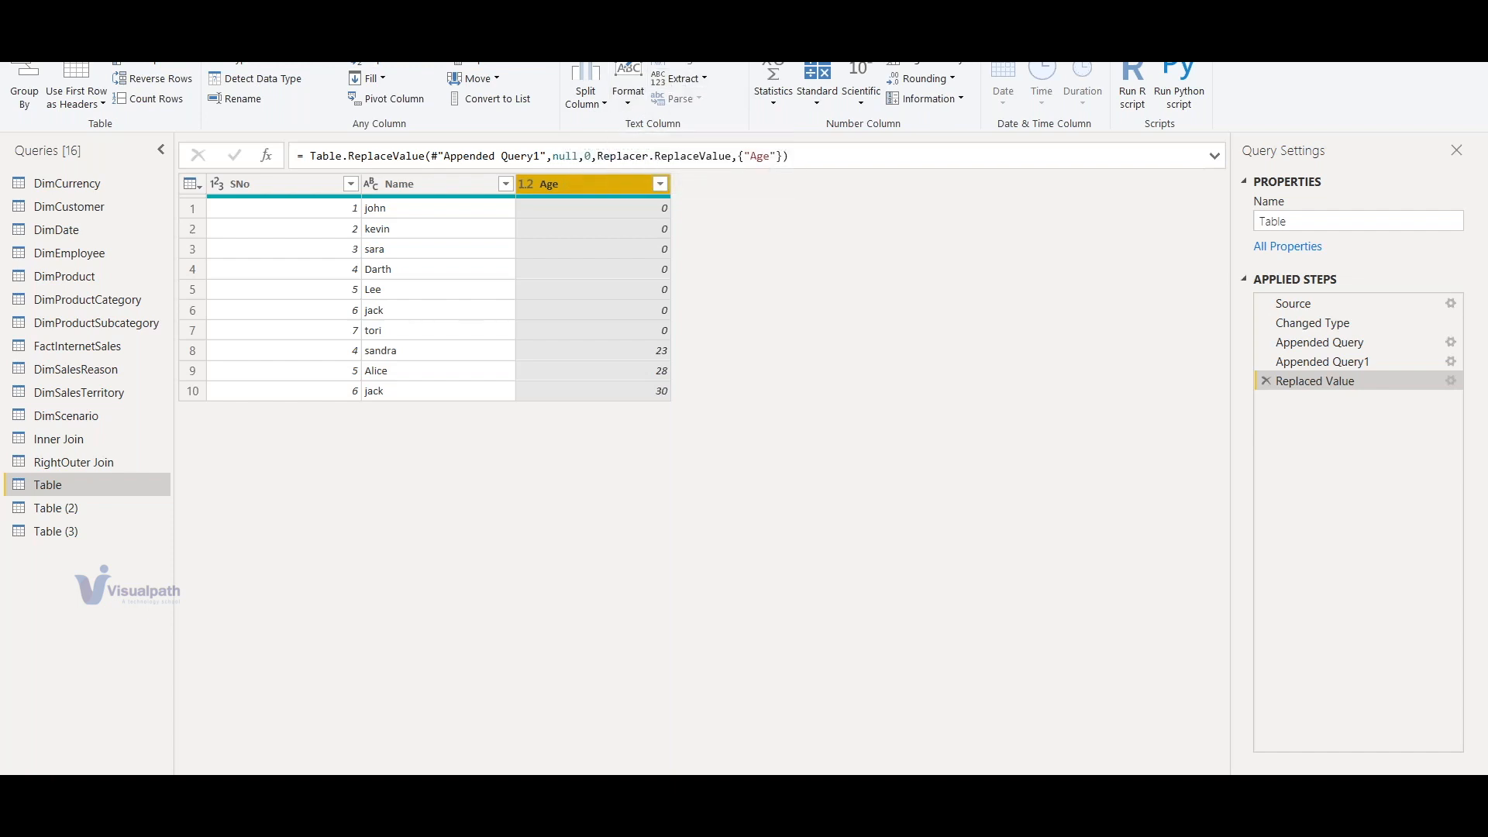
click(180, 40)
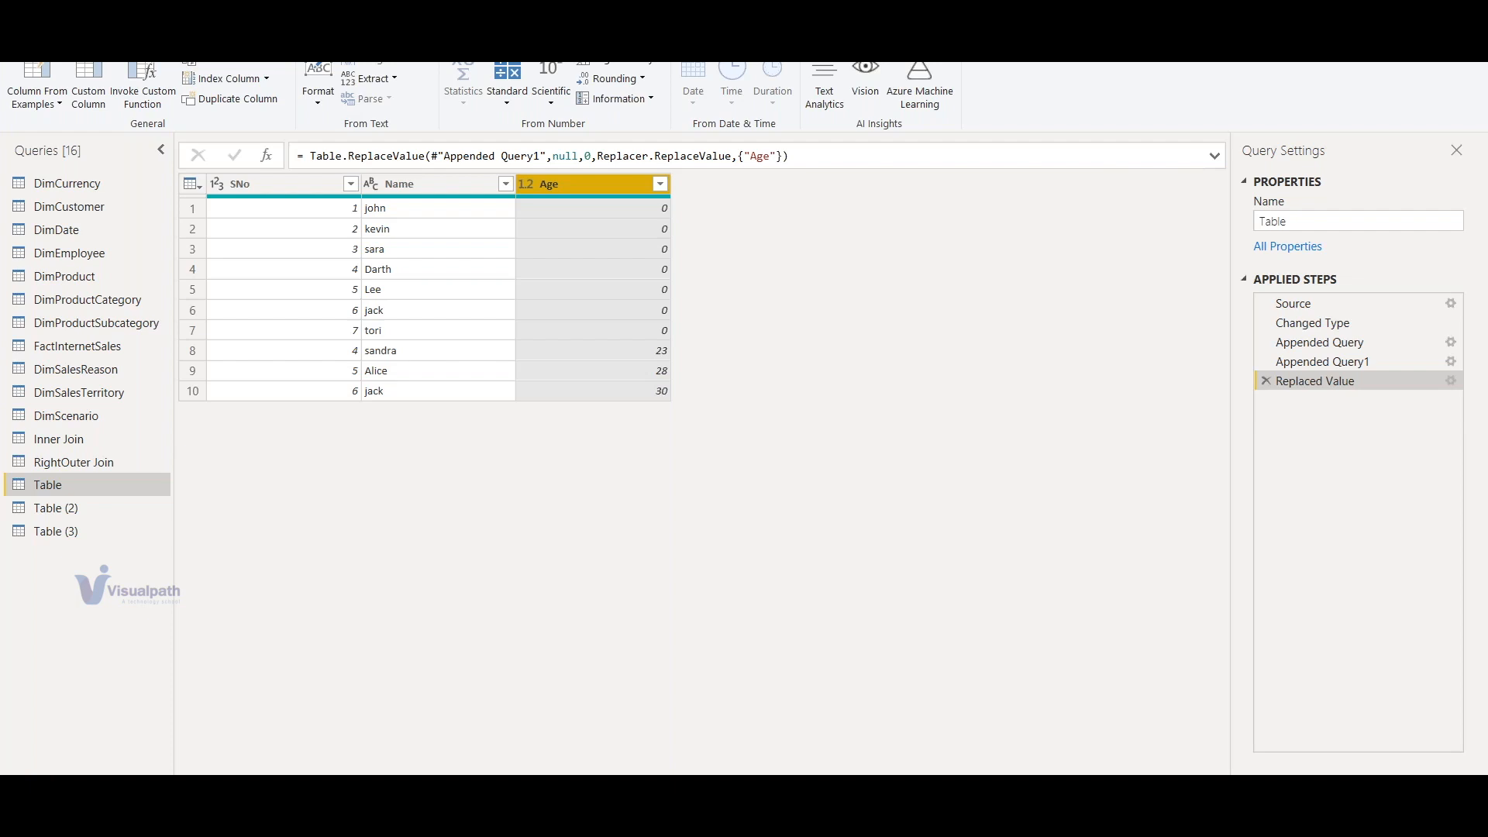
click(116, 40)
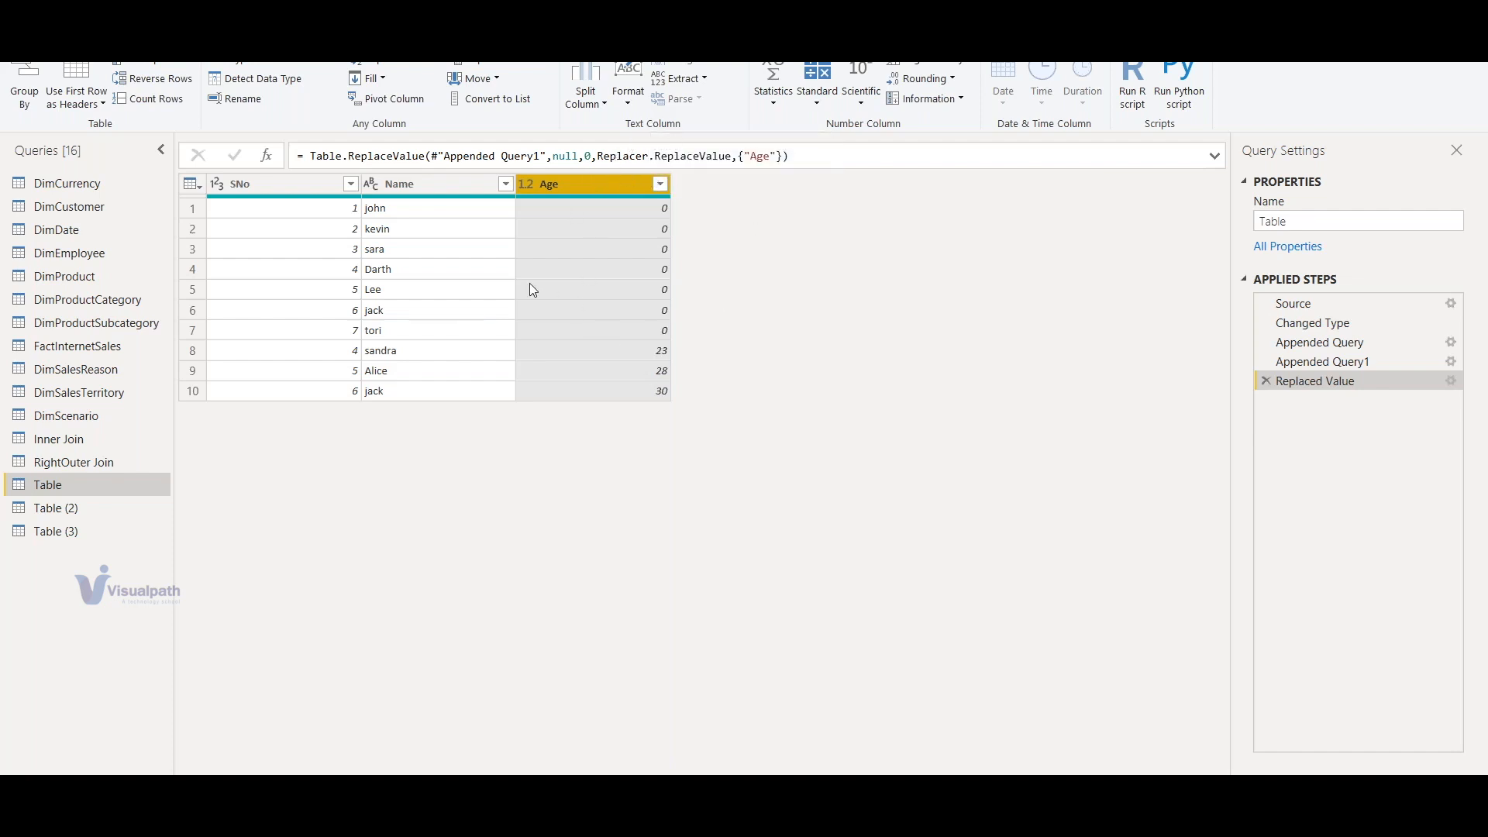
click(182, 36)
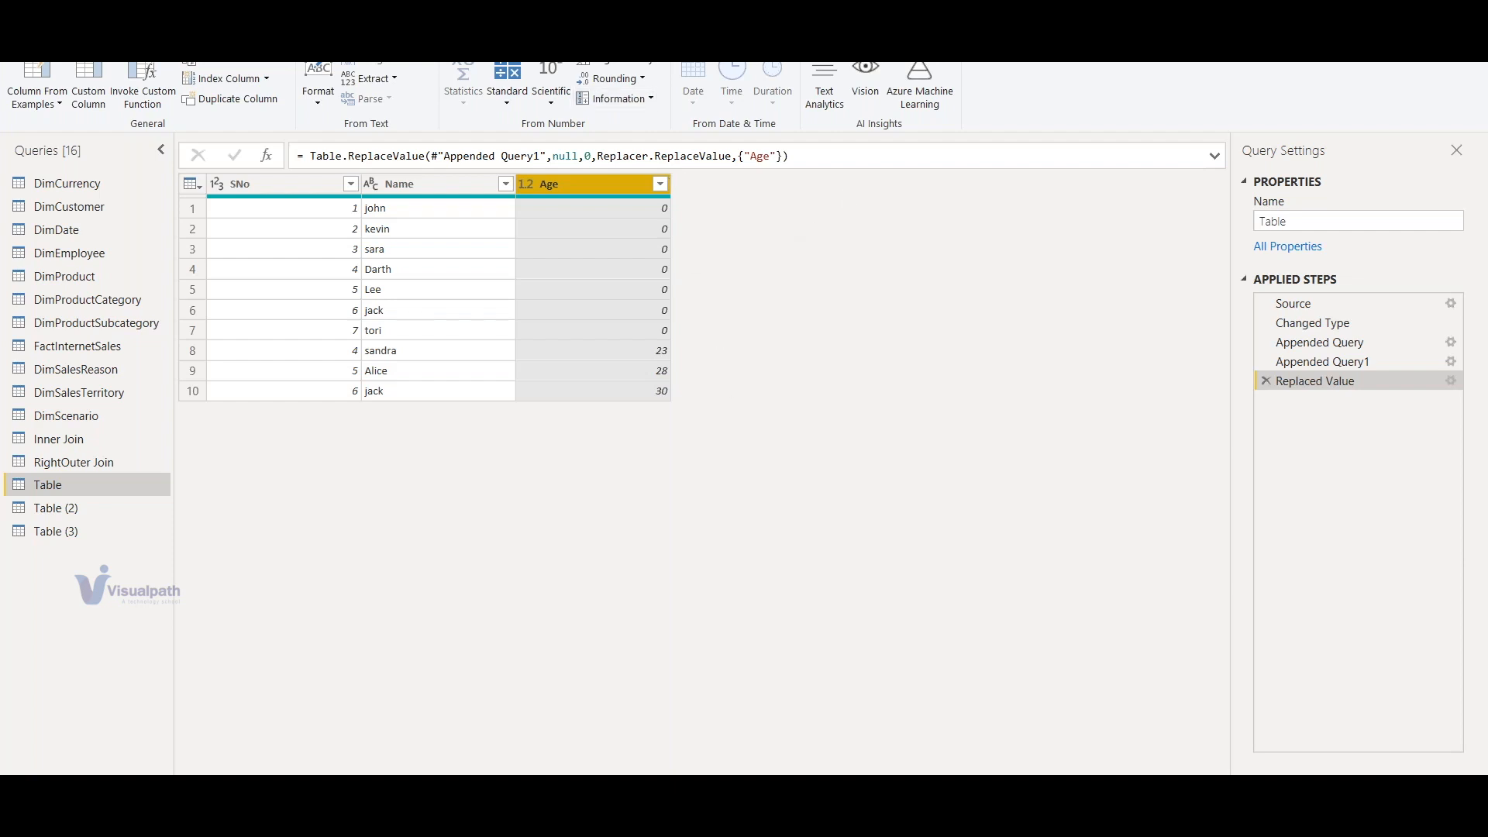
click(111, 39)
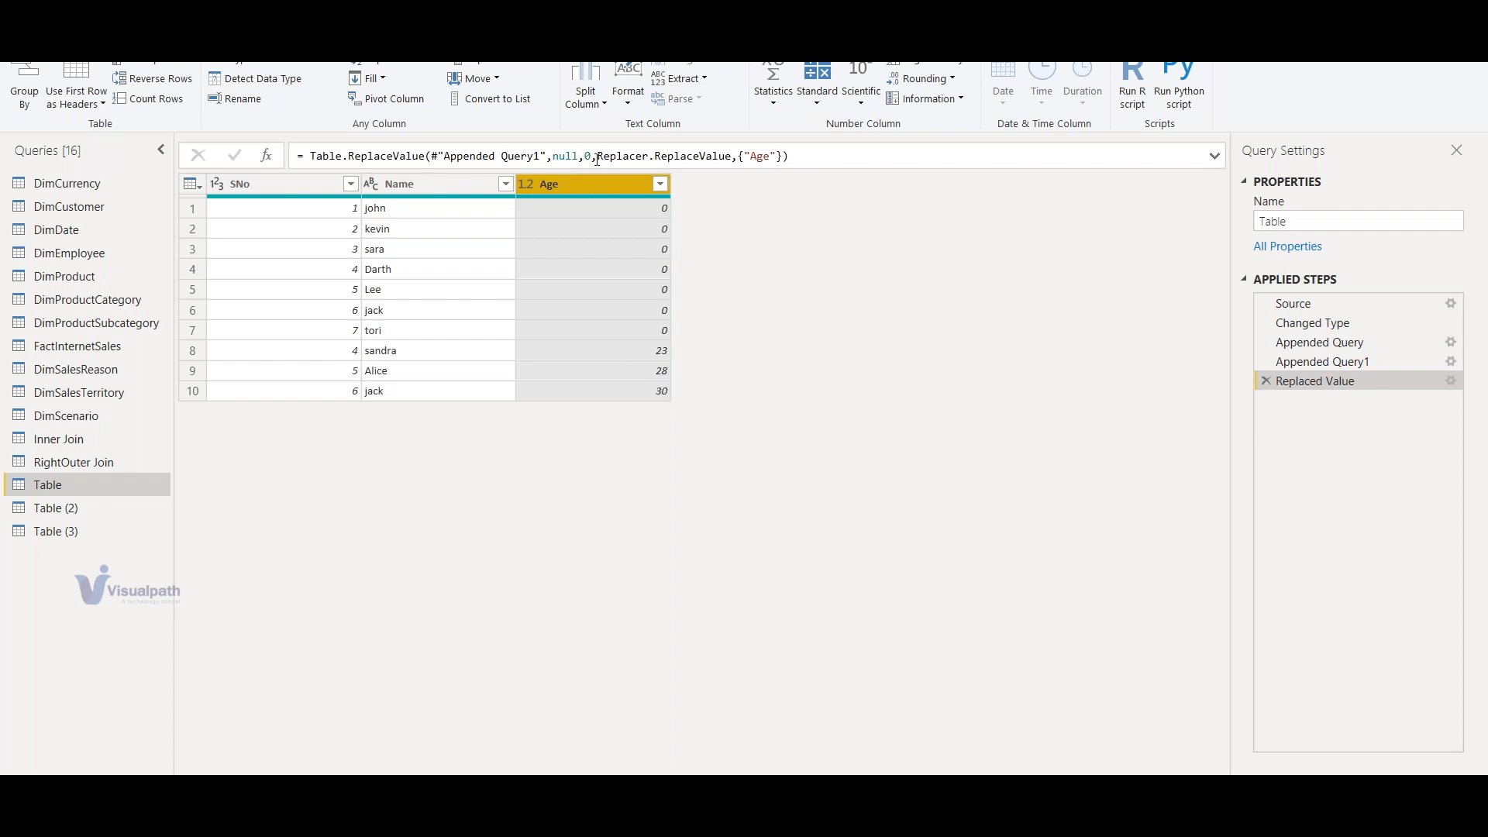
click(184, 37)
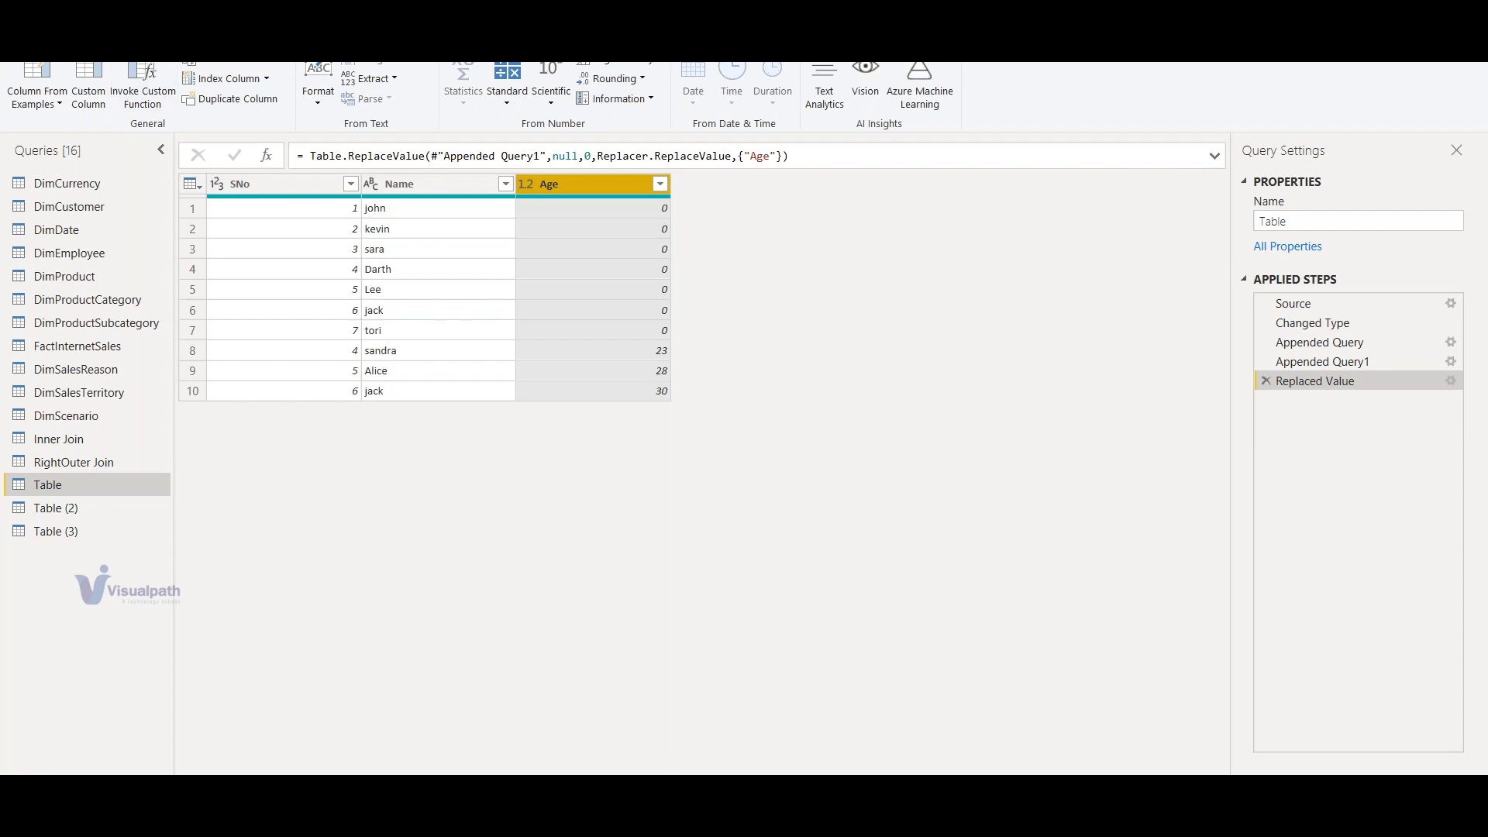
click(118, 34)
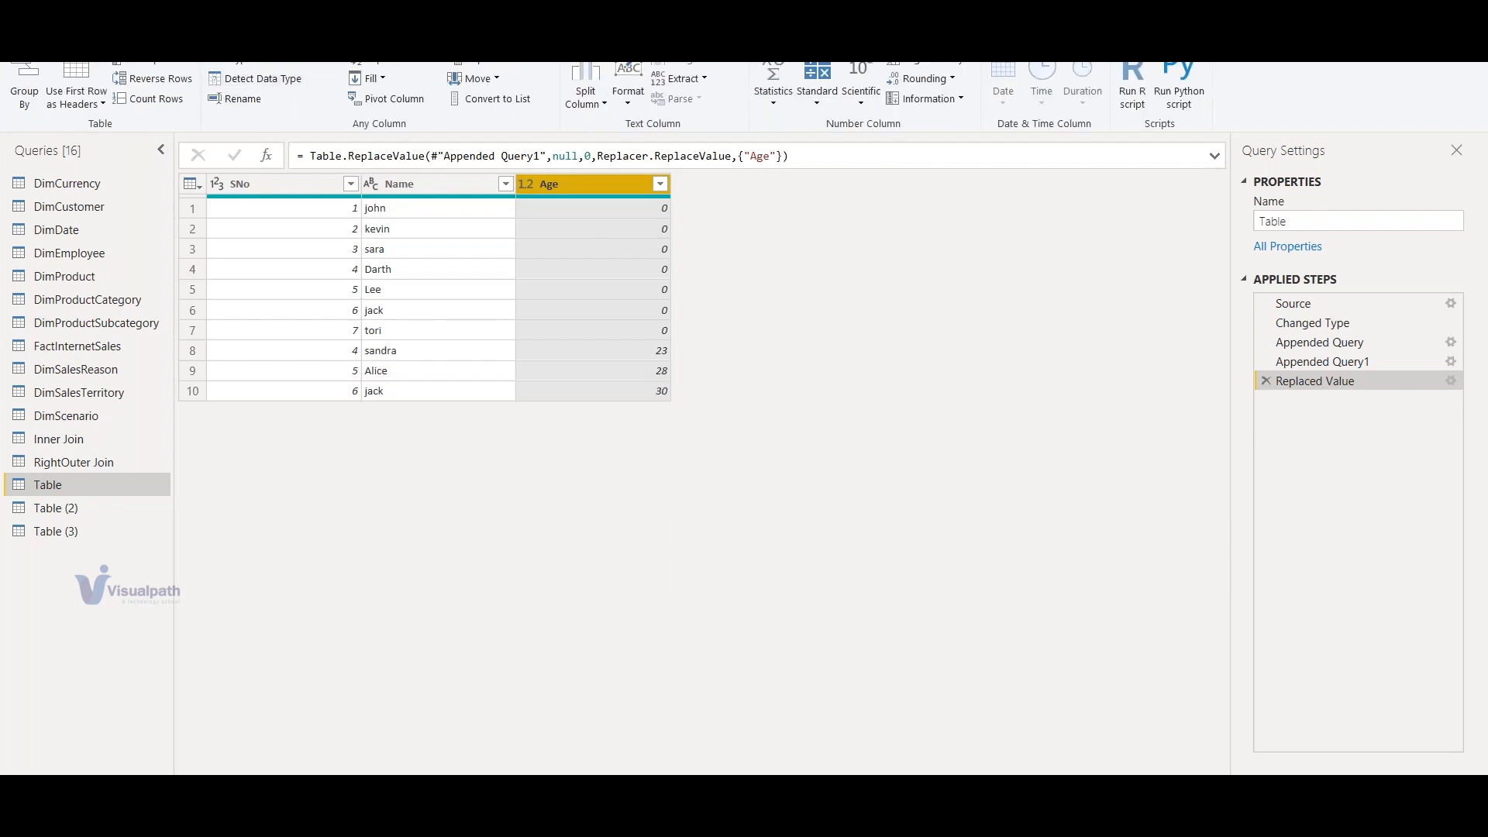
click(187, 34)
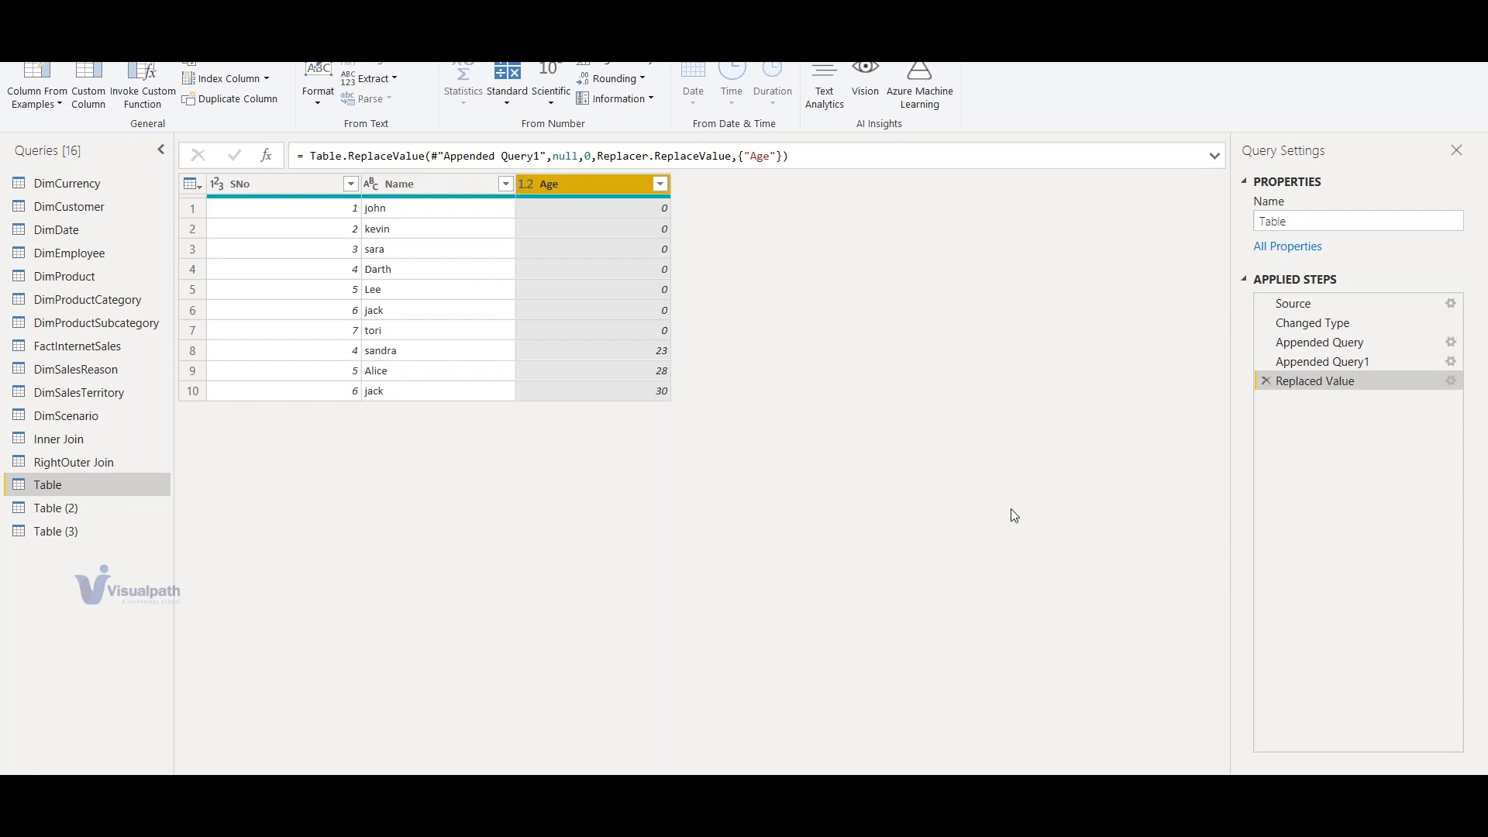
click(117, 34)
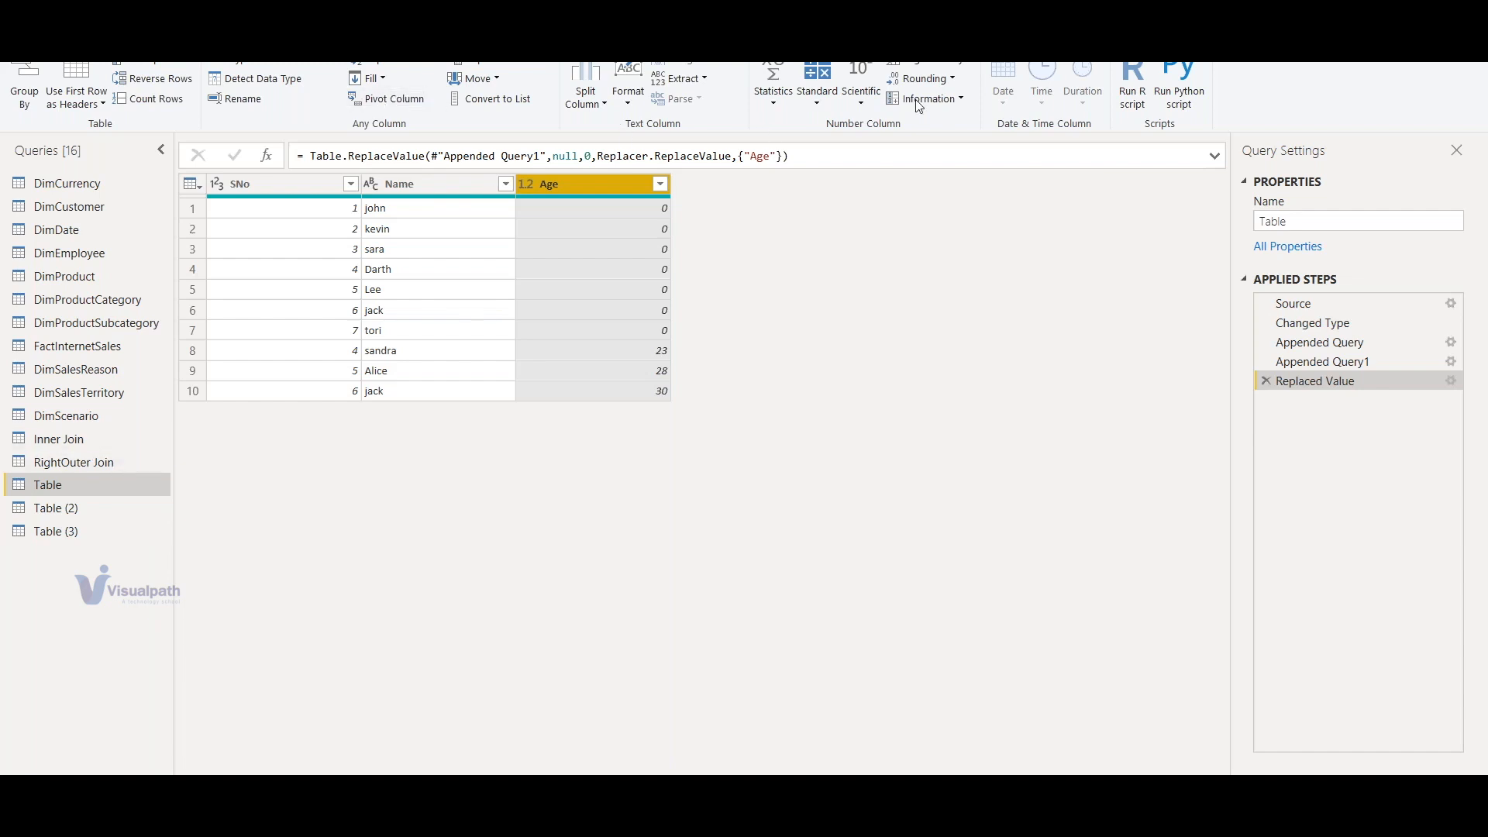
Close the query editor without applying the changes, and dismiss the pending-changes and auto-recovery notices in the report
click(59, 34)
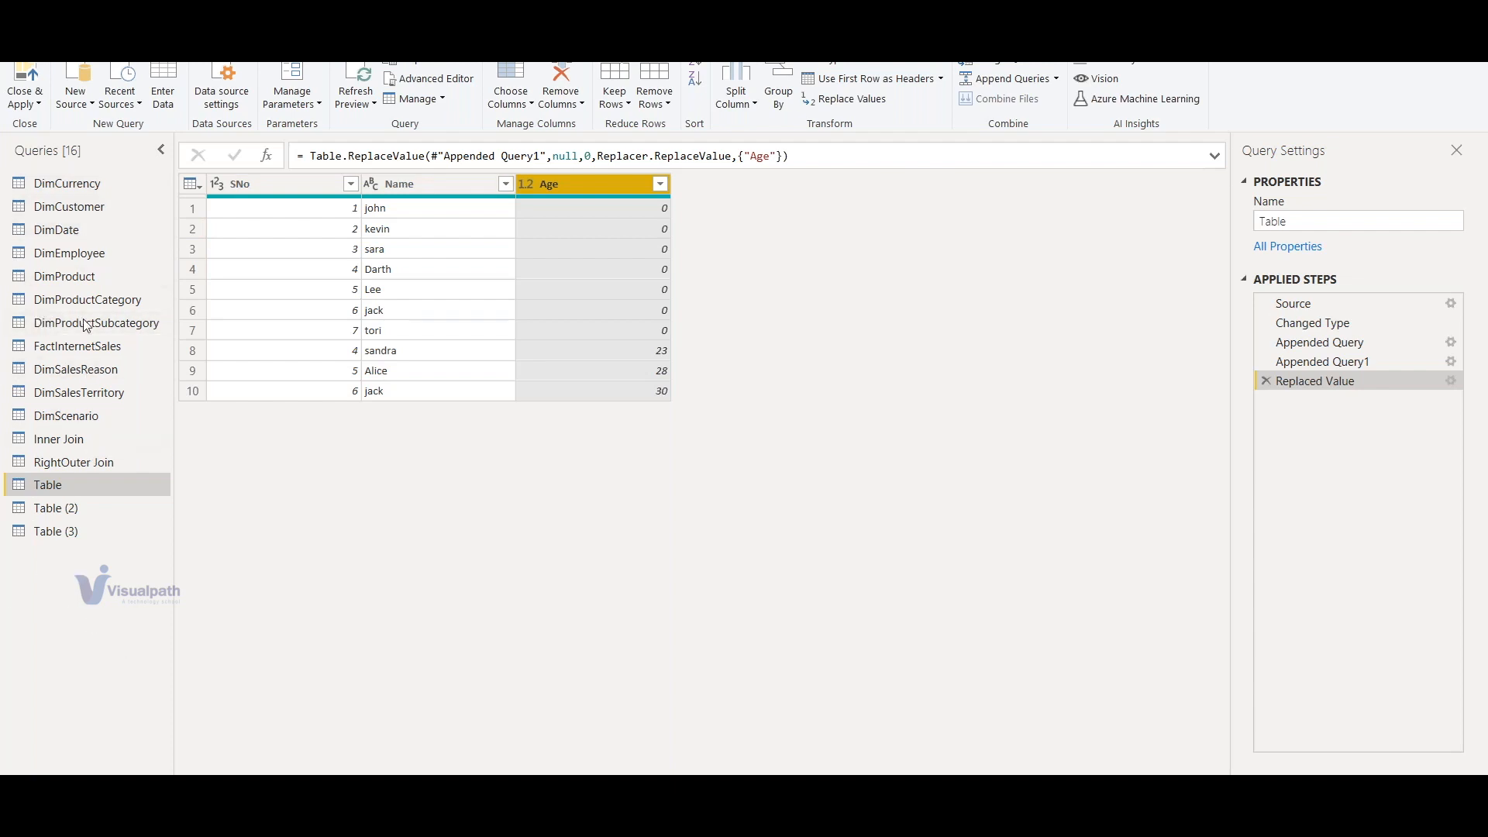
click(24, 103)
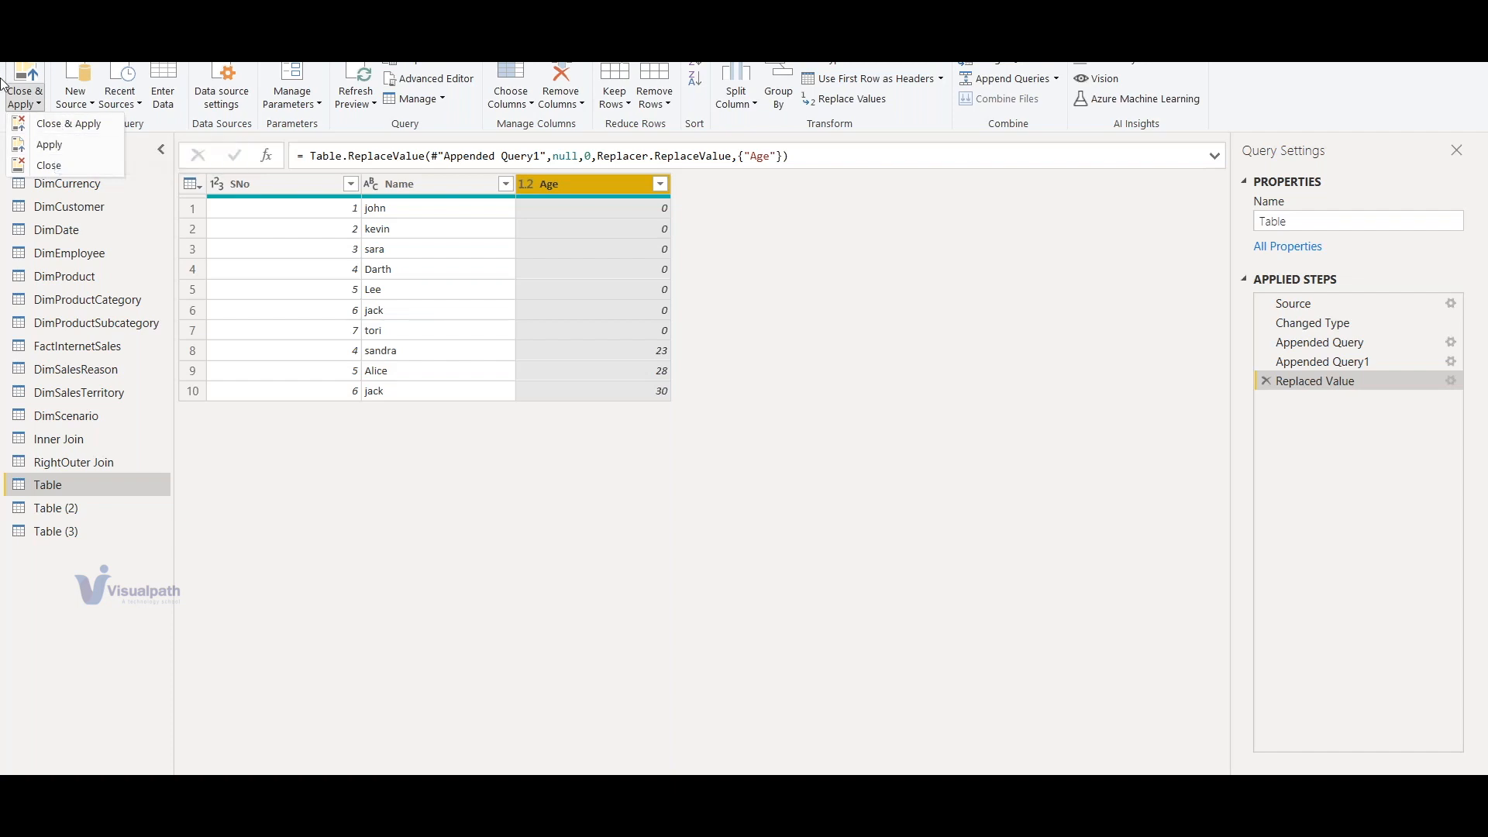
click(82, 166)
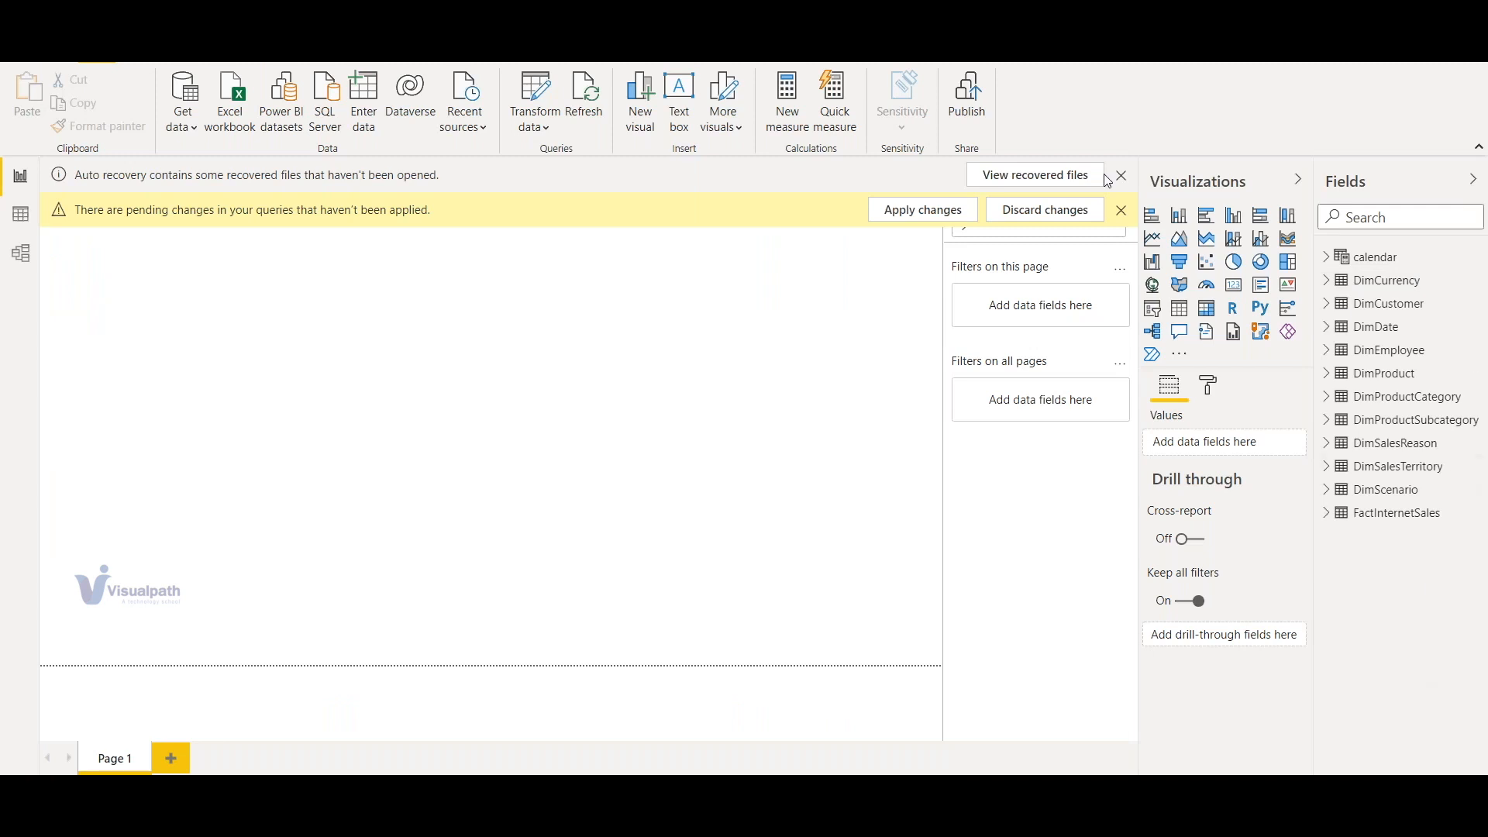
click(1122, 211)
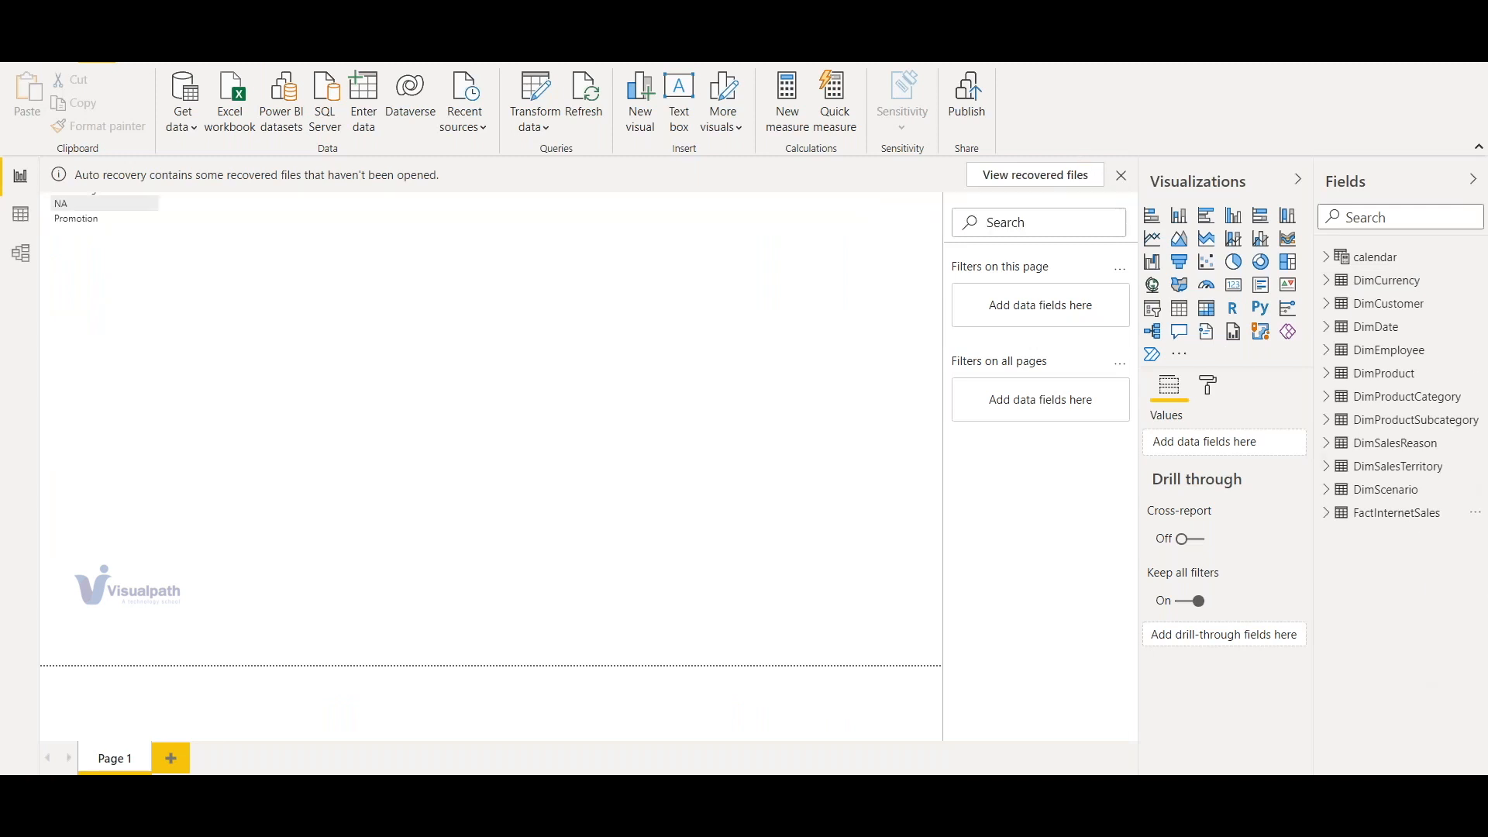
click(1121, 175)
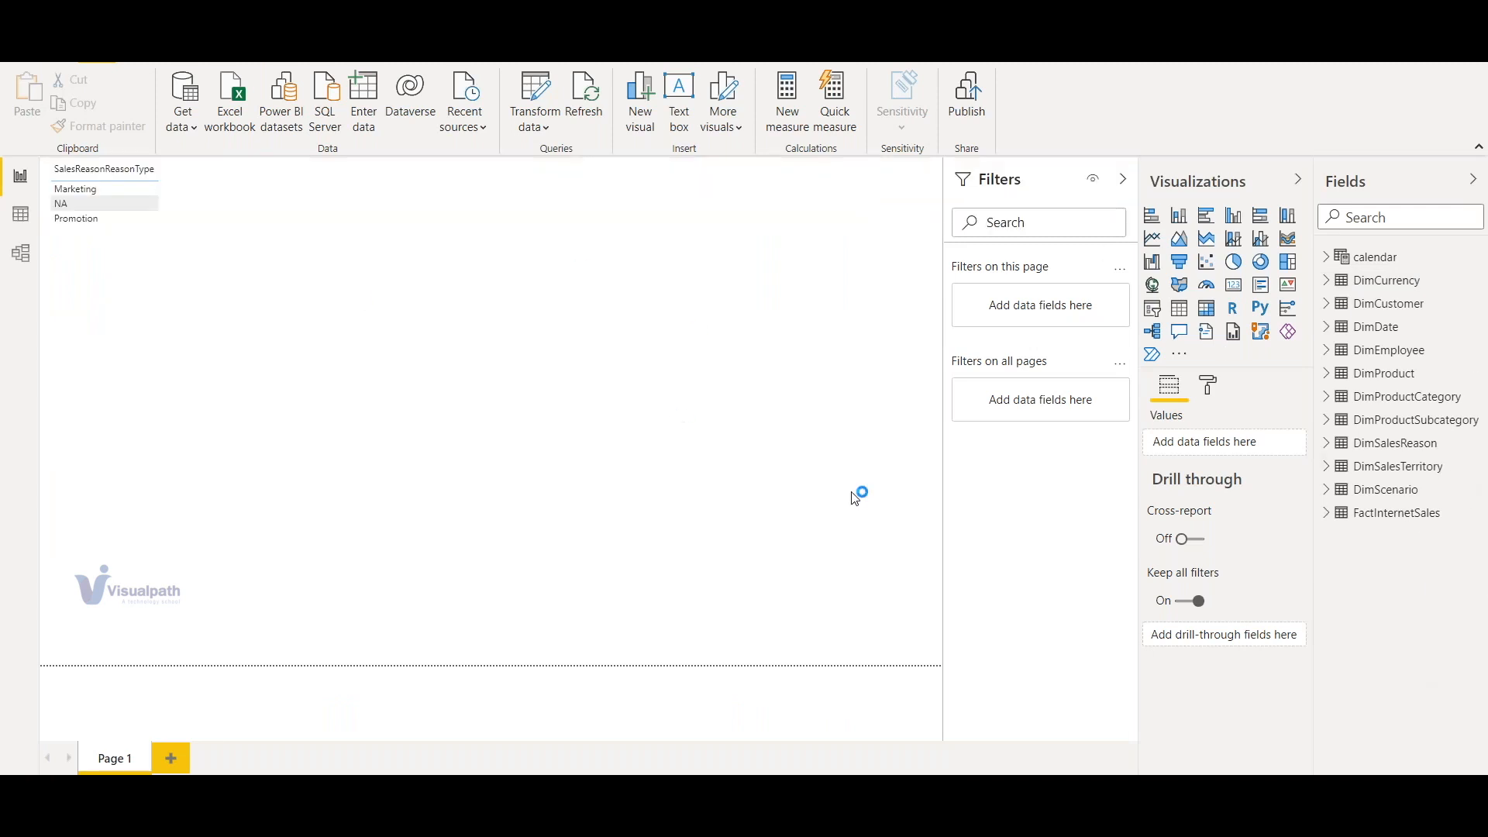
Dismiss the pending query changes notice above the report canvas without applying or discarding the changes
click(856, 466)
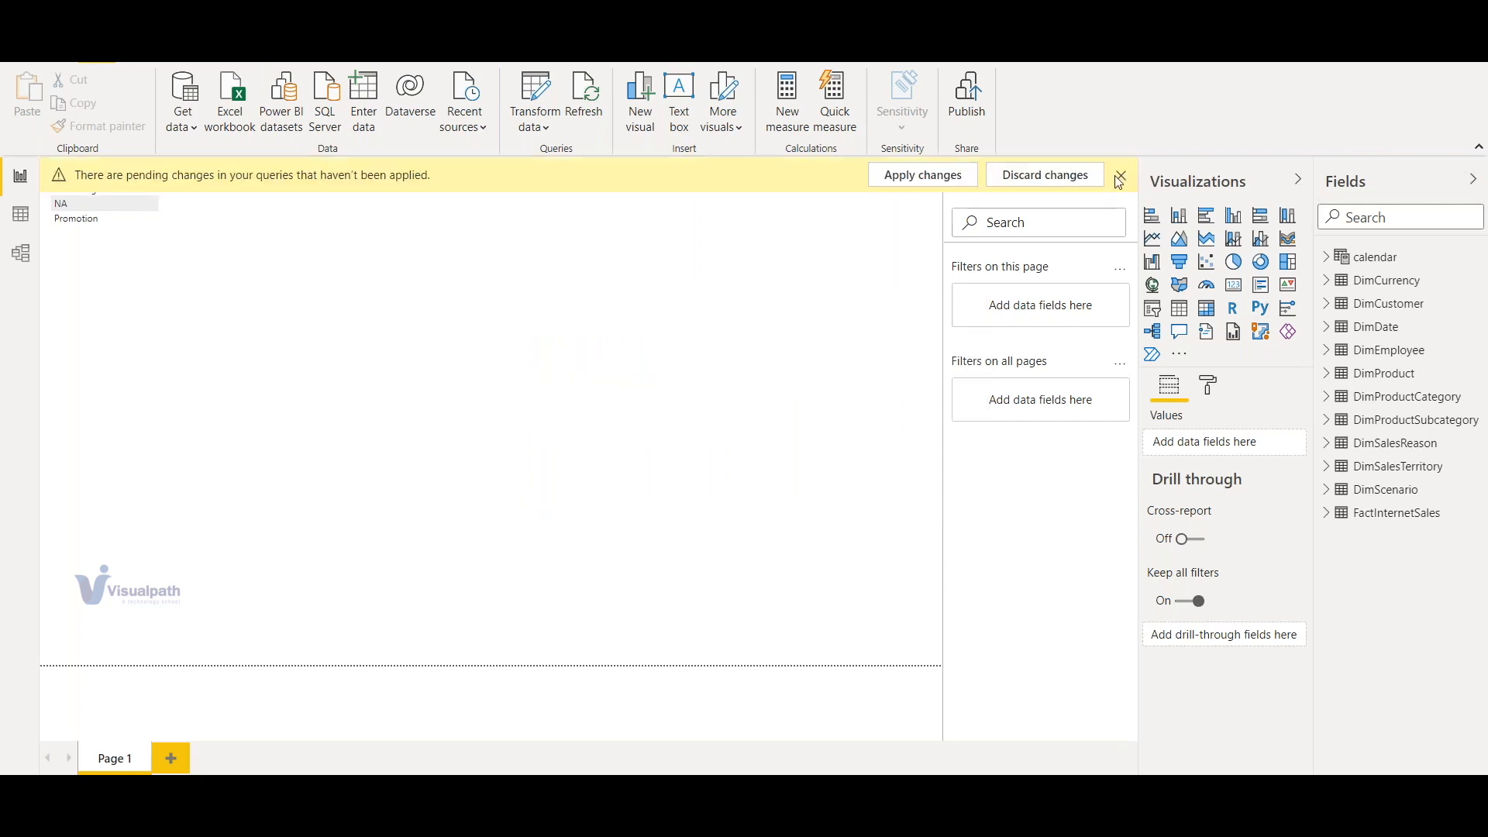
click(1120, 176)
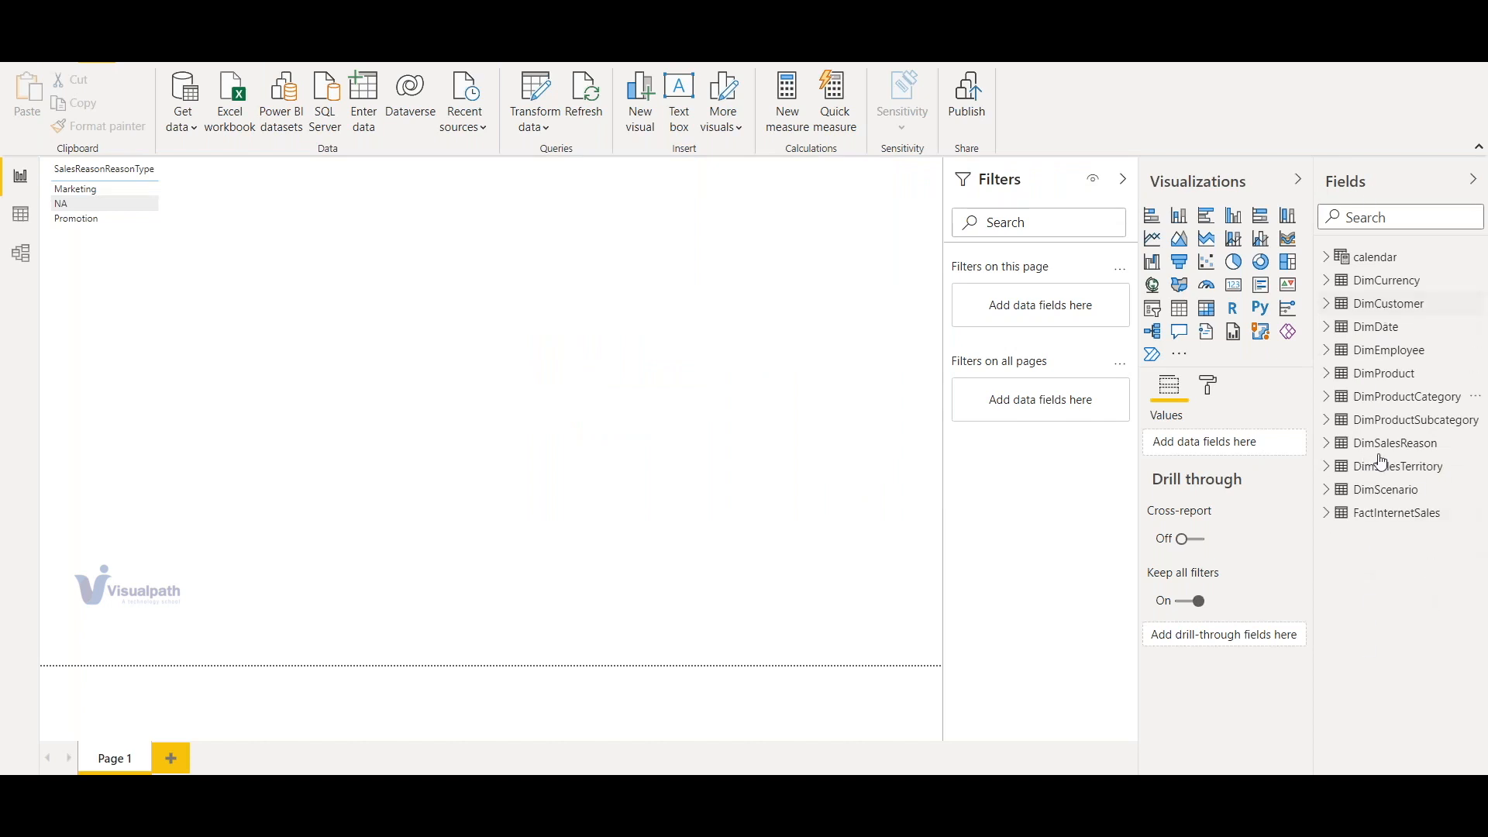
click(537, 265)
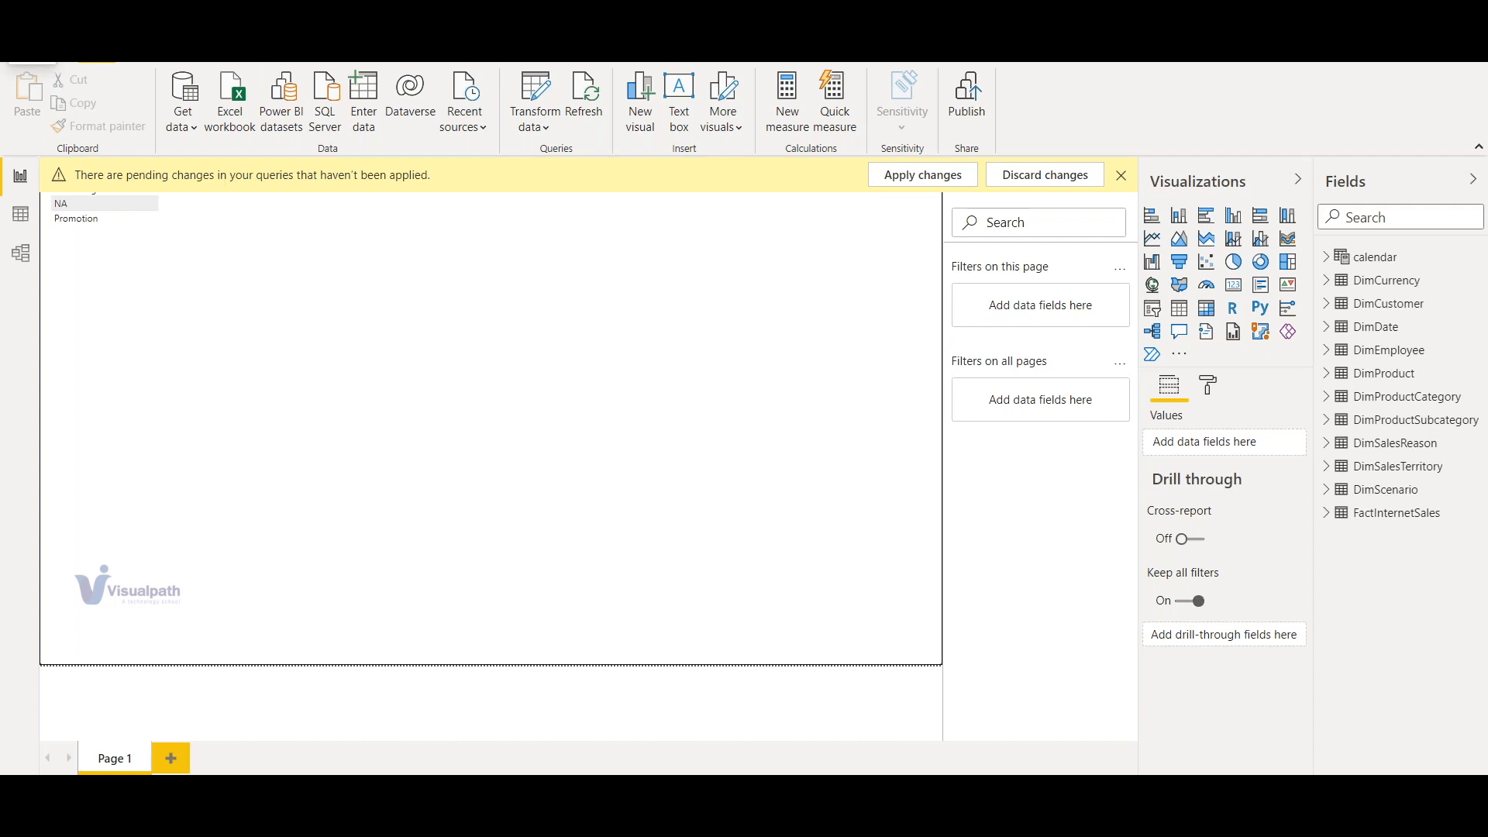
Save the report, choosing to apply the pending query changes later
click(19, 16)
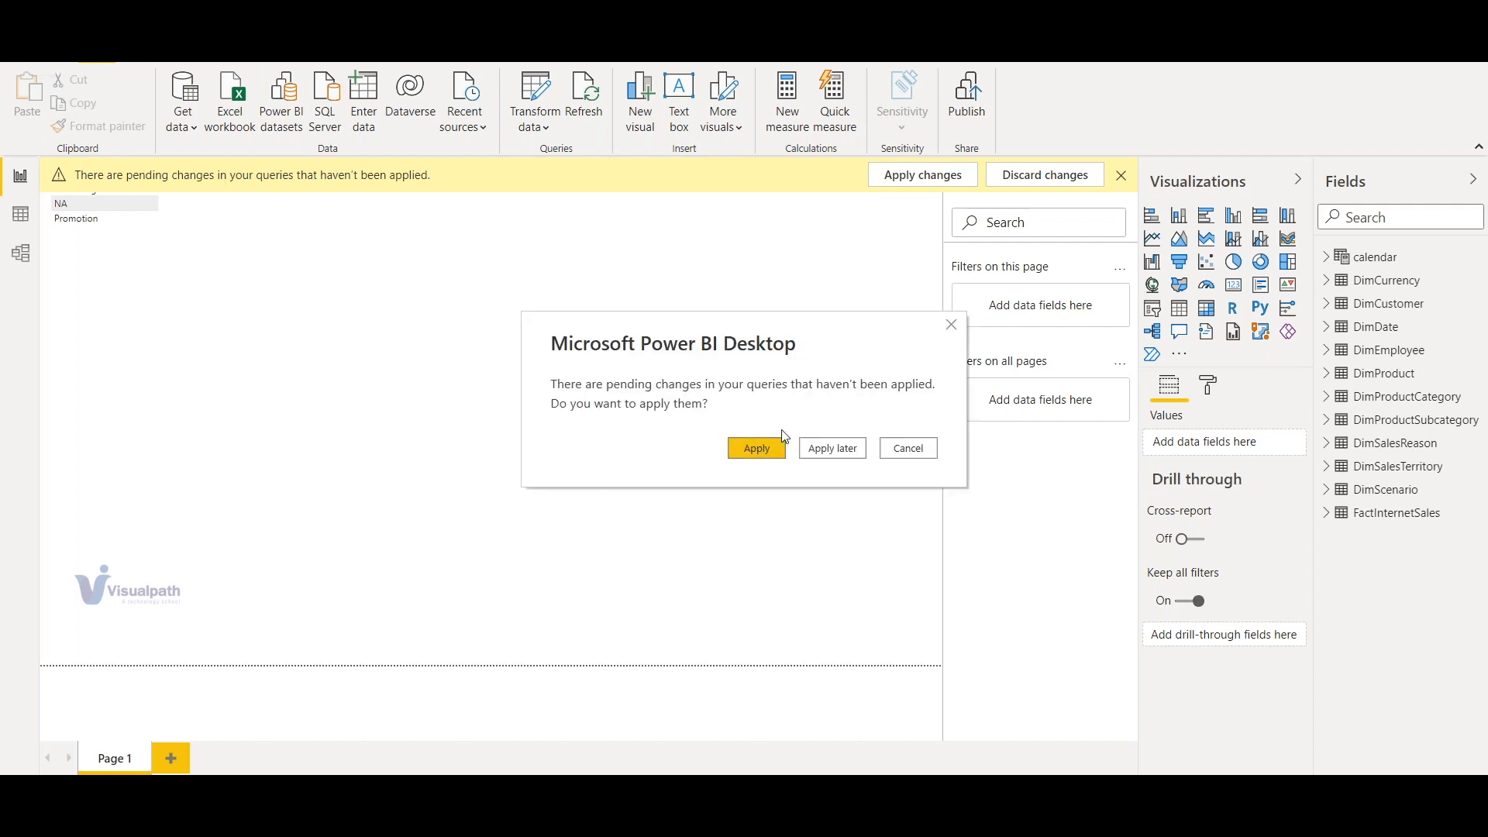
click(833, 448)
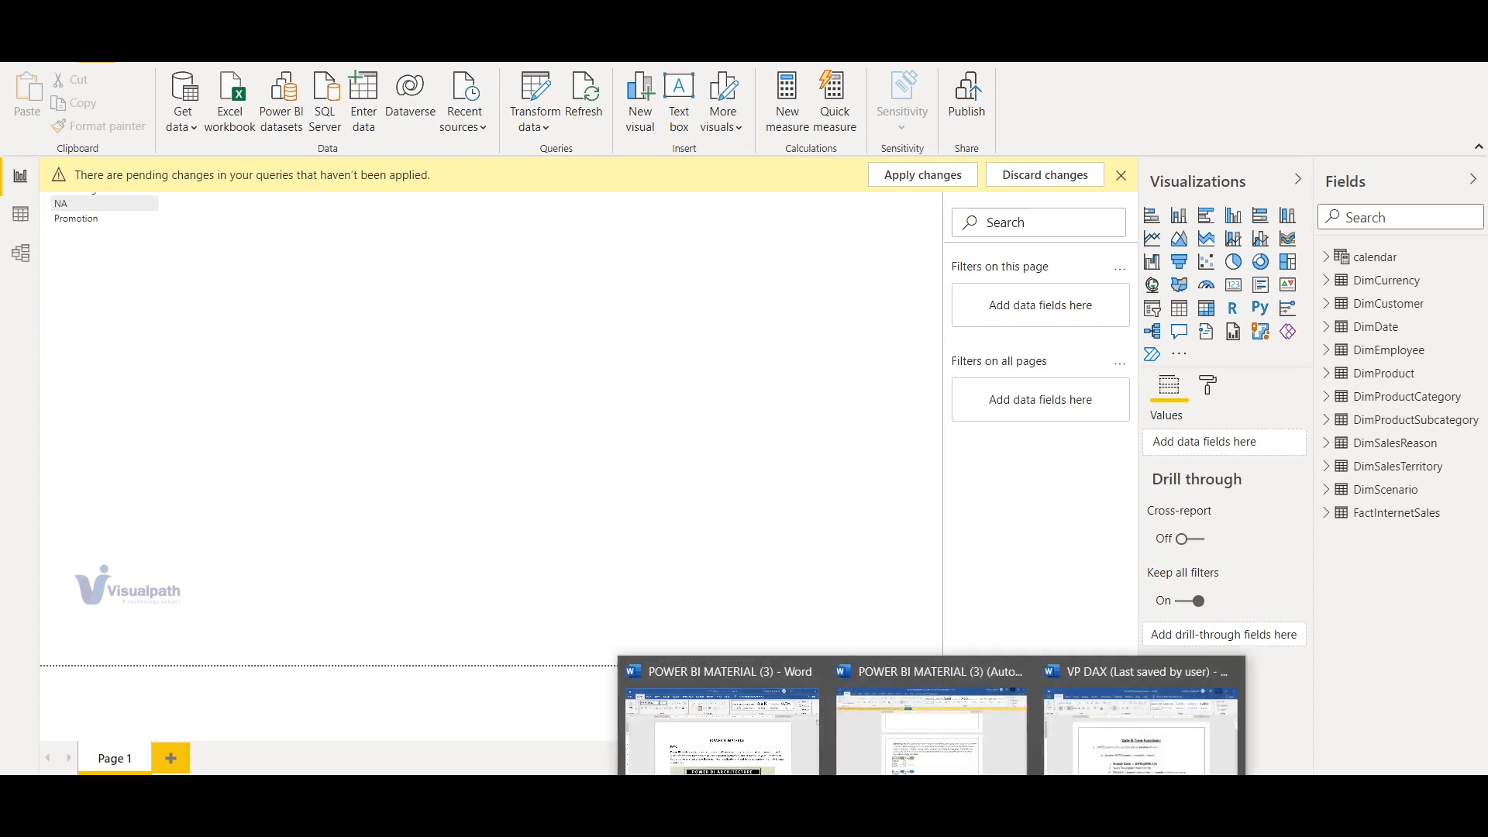
click(482, 423)
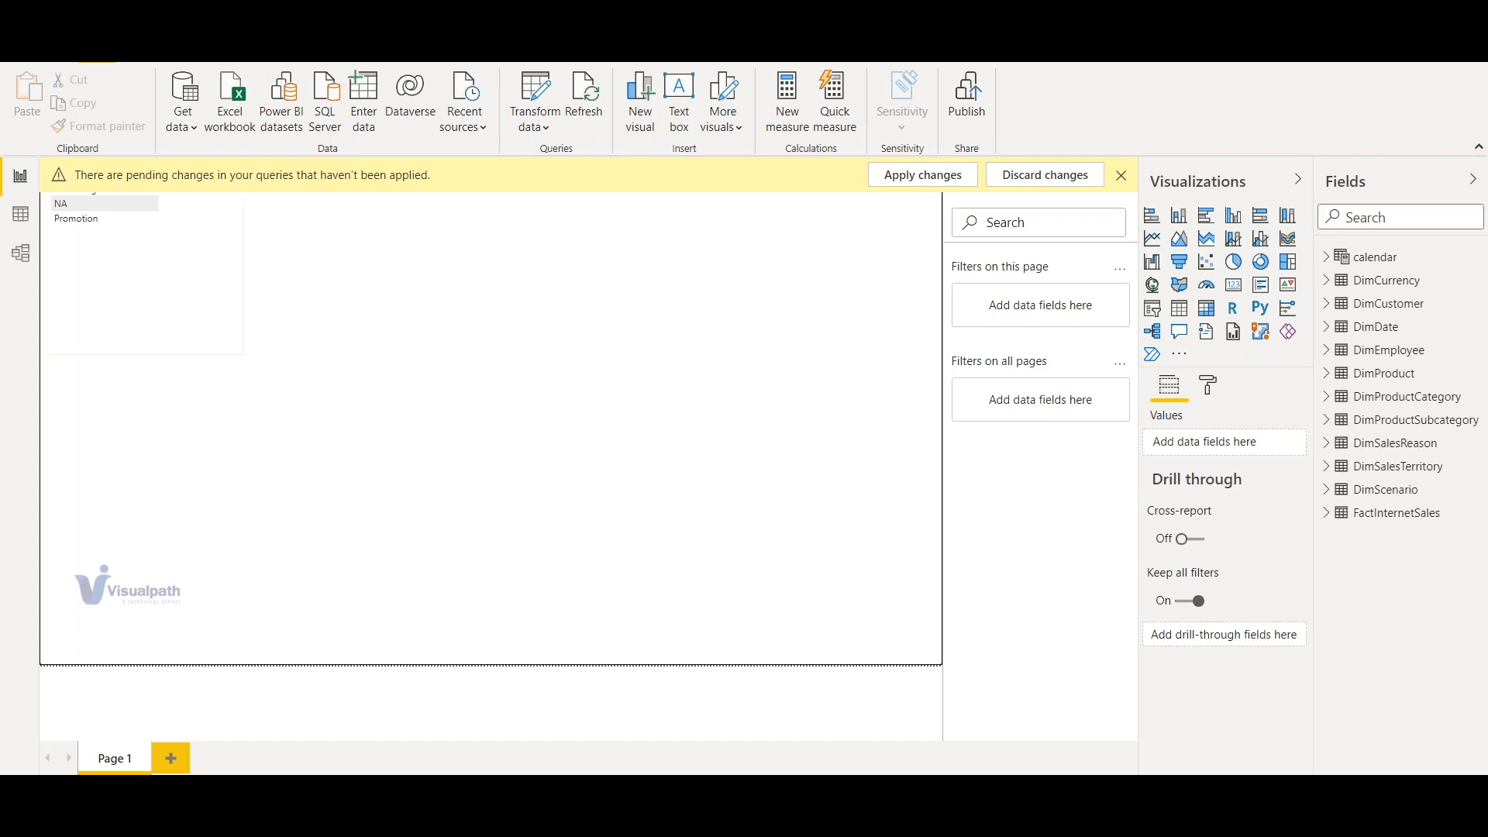
click(38, 49)
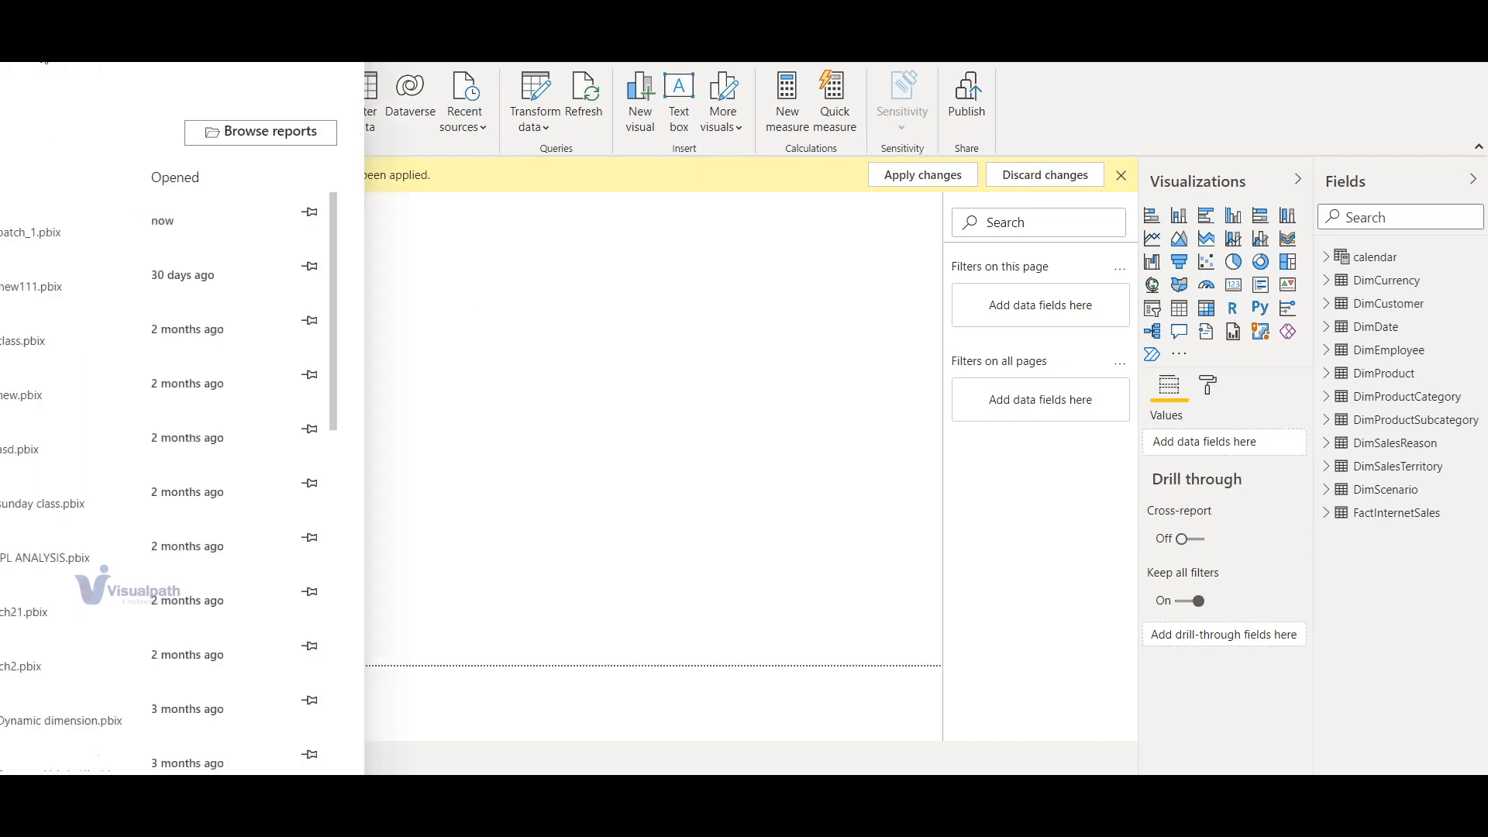
click(75, 175)
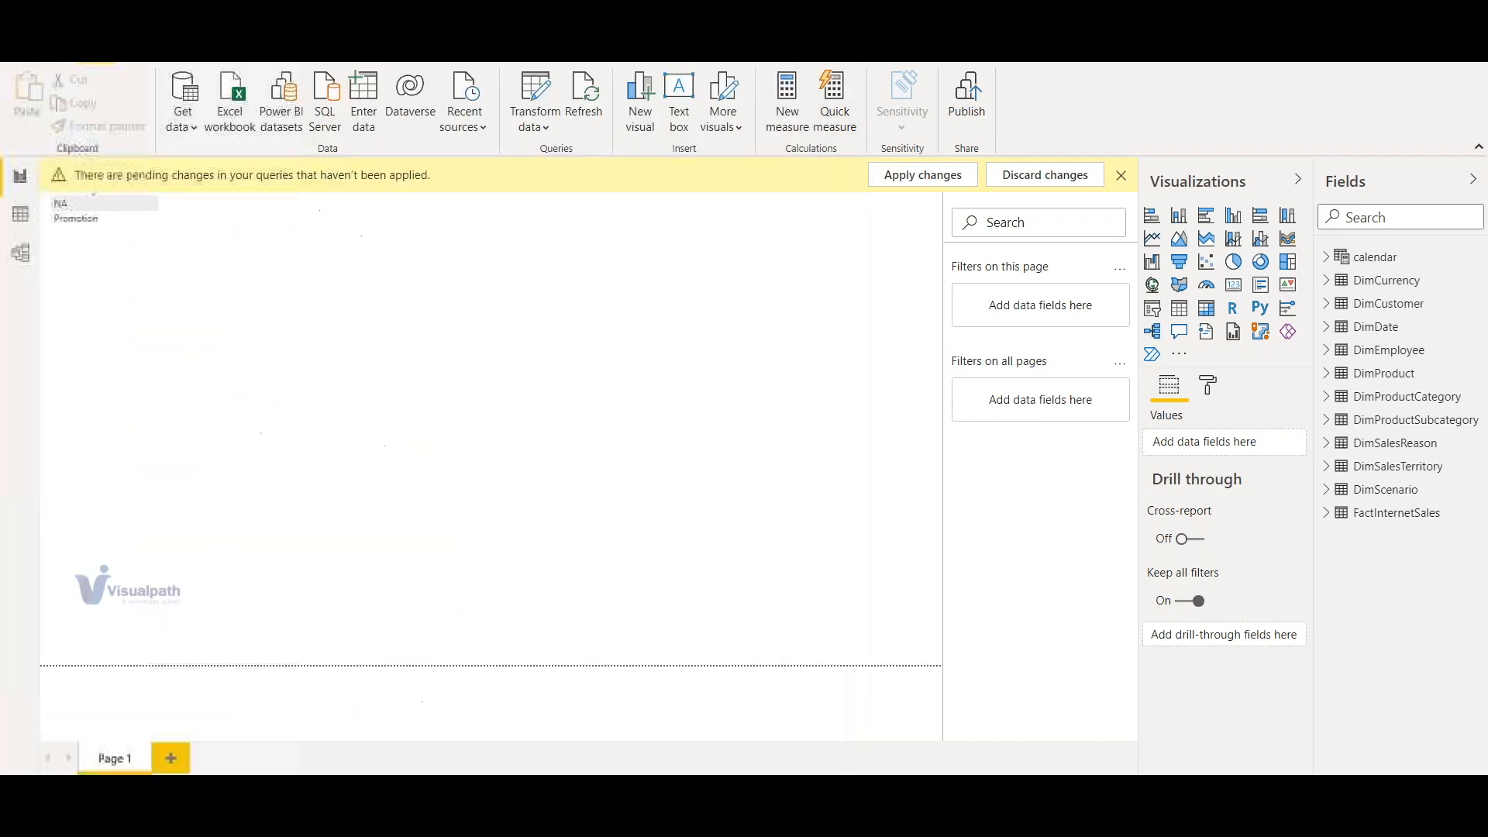
click(811, 456)
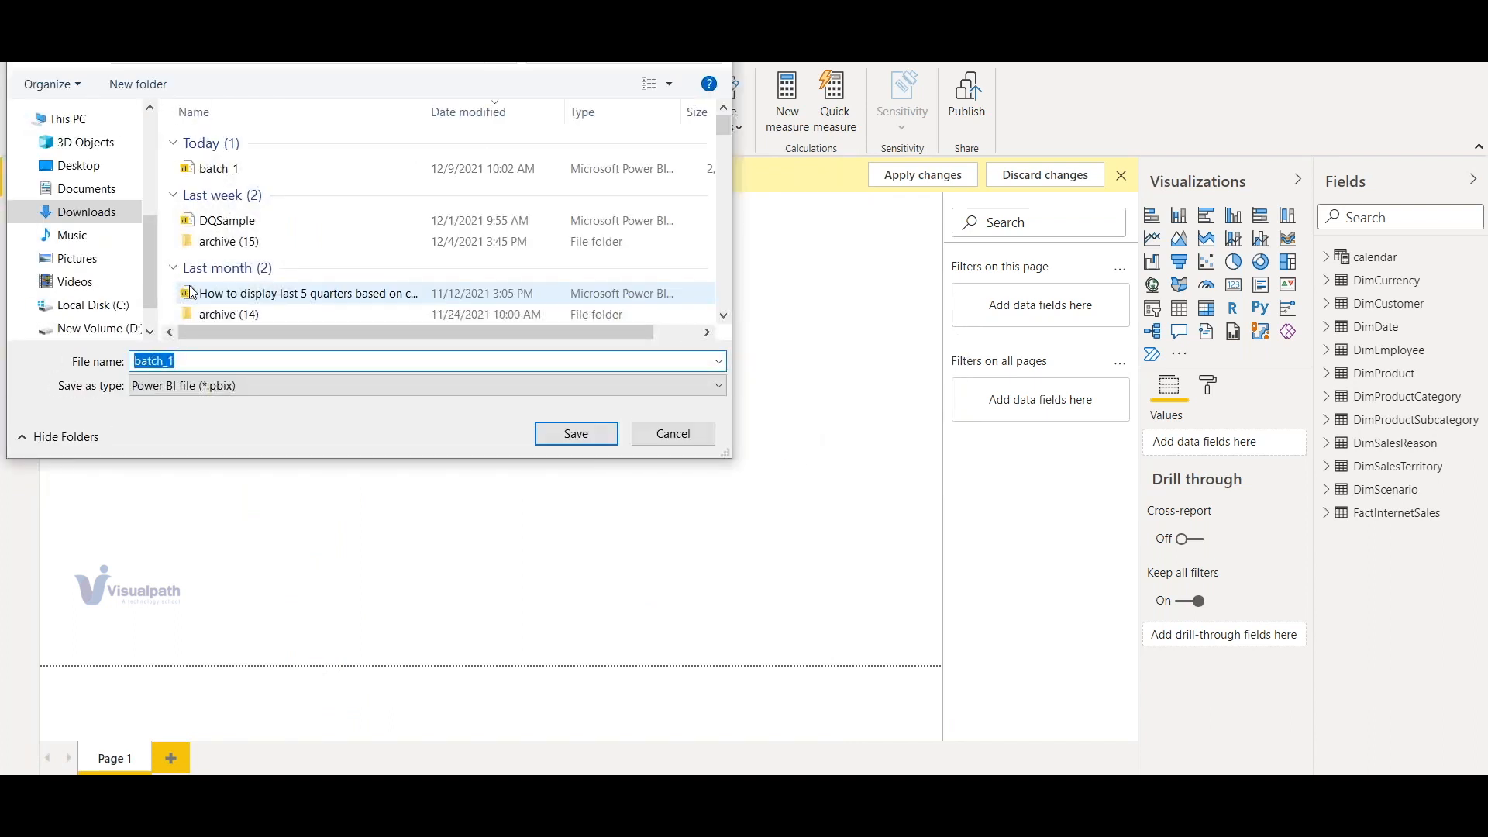
click(206, 360)
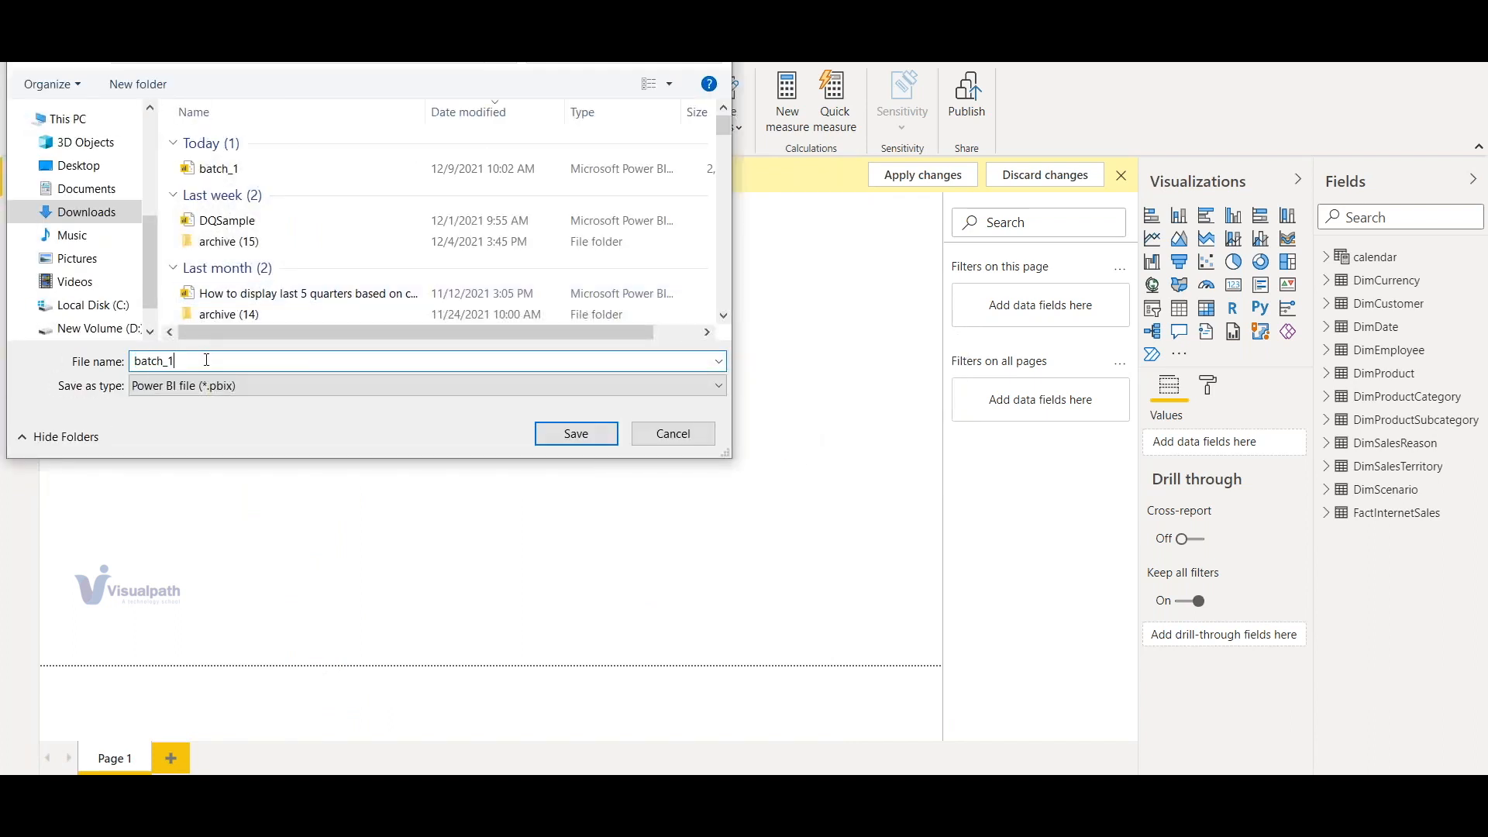
key(BackSpace)
text(2)
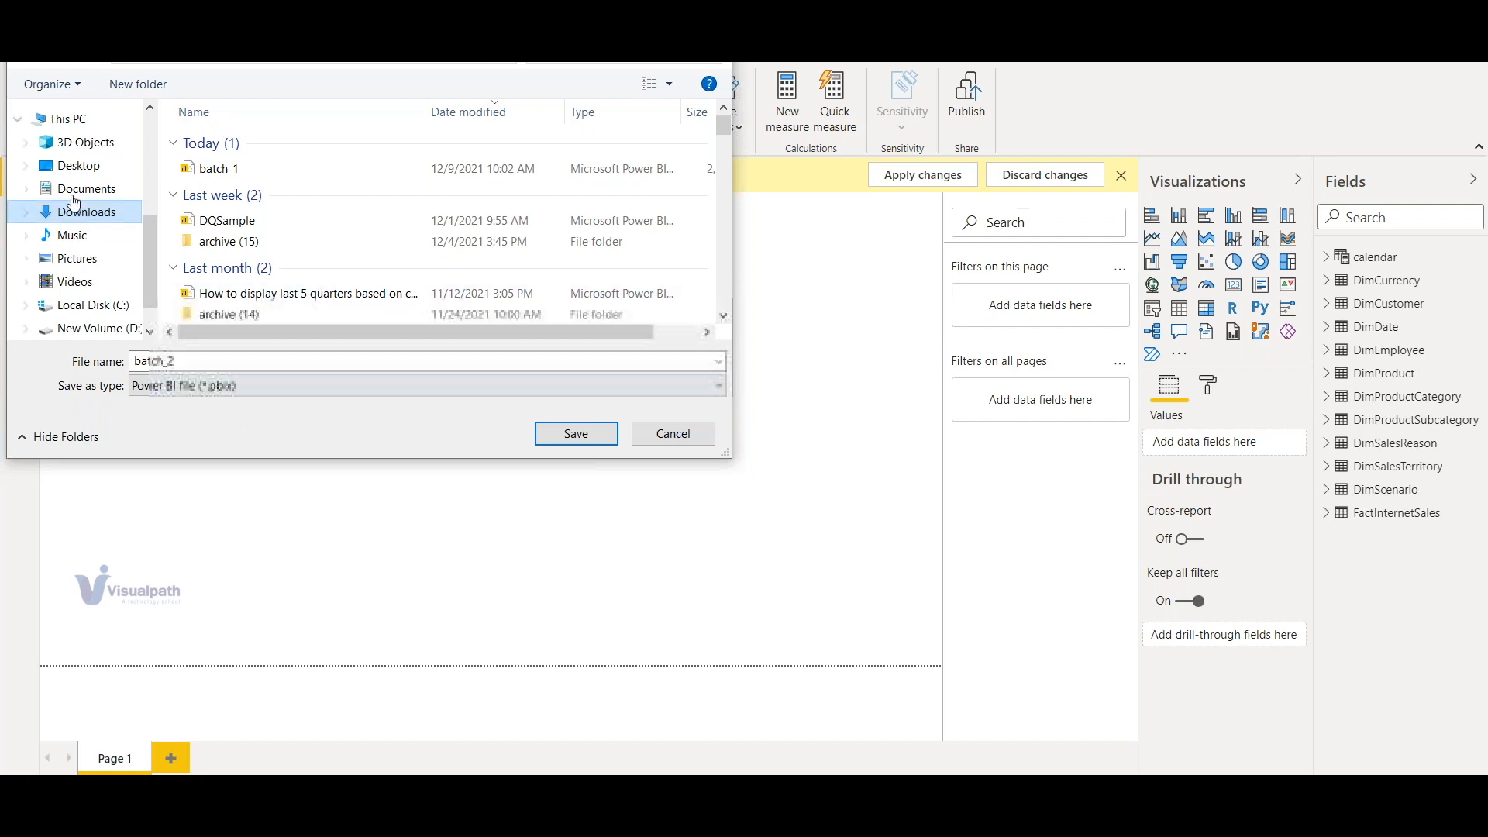
click(671, 434)
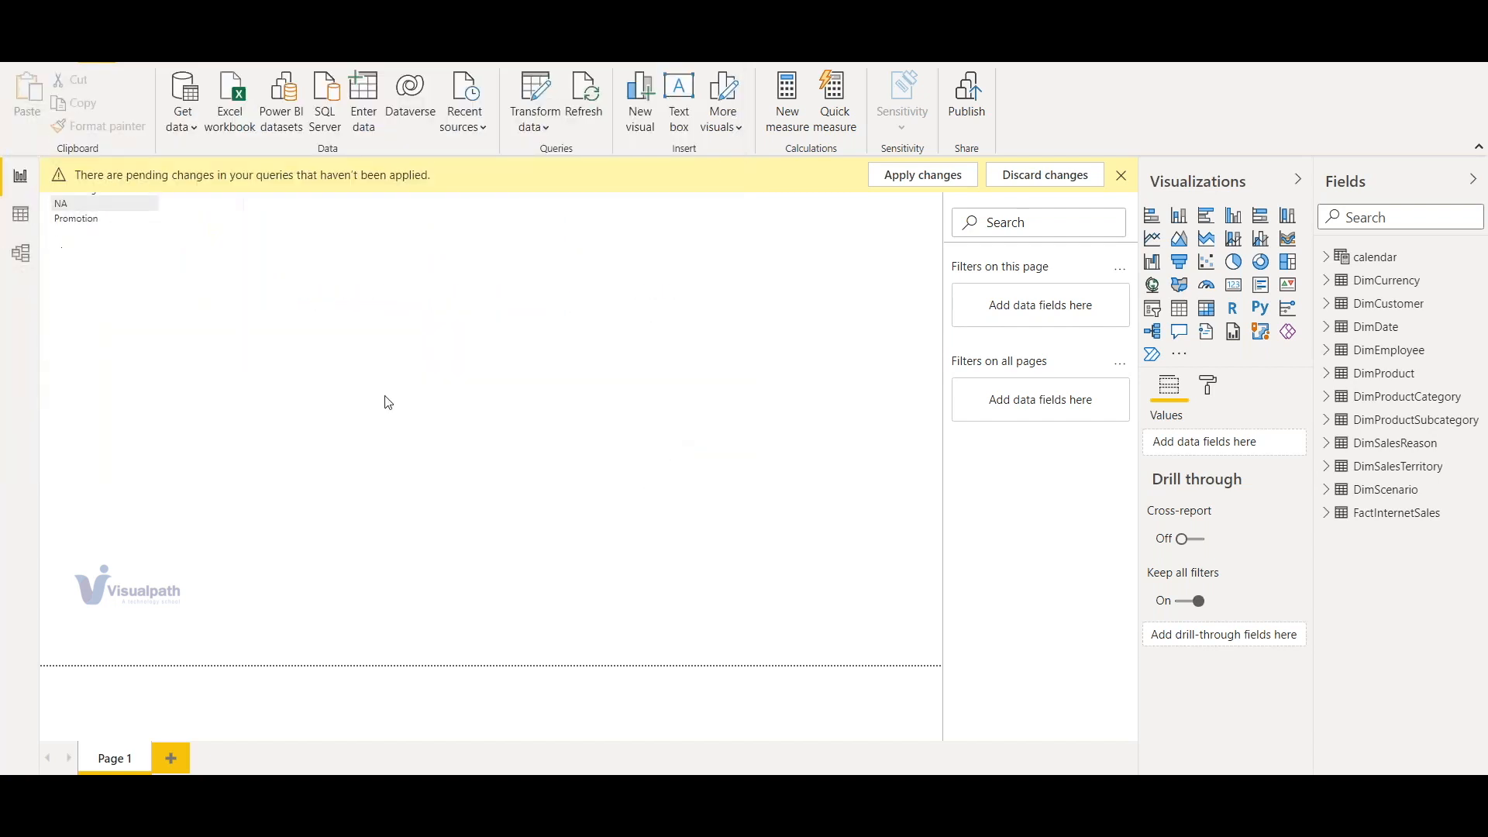